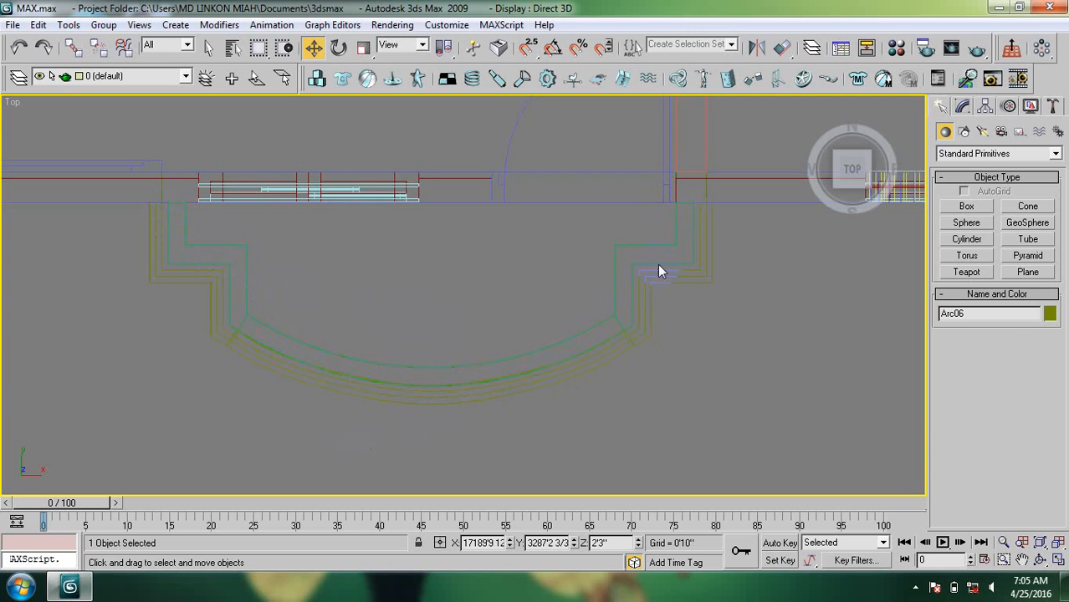
With snapping on, draw a diagonal line joining the outer and inner corners at the first bend of the band's left side.
middle_drag(260, 323, 272, 334)
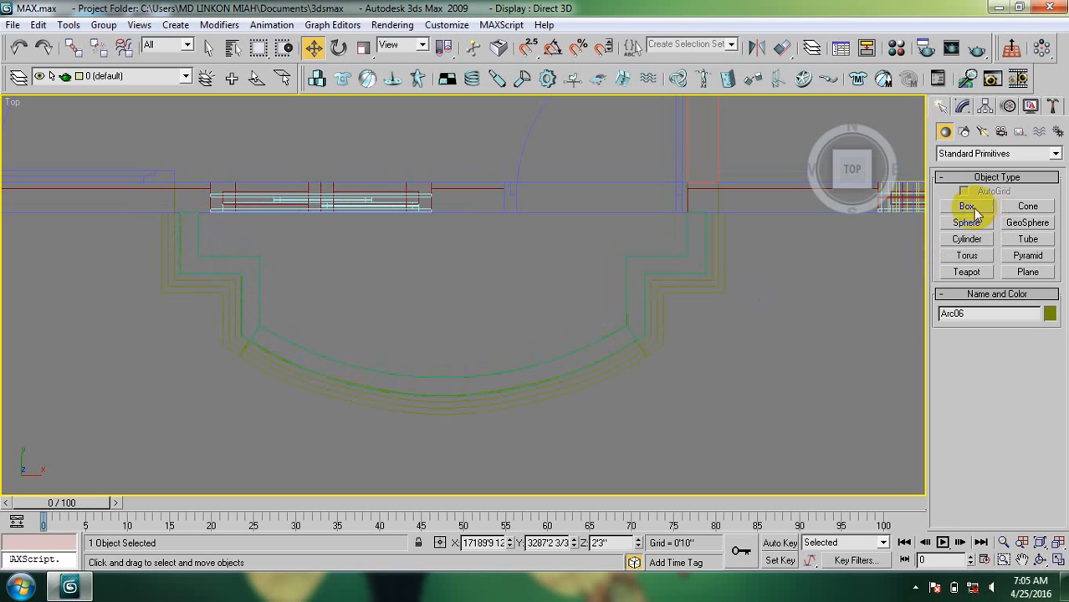
click(963, 131)
click(967, 219)
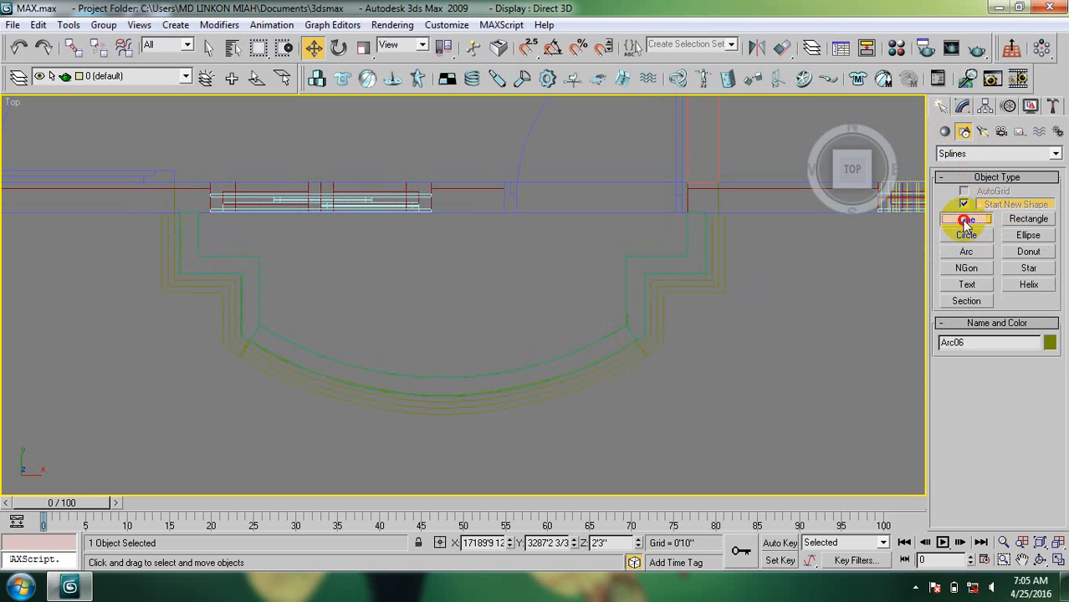
click(527, 47)
scroll(370, 257, up, 8)
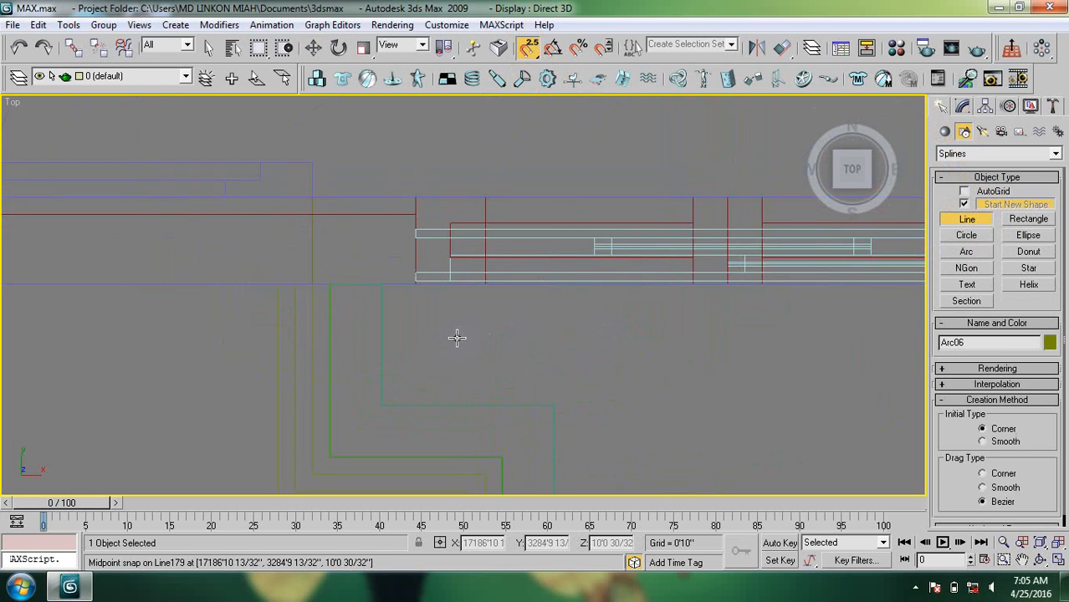
scroll(361, 299, down, 3)
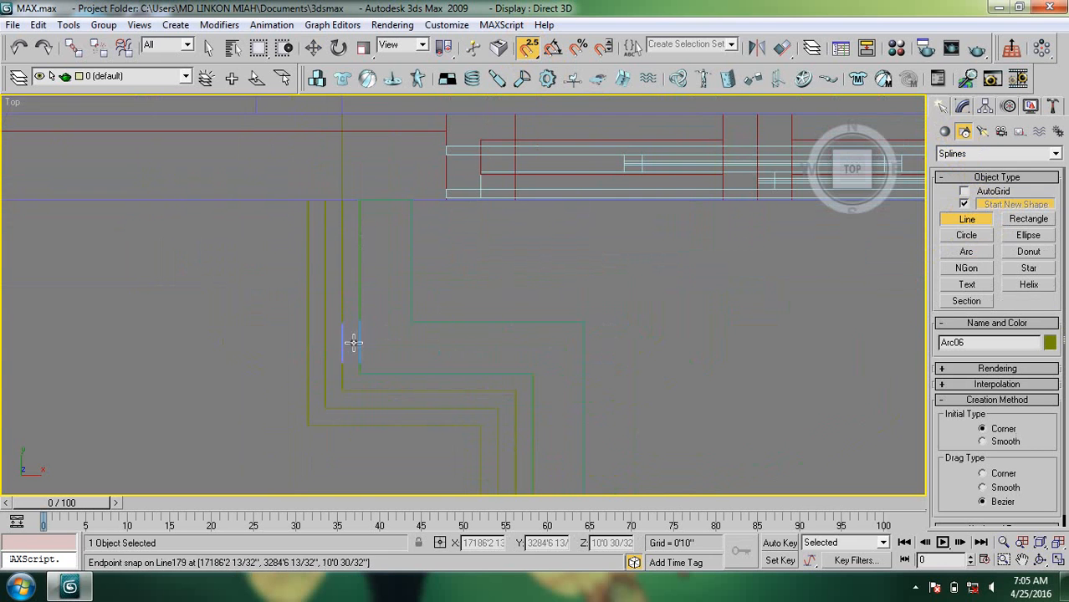
click(358, 369)
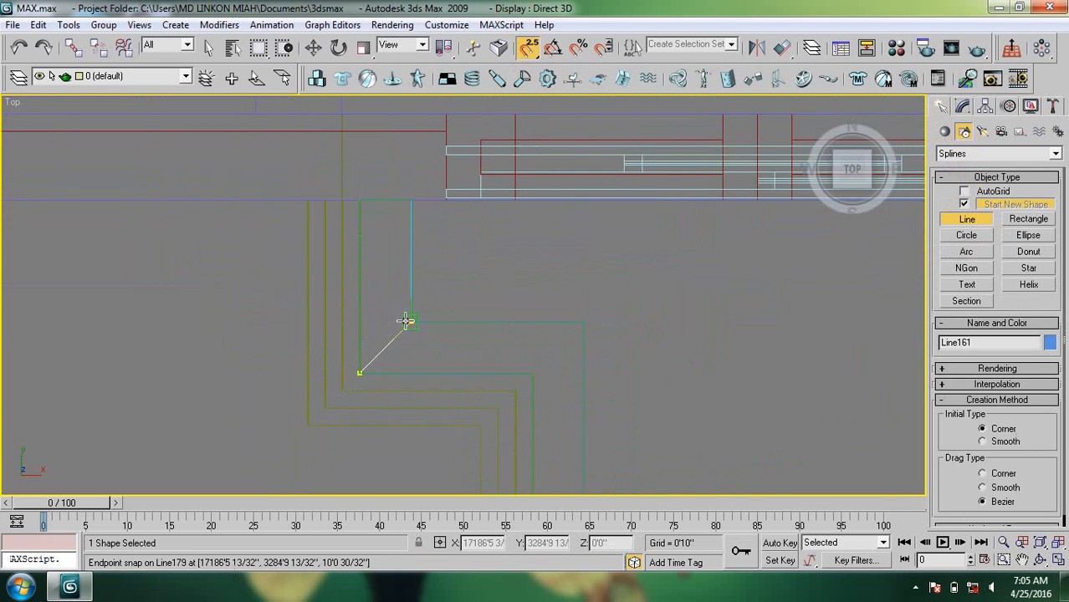
click(411, 321)
right_click(403, 224)
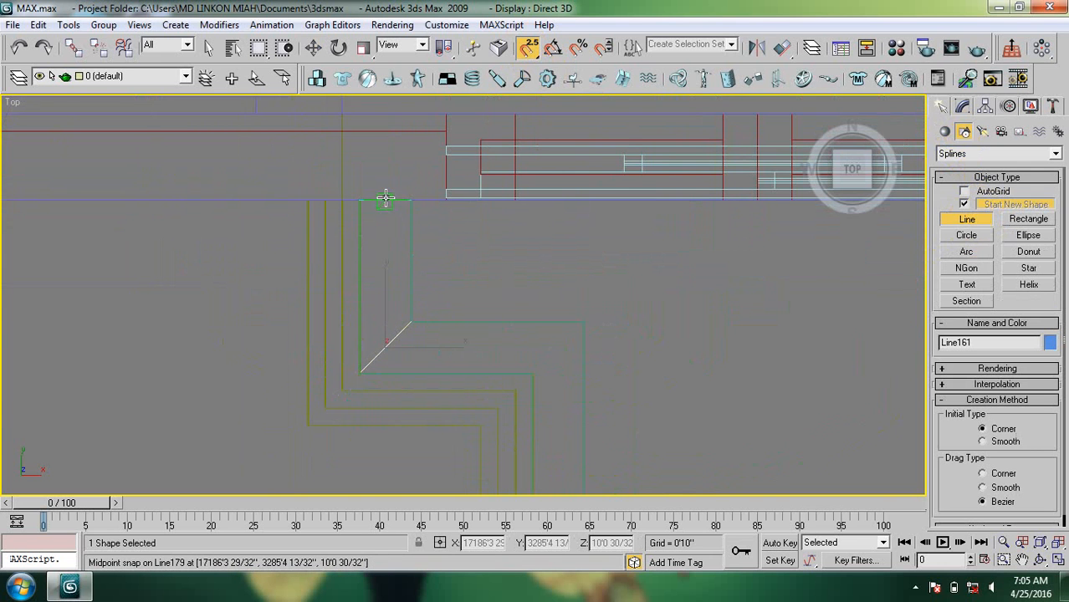
Draw a diagonal line joining the outer and inner corners at the second bend of the band's left side.
middle_drag(495, 331, 373, 272)
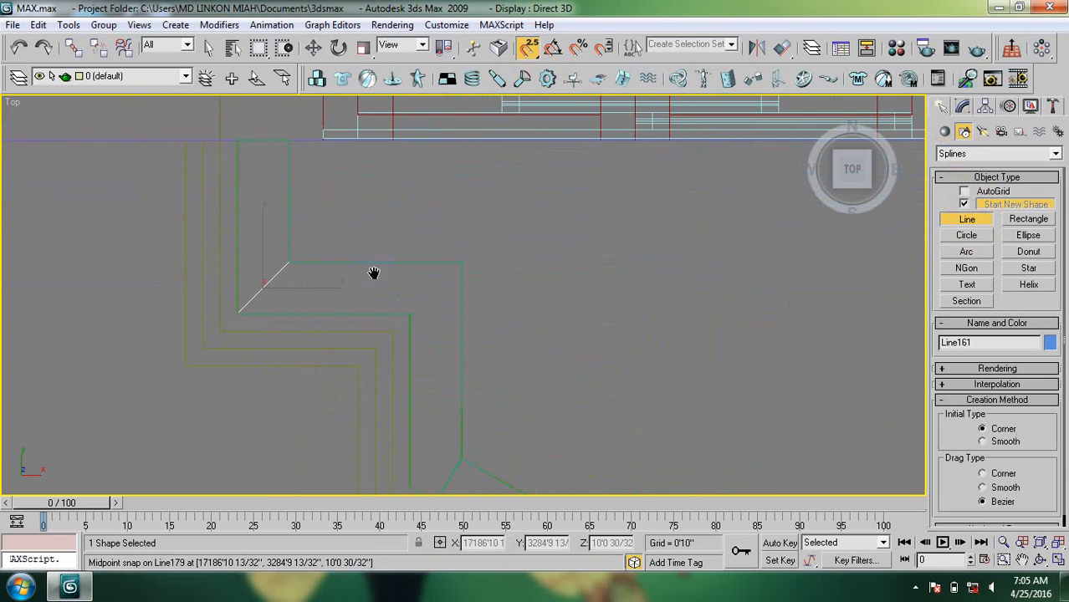
click(408, 313)
click(461, 263)
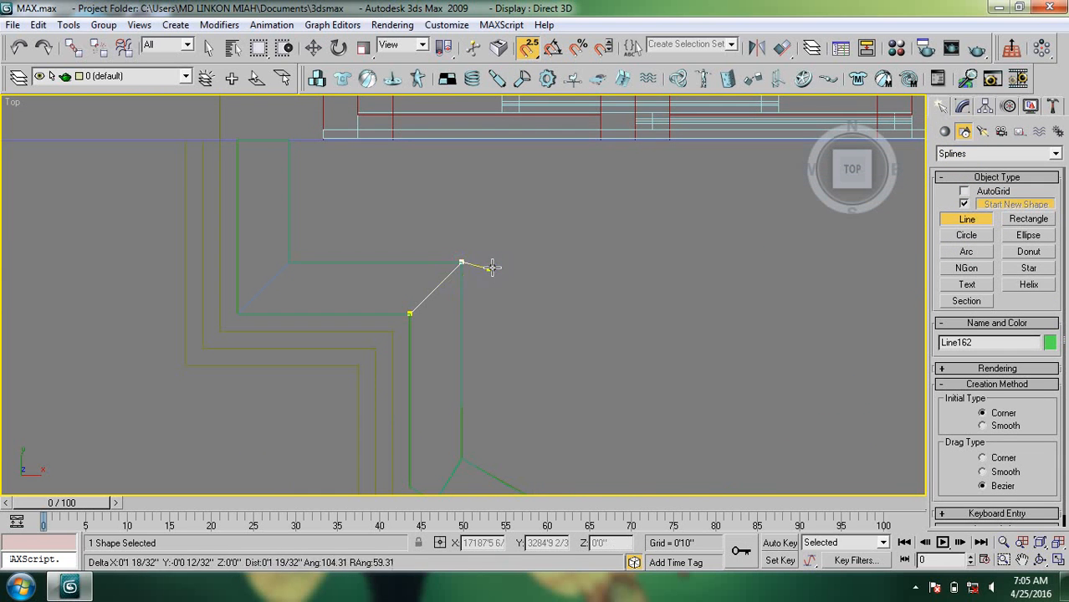
right_click(493, 269)
Draw a short line across the curved band on its left part, from the outer arc to the inner arc.
middle_drag(512, 409, 402, 274)
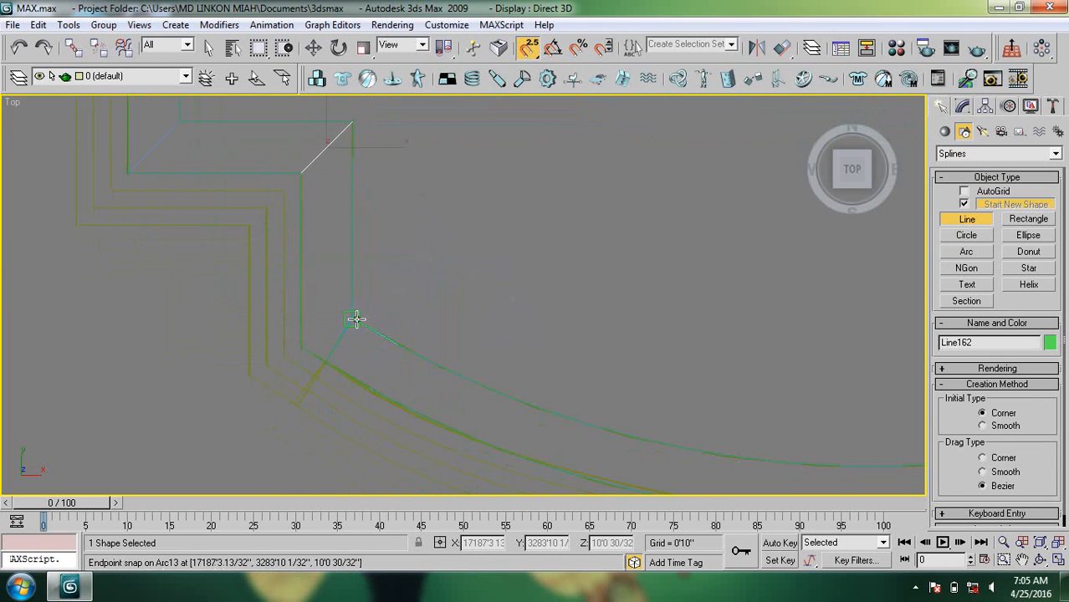
middle_drag(408, 362, 319, 278)
middle_drag(562, 365, 351, 362)
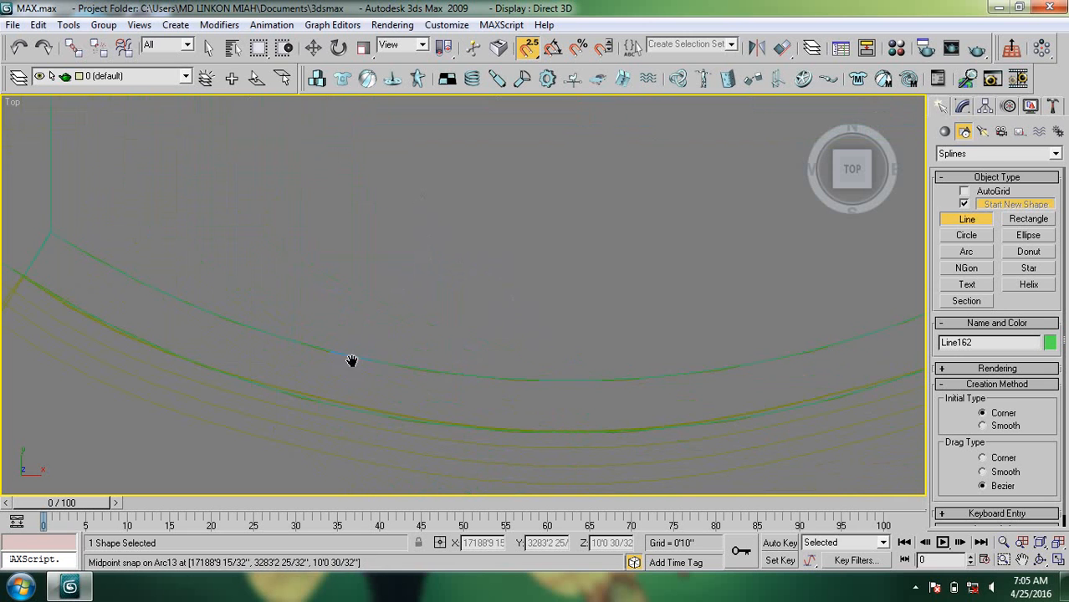
click(309, 393)
click(303, 347)
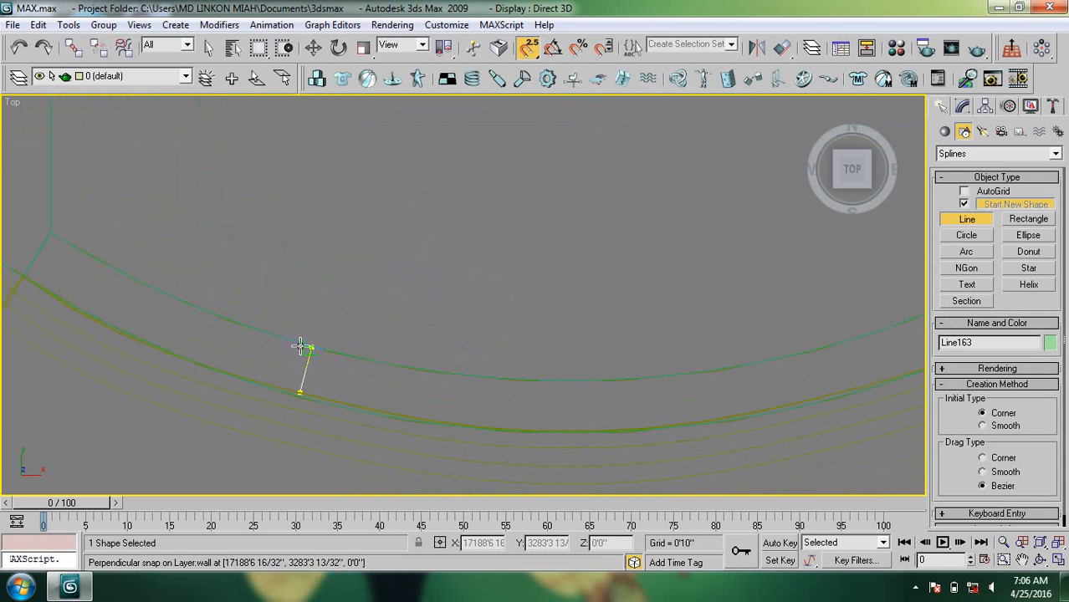
right_click(300, 347)
Draw two more short lines across the curved band, one at its middle and one on its right part.
middle_drag(575, 393, 370, 374)
click(388, 408)
click(389, 359)
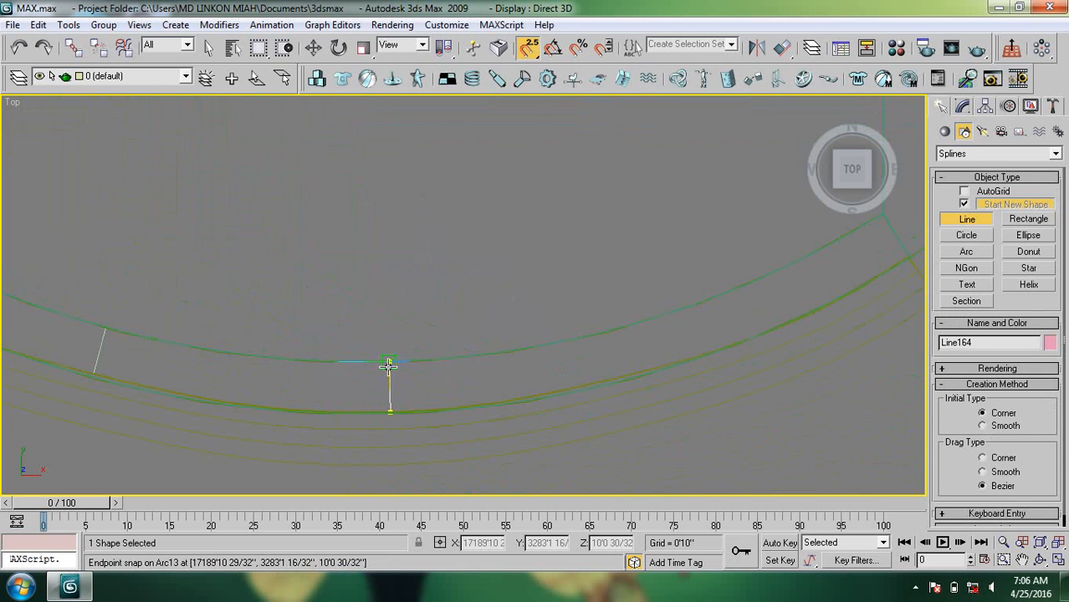
right_click(391, 361)
middle_drag(538, 363, 235, 389)
click(323, 394)
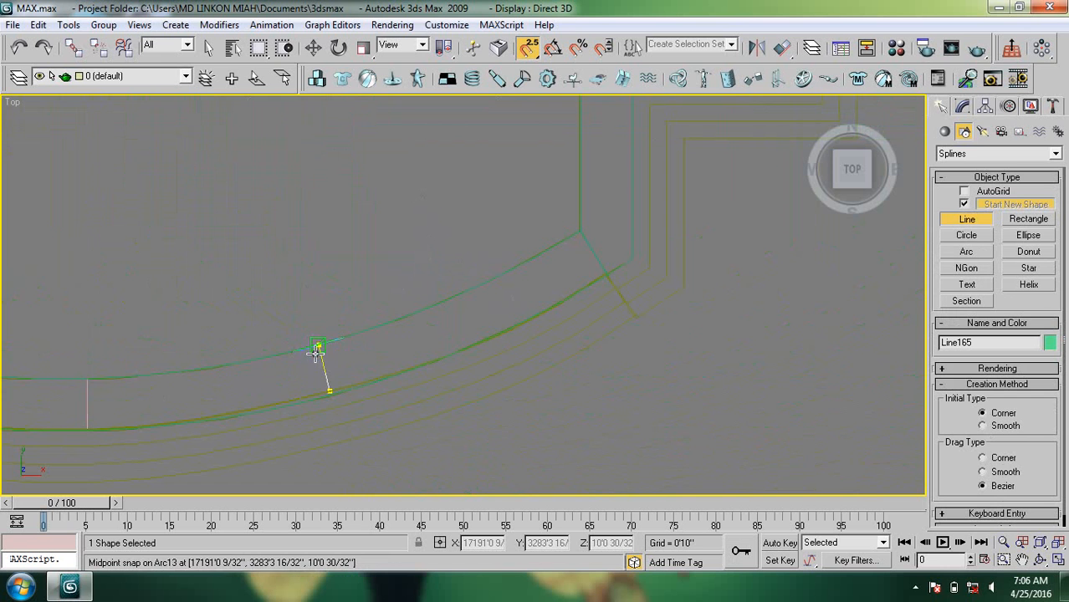
click(319, 348)
right_click(320, 349)
Draw a diagonal line between the band's outer and inner corners at the right-side bend nearest the arc.
middle_drag(447, 353, 300, 377)
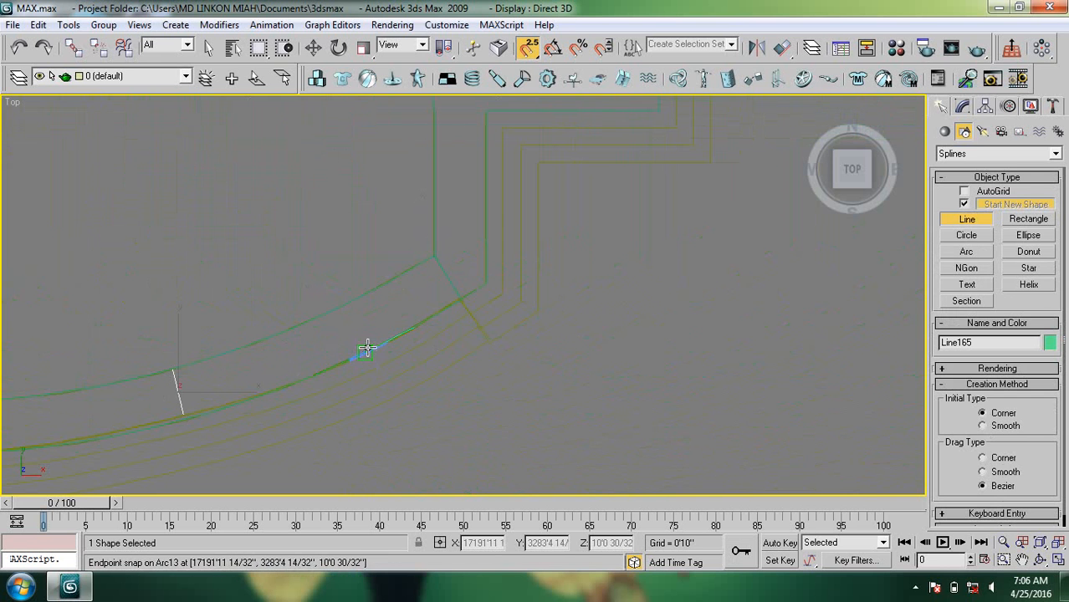
middle_drag(370, 215, 370, 382)
middle_drag(439, 357, 349, 399)
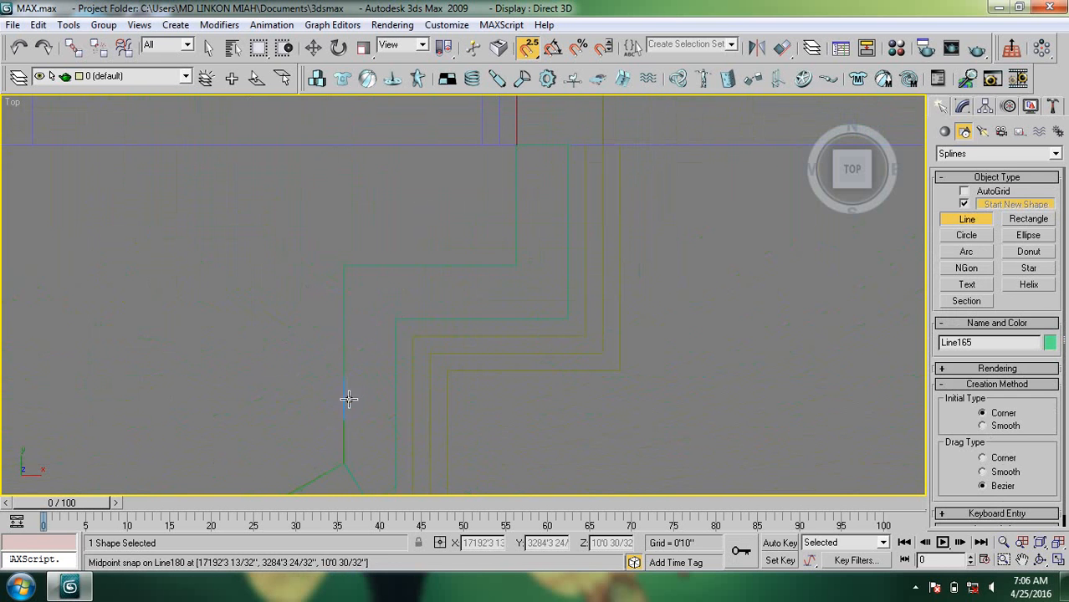
click(396, 319)
click(343, 268)
right_click(345, 270)
Draw a line between the outer and inner corners at the right-side bend nearest the wall.
middle_drag(469, 297, 339, 379)
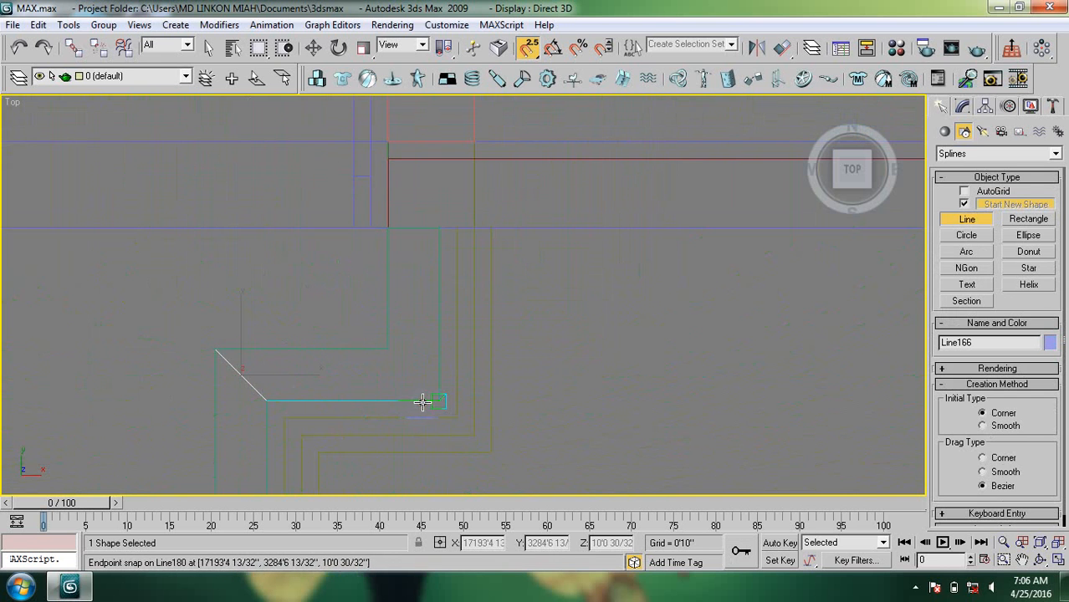
drag(437, 401, 420, 399)
click(388, 347)
right_click(387, 343)
right_click(391, 337)
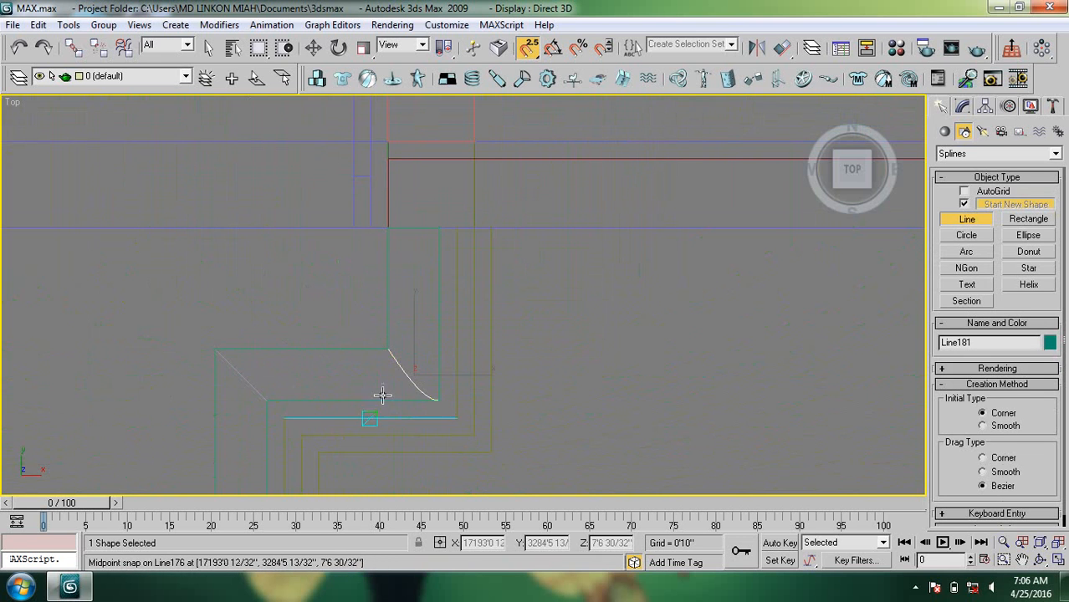
Start a centre line at the midpoint of the band's left wall end and run it through the midpoints of both left corner diagonals.
scroll(468, 396, down, 2)
middle_drag(382, 397, 508, 366)
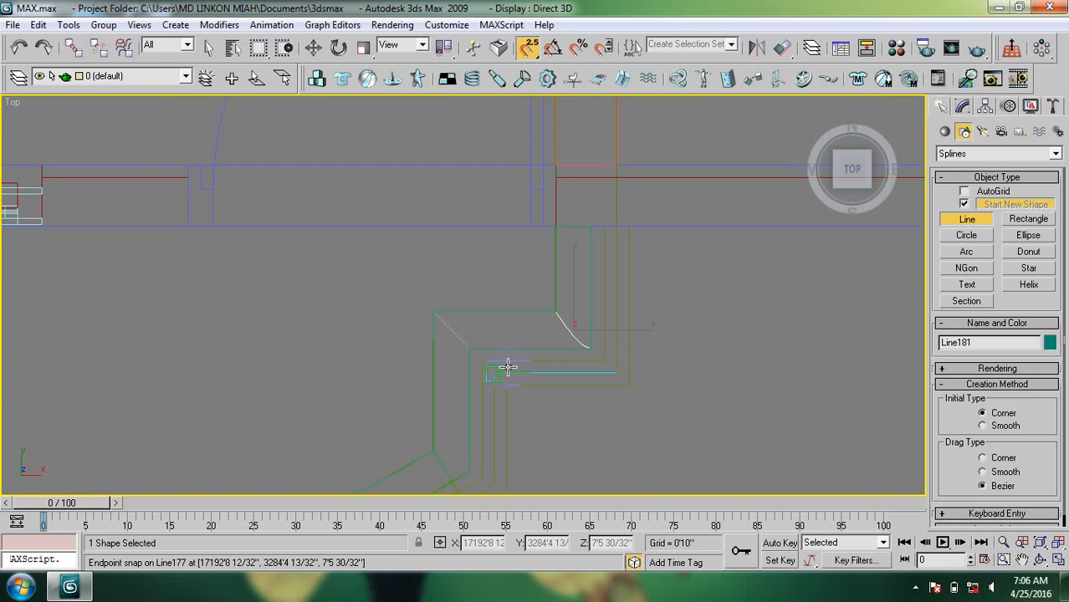
middle_drag(547, 333, 537, 346)
middle_drag(166, 346, 604, 377)
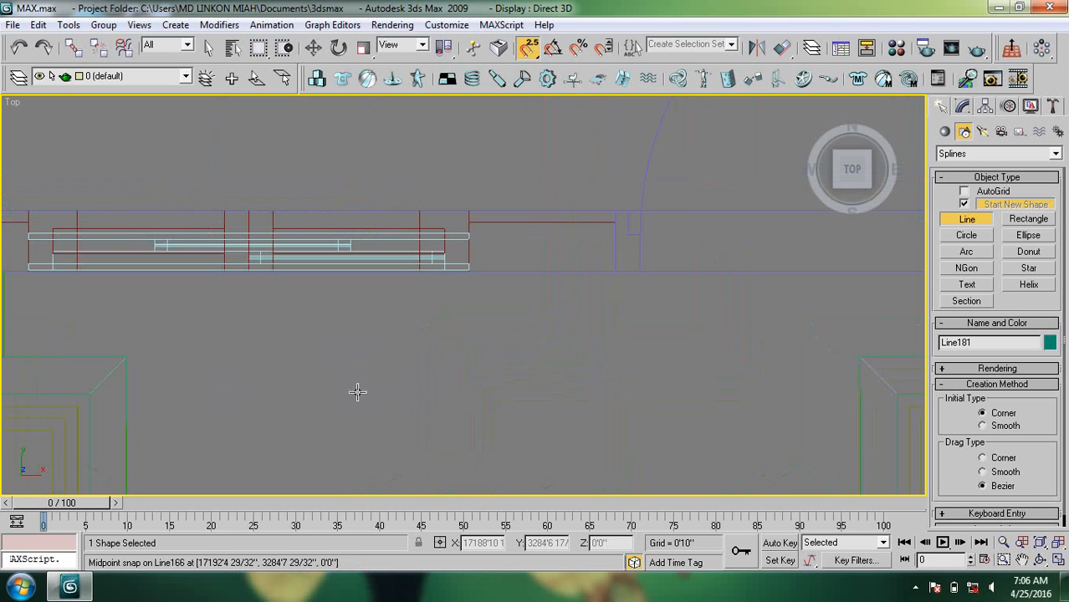
mouse_move(447, 385)
middle_down()
mouse_move(288, 364)
mouse_move(479, 355)
middle_up()
scroll(435, 379, down, 2)
middle_drag(284, 365, 394, 415)
scroll(277, 324, up, 3)
middle_drag(252, 342, 349, 386)
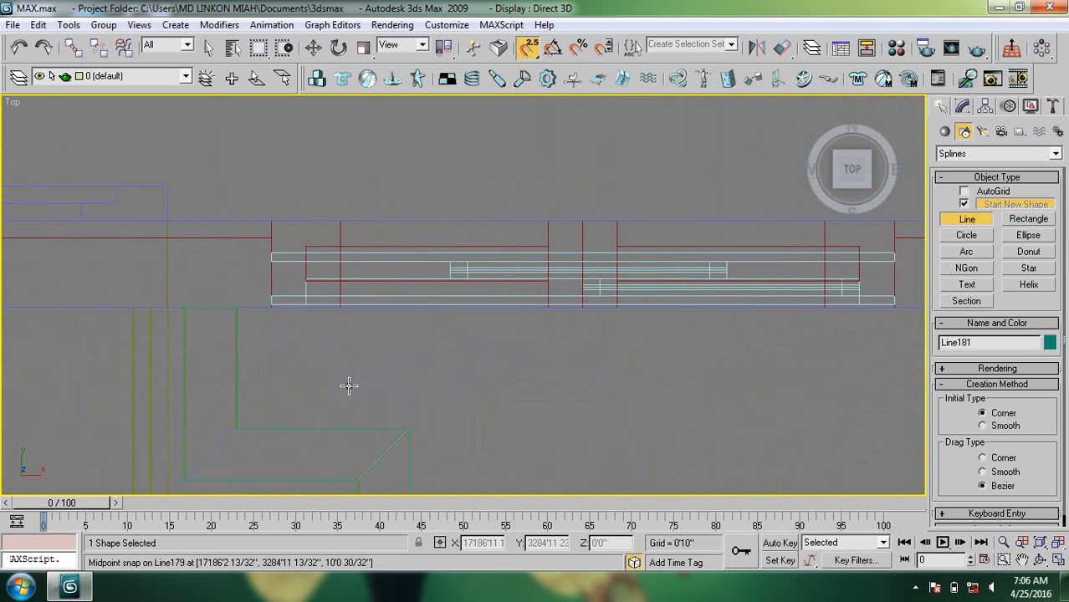
click(211, 309)
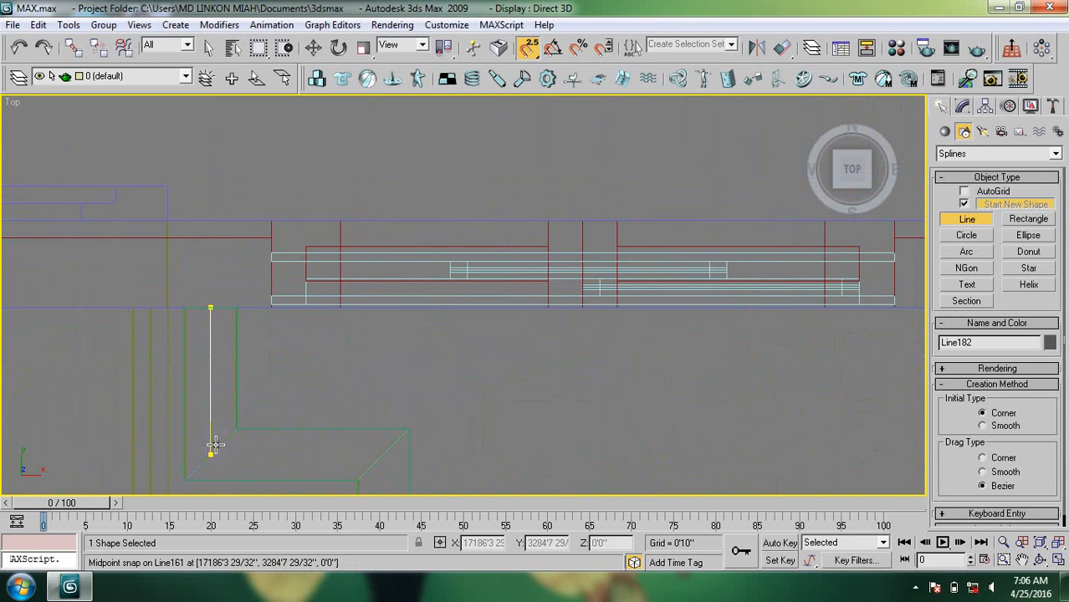
click(211, 454)
click(383, 455)
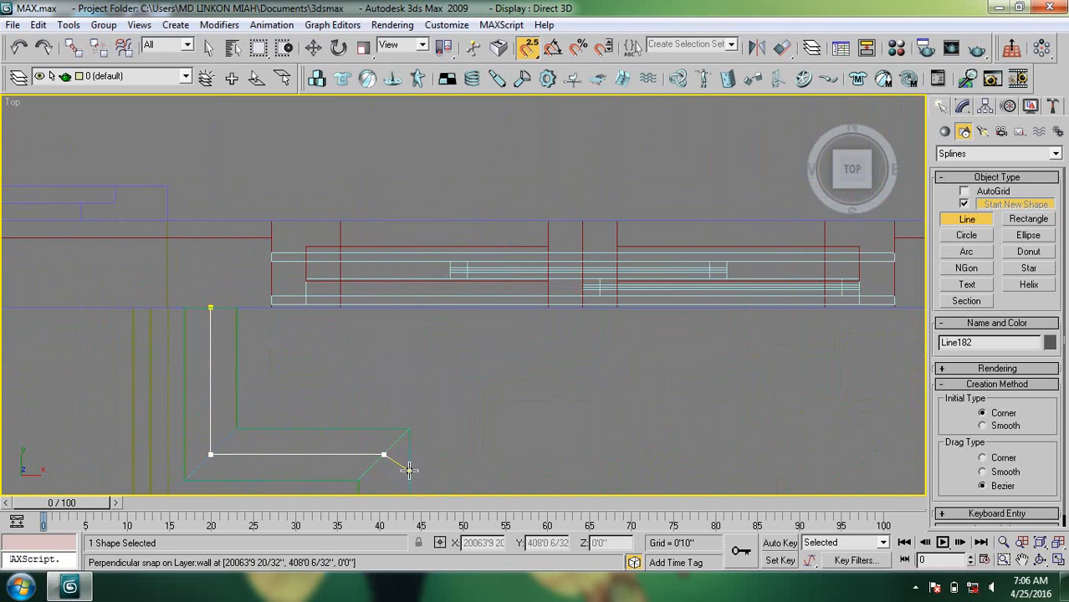
Continue the centre line through the midpoints of the left arc joint and the three short lines across the curved band.
middle_drag(408, 470, 468, 329)
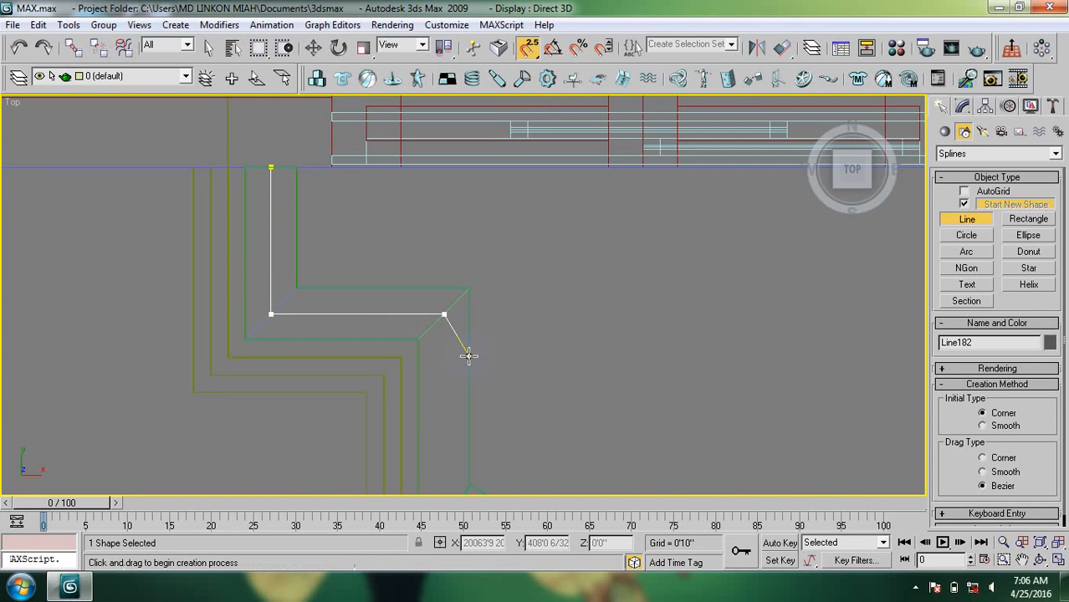
middle_drag(475, 392, 467, 317)
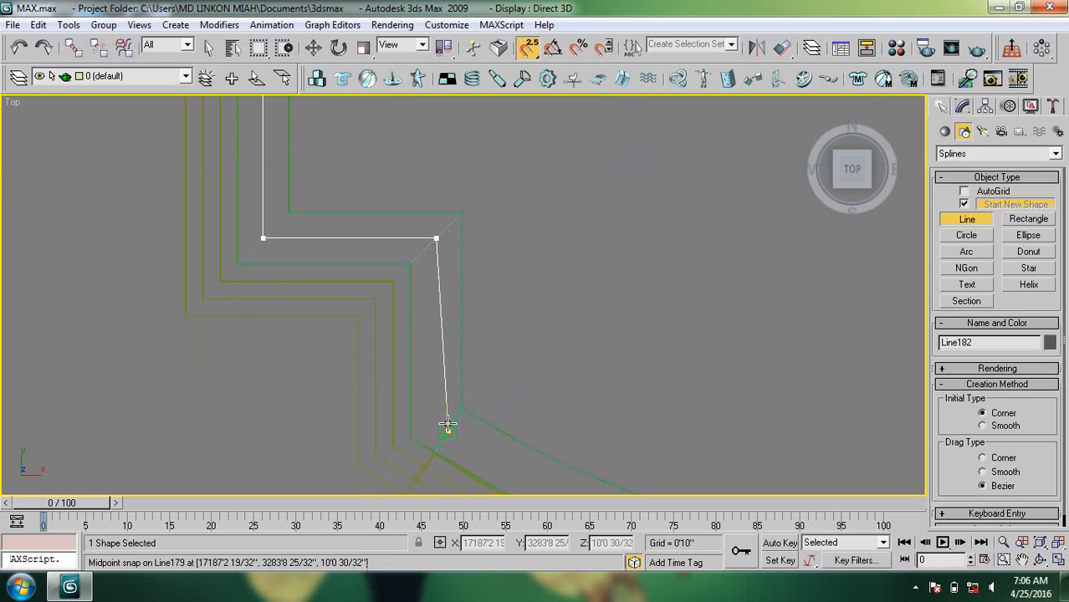
click(445, 429)
middle_drag(539, 454, 466, 297)
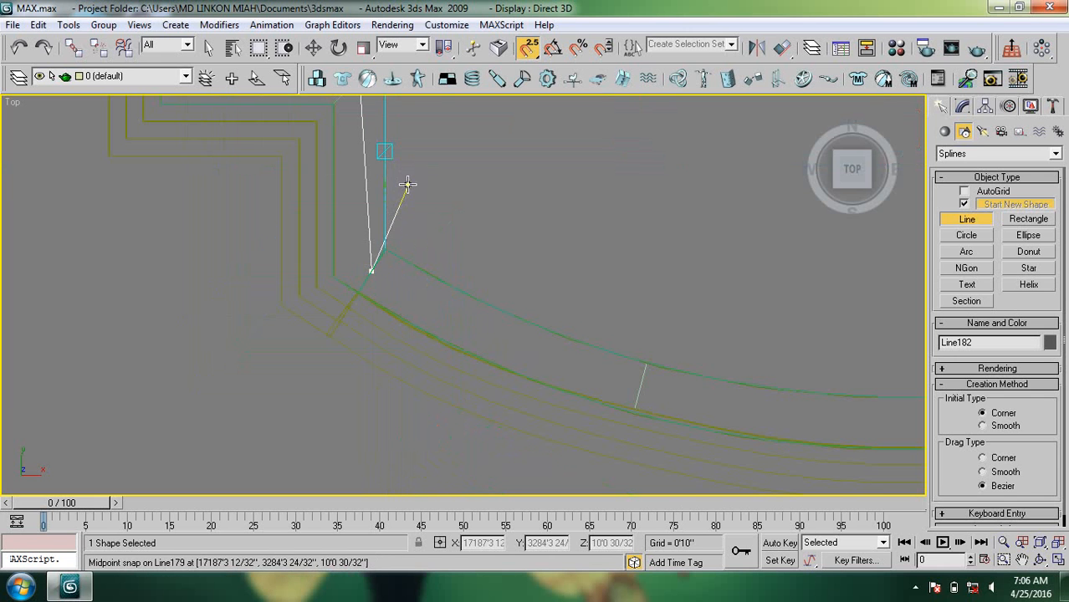
click(636, 388)
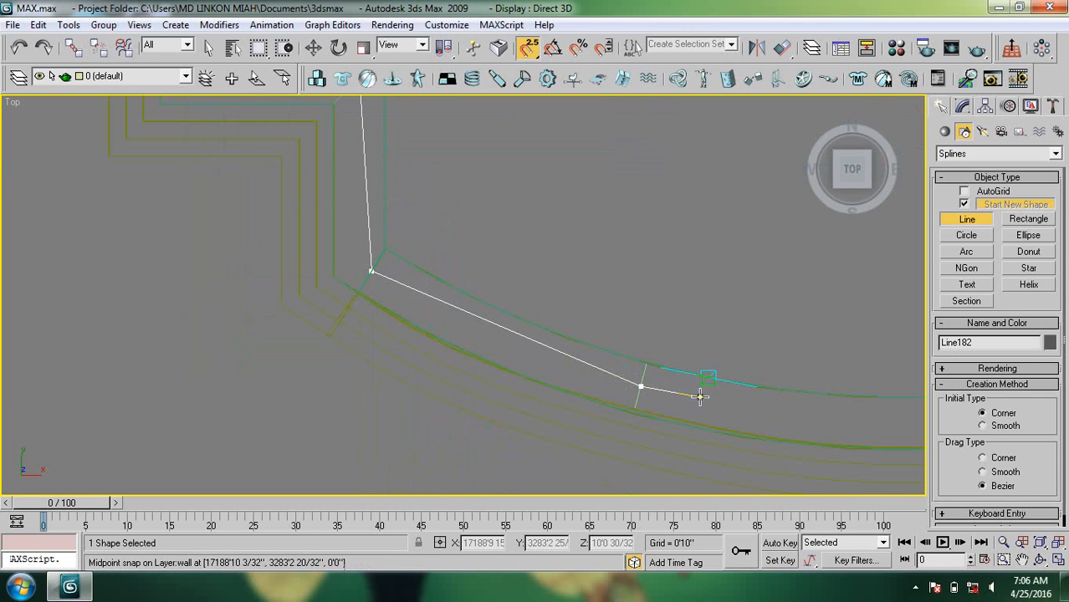
middle_drag(671, 406, 494, 294)
middle_drag(583, 295, 482, 306)
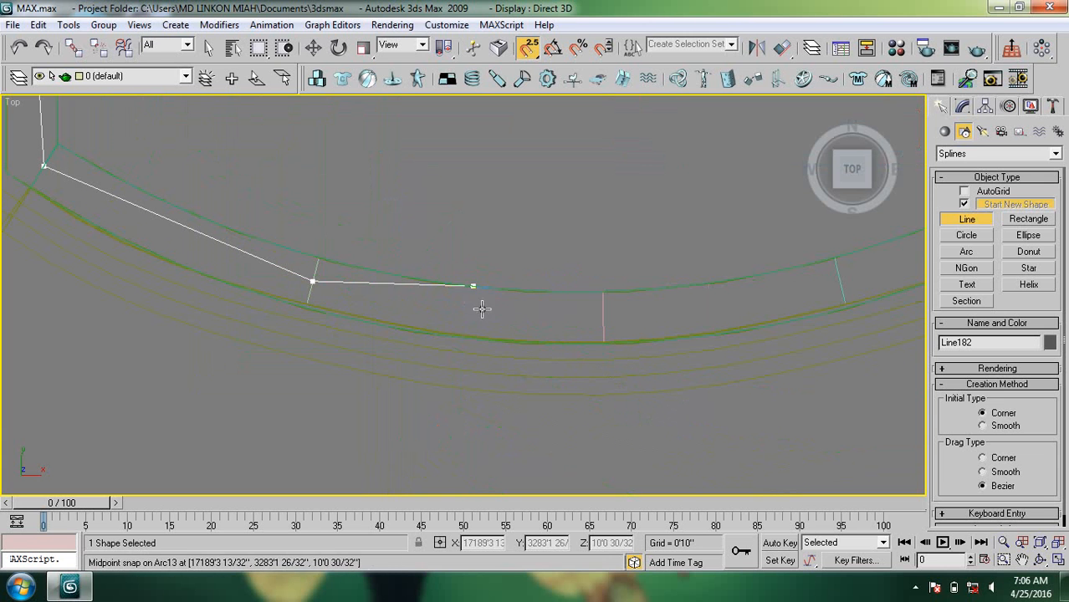
click(594, 320)
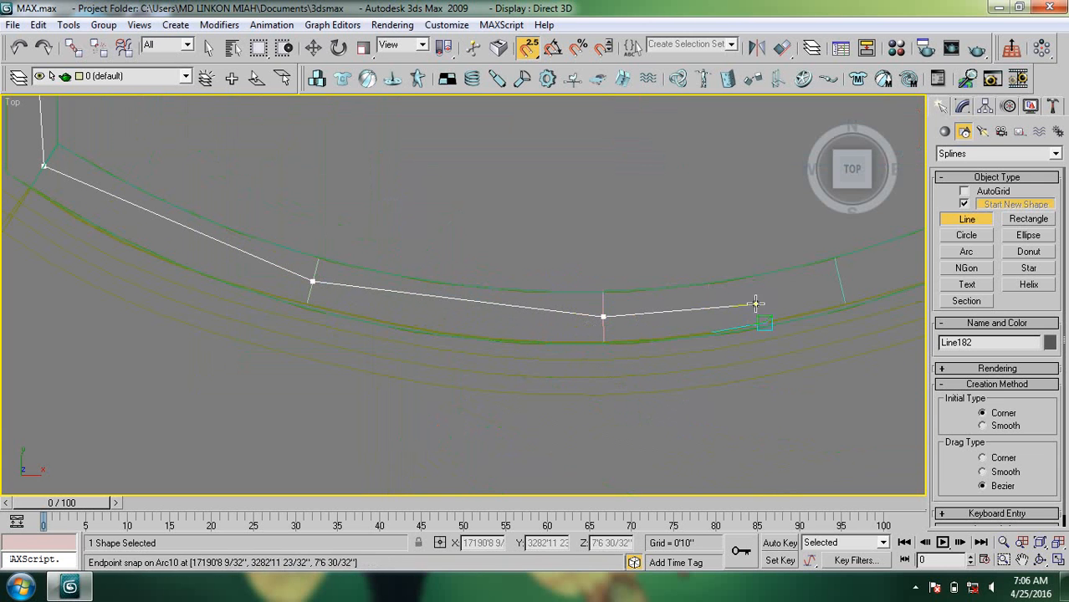
click(839, 281)
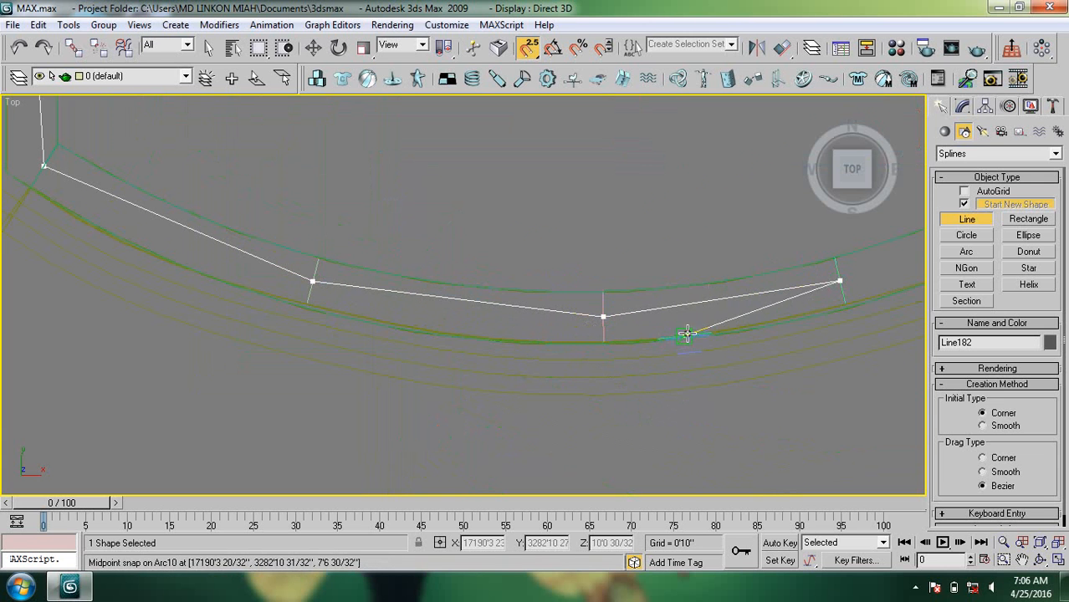
Carry the centre line through the right arc joint and both right corner lines, and finish it at the right wall end's midpoint.
middle_drag(849, 288, 440, 308)
middle_drag(573, 260, 462, 295)
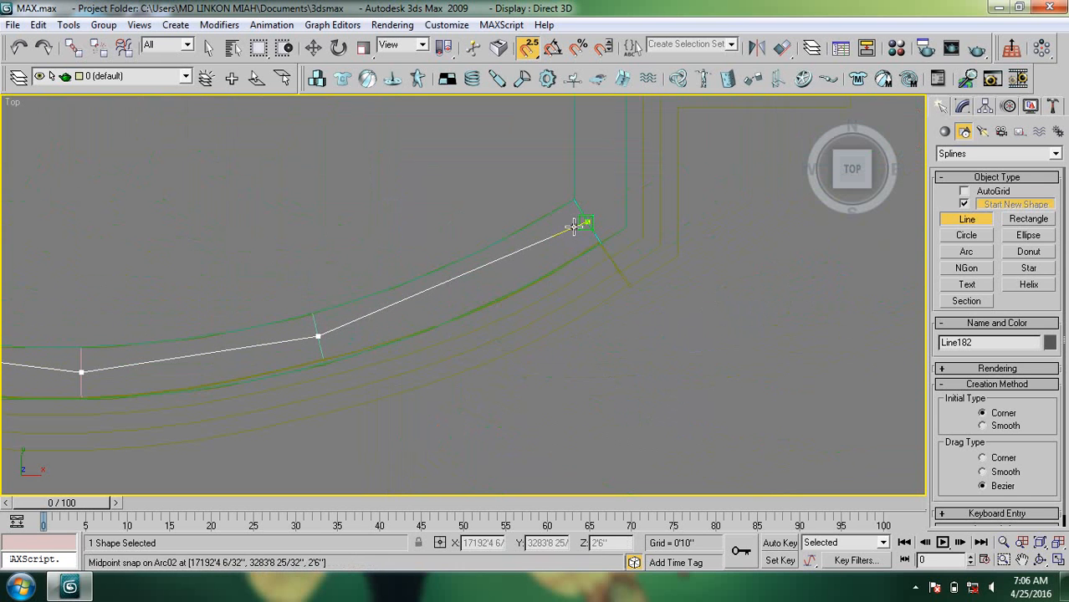
key(i)
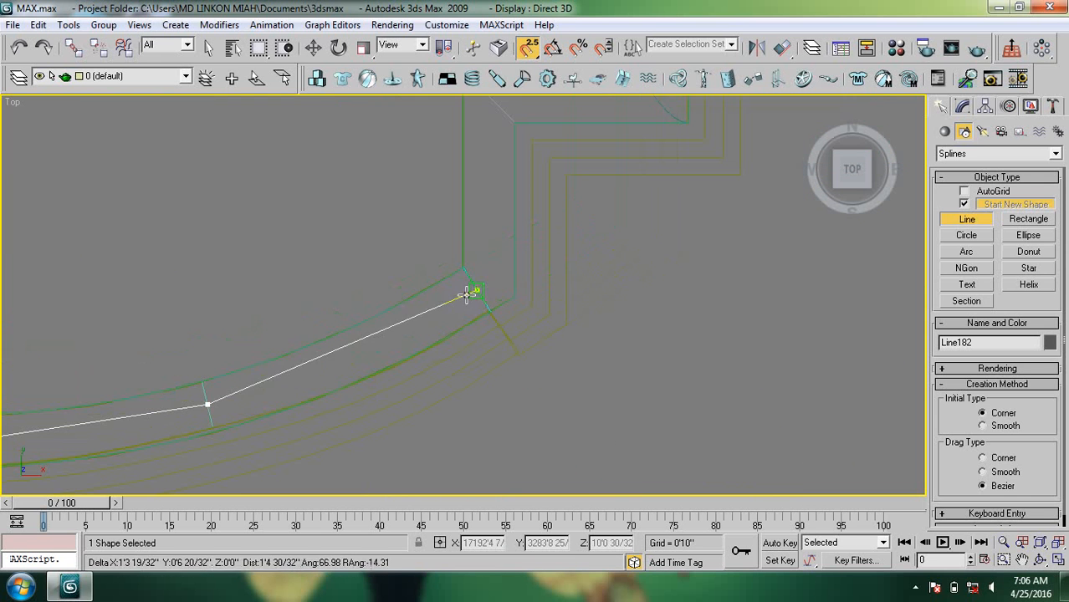
click(476, 294)
middle_drag(477, 294, 430, 389)
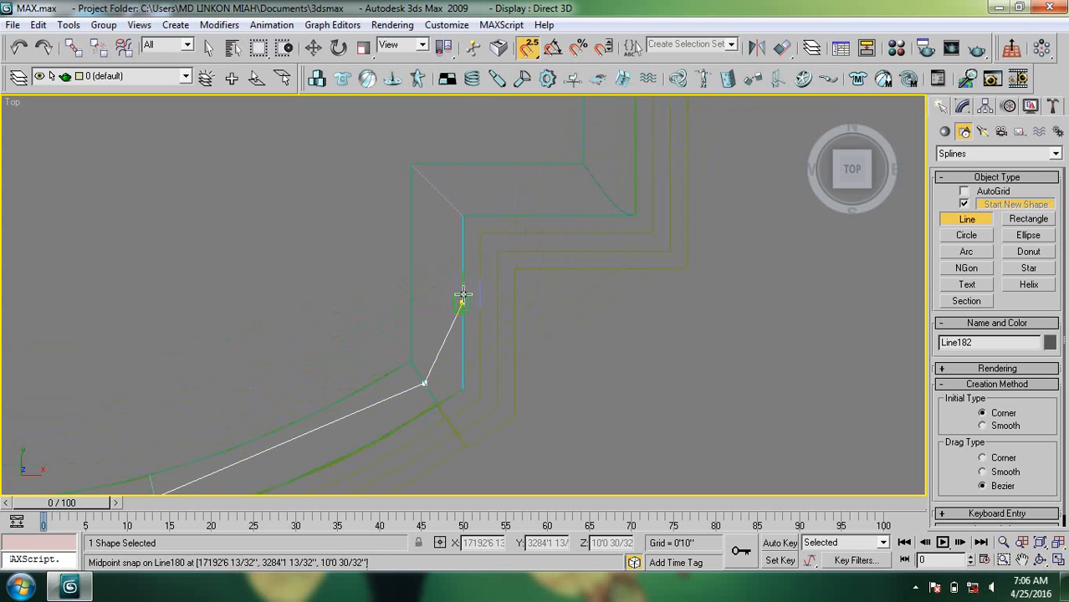
click(442, 190)
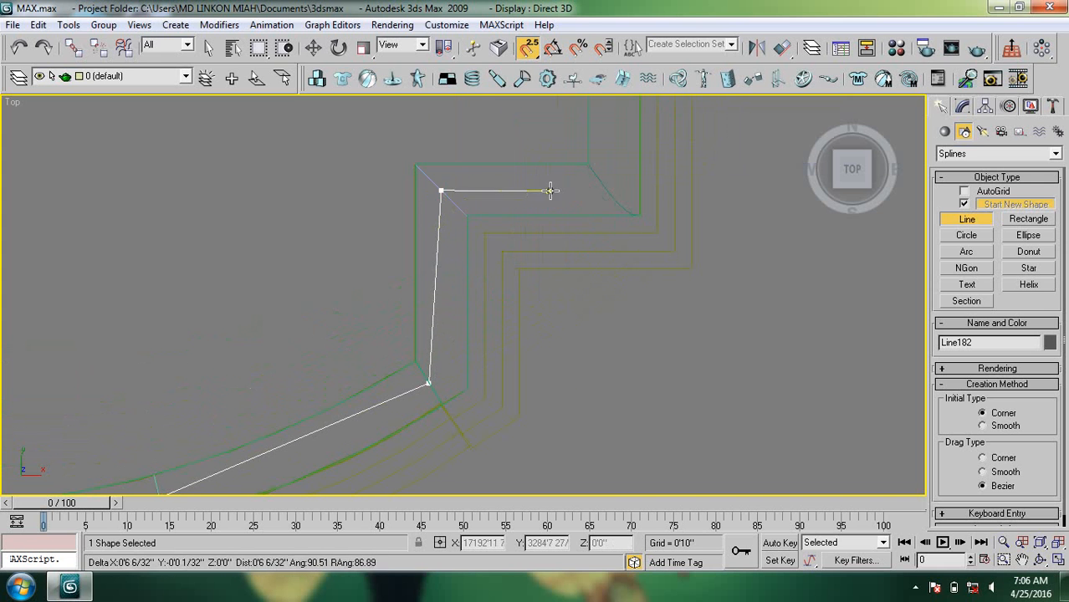
key(i)
click(489, 312)
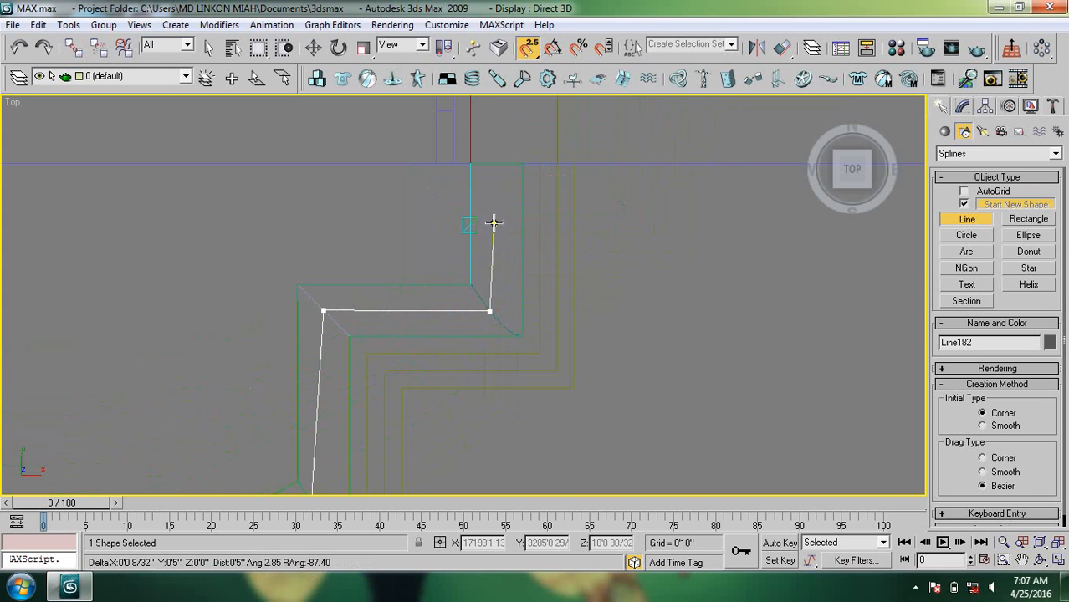
click(496, 165)
right_click(497, 172)
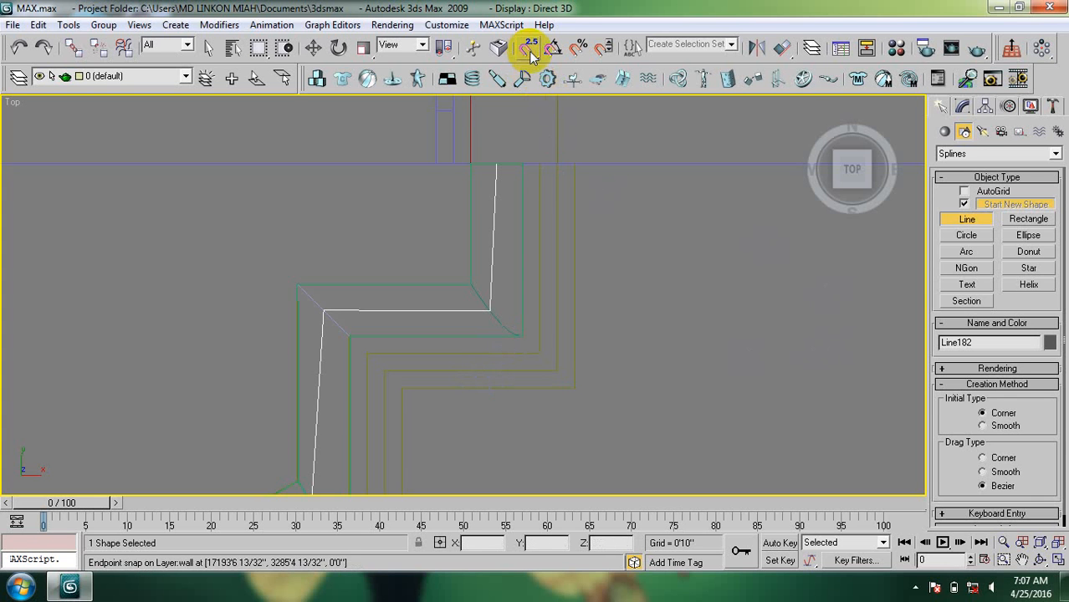
Create an AEC Extended railing with the centre-line spline along the stepped band picked as its railing path.
click(944, 132)
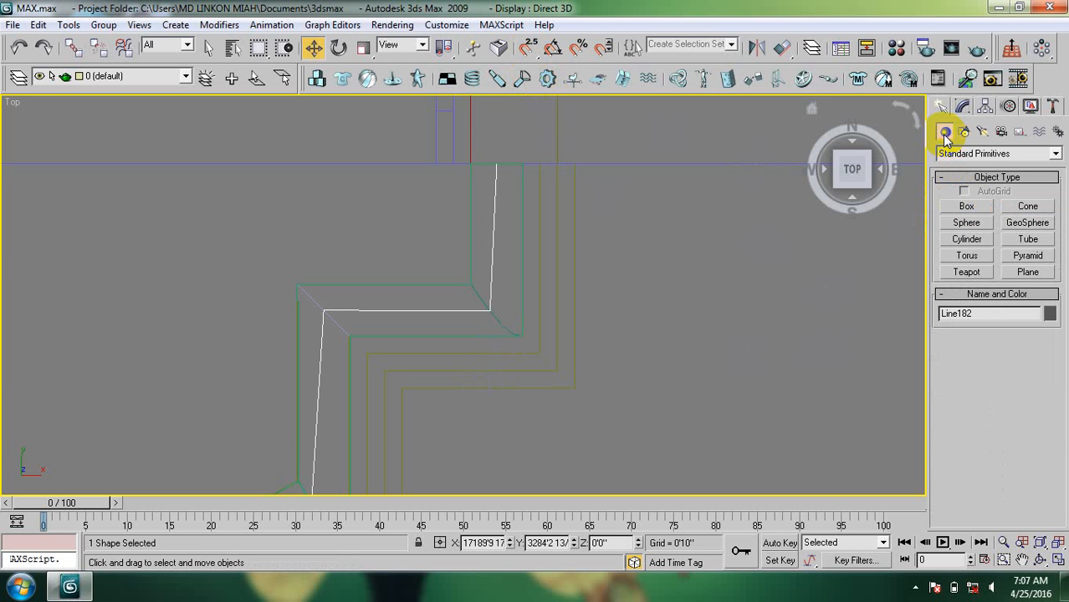
click(915, 587)
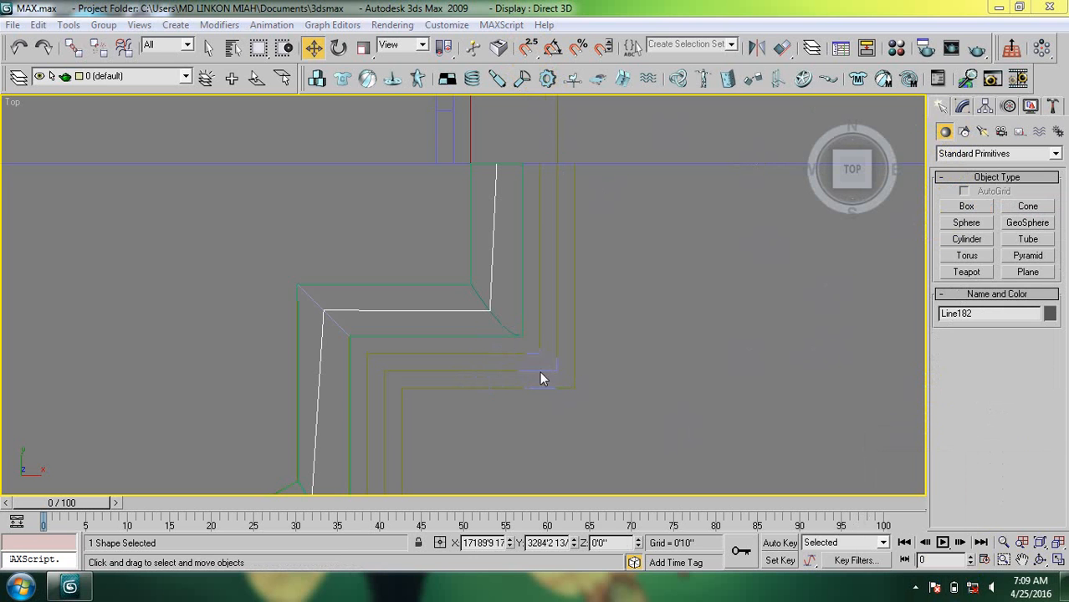
click(944, 133)
click(960, 154)
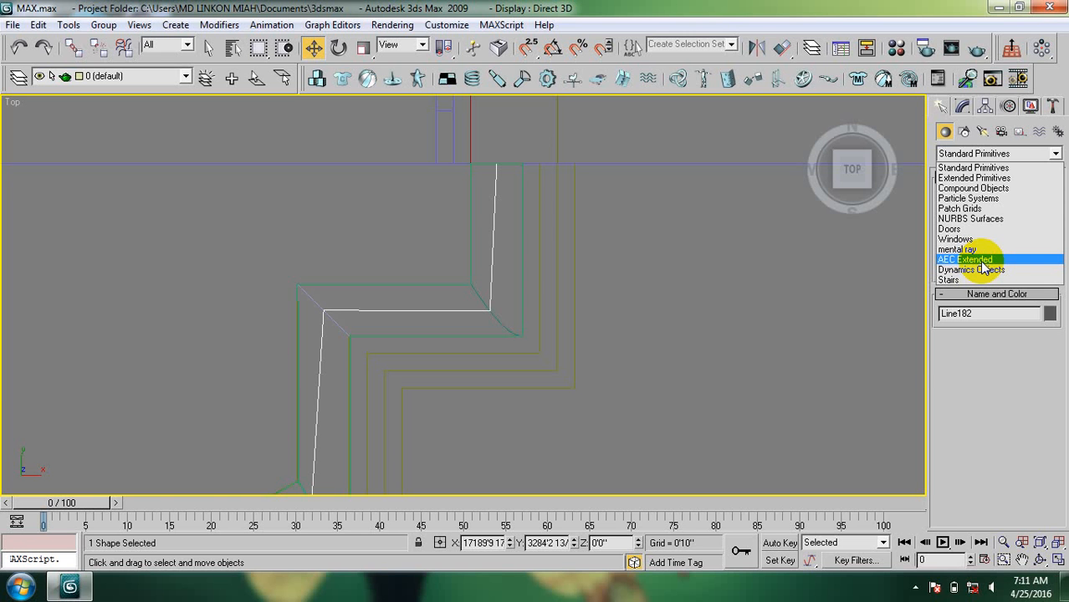
click(915, 588)
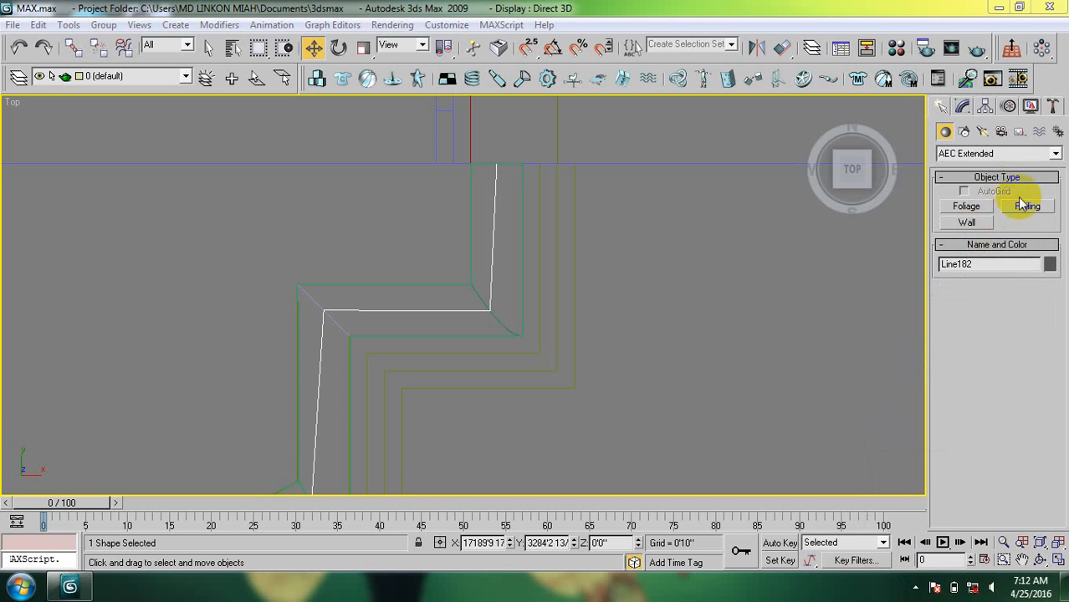
click(1029, 206)
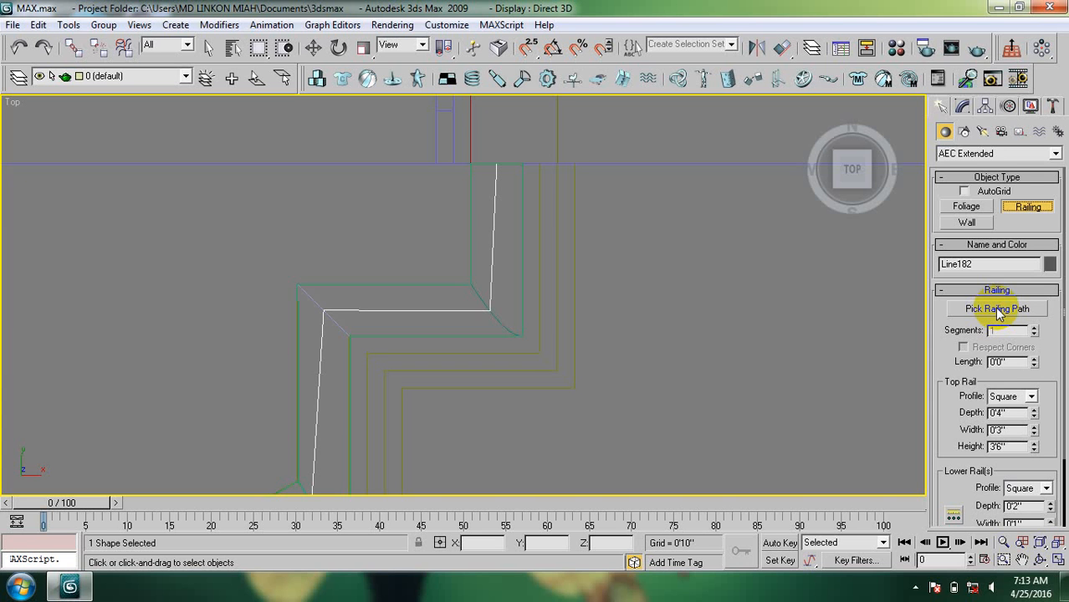
click(997, 309)
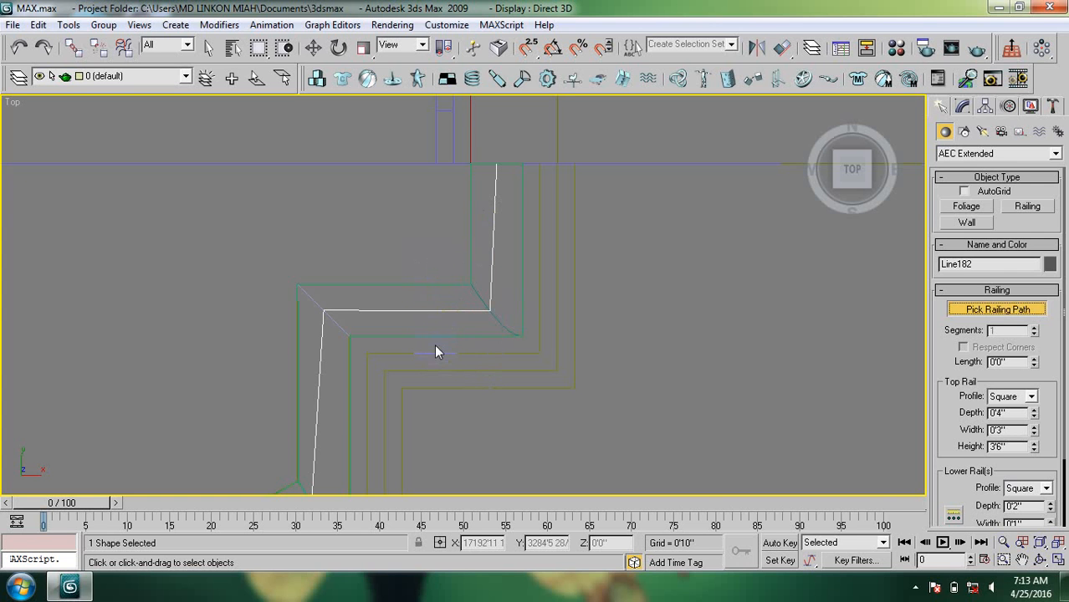
click(423, 311)
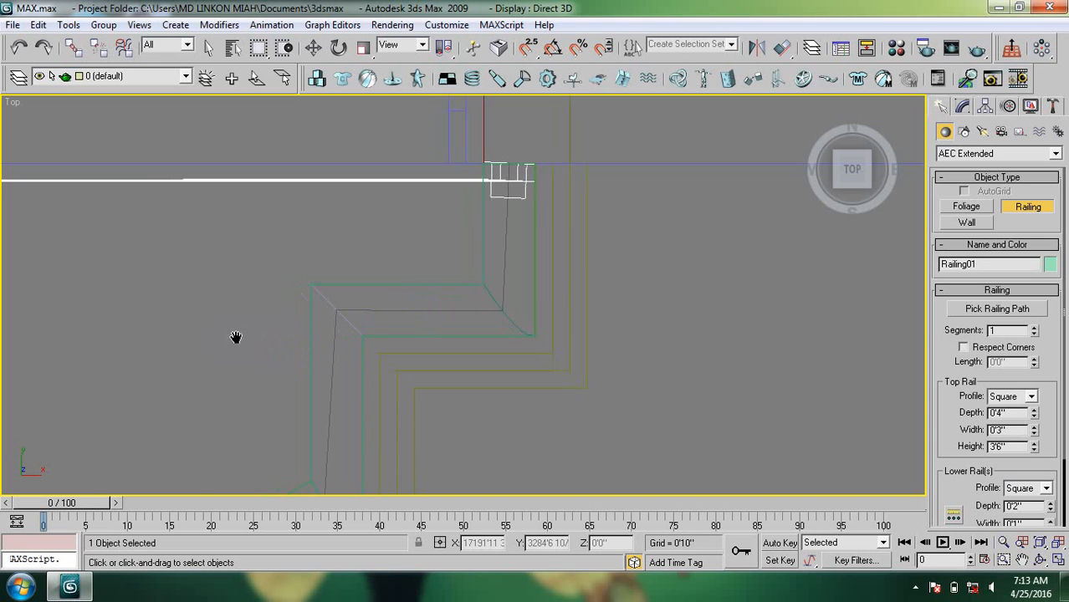
Turn on Respect Corners so the railing follows the path's bends, and set its top rail height to 24 inches.
middle_drag(235, 337, 439, 350)
scroll(439, 355, down, 3)
middle_drag(327, 363, 489, 354)
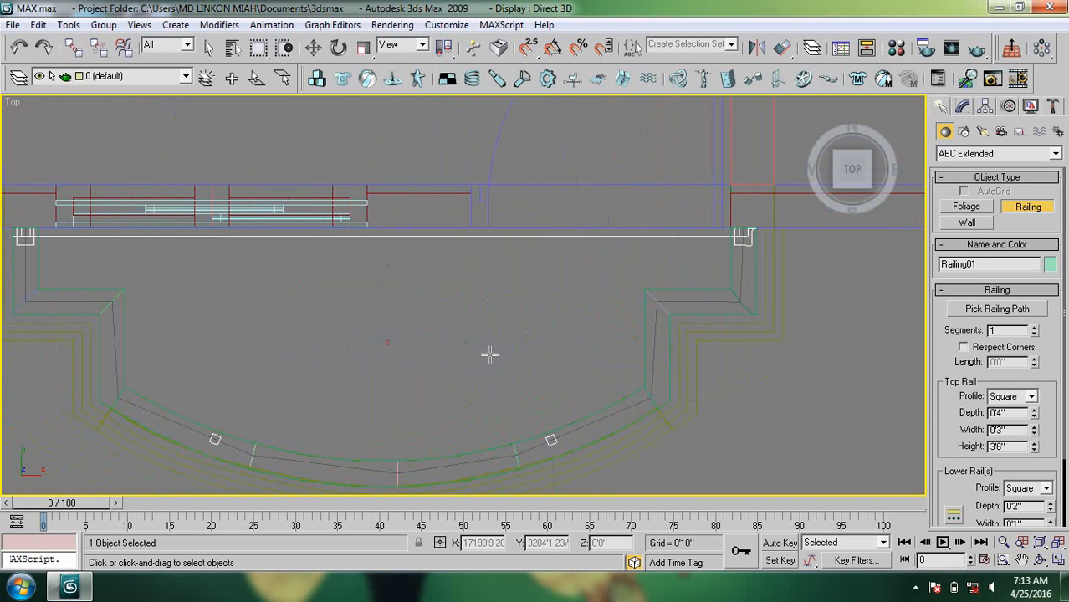
middle_drag(383, 350, 402, 347)
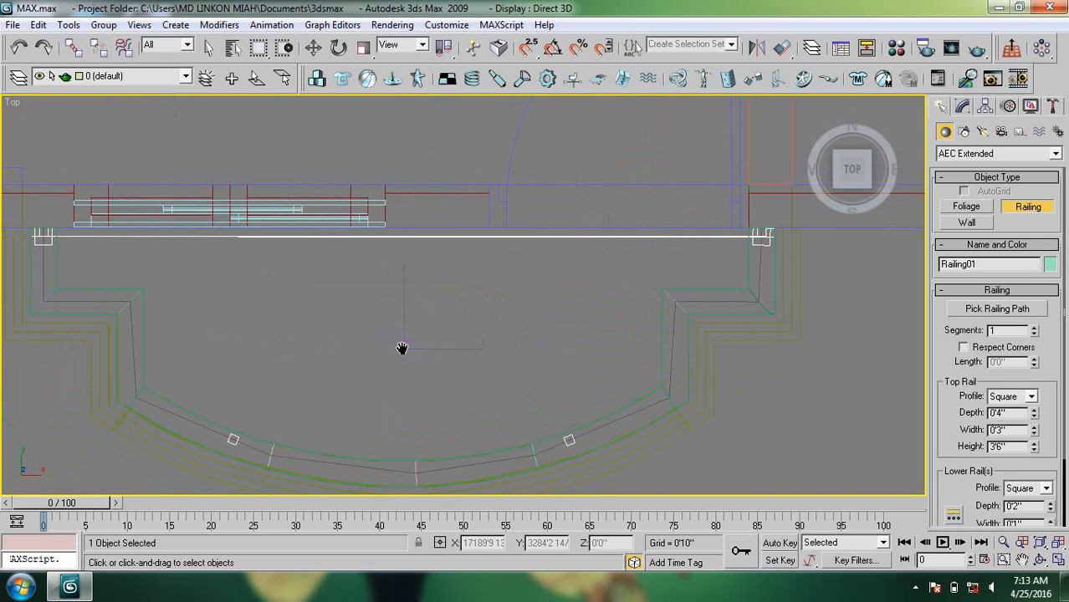
middle_drag(436, 329, 432, 328)
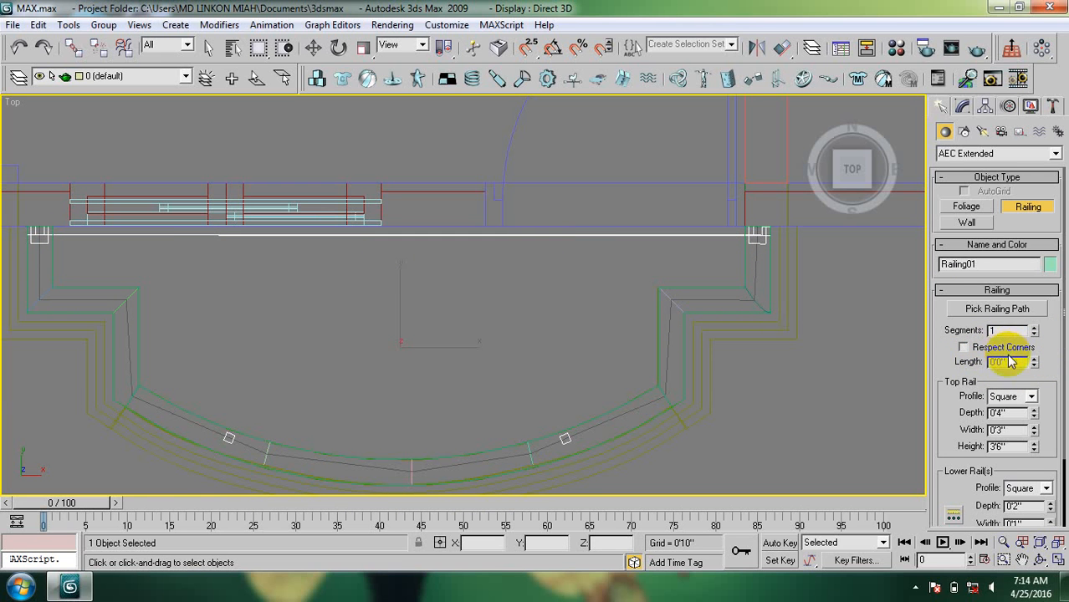
click(962, 347)
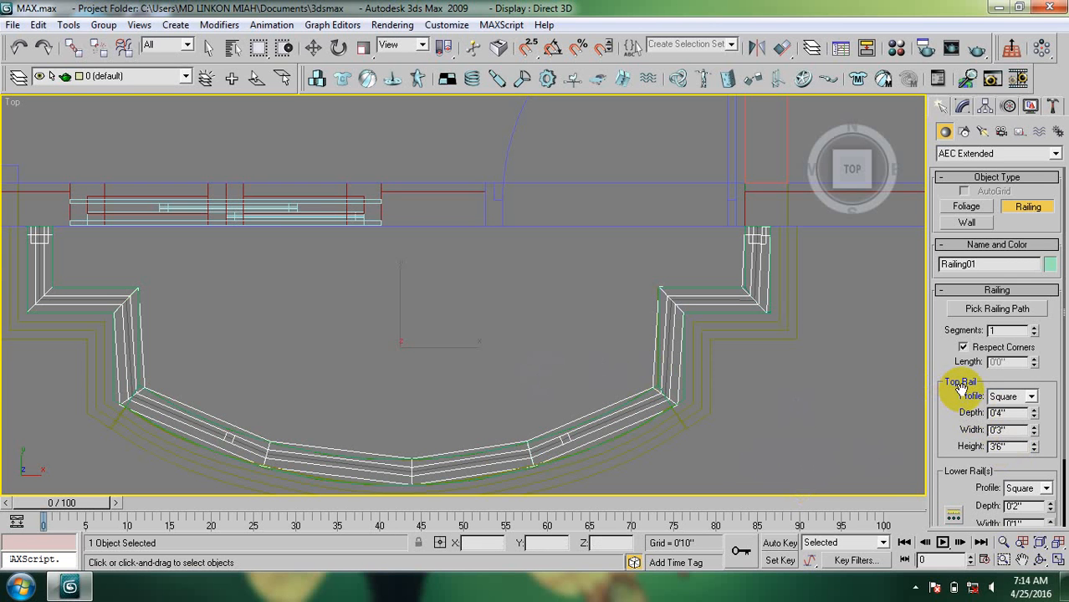
double_click(1014, 449)
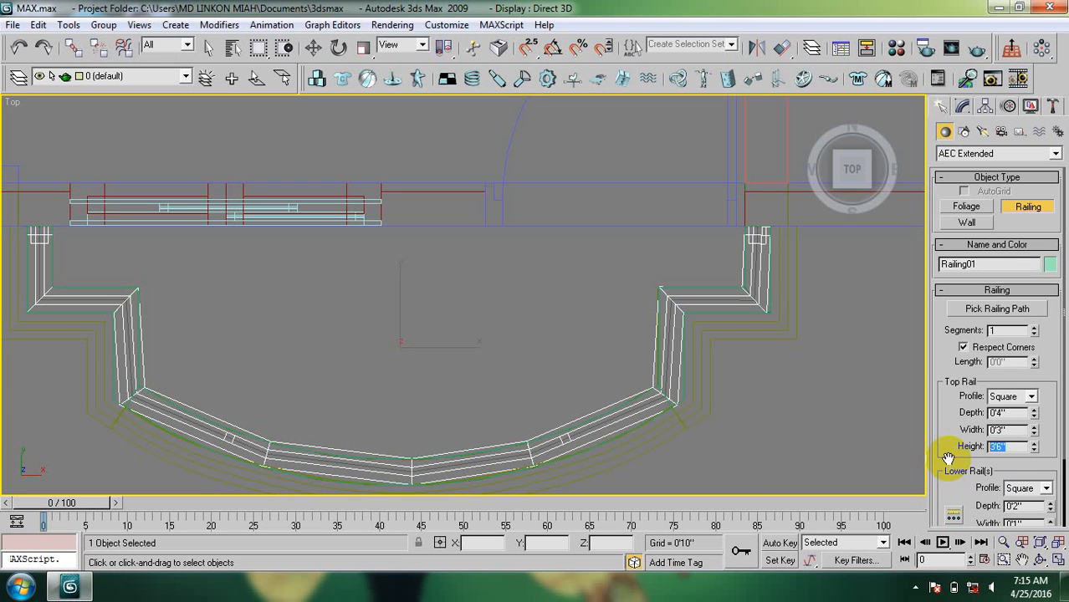
text(24)
key(Return)
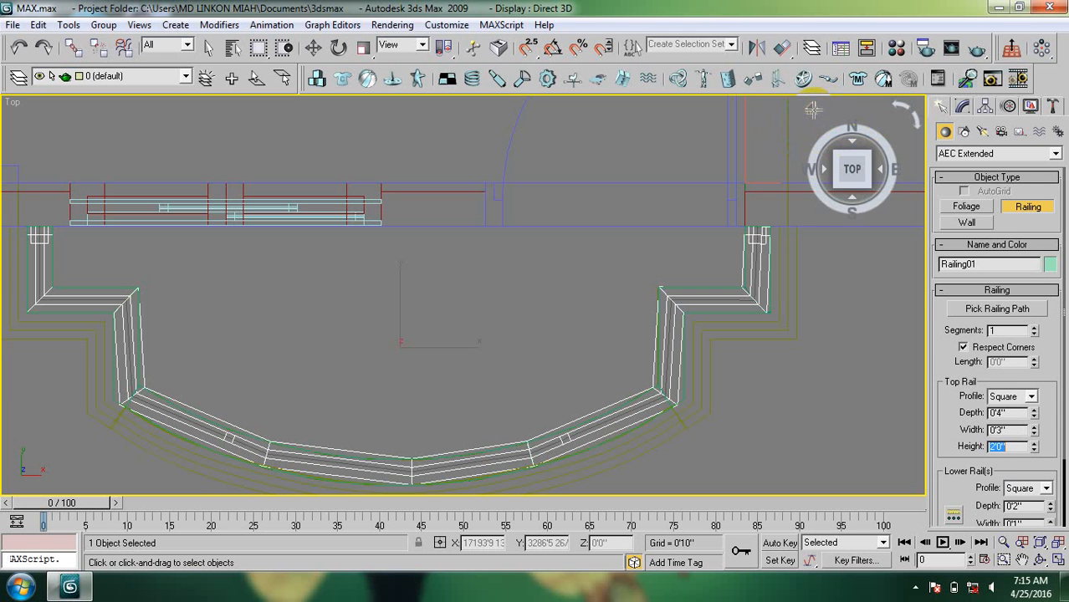
Examine the railing's position against the curved parapet in the Perspective view, comparing wireframe and shaded display.
key(p)
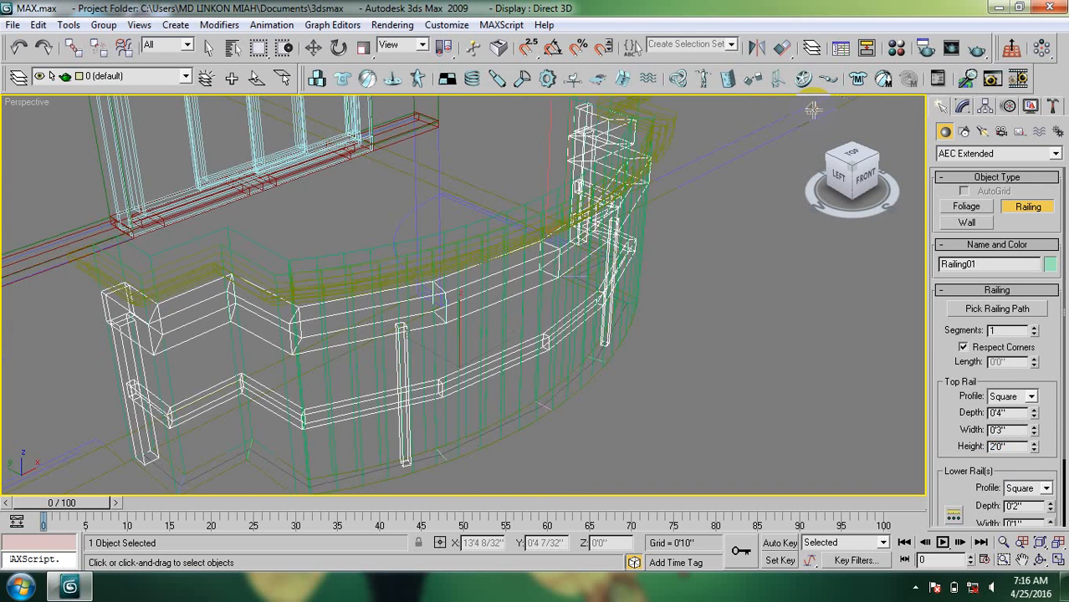
click(312, 47)
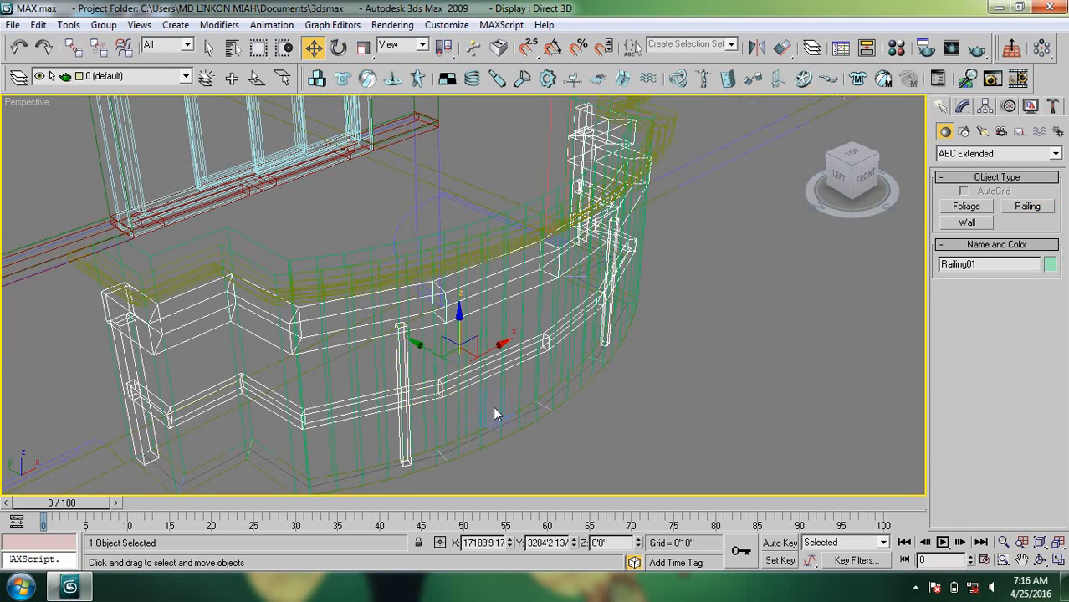
middle_drag(492, 406, 513, 412)
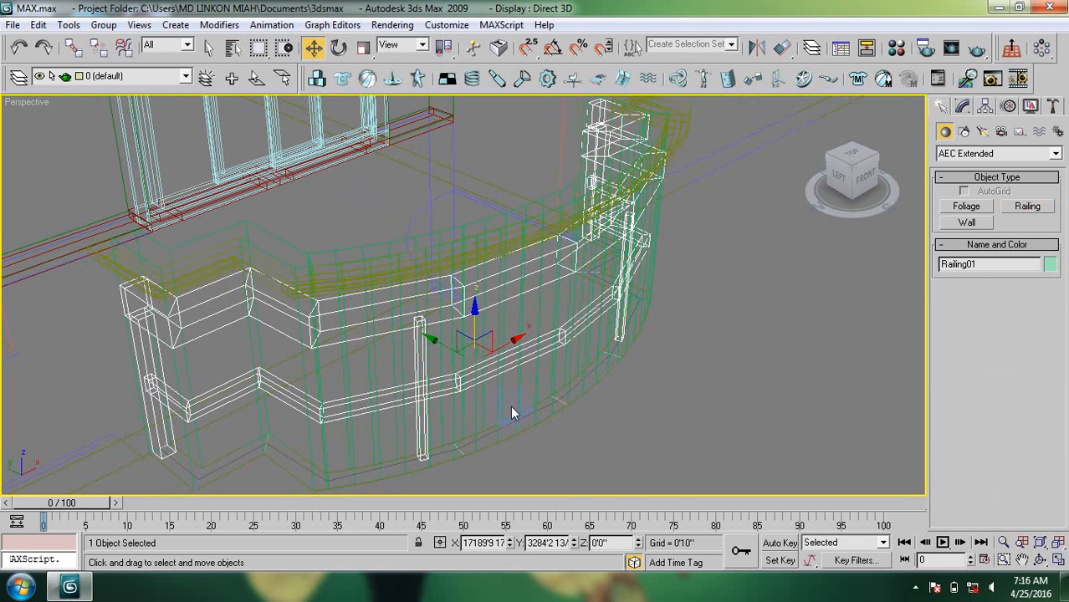
key(F3)
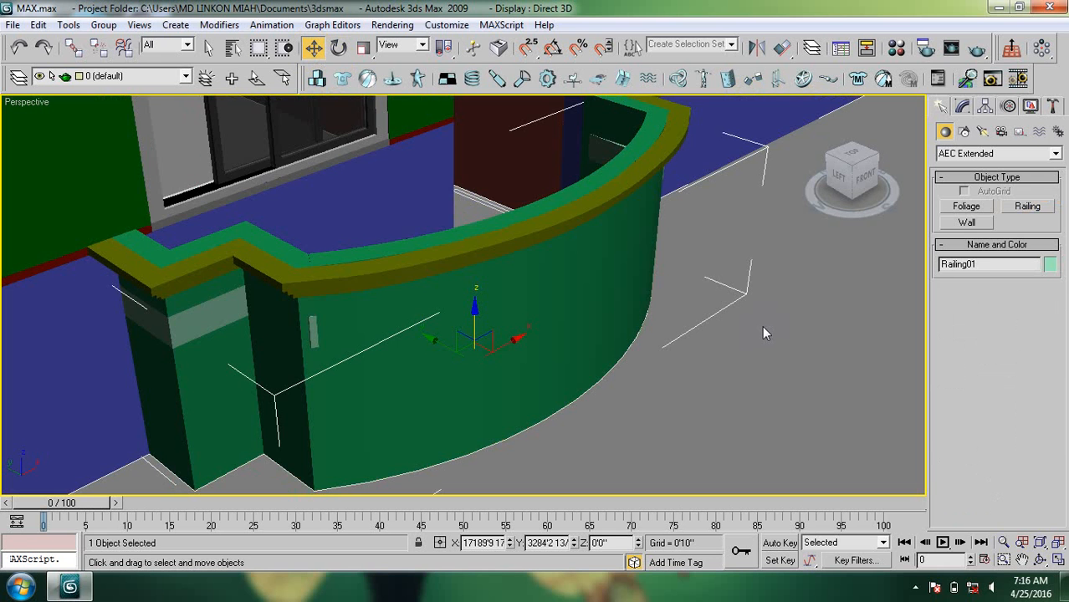
key(F3)
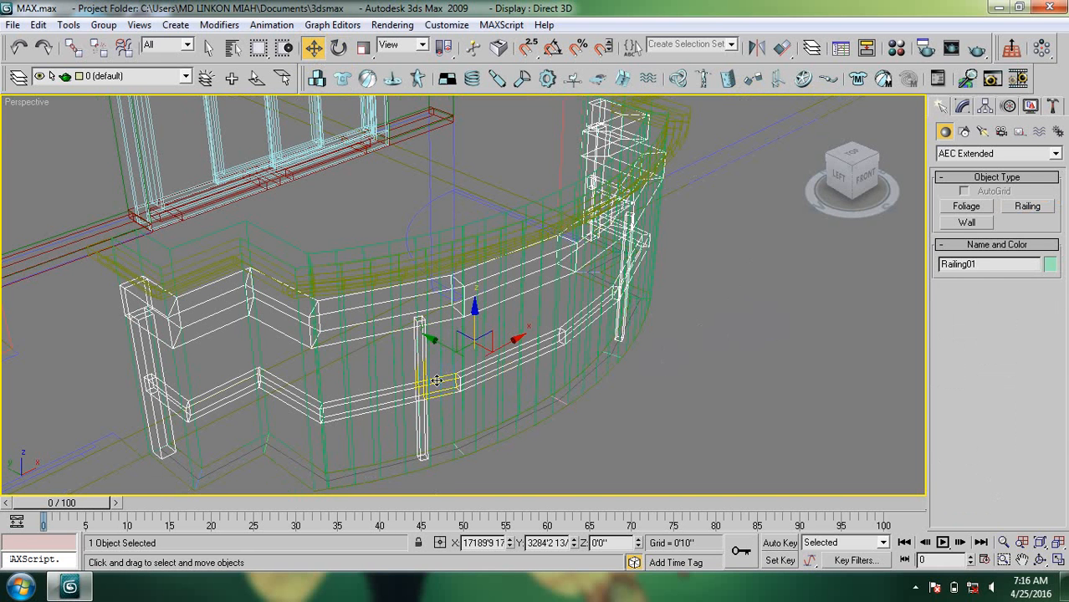
key(F3)
key(F3)
key(F3)
key(F3)
key(F3)
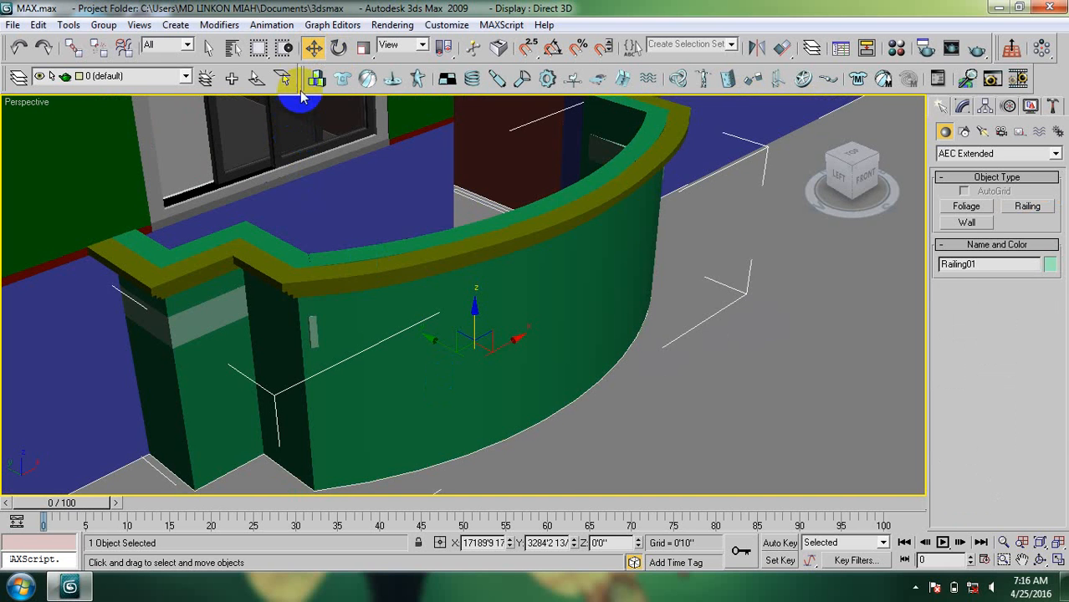
Raise the railing above the parapet by setting its absolute world Z position to 2'6".
right_click(314, 48)
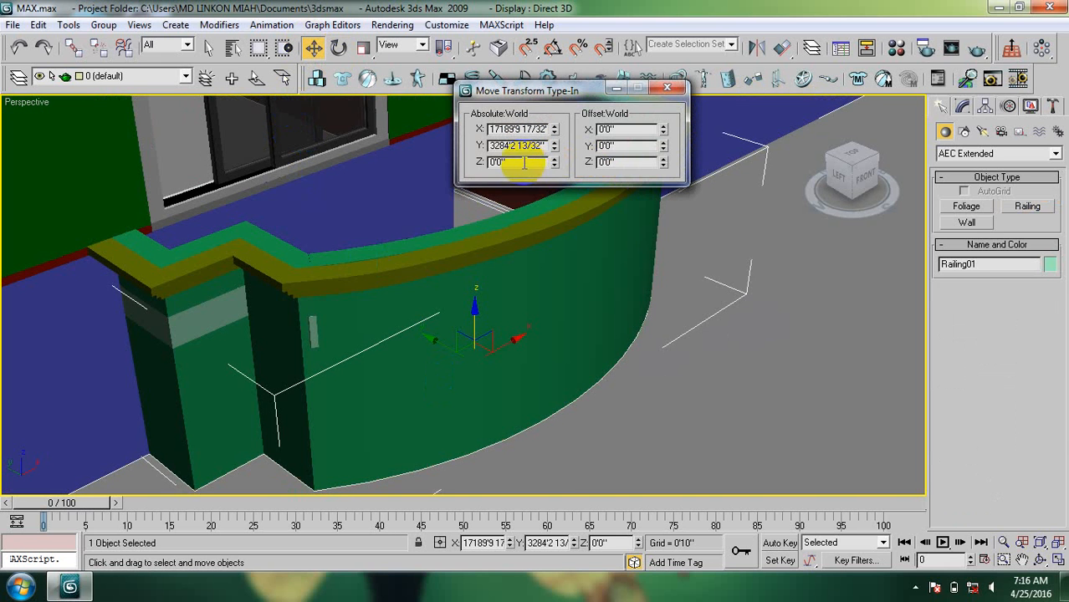
drag(523, 163, 465, 182)
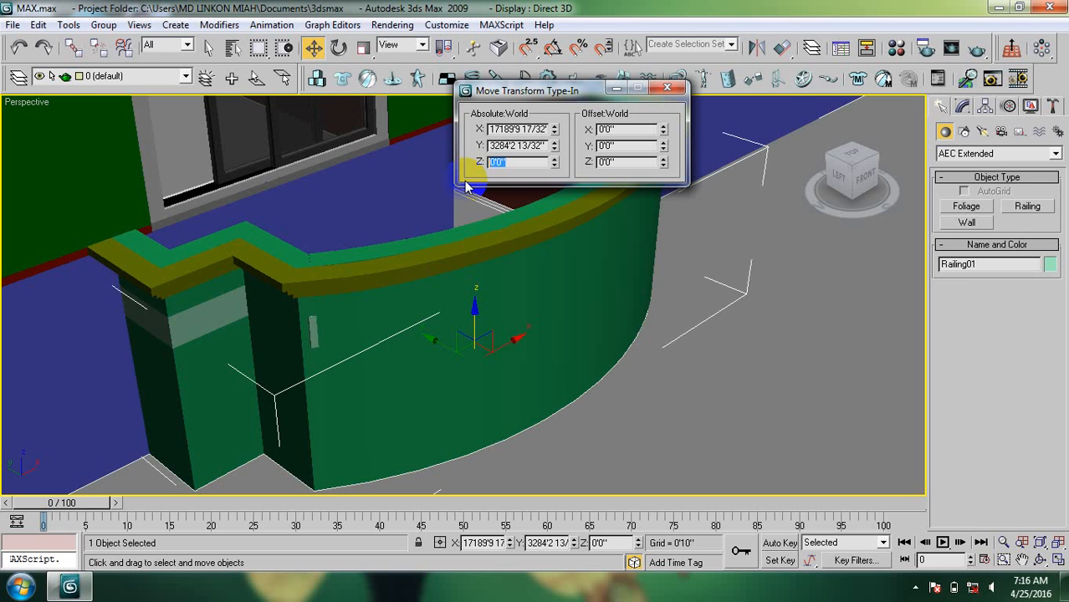
key(BackSpace)
text(2'6)
key(Return)
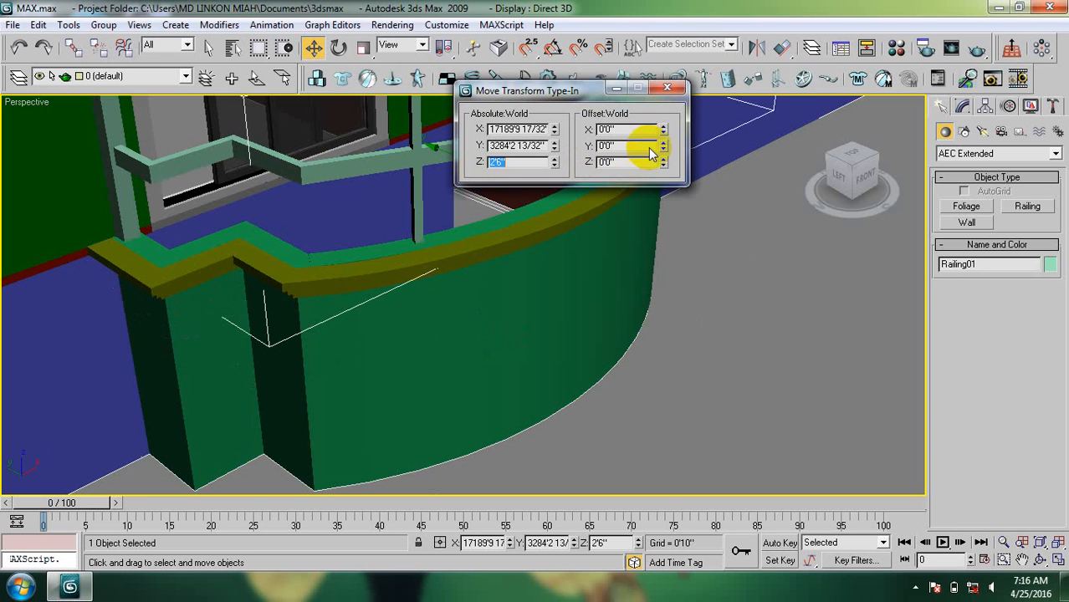
click(666, 87)
Open the raised railing's parameters for modification and bring up its Top Rail settings.
middle_drag(393, 286, 428, 391)
scroll(501, 359, down, 3)
middle_drag(482, 242, 476, 325)
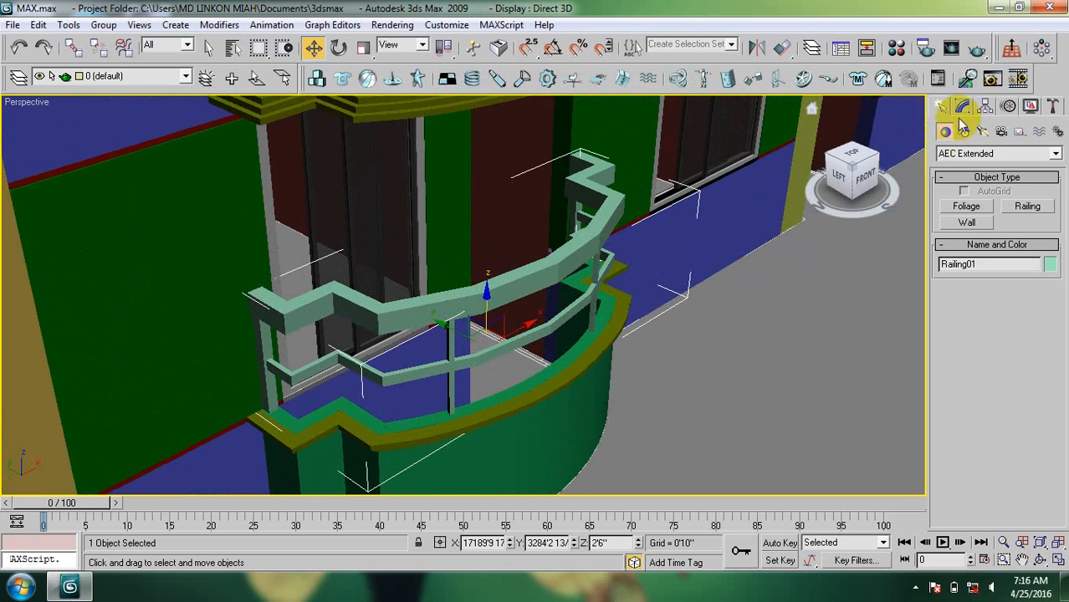
middle_drag(600, 305, 597, 281)
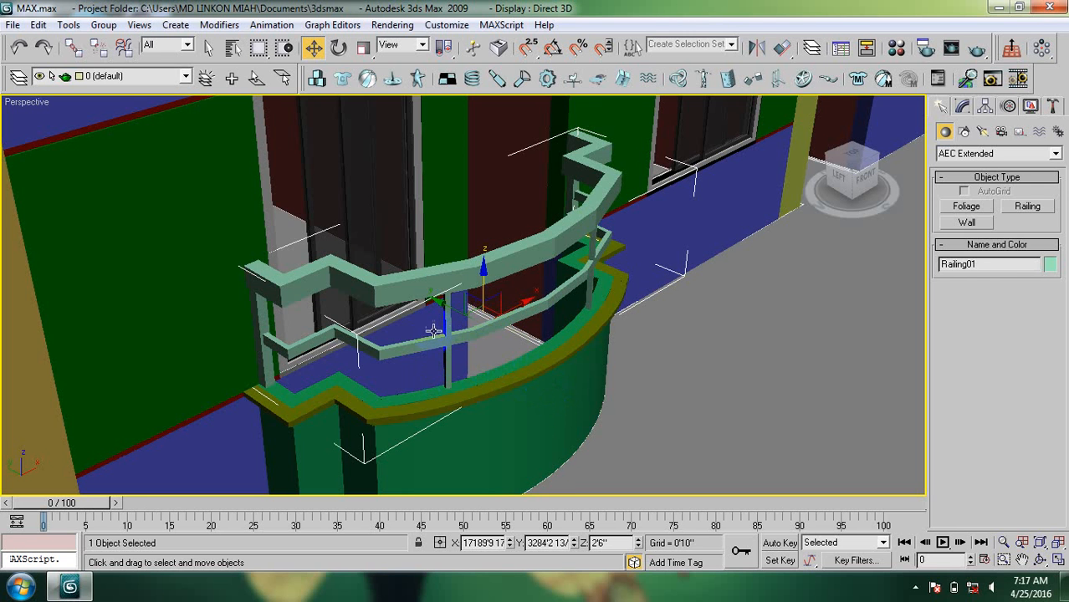
middle_drag(425, 375, 481, 343)
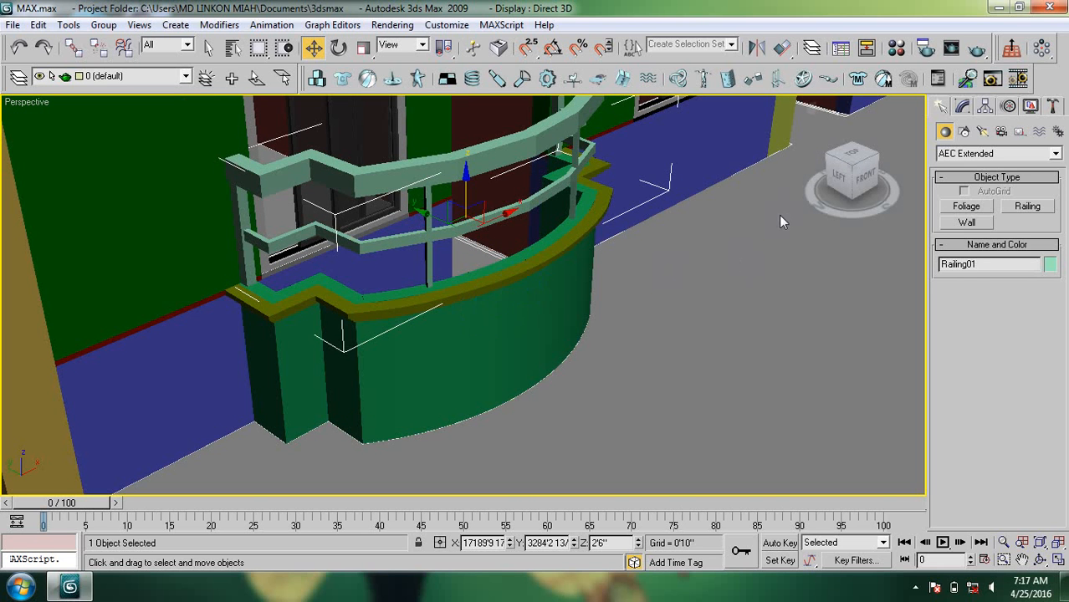
middle_drag(503, 265, 556, 291)
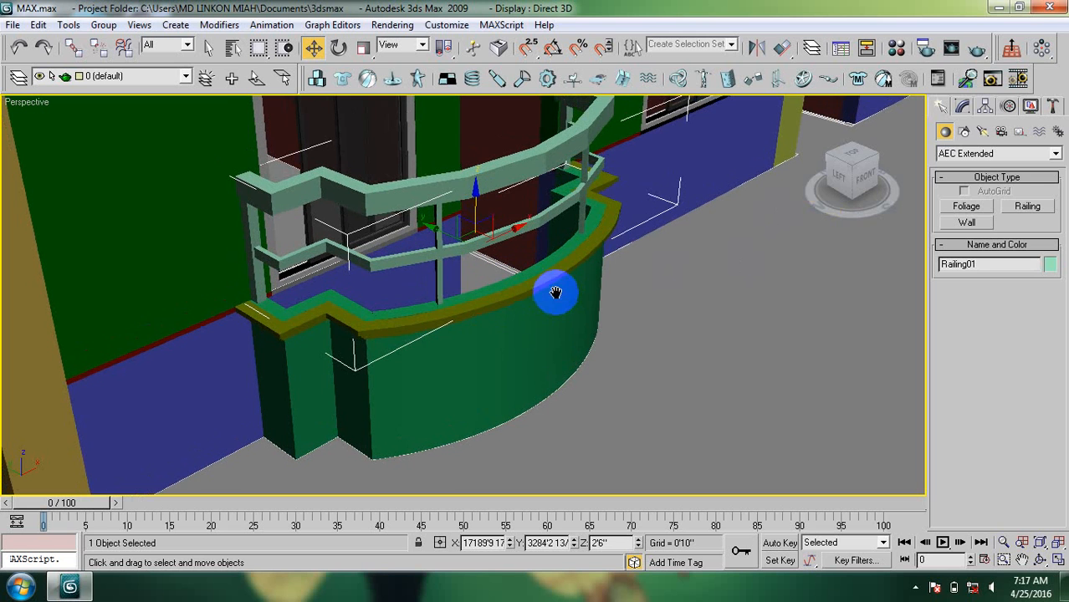
click(963, 106)
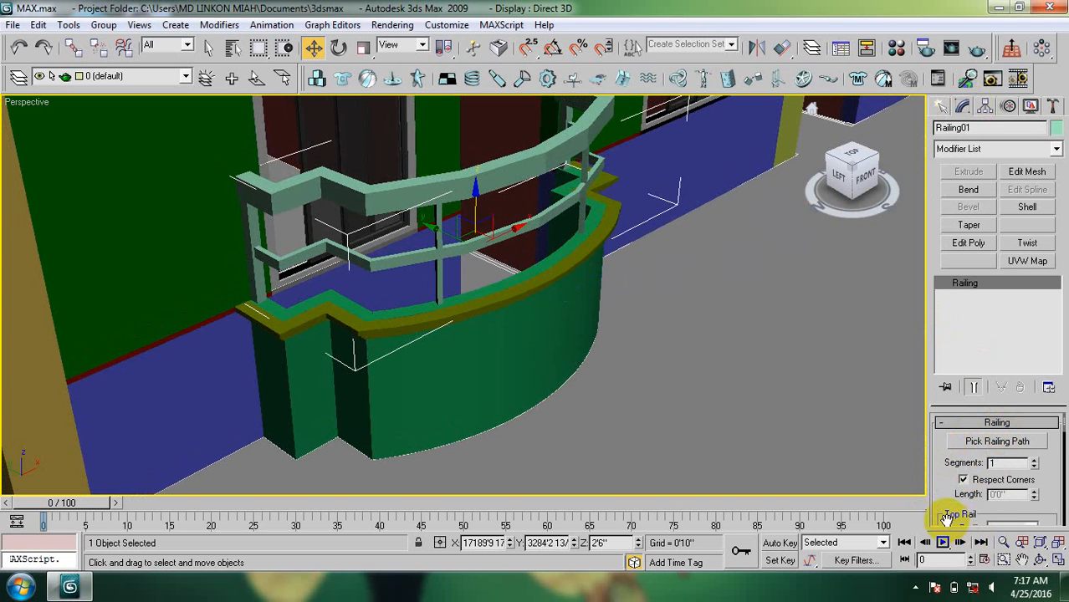
scroll(951, 481, down, 3)
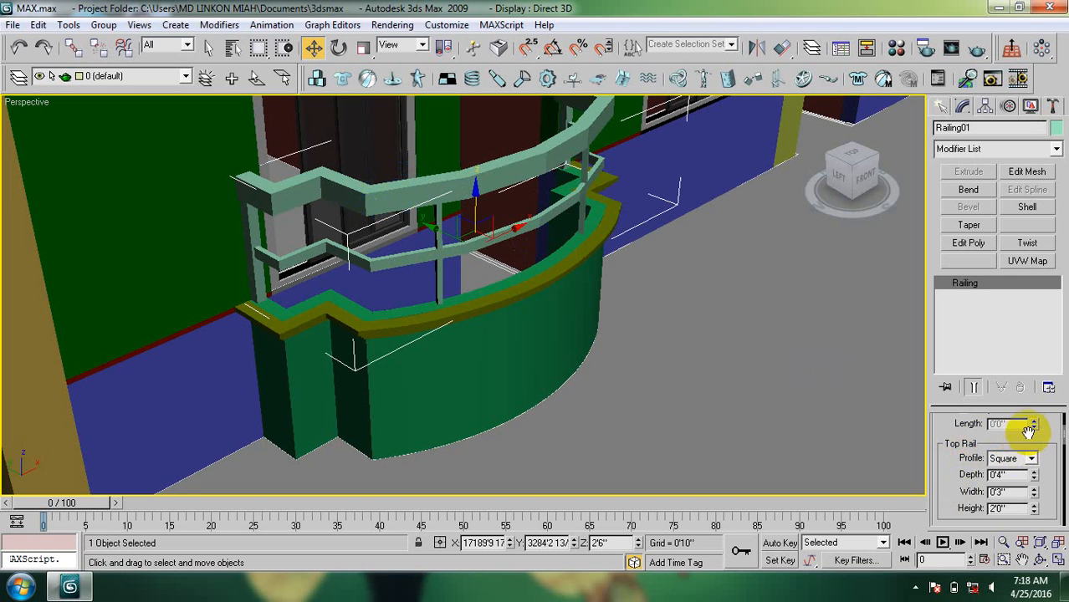
Try the (none) and Round profiles on the railing's top rail and return it to Square.
click(1032, 459)
click(1001, 473)
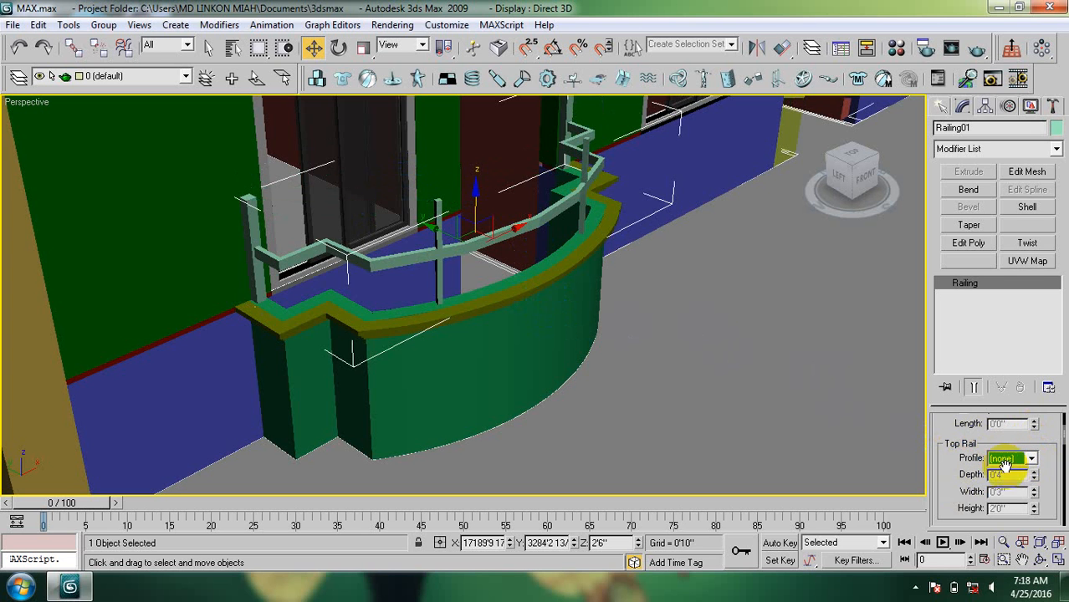
click(1033, 460)
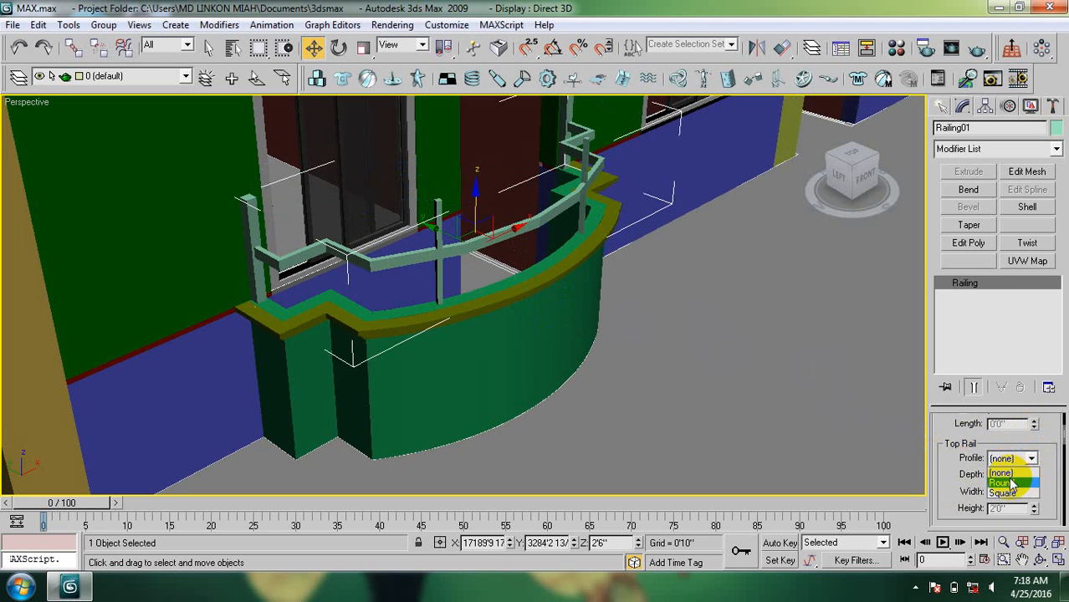
click(1002, 484)
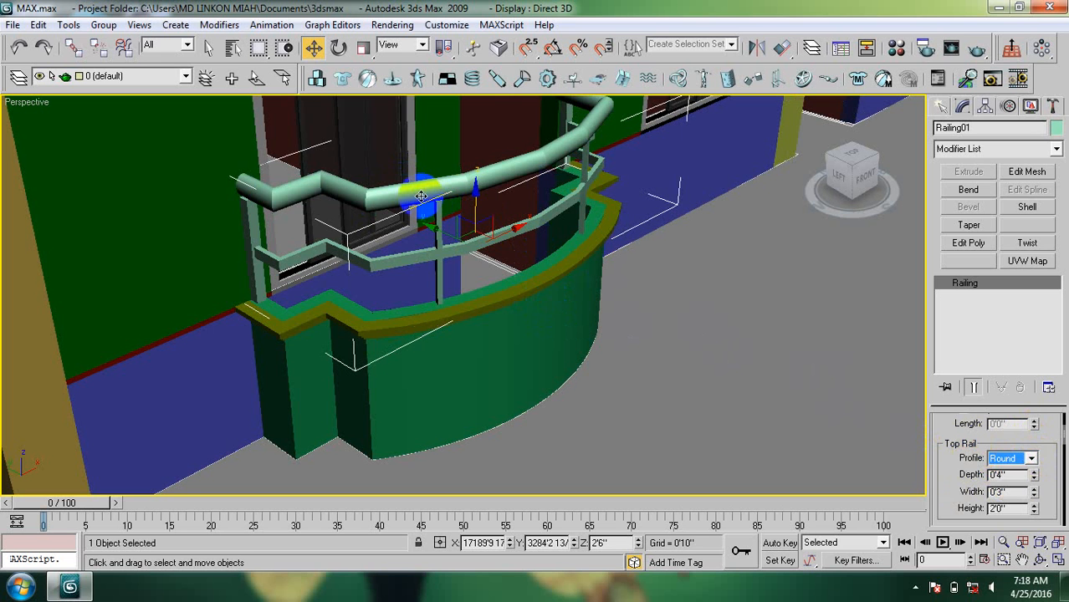
click(1033, 460)
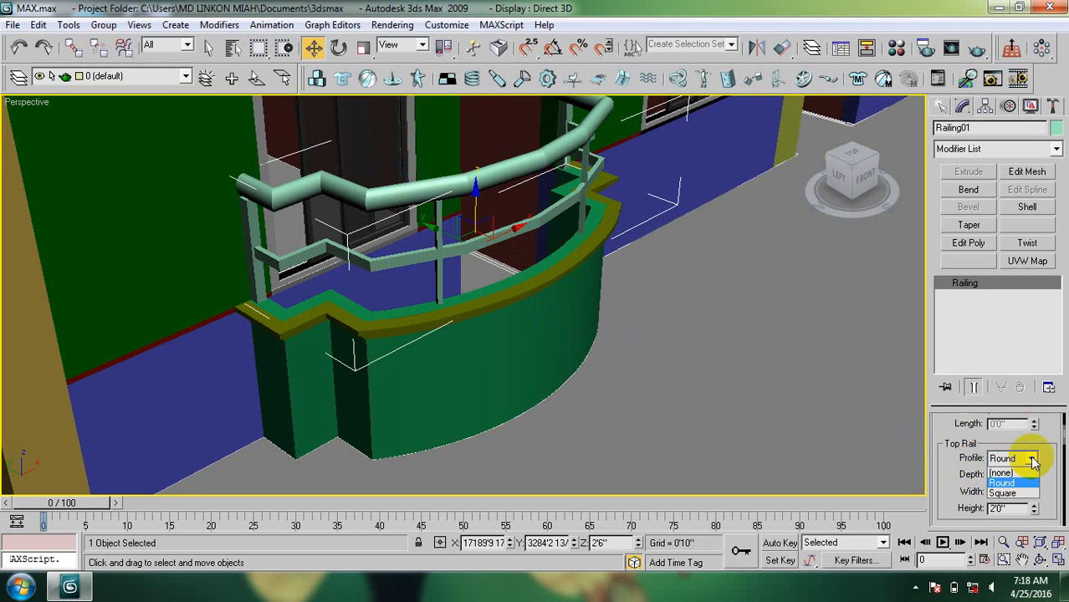
click(1010, 494)
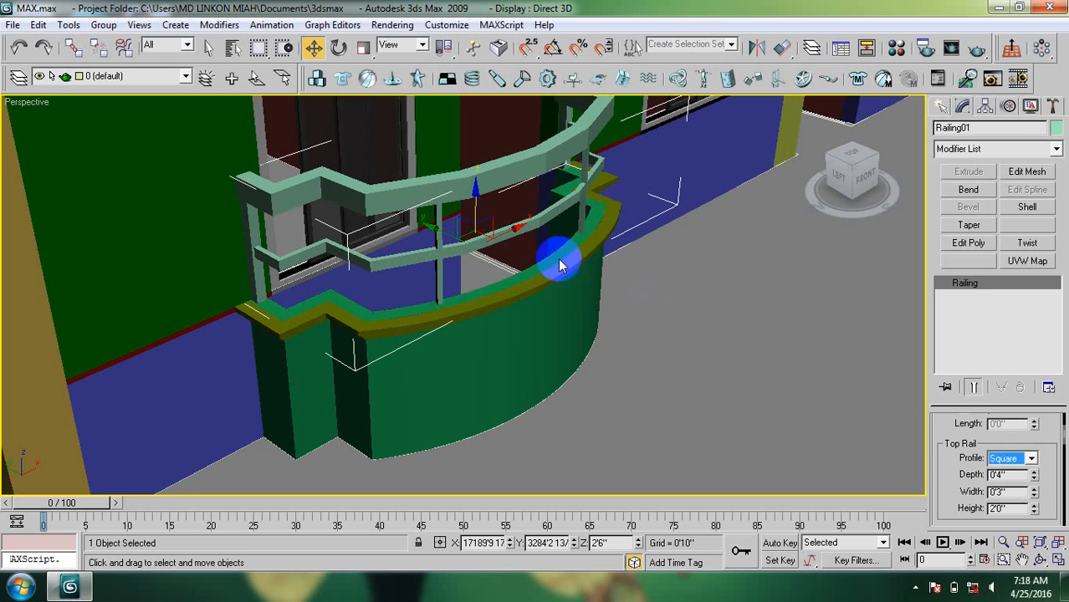
Try the (none) profile on the railing's top rail and set its profile to Round.
click(1032, 459)
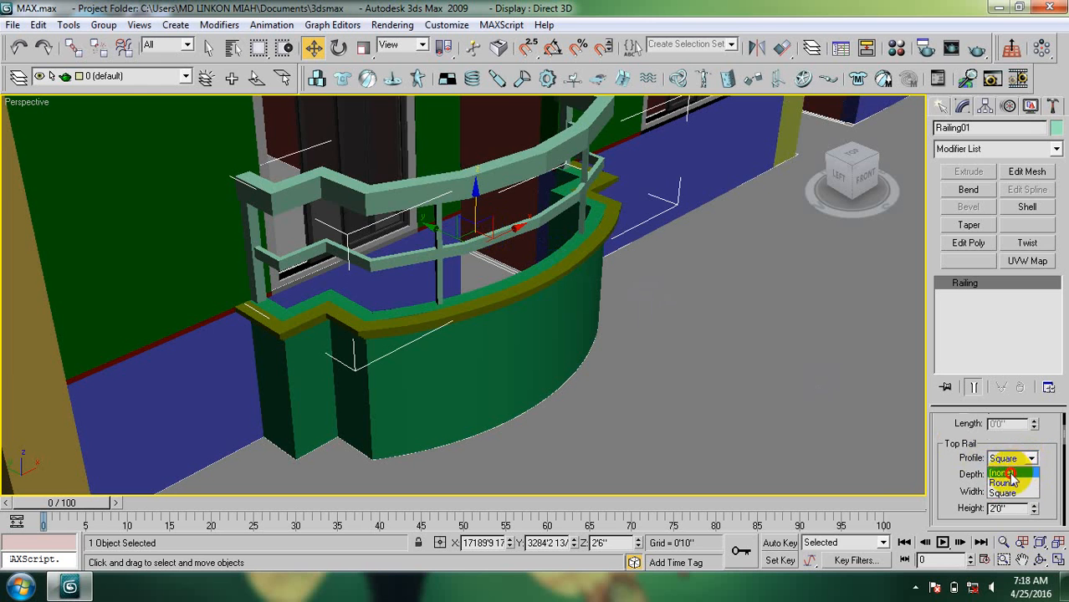
click(1006, 474)
click(1032, 460)
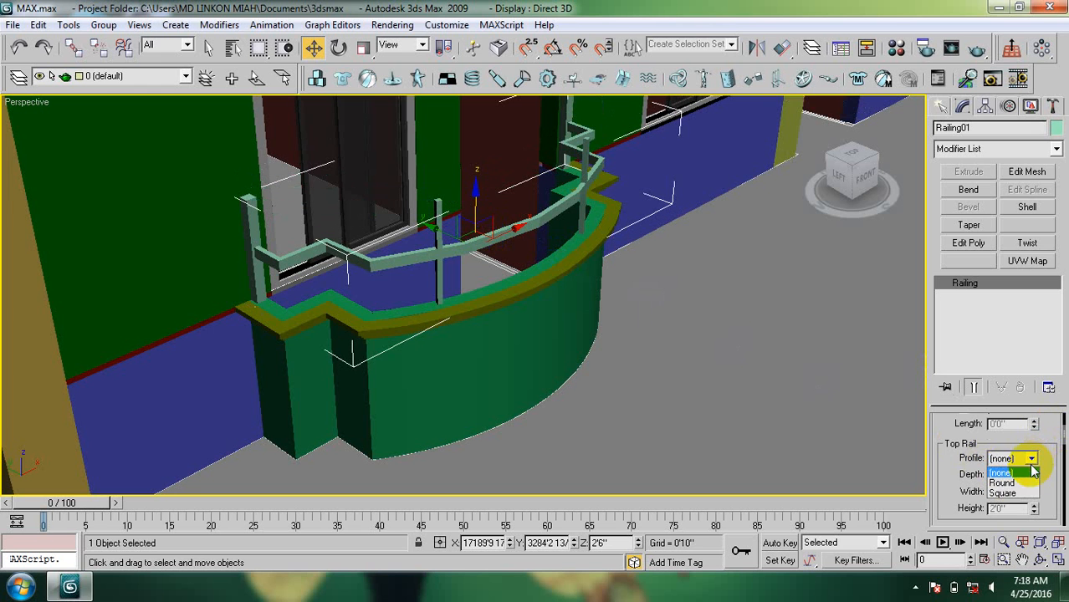
click(1002, 483)
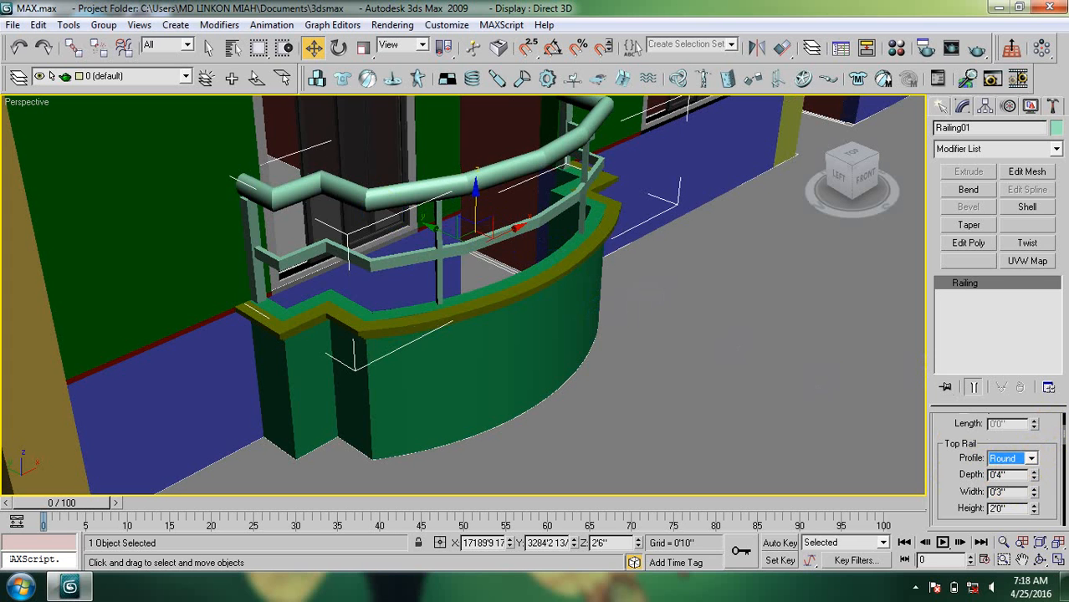
Try top rail depths of 0'2" and 0'1", and set the depth to 0'3".
click(1010, 476)
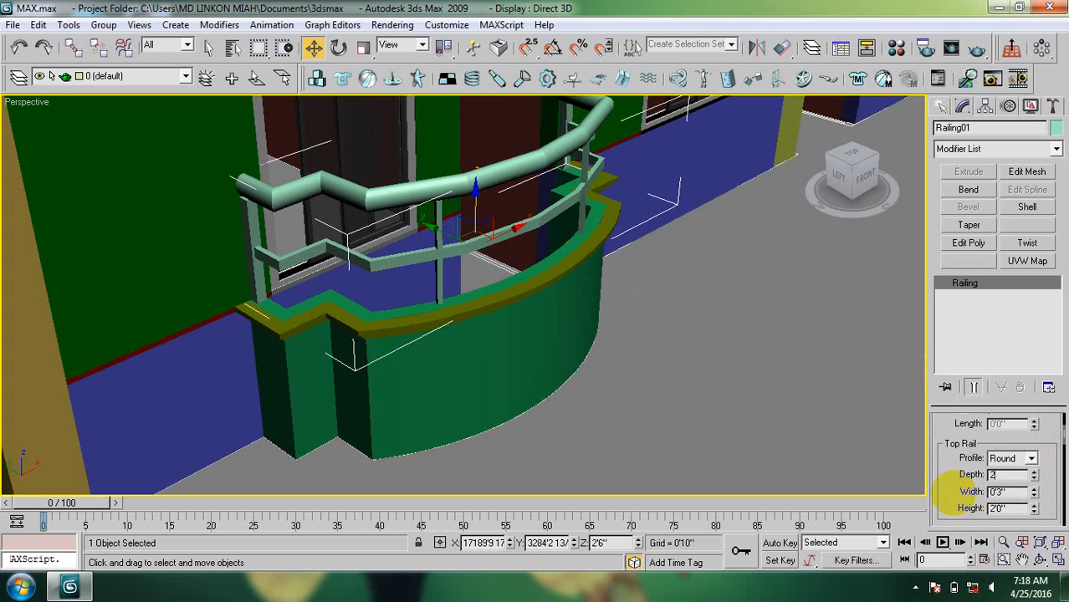
text(2)
key(Return)
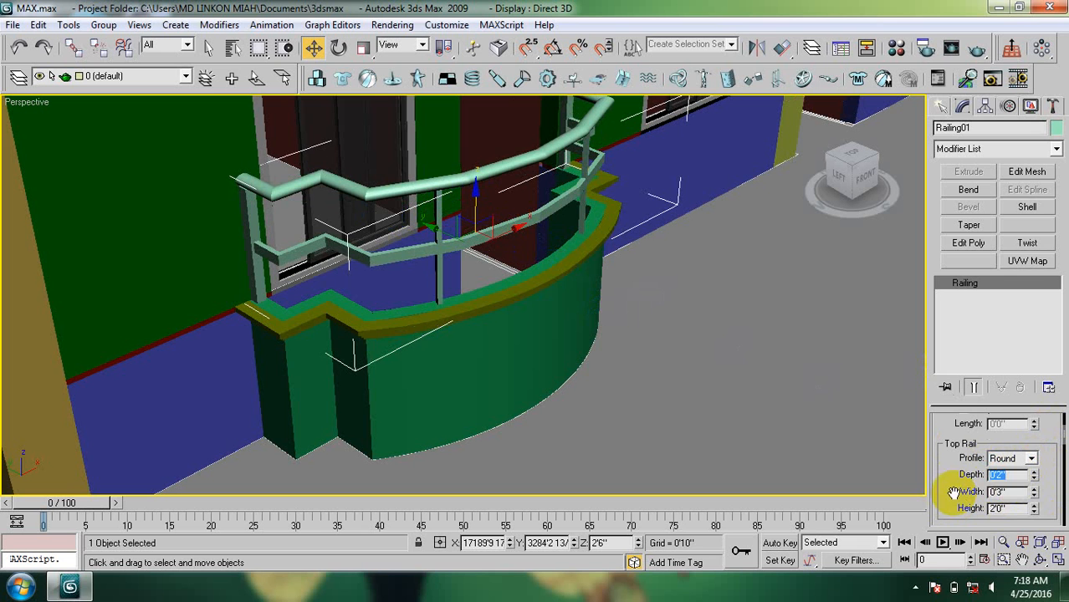
text(1)
key(Return)
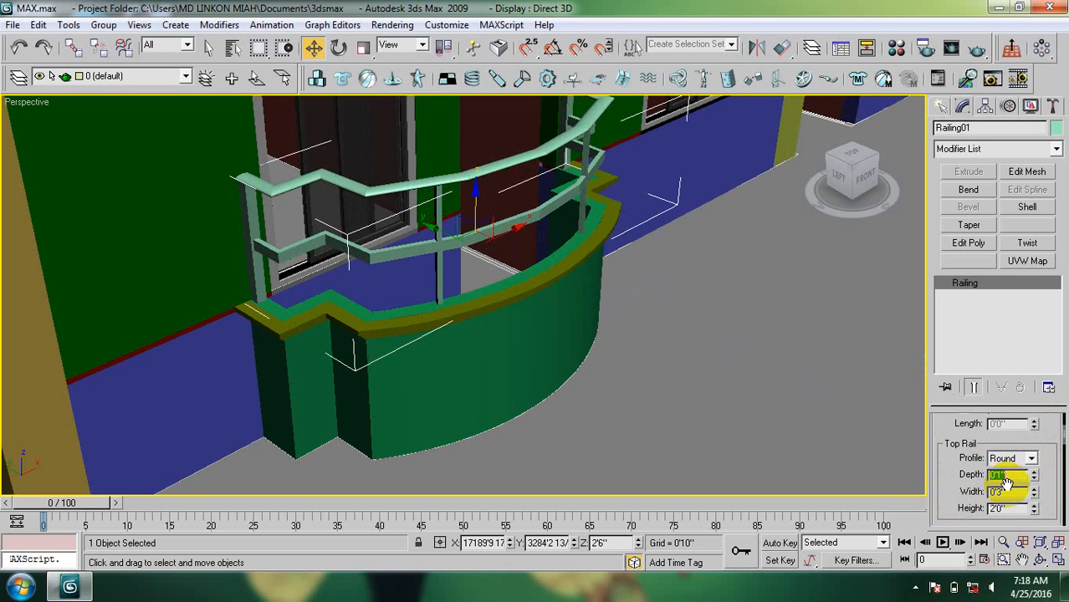
text(3)
key(Return)
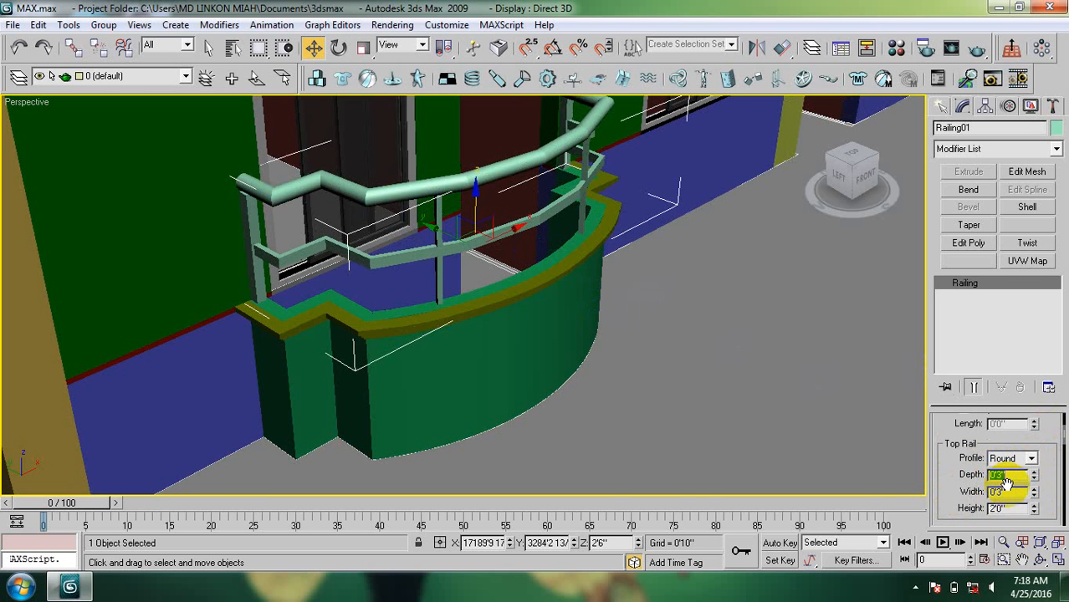
Set the width of the round top rail to 0'2".
double_click(1012, 492)
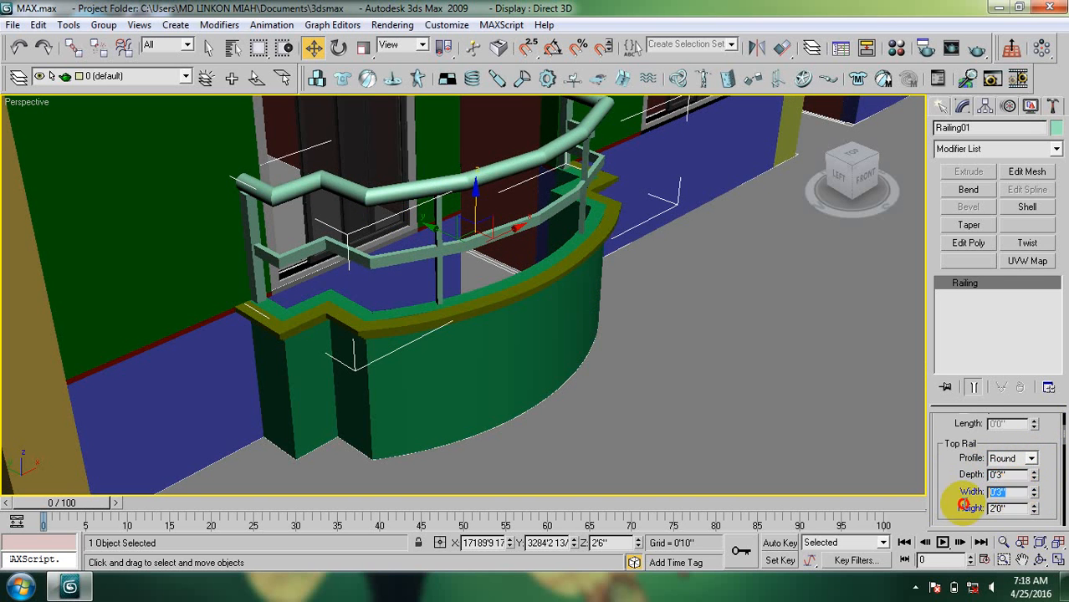
text(2)
key(Return)
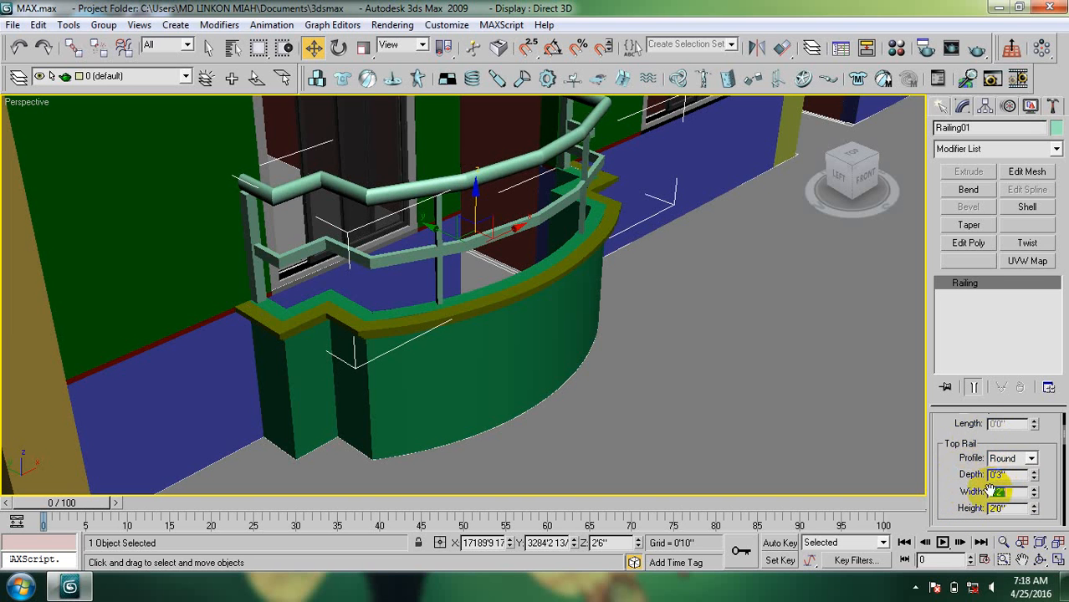
click(948, 466)
scroll(959, 474, down, 1)
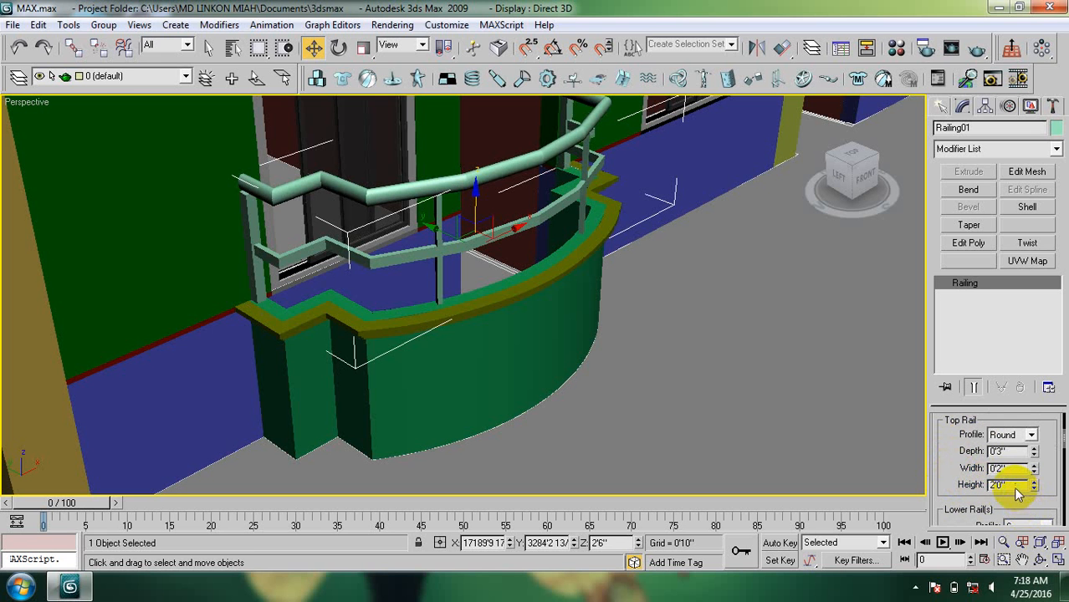
Try a top rail height of 5'0" on the balcony railing and undo the change.
drag(1014, 487, 954, 493)
click(581, 322)
scroll(485, 257, down, 5)
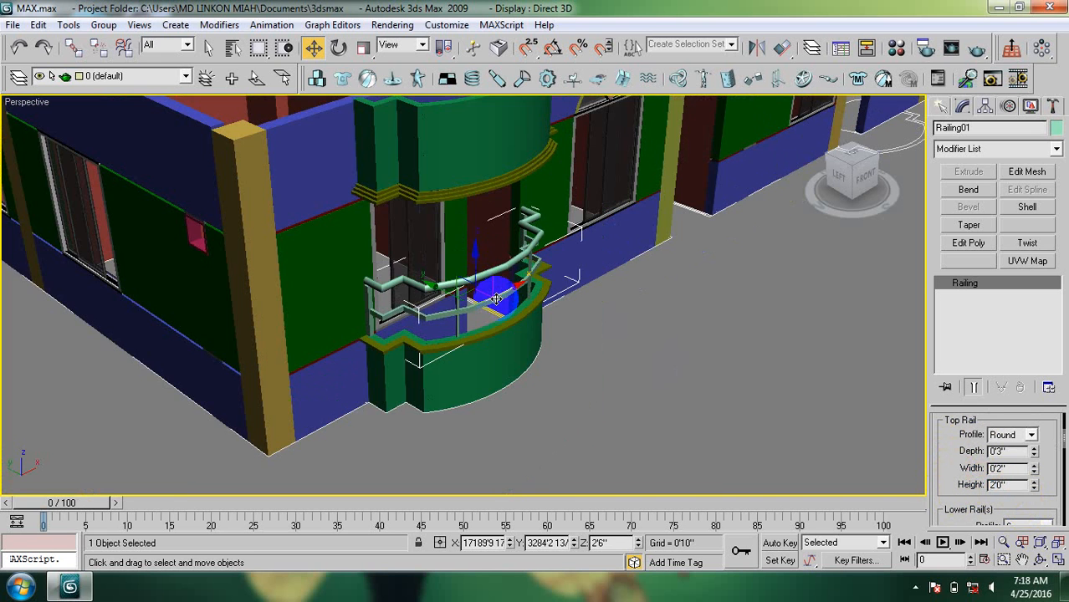
scroll(474, 283, up, 3)
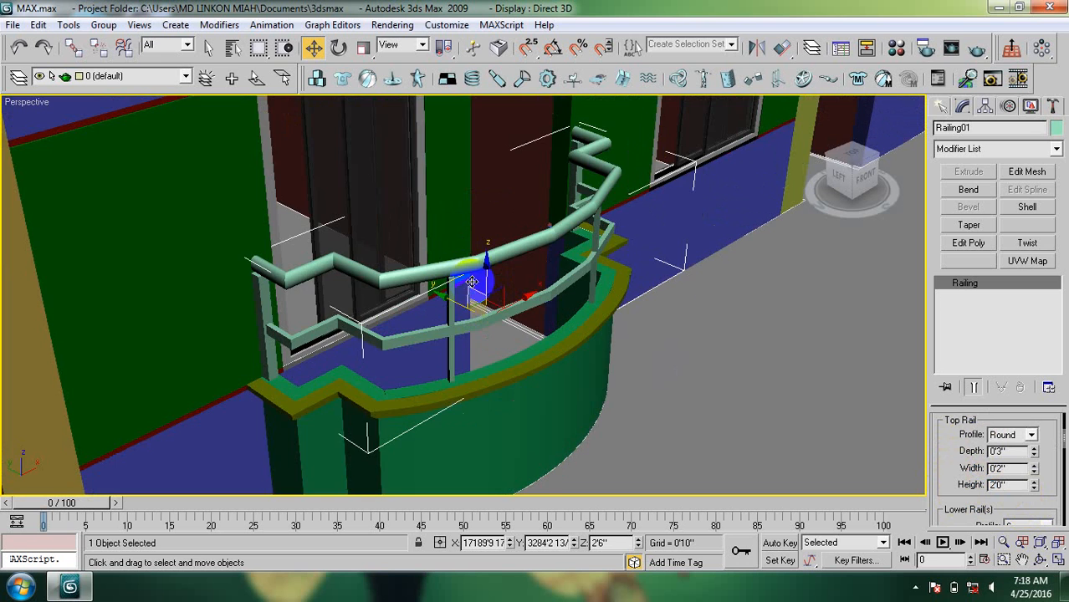
scroll(447, 339, down, 2)
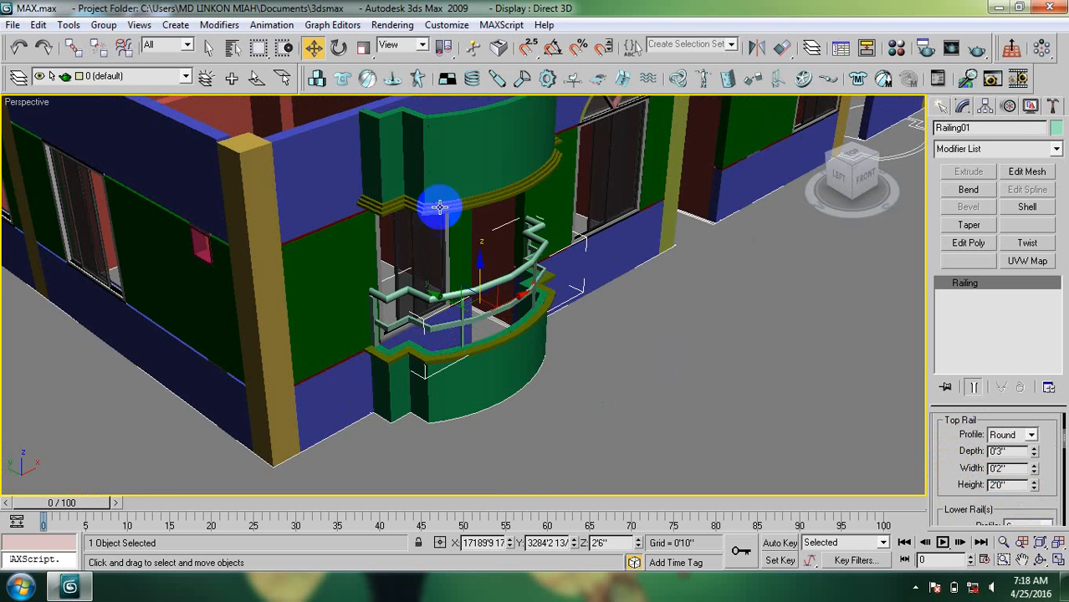
double_click(1014, 485)
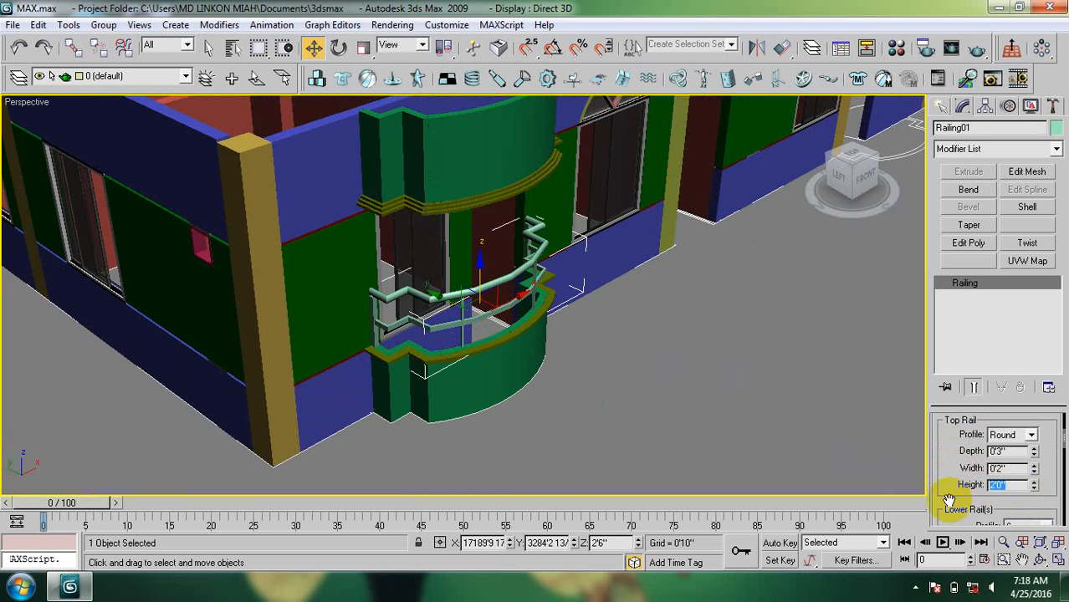
text(5)
key(Return)
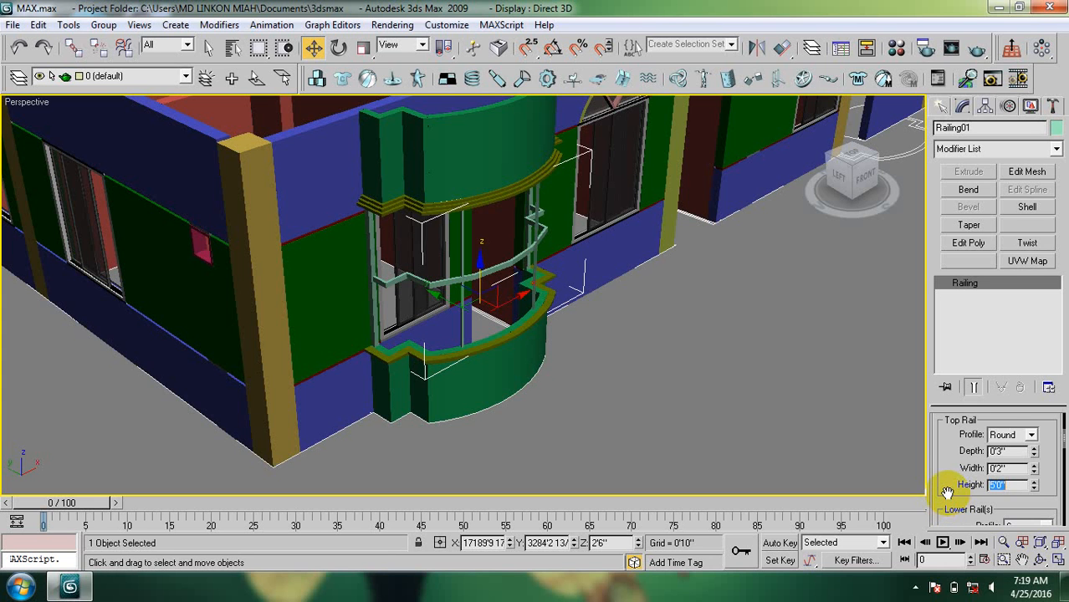
click(19, 48)
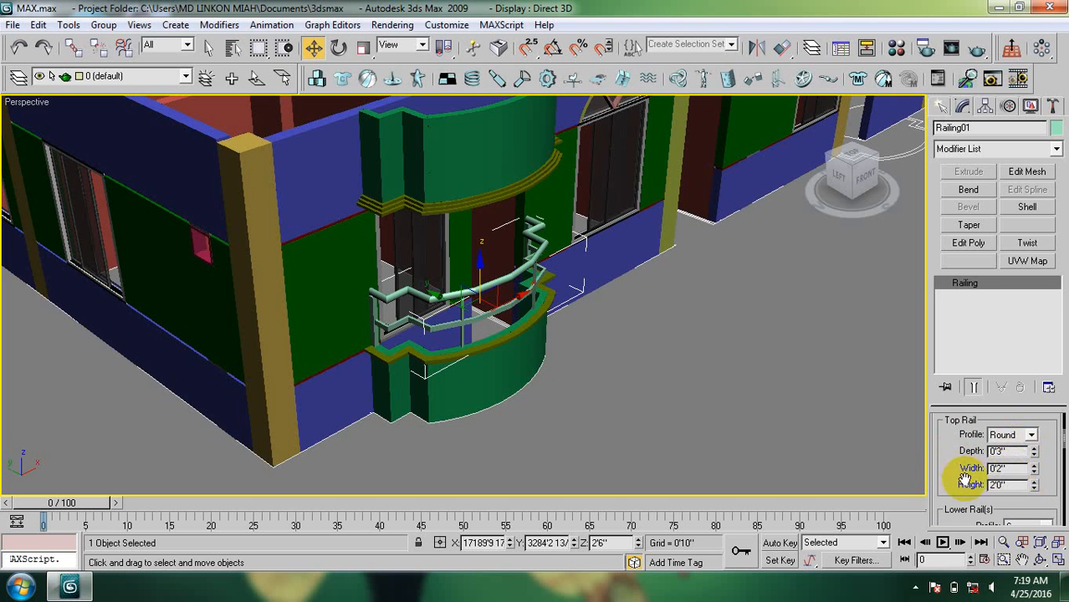
Compare the (none), Round and Square profiles on the railing's lower rail and set it to Round.
scroll(954, 473, down, 2)
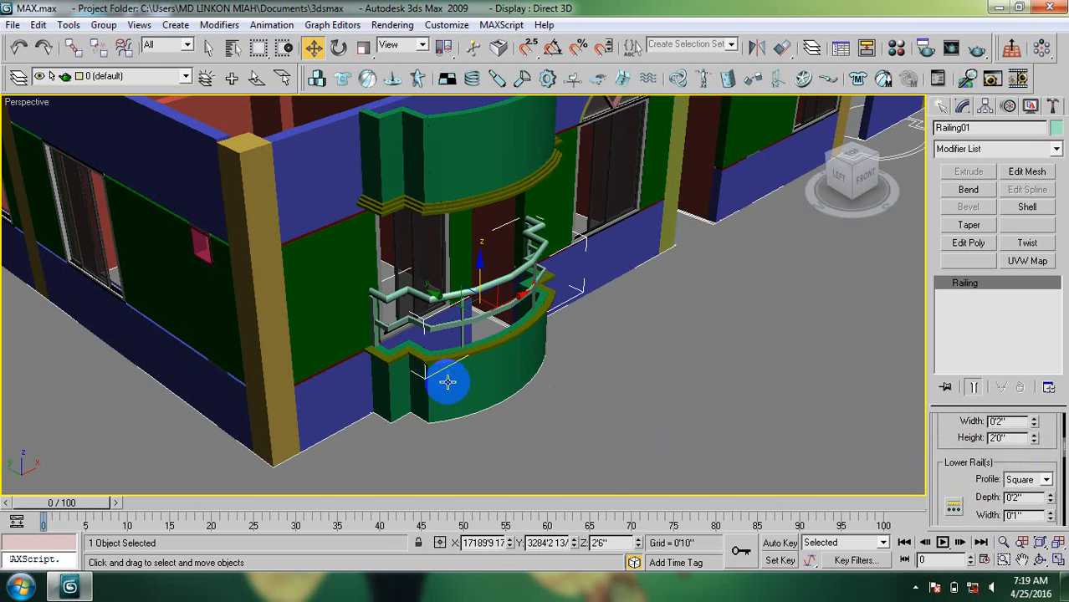
scroll(431, 331, up, 3)
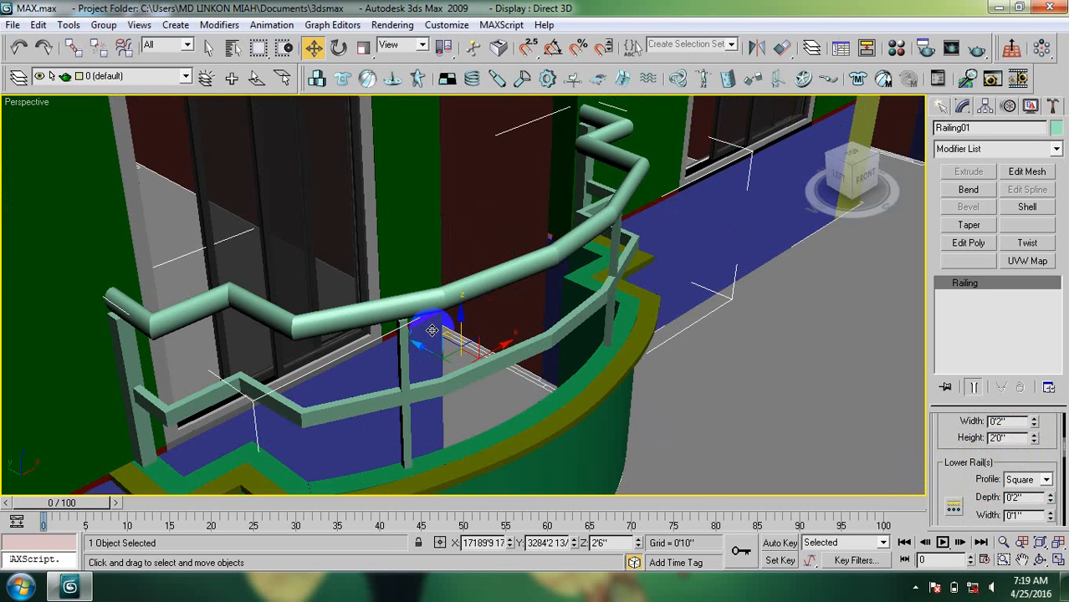
scroll(410, 329, up, 2)
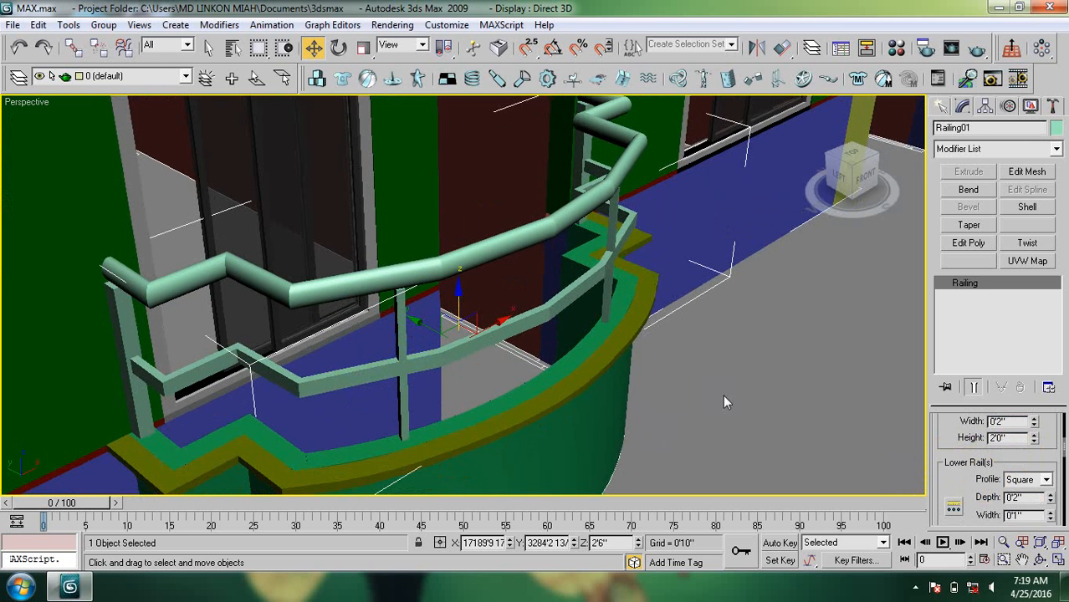
click(1045, 479)
click(1033, 494)
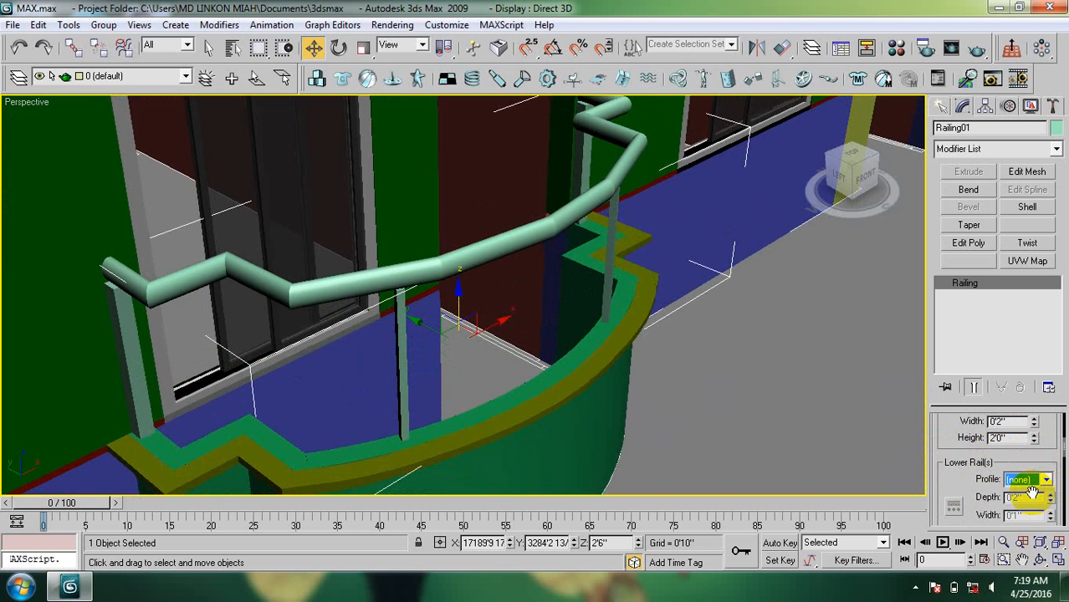
click(1044, 480)
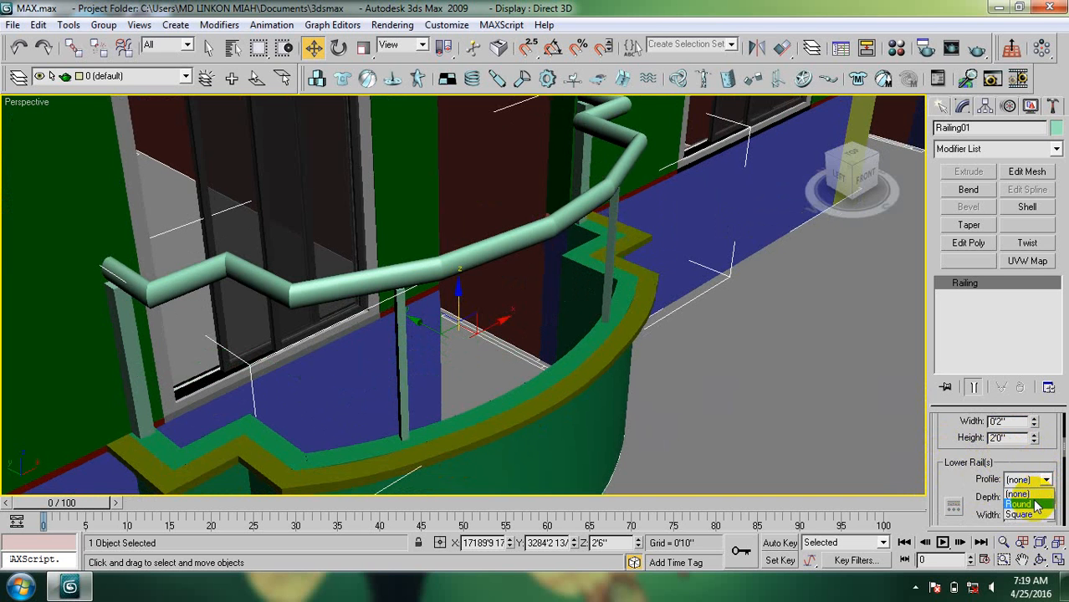
click(1032, 505)
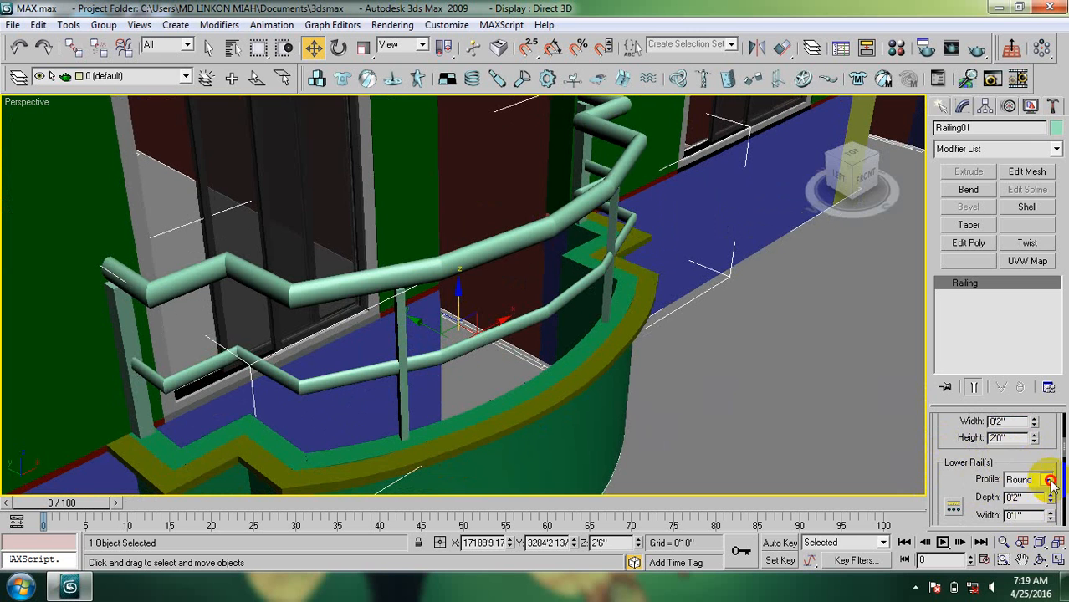
click(1045, 479)
click(1027, 514)
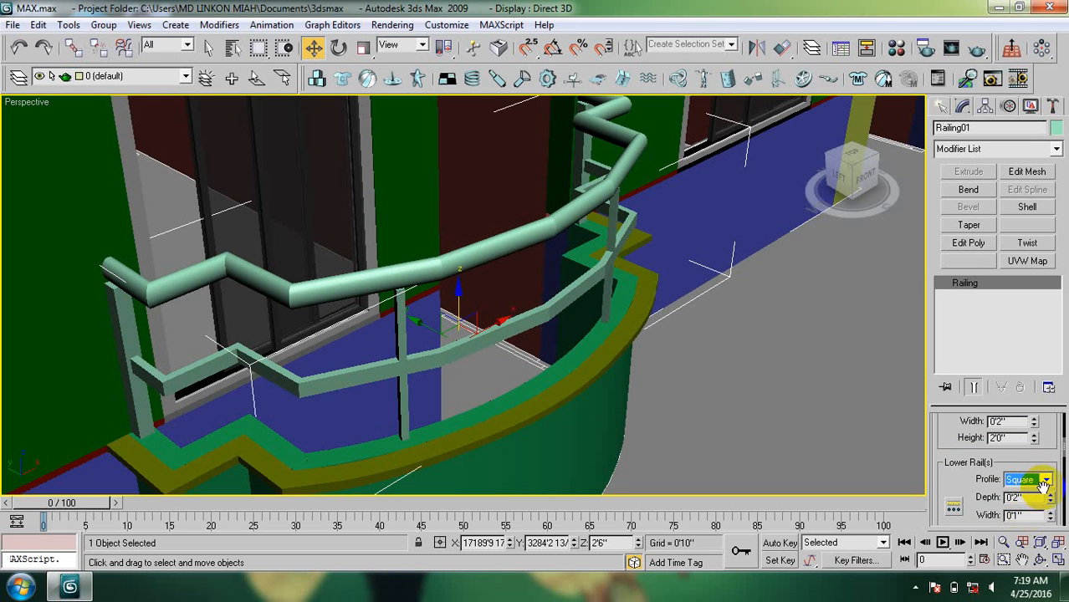
click(1046, 479)
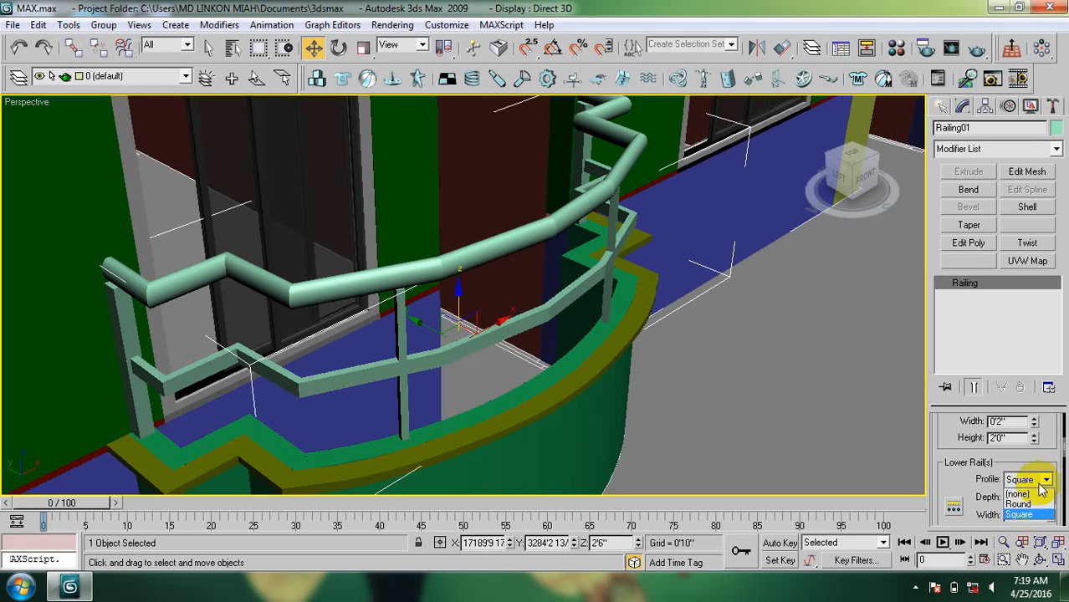
click(1031, 506)
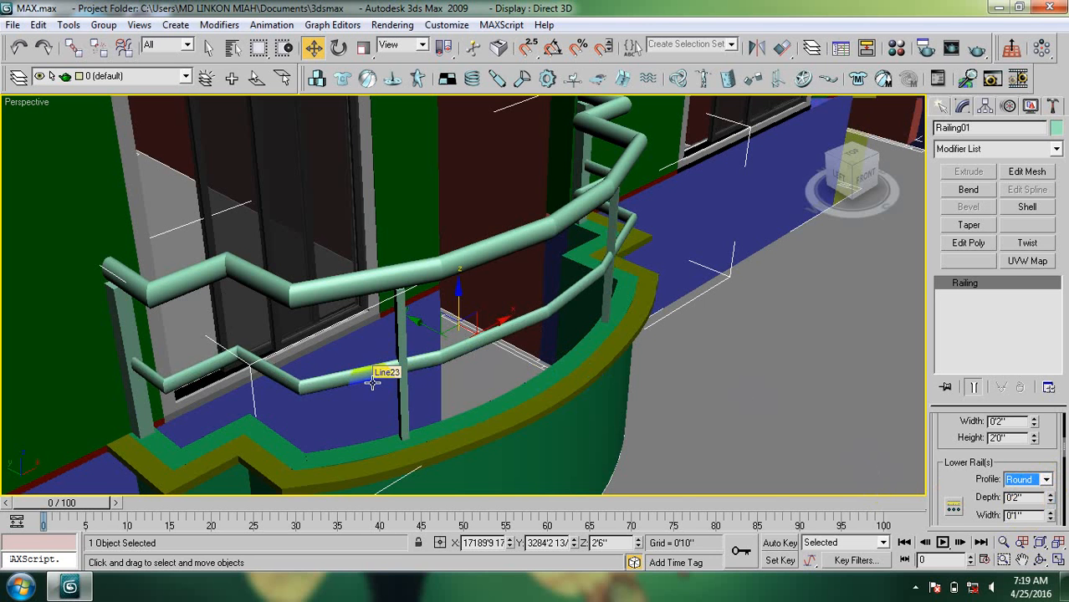
Open the railing's Lower Rail Spacing settings and try progressively higher rail counts.
click(953, 508)
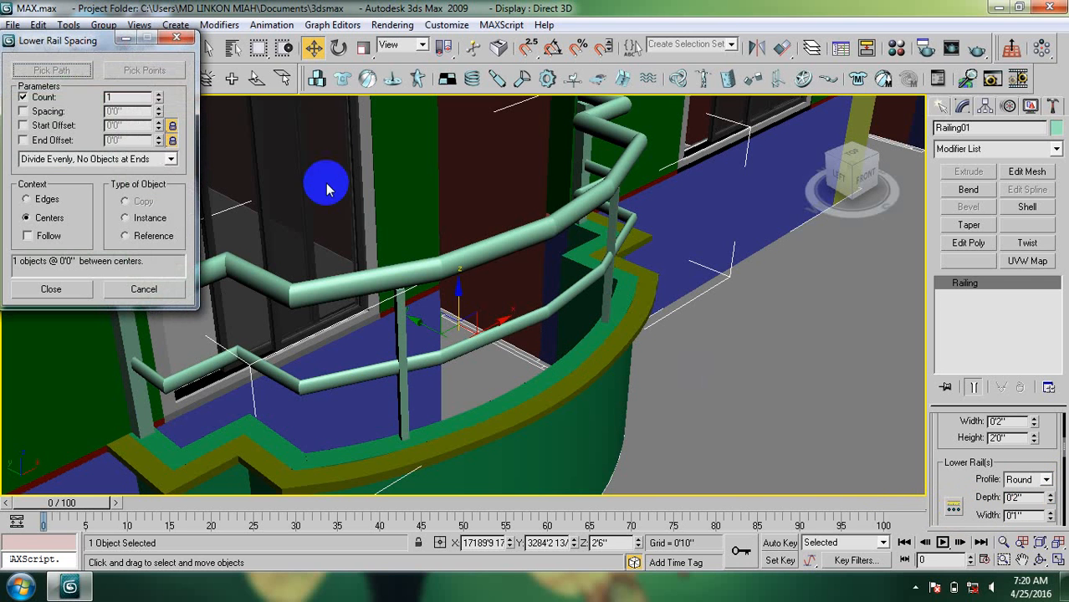
drag(74, 47, 654, 16)
double_click(696, 66)
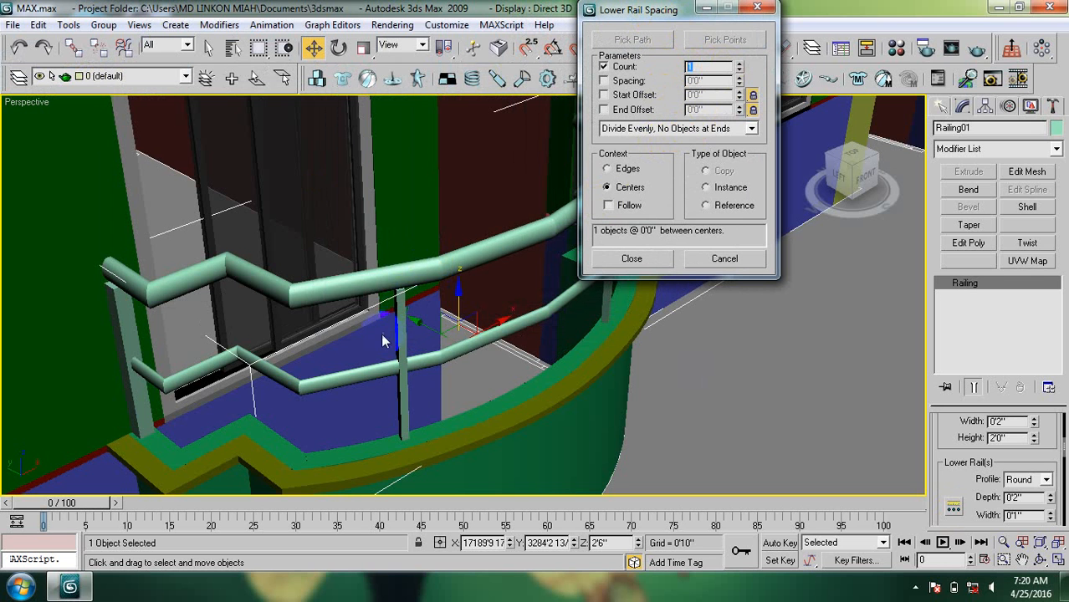
click(740, 65)
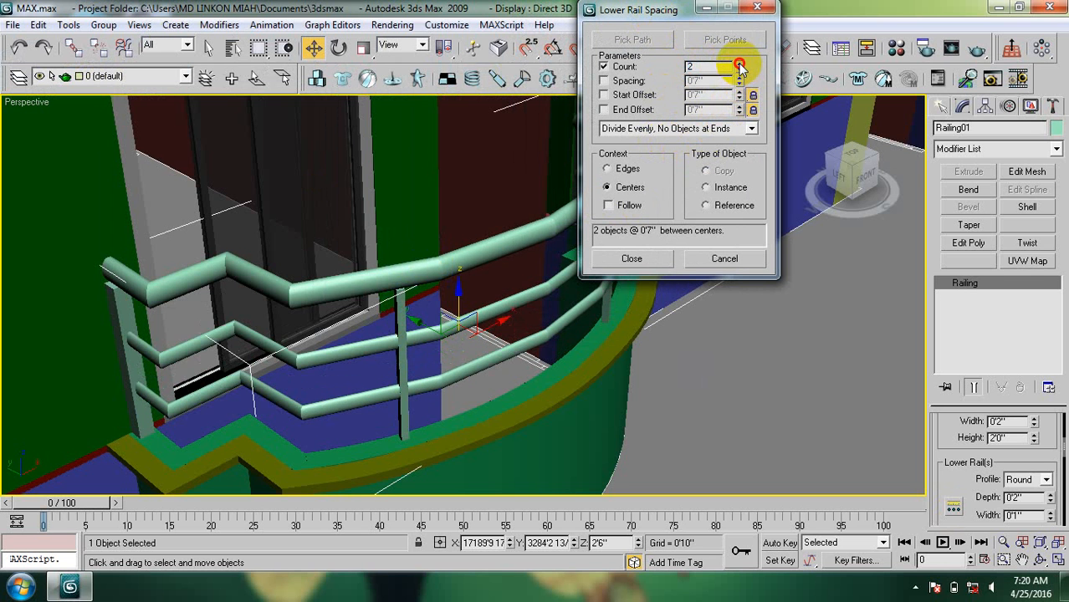
click(740, 65)
click(740, 64)
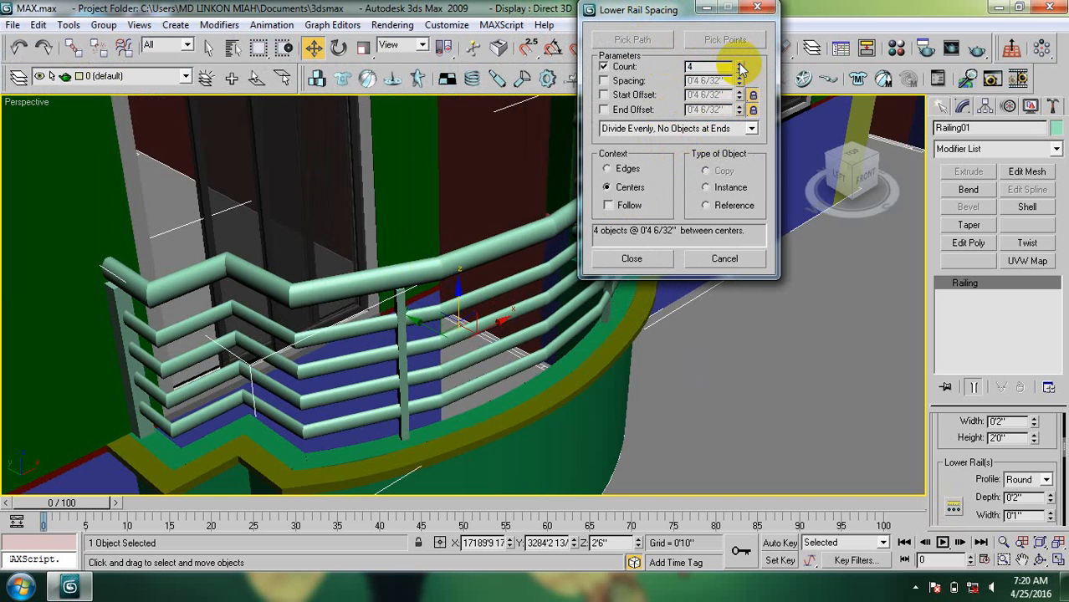
click(739, 64)
click(739, 64)
Compare lower rail counts of 3 and 5, set the count to 5 and close the spacing settings.
drag(740, 64, 655, 82)
text(5)
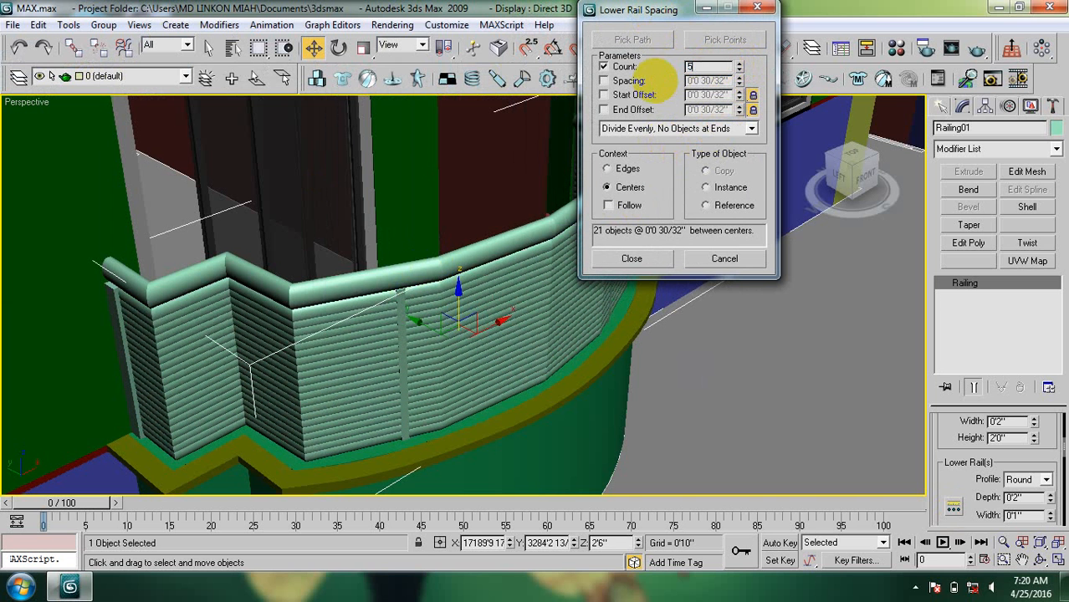
key(Return)
text(3)
key(Return)
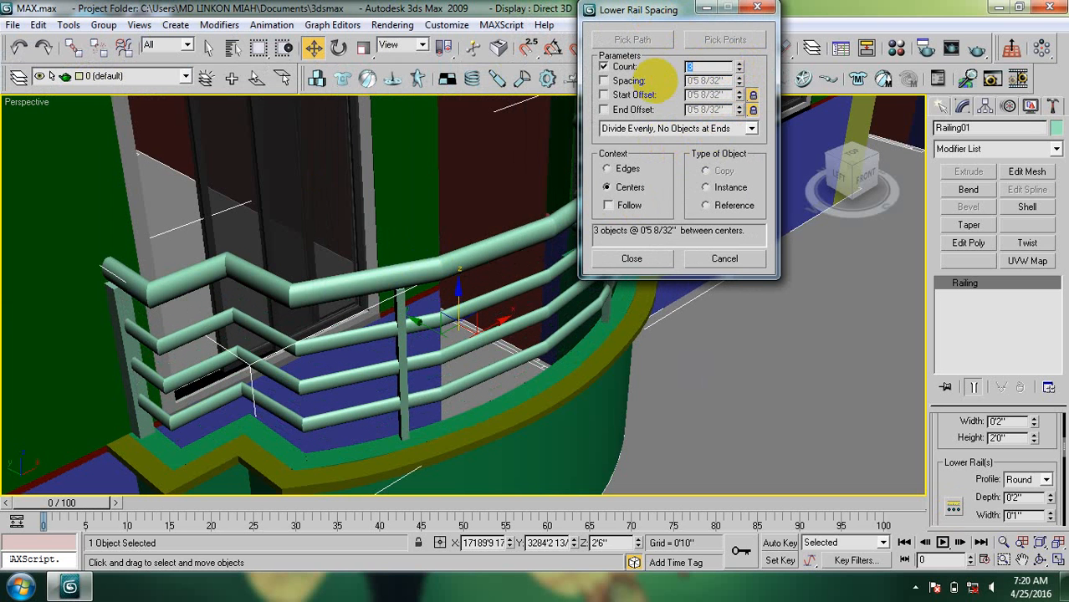
text(5)
key(Return)
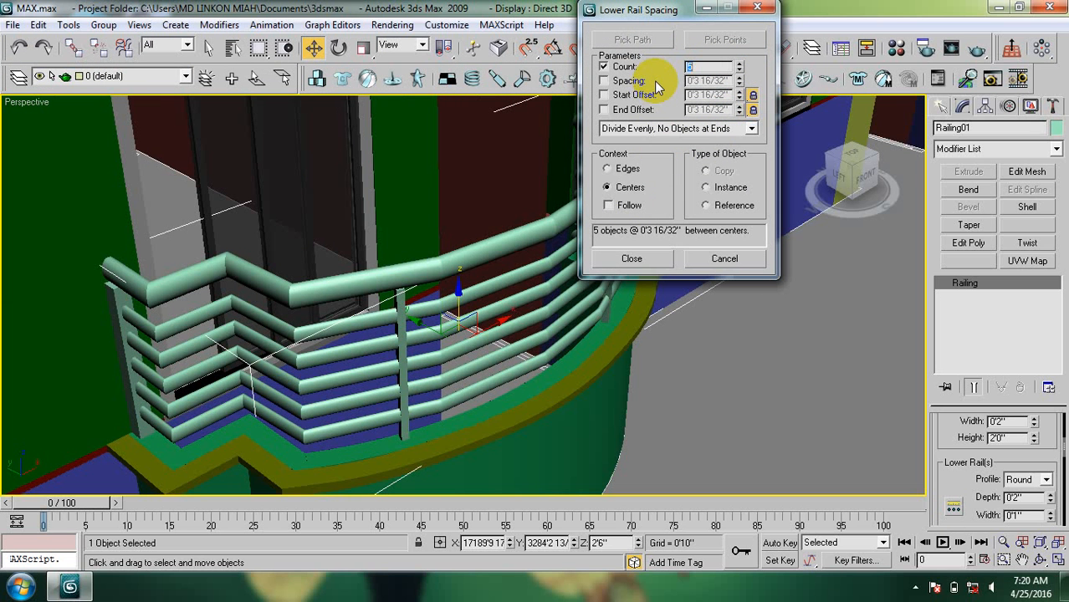
click(631, 259)
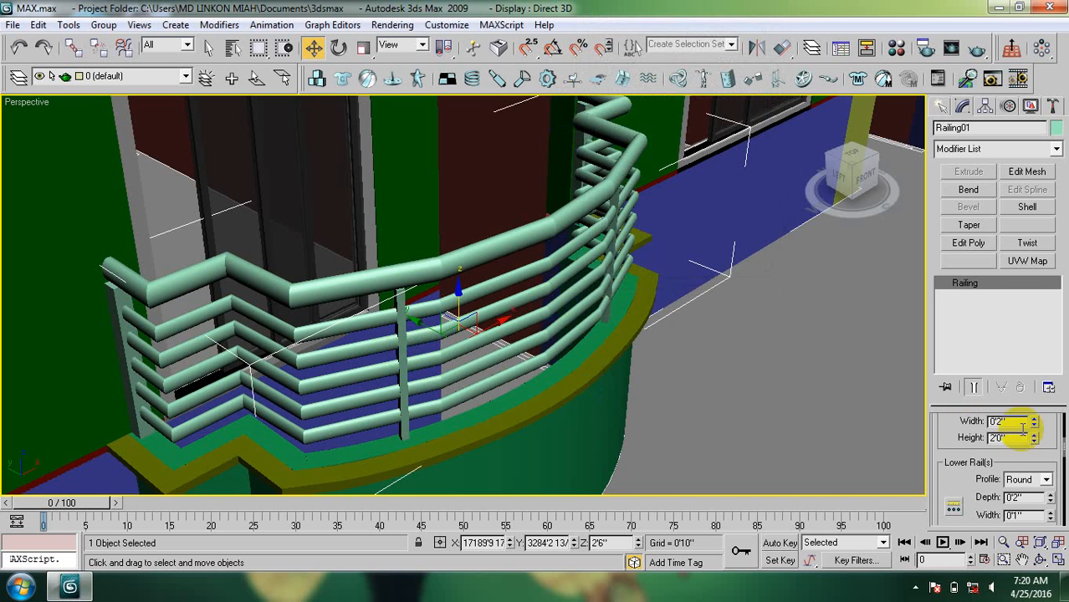
Try the (none) profile on the balcony railing's posts and set the post profile to Round.
scroll(962, 476, down, 1)
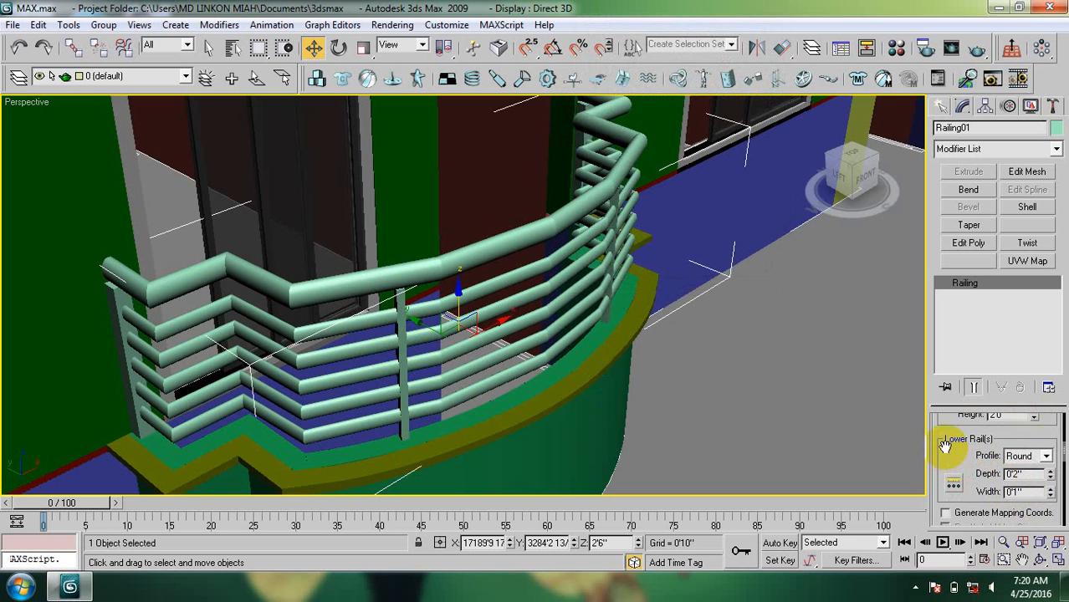
scroll(961, 457, down, 4)
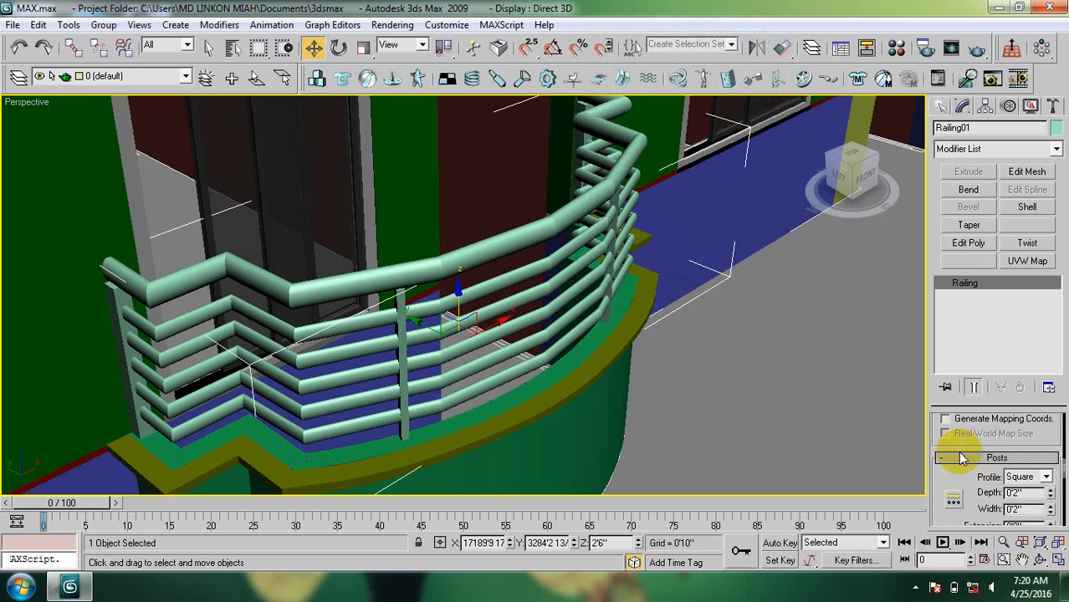
scroll(961, 457, down, 1)
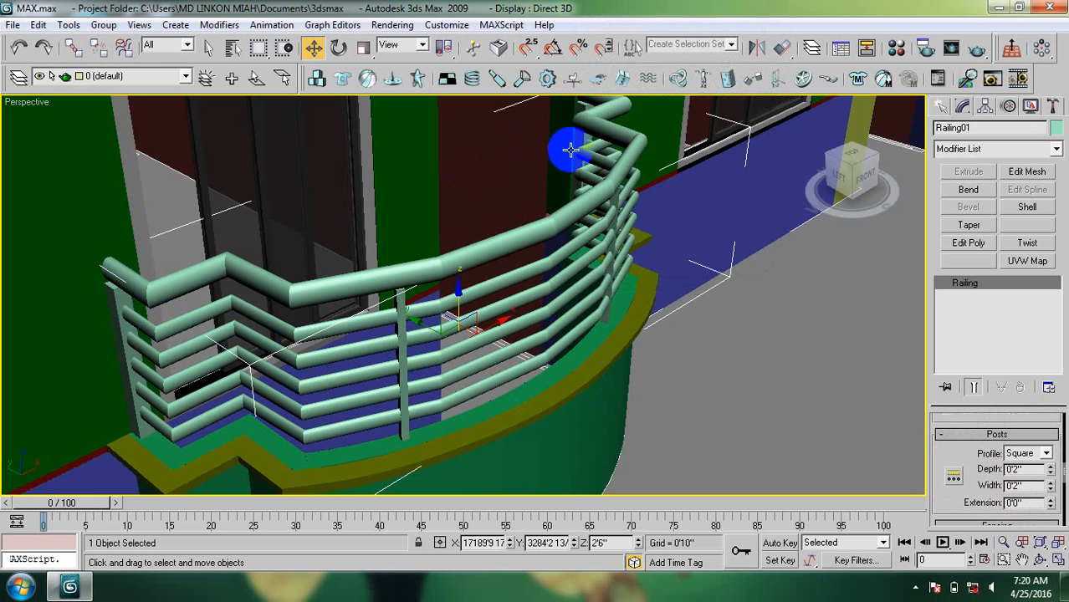
middle_drag(569, 152, 569, 177)
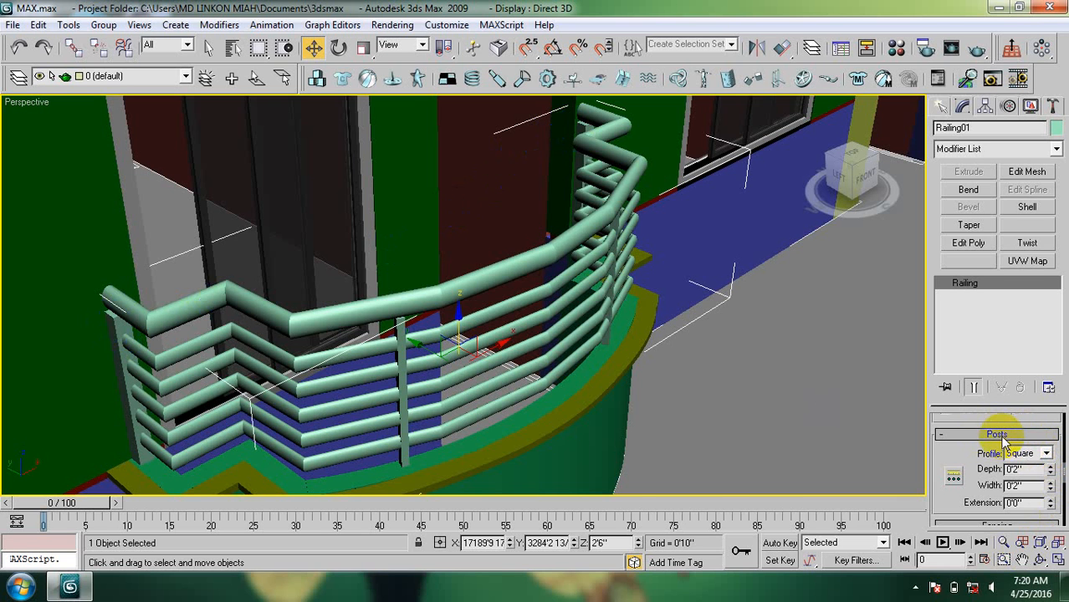
click(1045, 454)
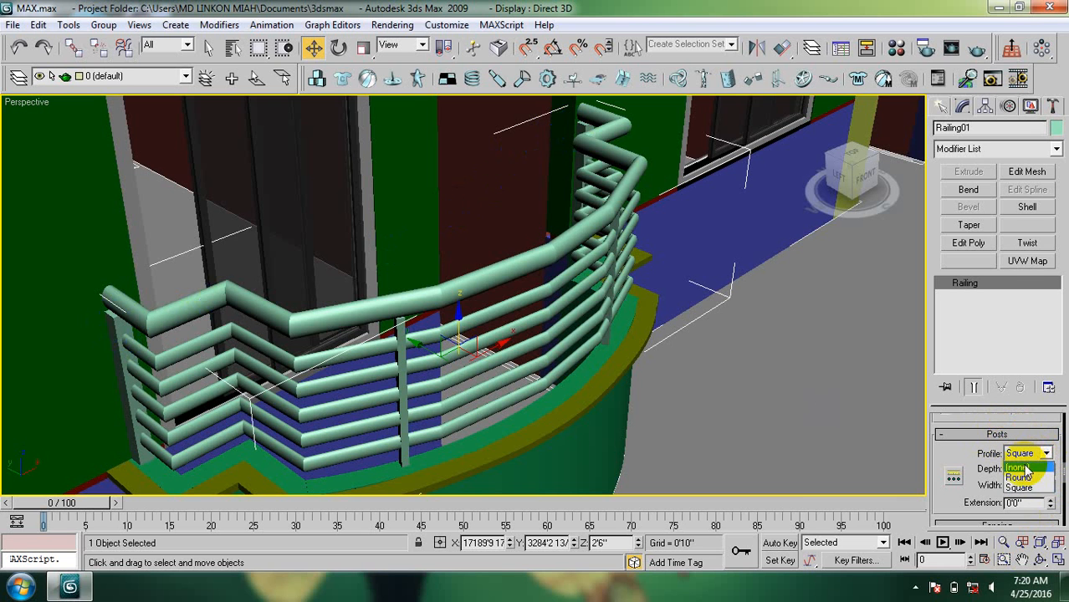
click(1019, 468)
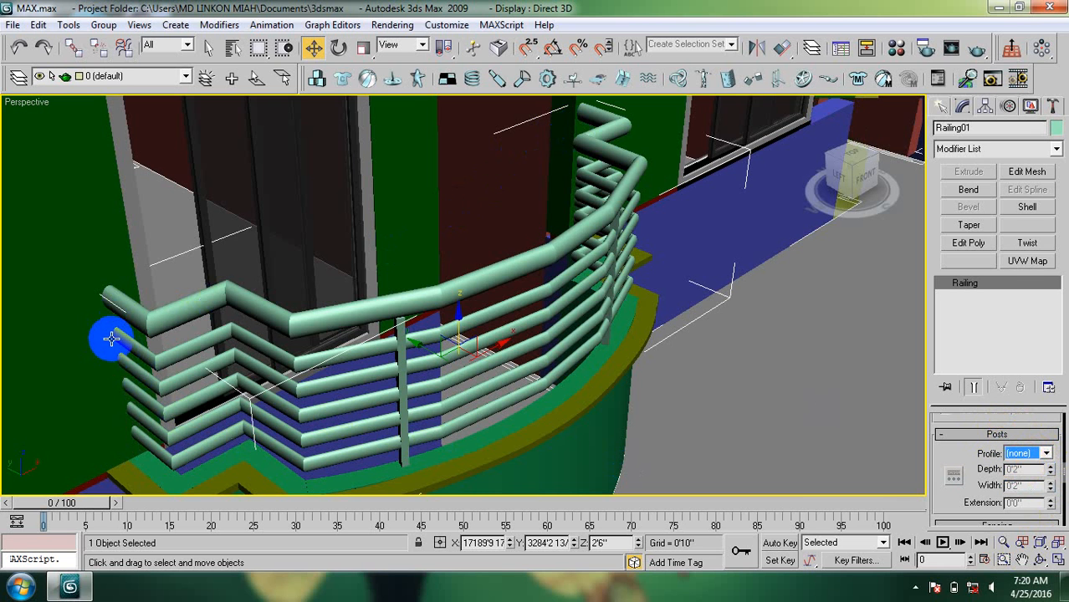
click(1045, 453)
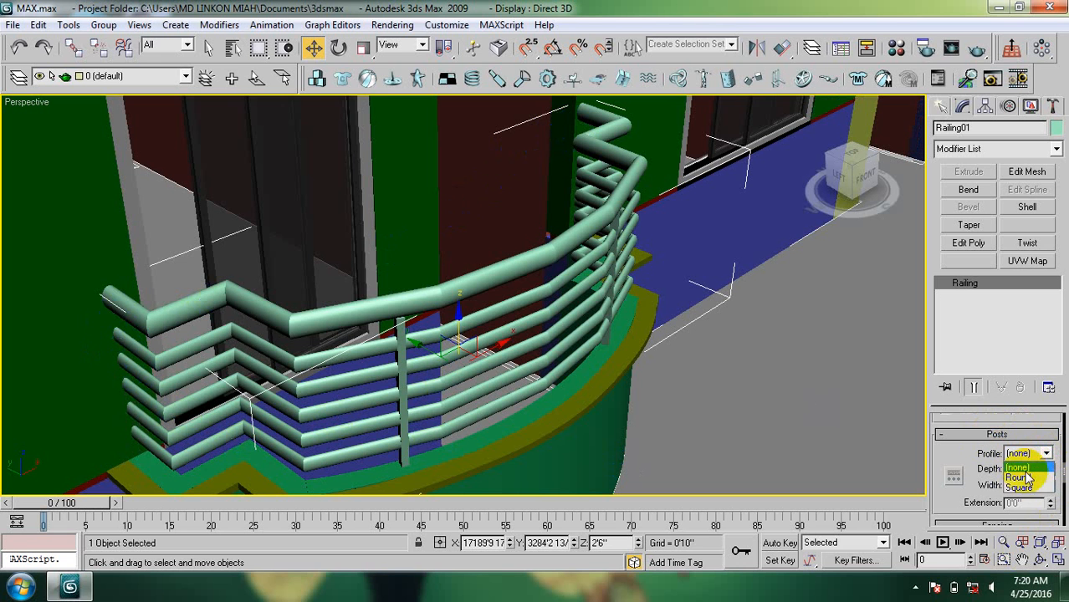
click(1019, 477)
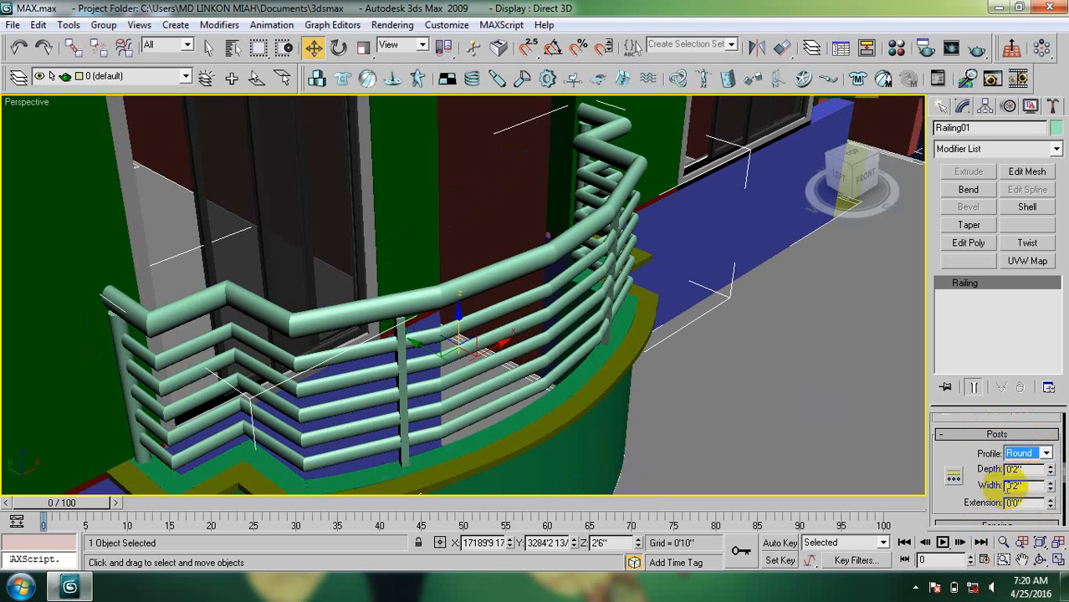
Try post counts of 5 and 10 in the Post Spacing settings, reset the count to 2 and close them.
click(953, 477)
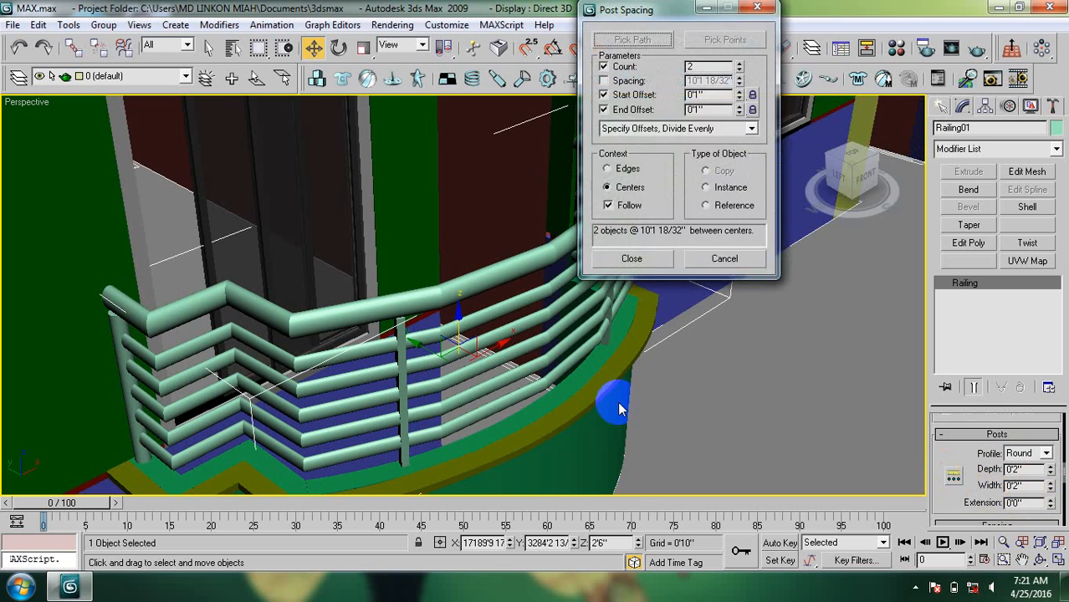
click(738, 63)
click(738, 64)
click(738, 63)
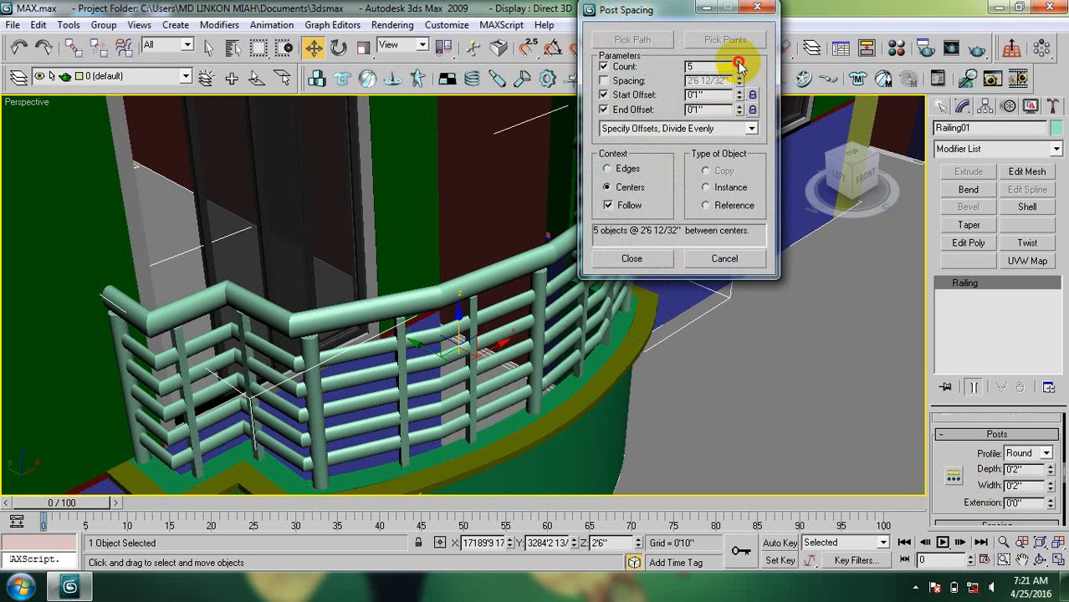
click(739, 63)
click(739, 63)
click(738, 63)
click(739, 63)
click(739, 63)
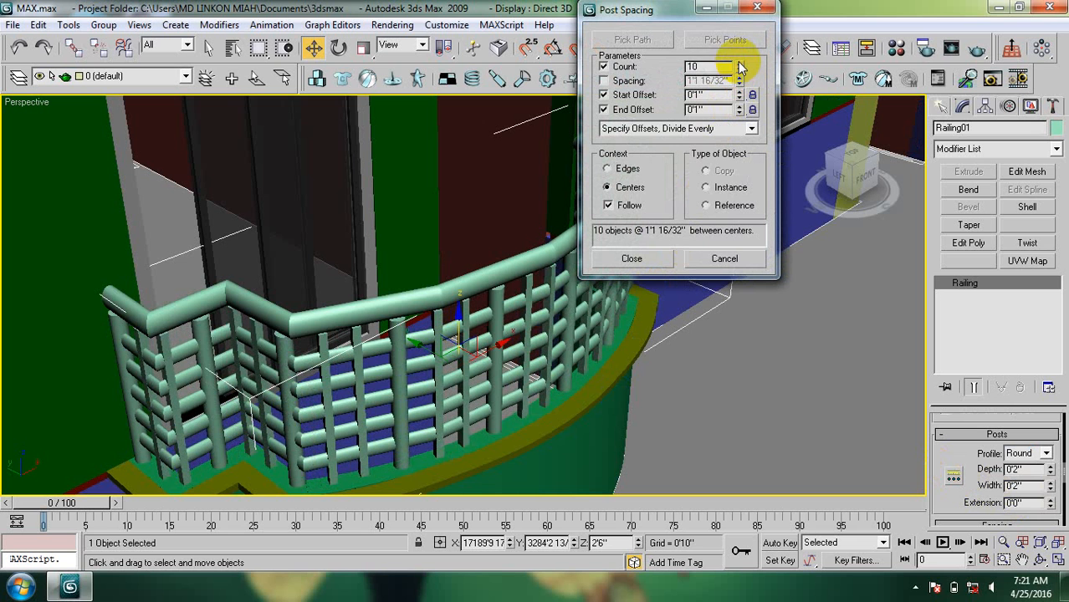
drag(716, 66, 663, 68)
text(2)
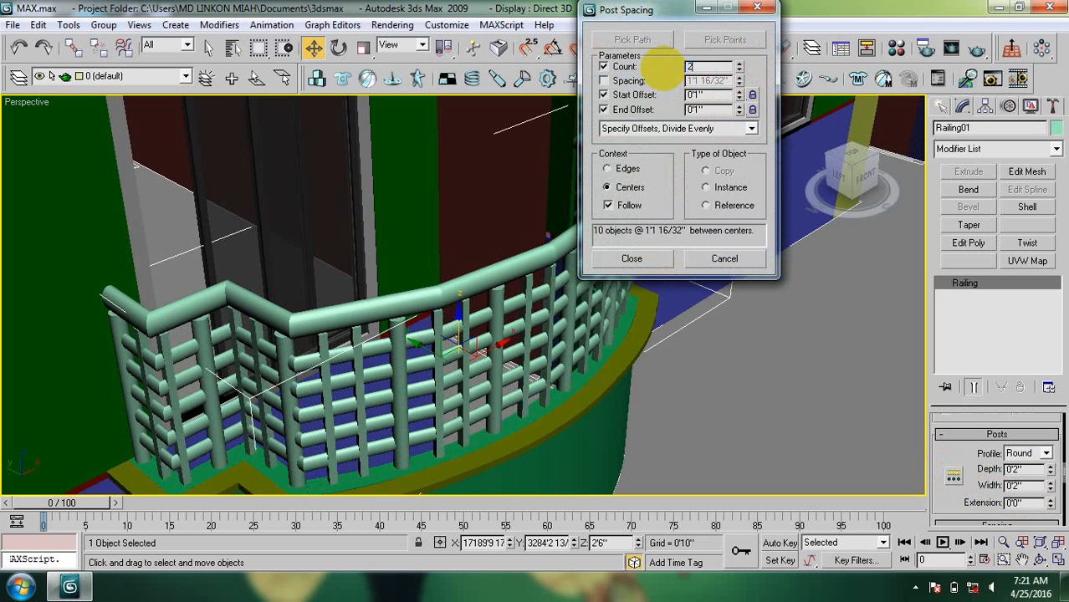
key(Return)
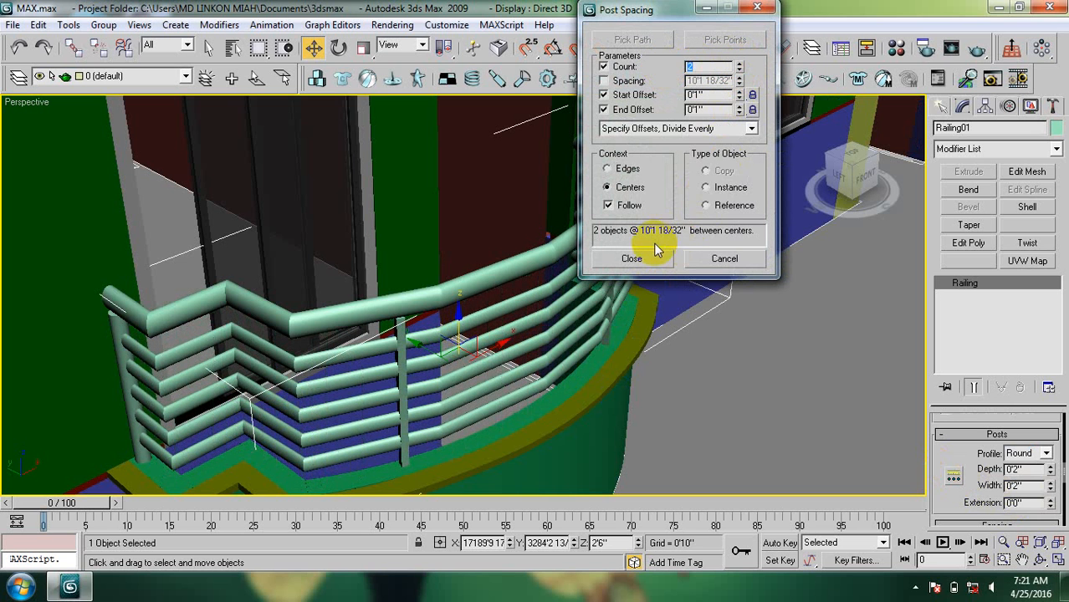
click(631, 258)
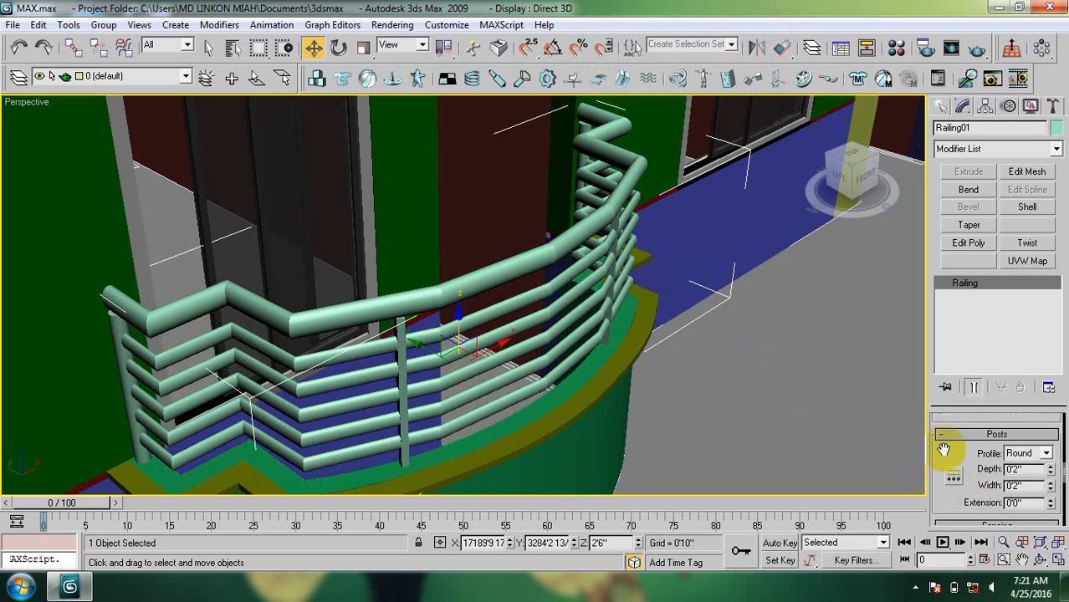
Try the Solid Fill fencing type on the balcony railing.
scroll(973, 477, down, 3)
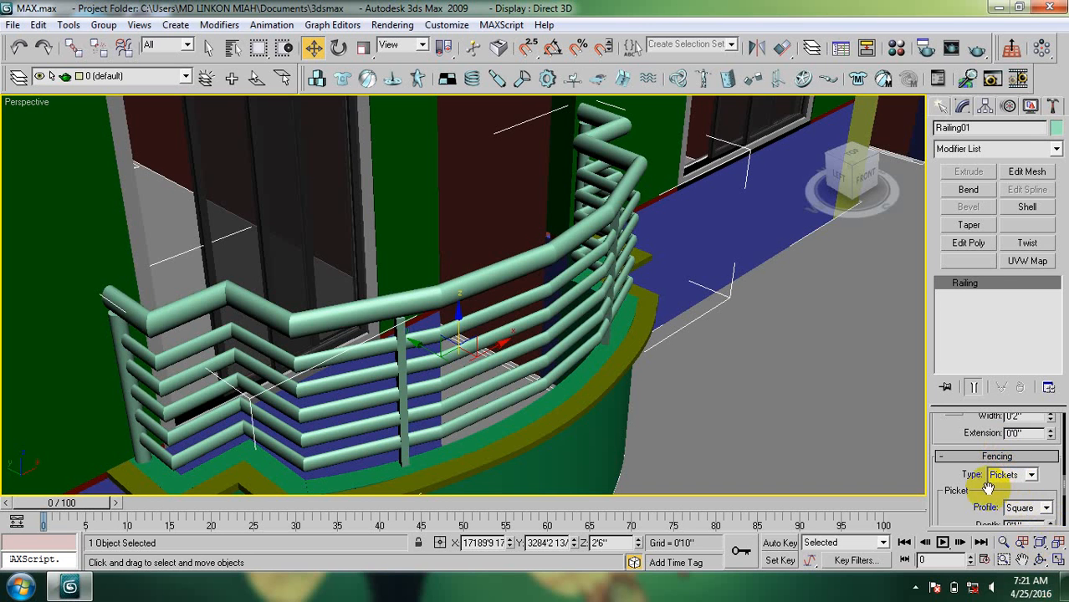
click(1033, 475)
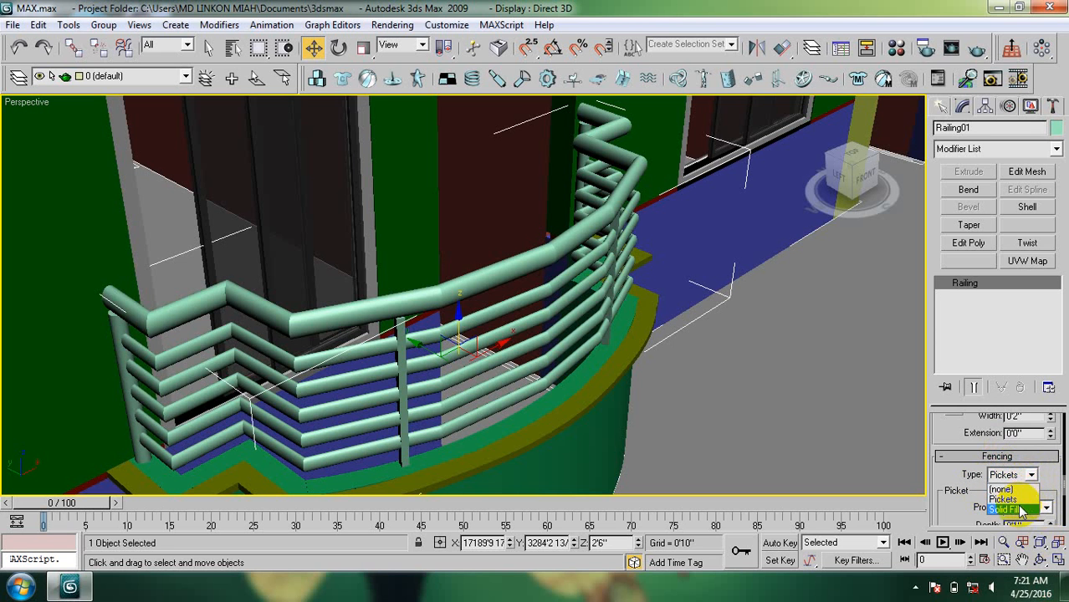
click(1008, 508)
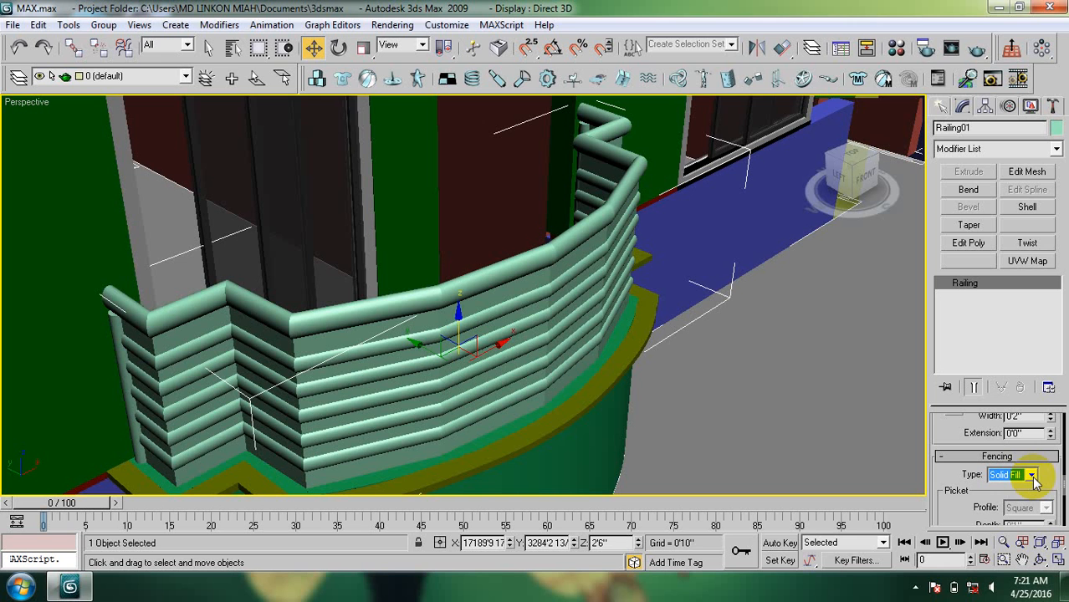
Apply the Window-Template material to the balcony railing, close the Material Editor and undo the assignment.
key(m)
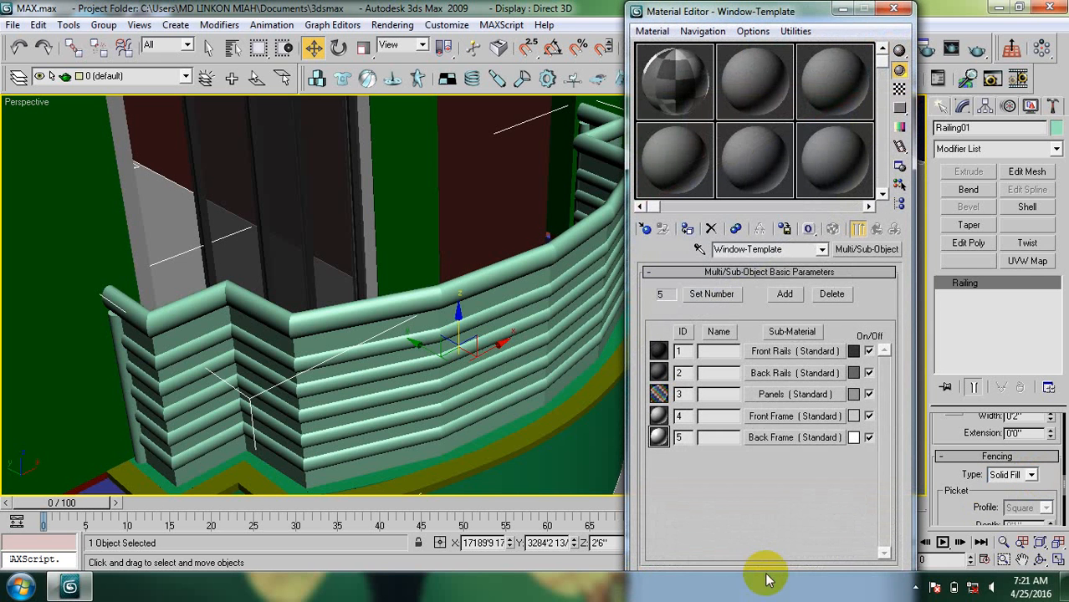
click(686, 229)
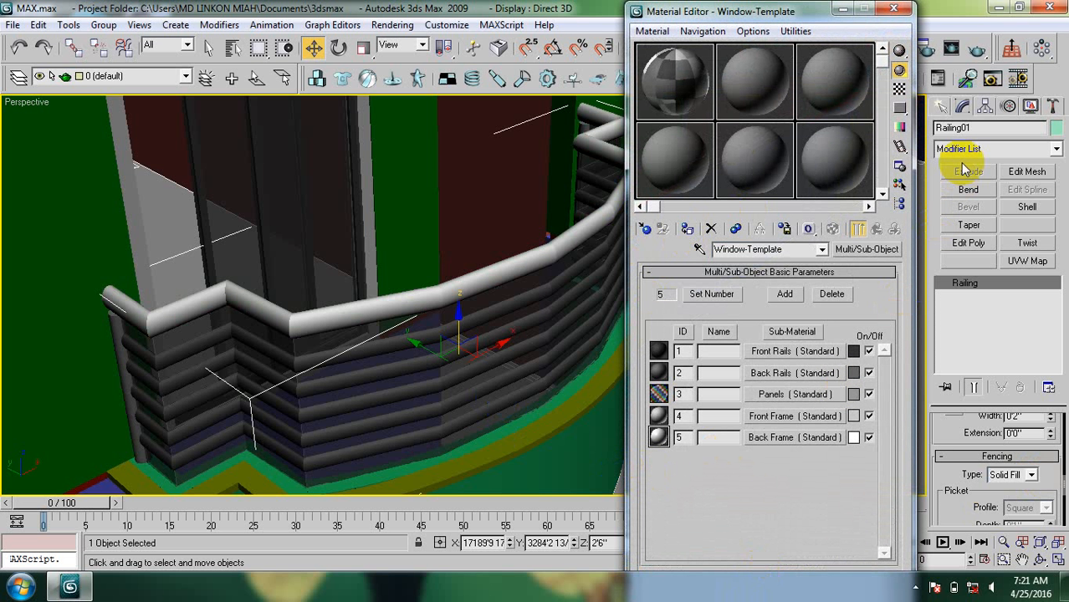
click(894, 11)
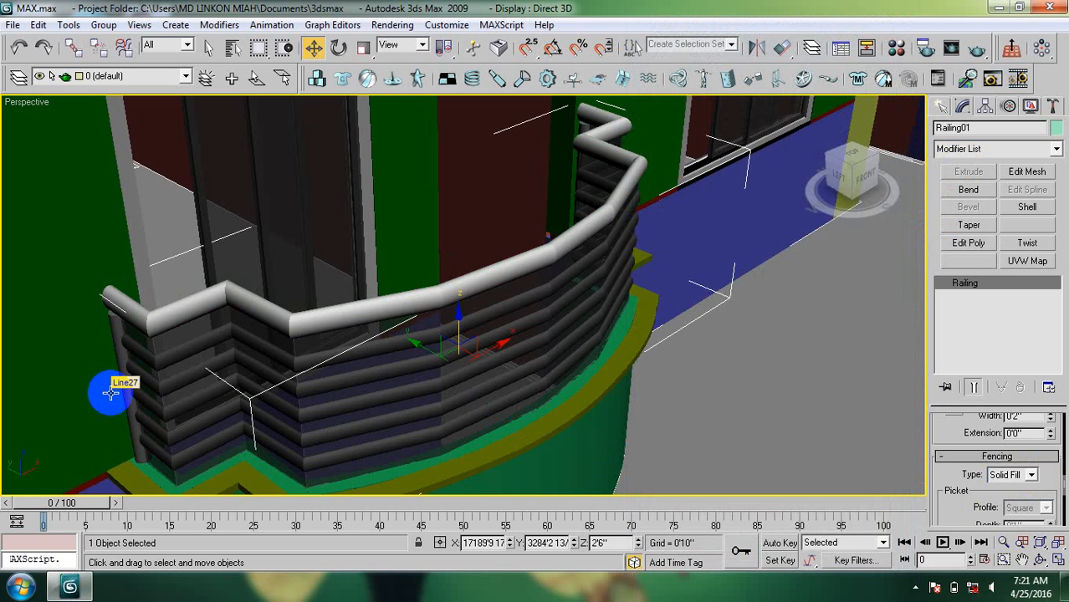
key(ctrl+z)
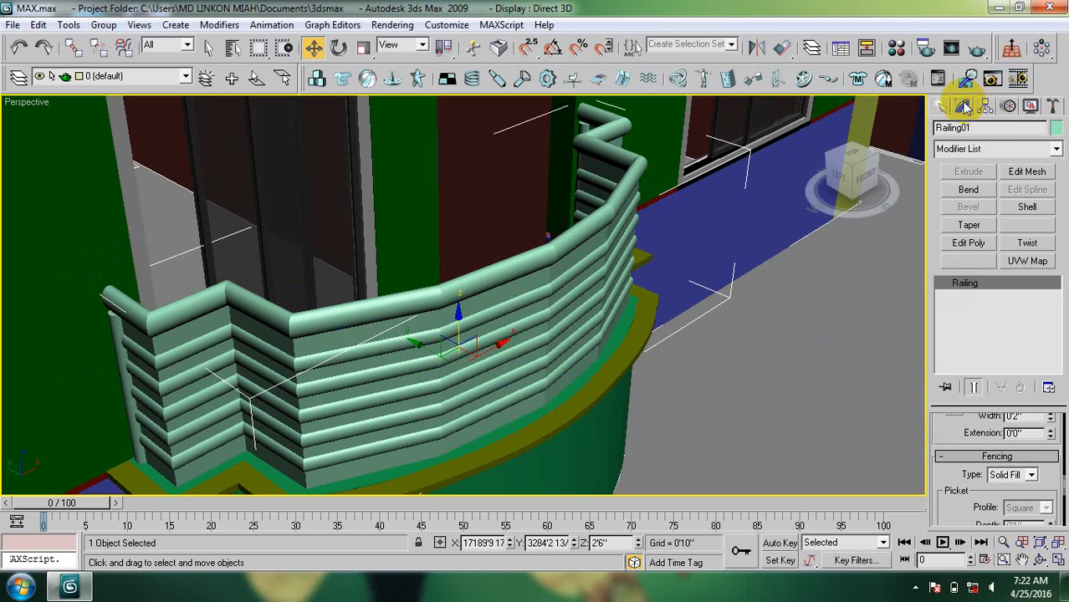
Compare the Pickets and (none) fencing types on the balcony railing and set the type to Pickets.
click(618, 375)
click(439, 303)
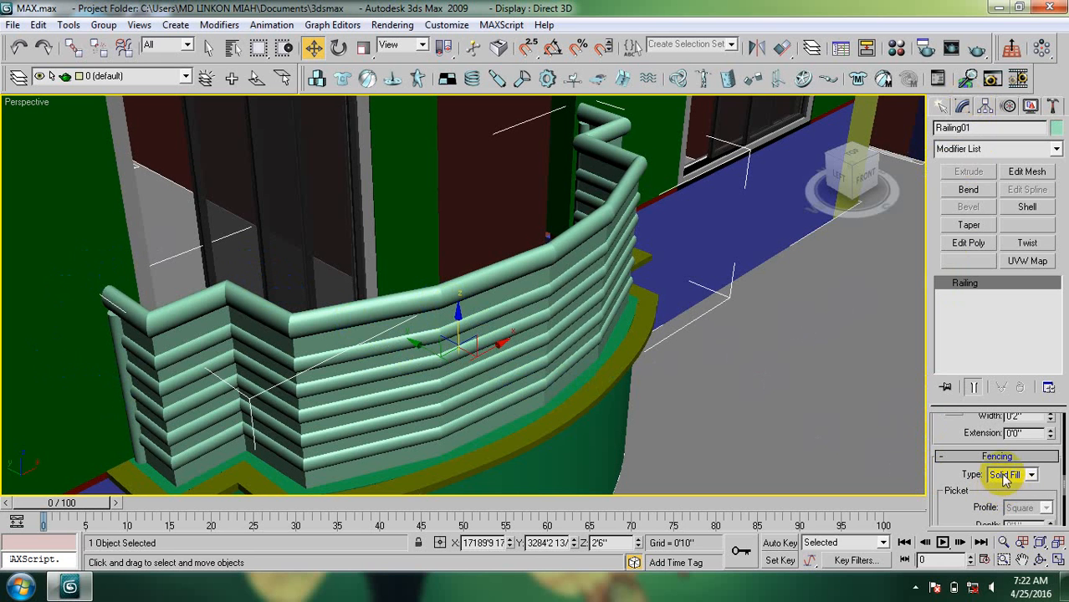
click(1030, 476)
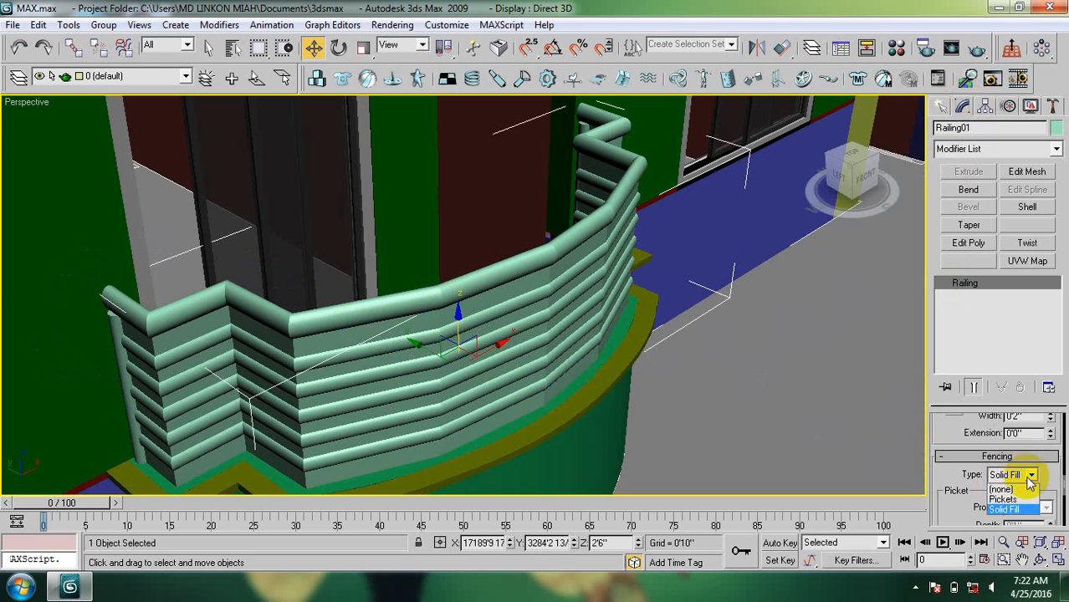
click(1008, 489)
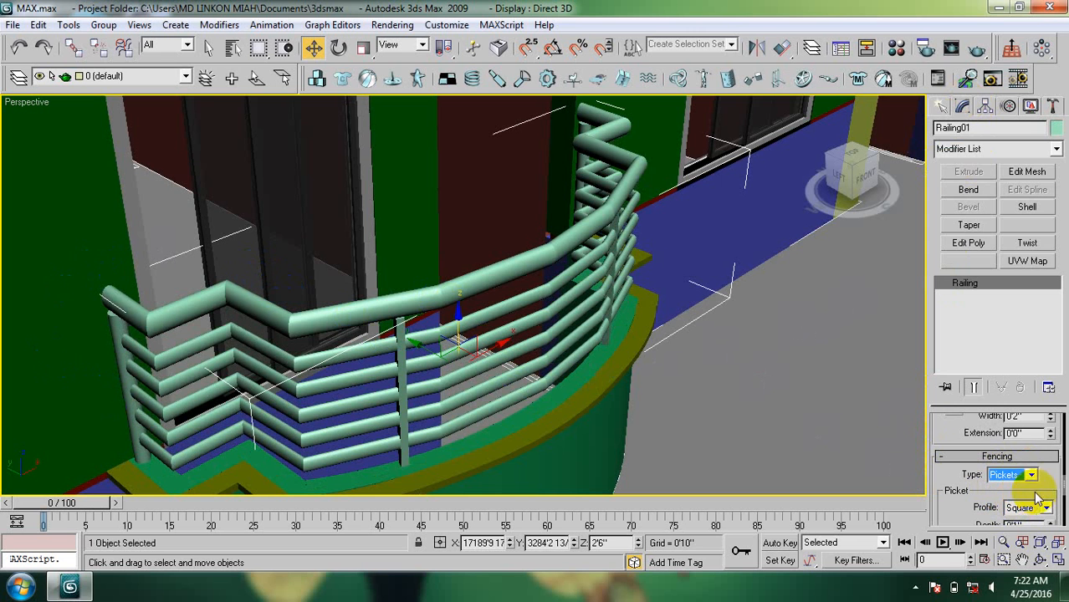
click(1034, 475)
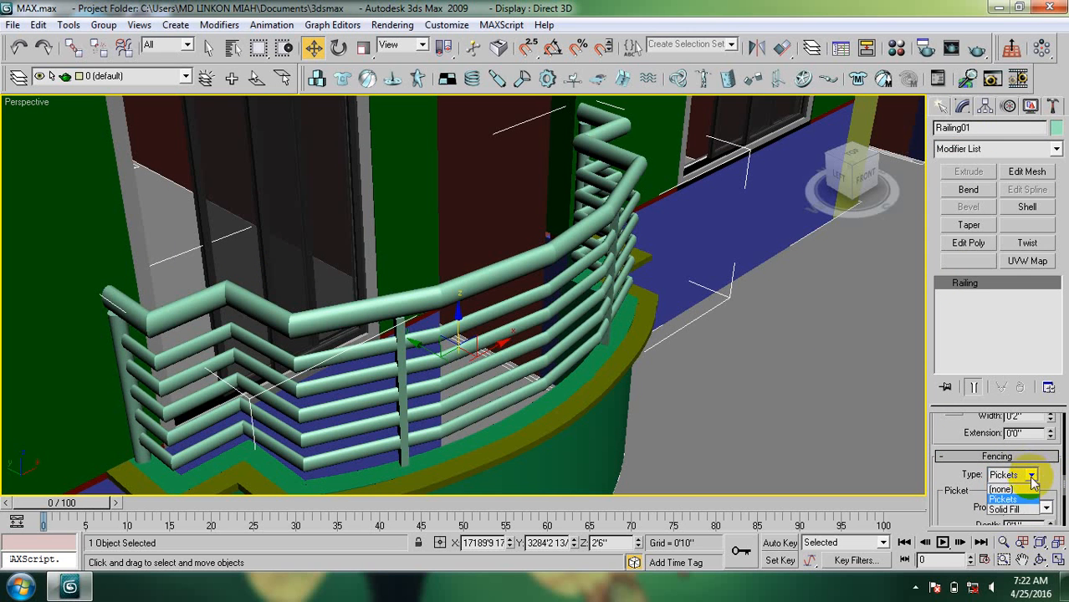
click(1008, 485)
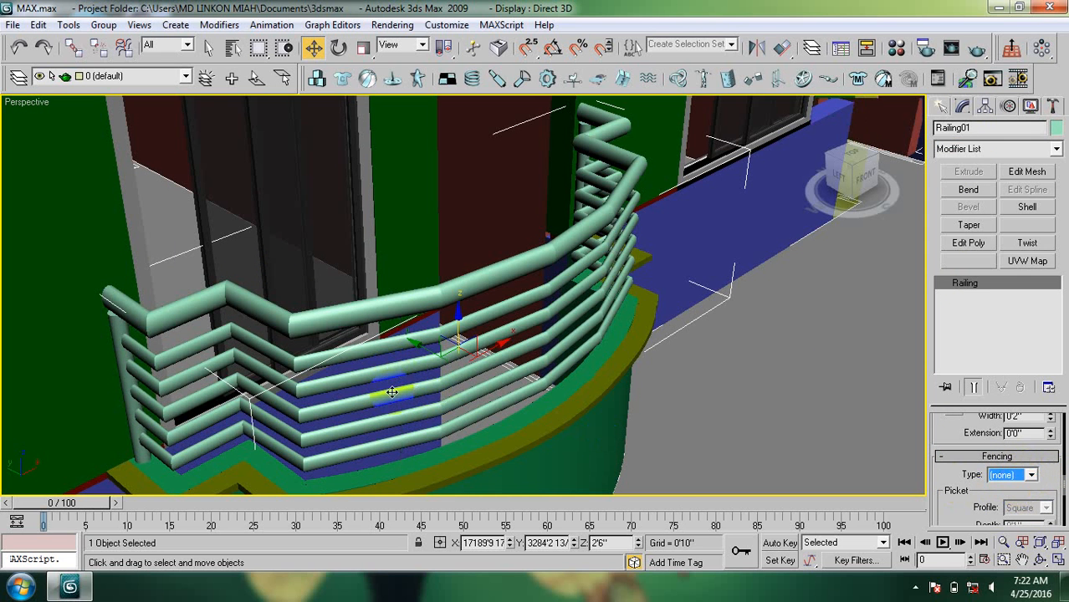
click(1034, 475)
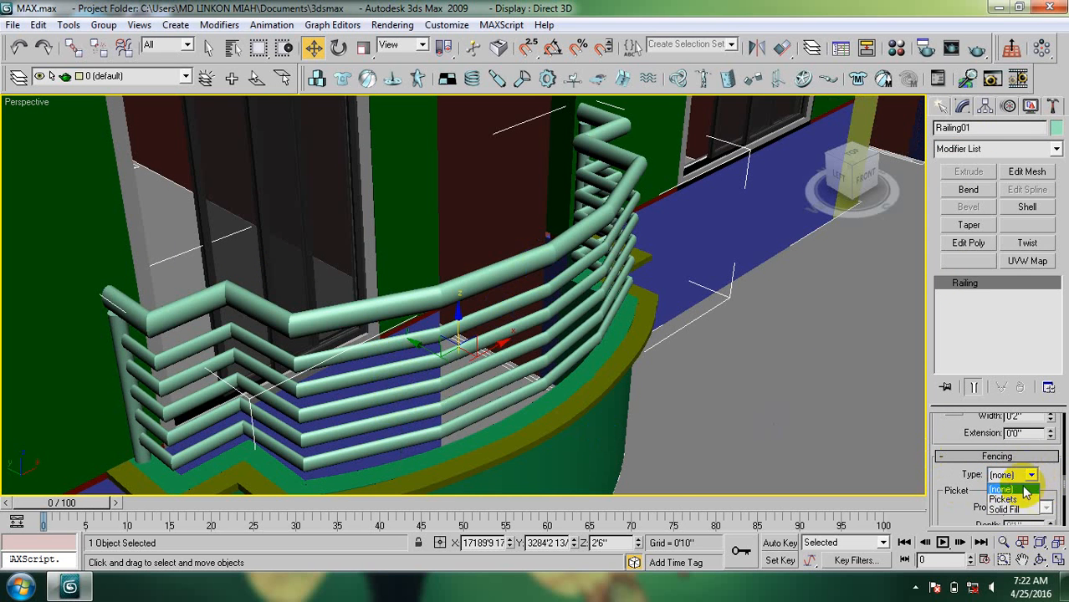
click(1006, 495)
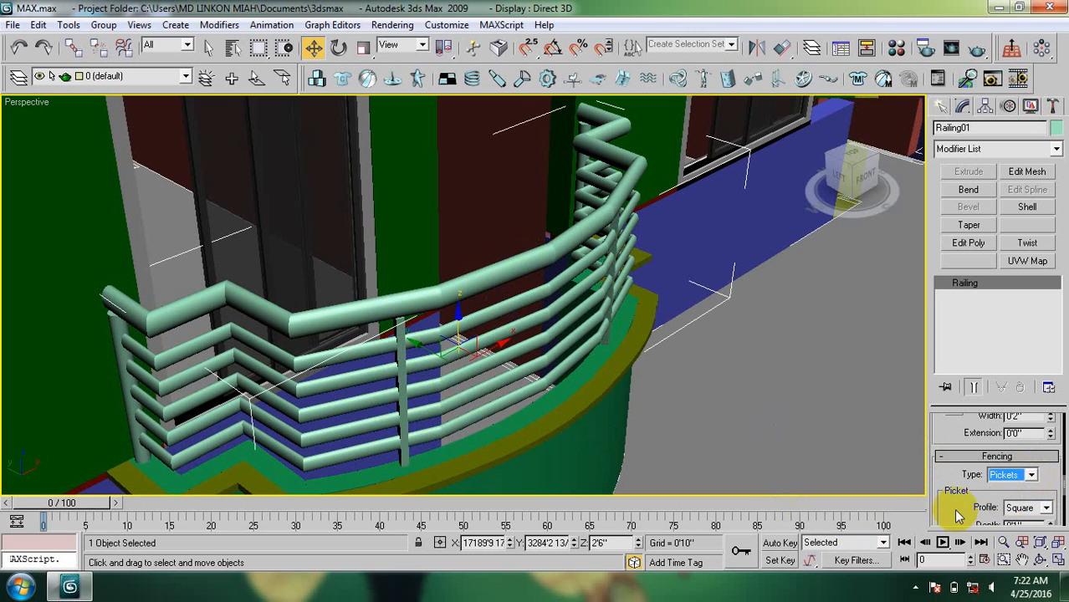
Raise the balcony railing's picket count to 9 in the Picket Spacing settings and close them.
scroll(941, 479, down, 1)
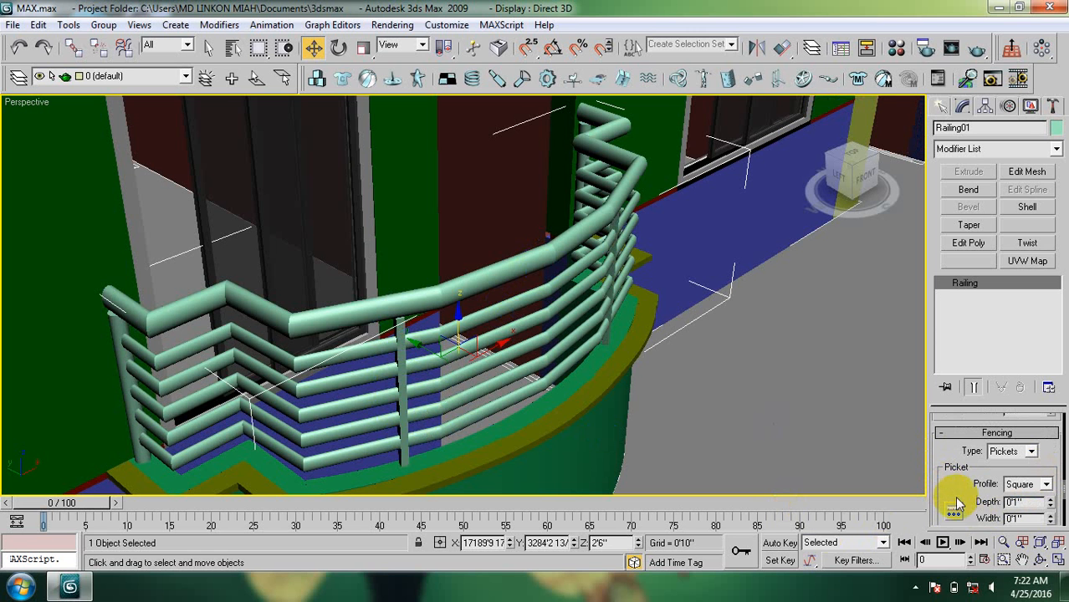
click(953, 512)
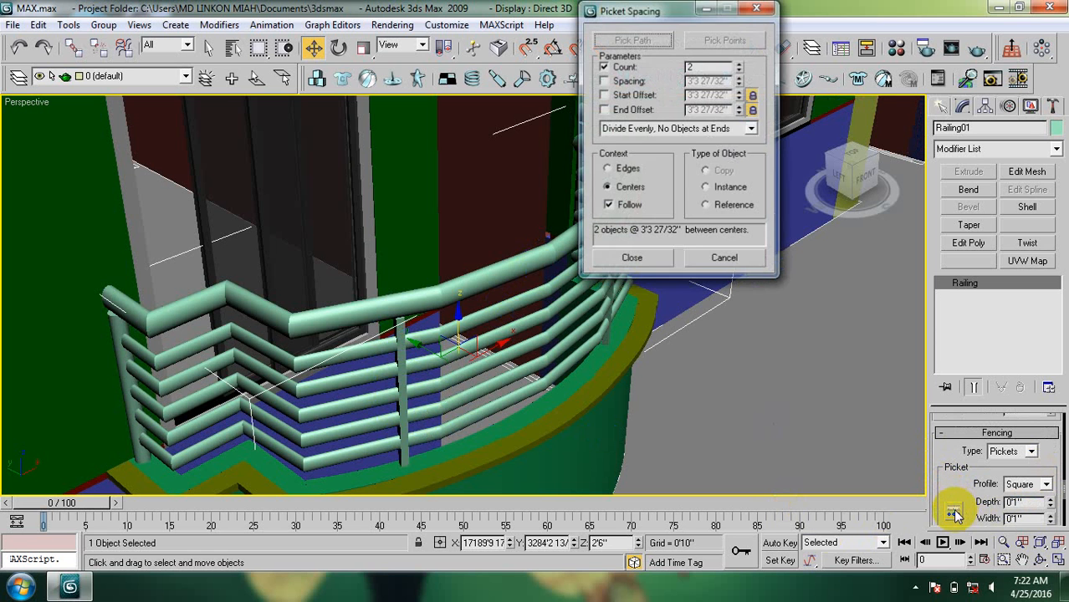
click(739, 64)
click(739, 64)
click(738, 64)
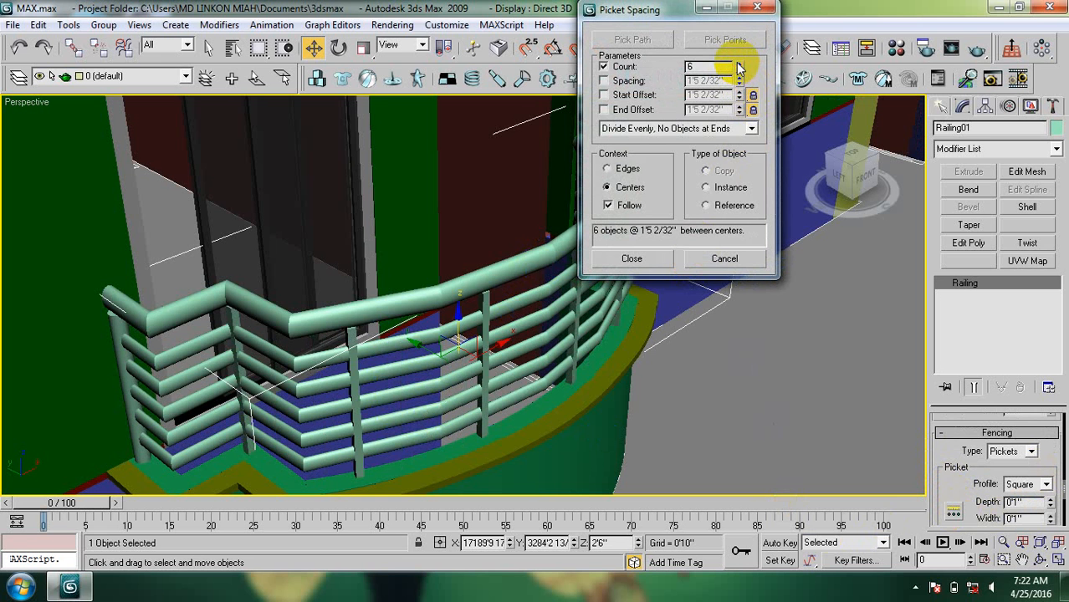
click(739, 63)
click(738, 63)
click(739, 64)
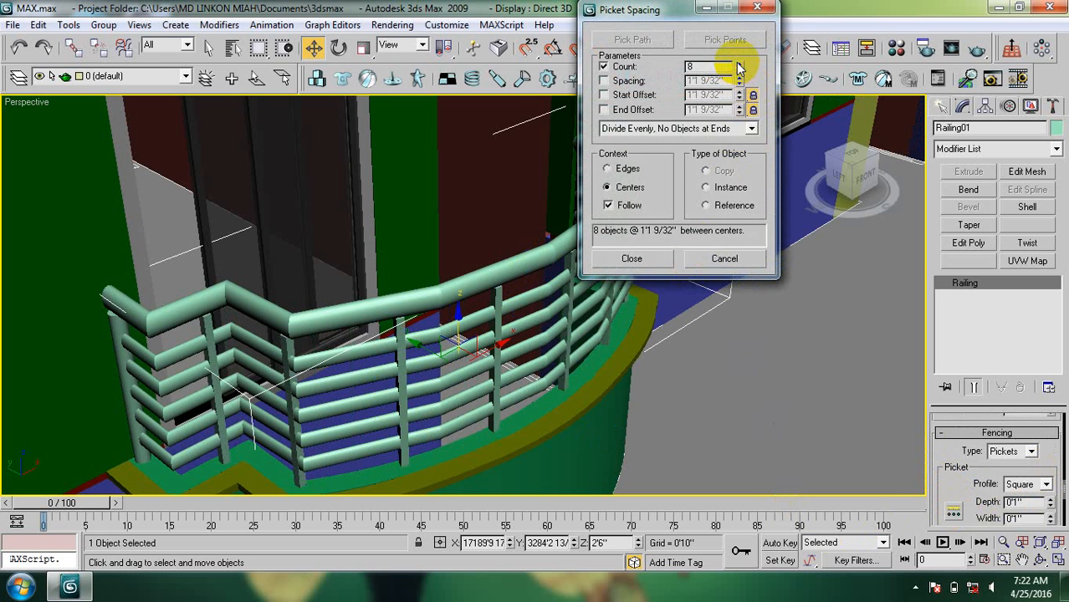
click(632, 258)
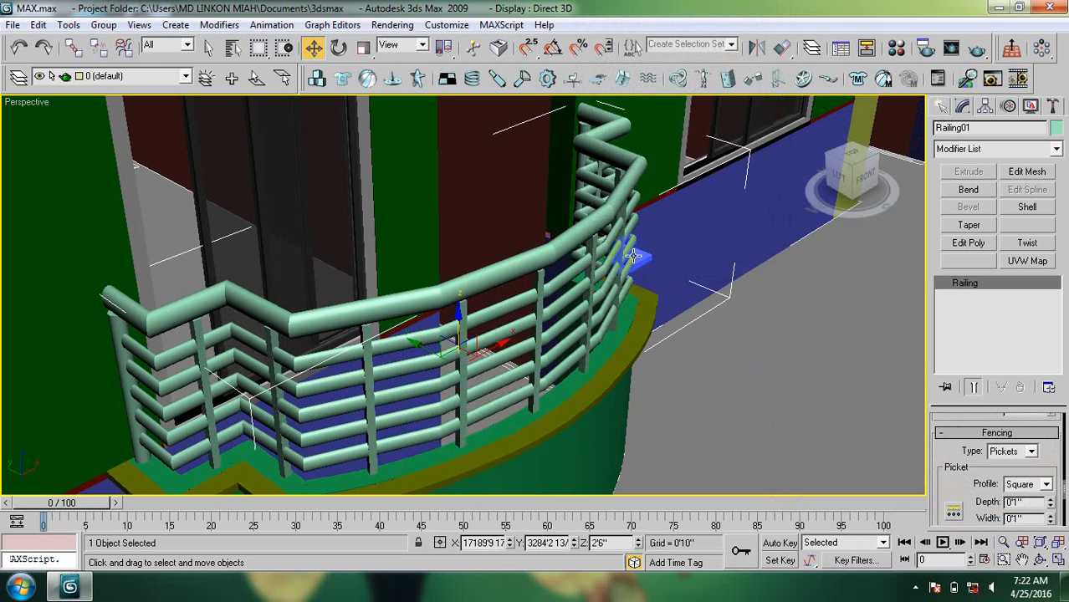
scroll(673, 301, down, 5)
scroll(684, 331, up, 4)
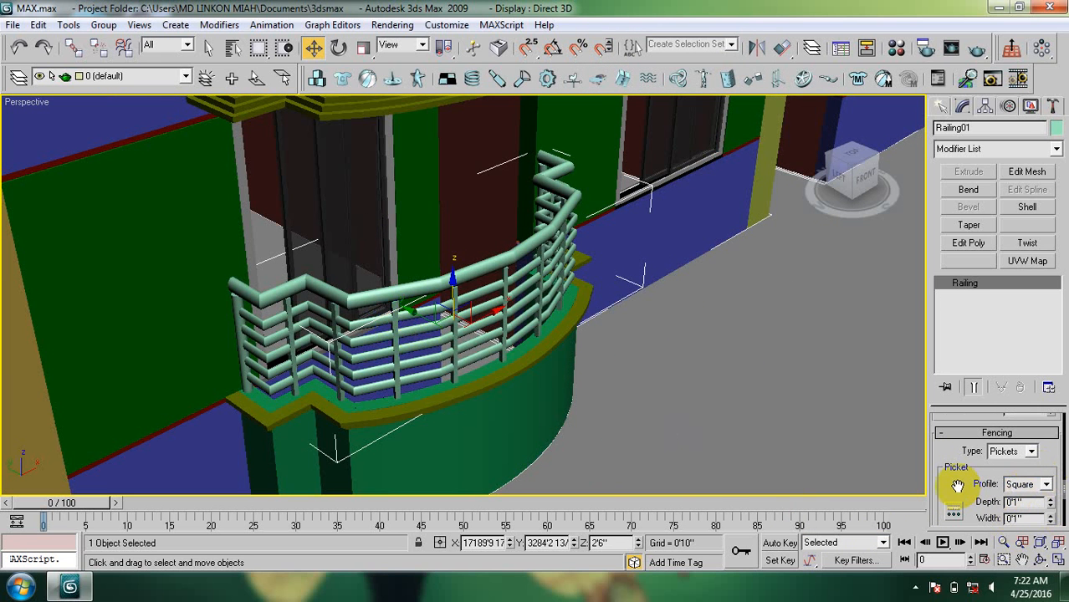
scroll(954, 481, up, 5)
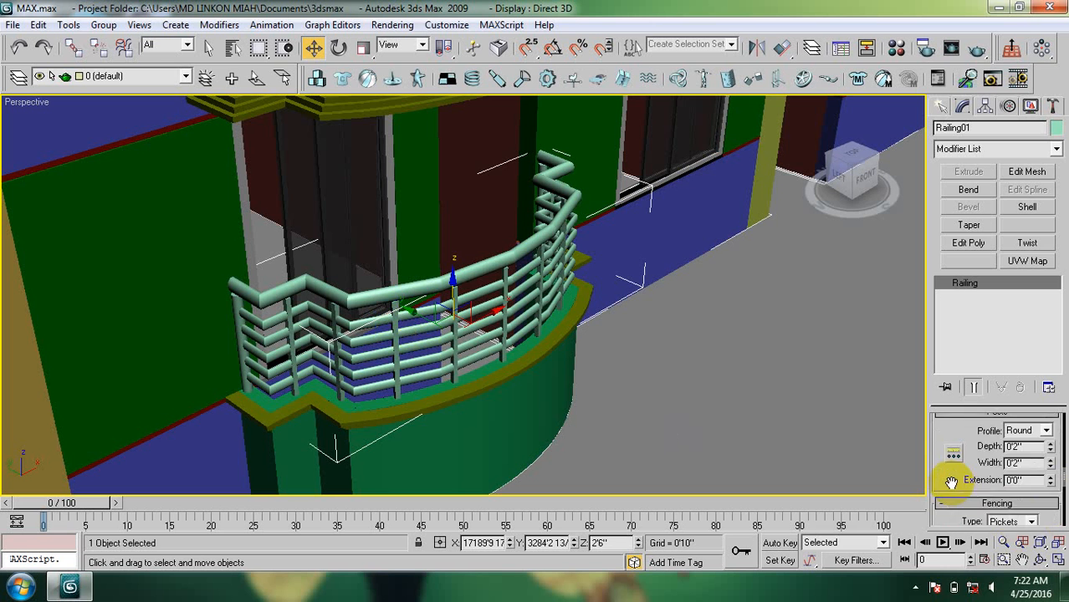
Raise the balcony railing's top rail height to about 4'9 26/32", increase its lower rail count to 15 and deselect it.
scroll(952, 483, up, 1)
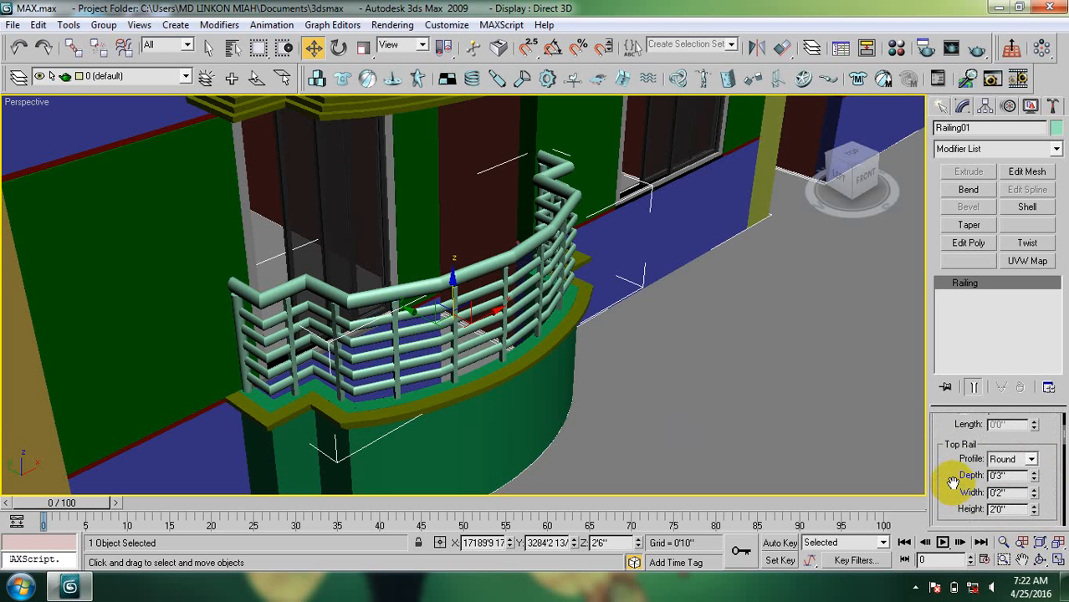
drag(1034, 506, 1031, 390)
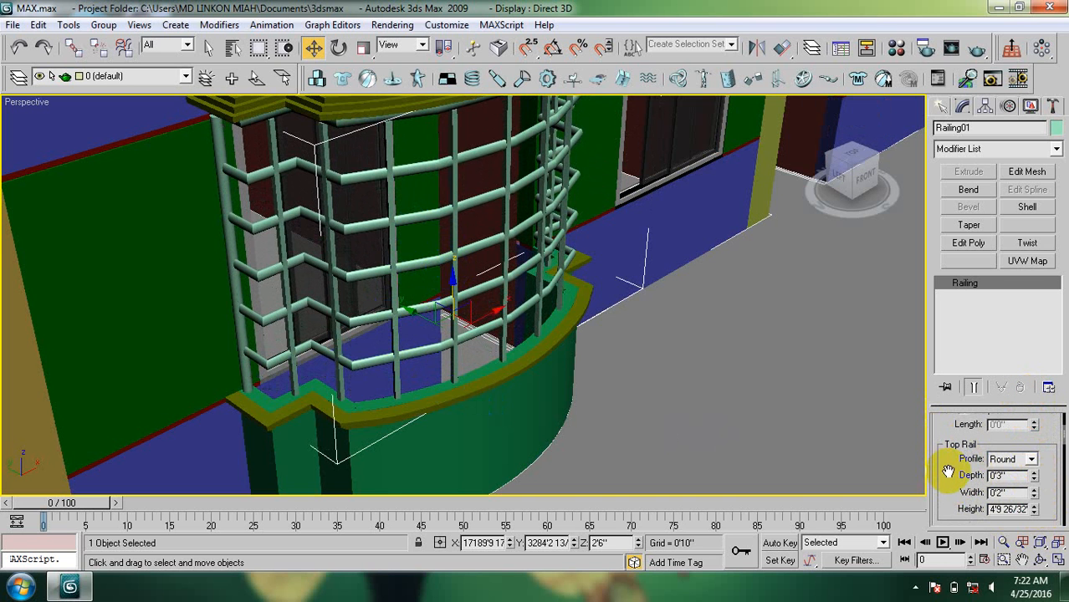
scroll(950, 471, down, 4)
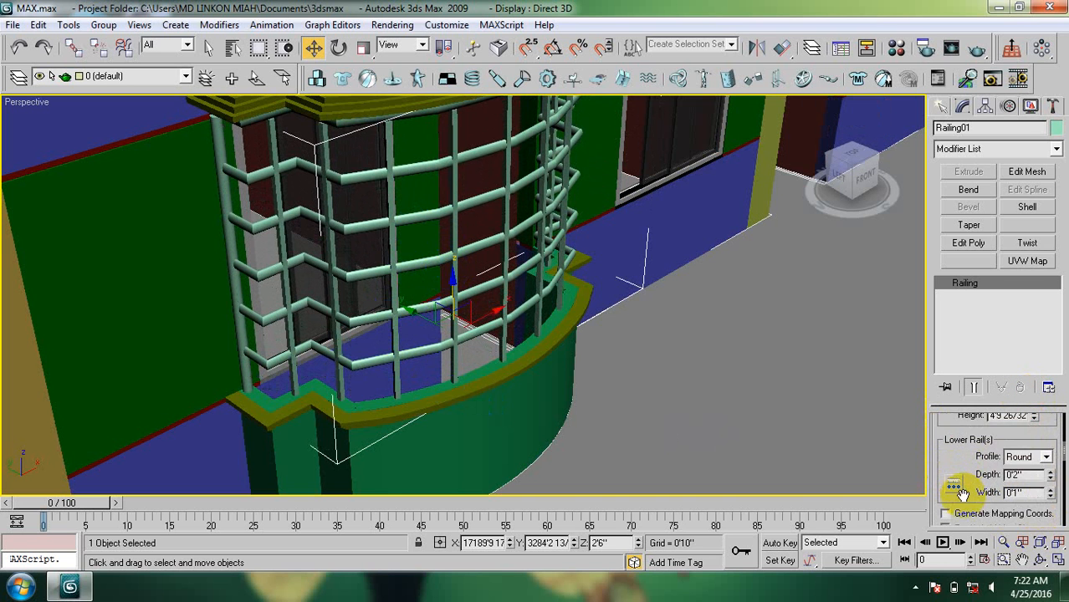
click(953, 485)
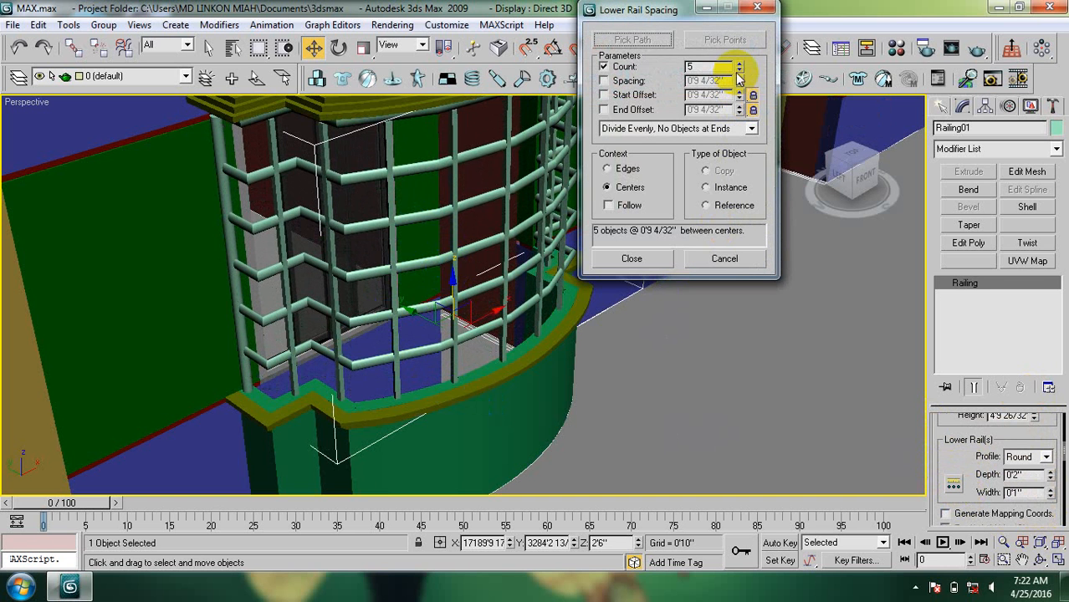
drag(738, 66, 738, 66)
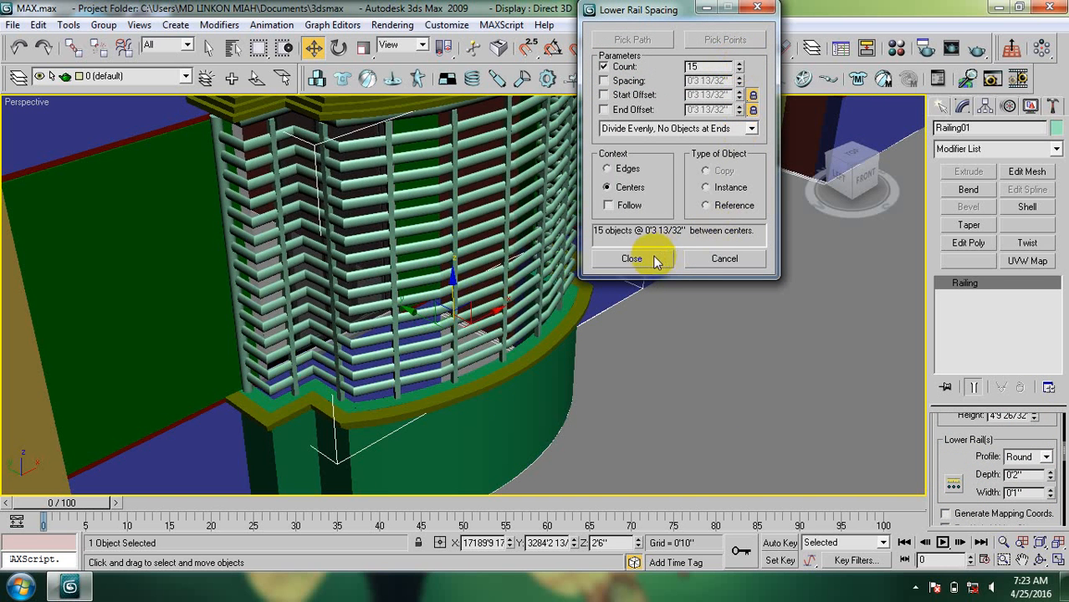
click(632, 259)
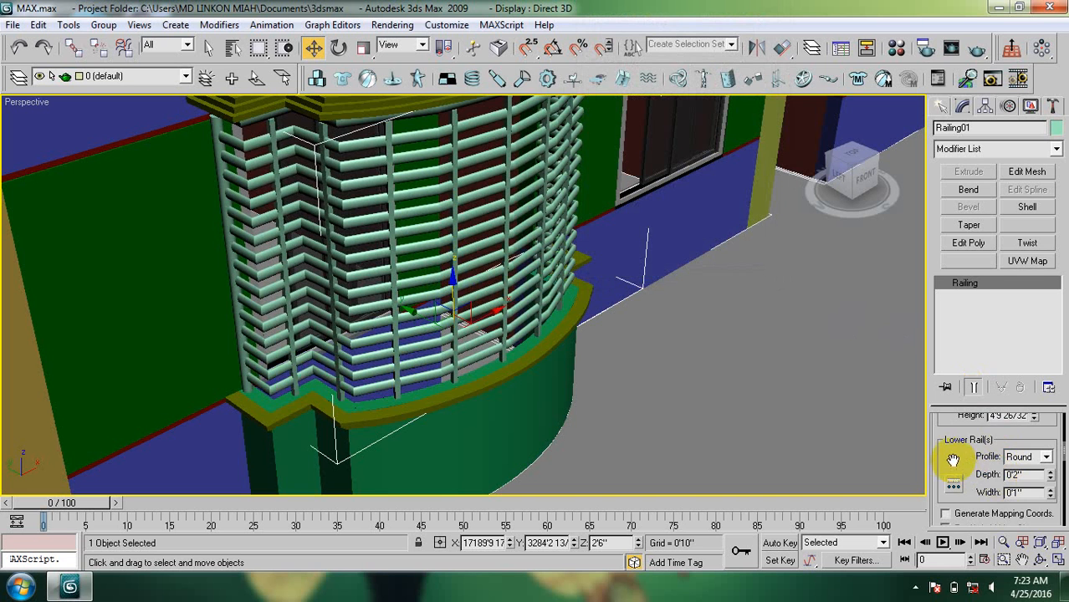
scroll(955, 459, down, 1)
scroll(972, 457, down, 1)
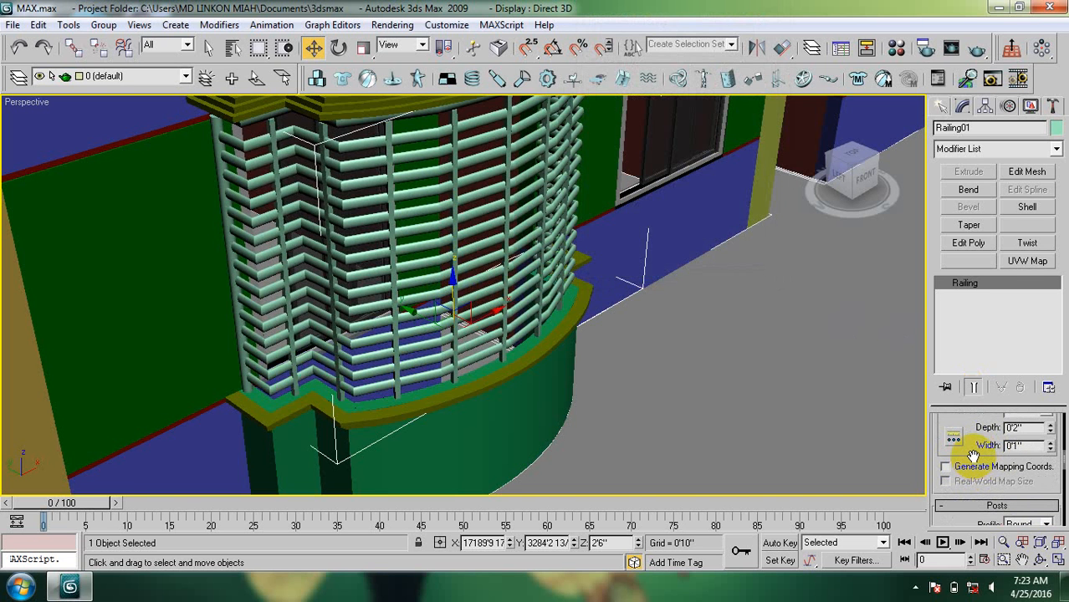
click(734, 397)
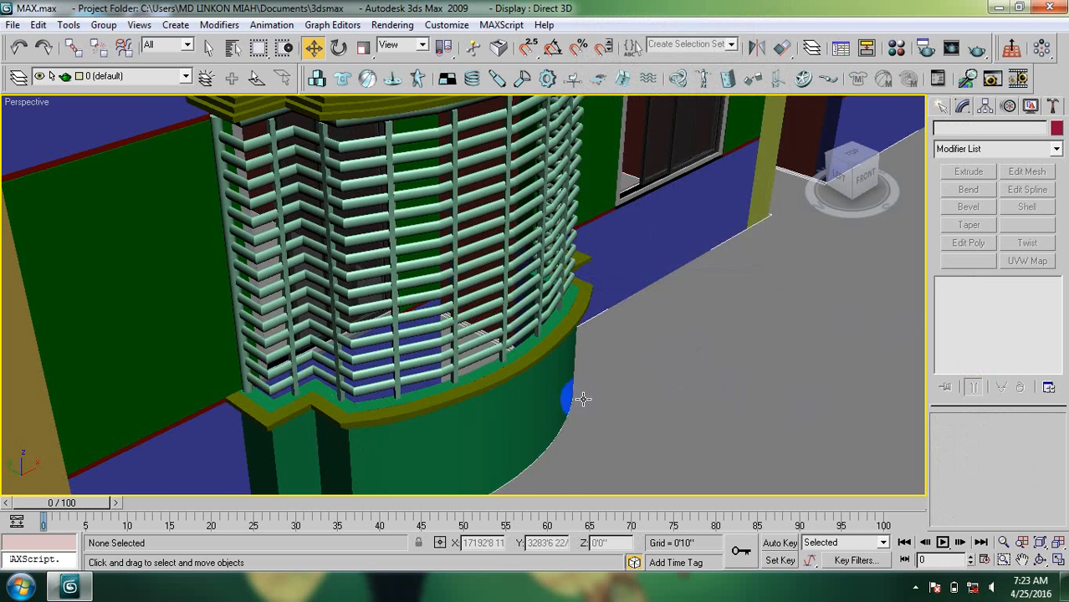
Render the Perspective view of the curved balcony with its full-height railing, review the image and close the render window.
middle_drag(421, 368, 475, 405)
scroll(482, 350, down, 4)
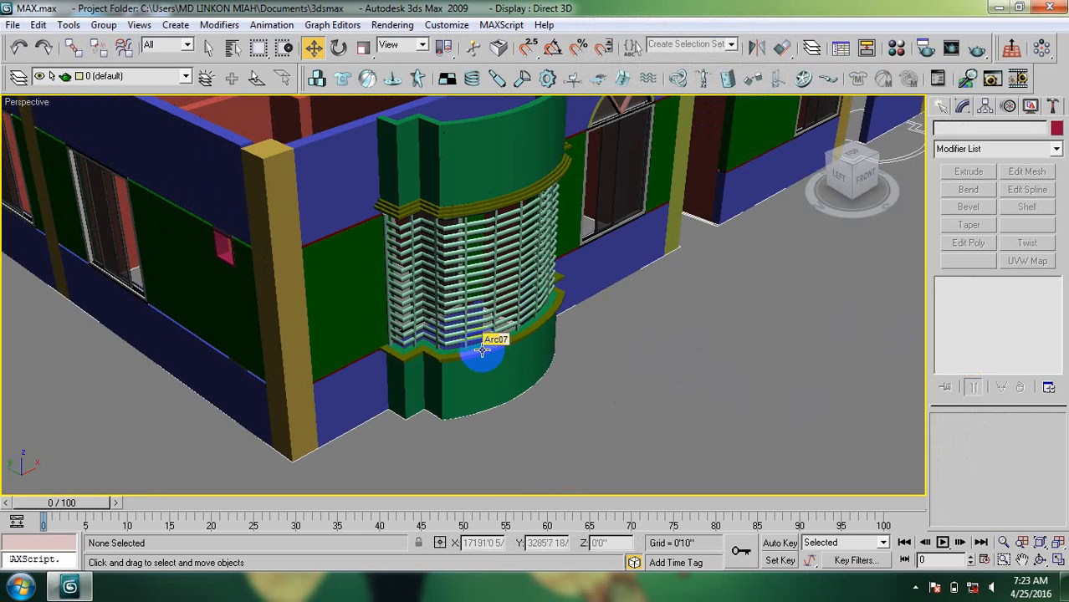
scroll(489, 355, up, 3)
scroll(501, 393, down, 3)
scroll(501, 393, up, 3)
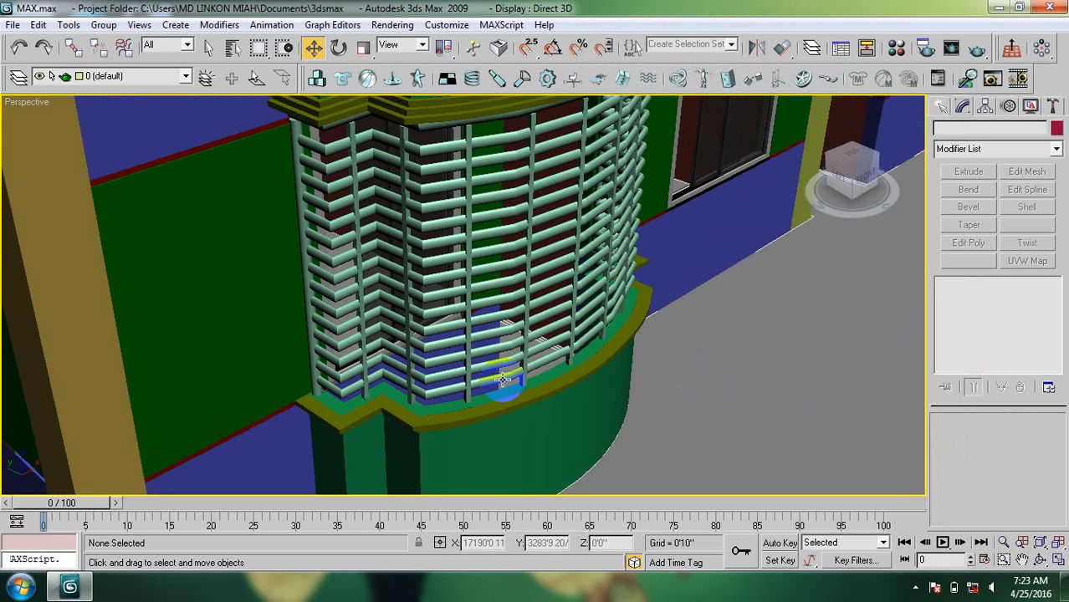
click(977, 50)
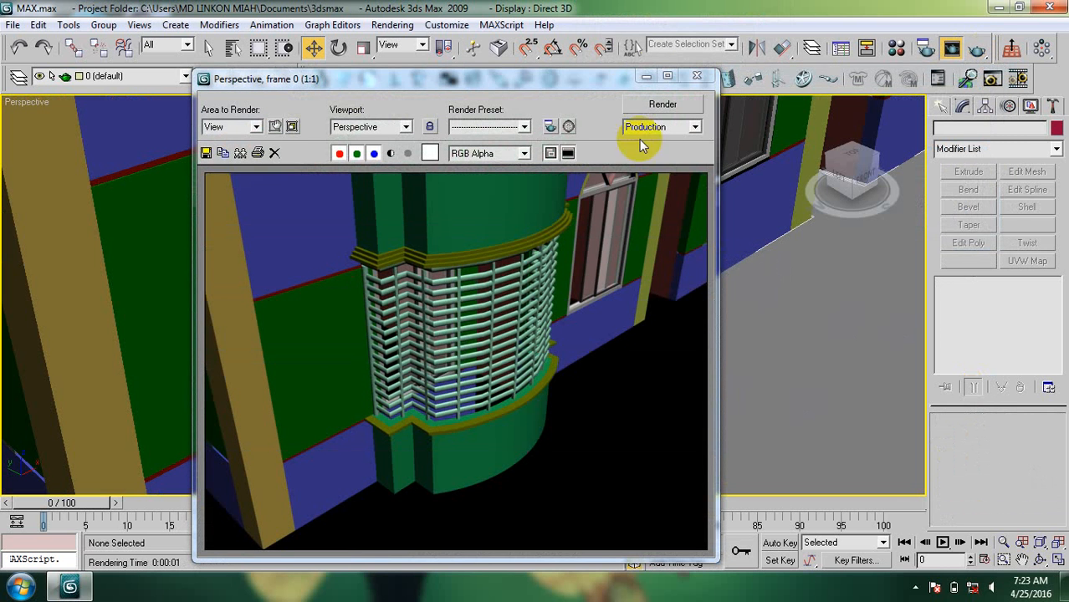
click(697, 76)
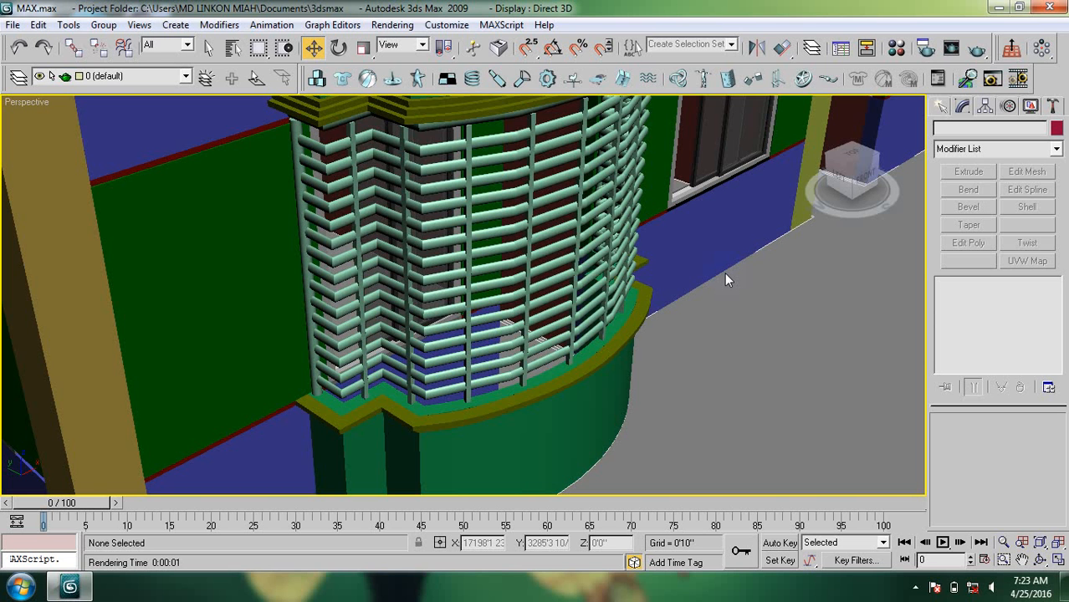
Inspect the curved balcony and its railing grille up close and together with the surrounding building.
click(920, 588)
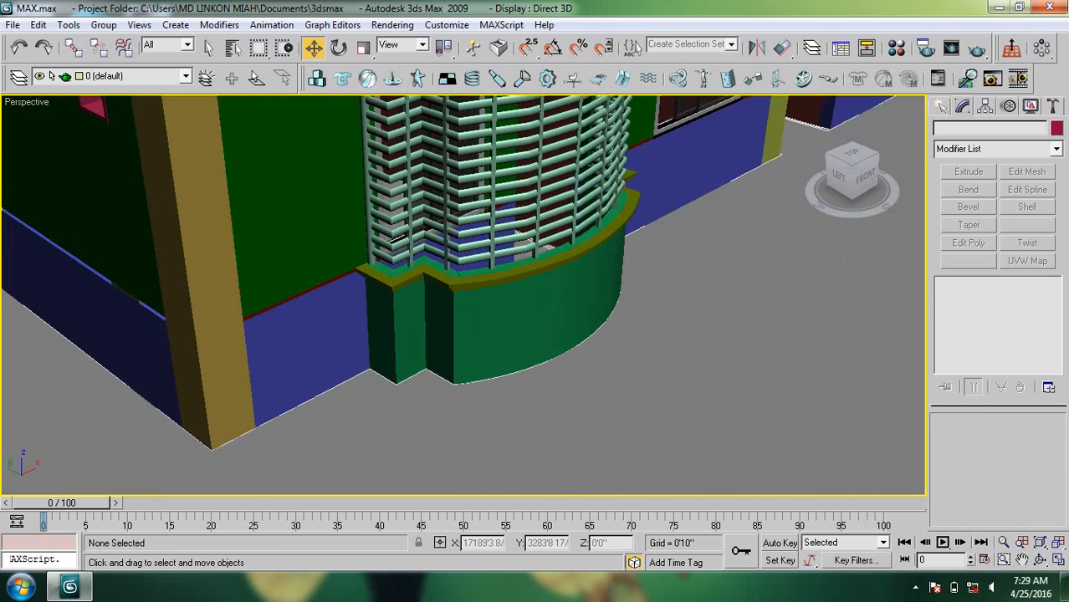
scroll(544, 368, down, 3)
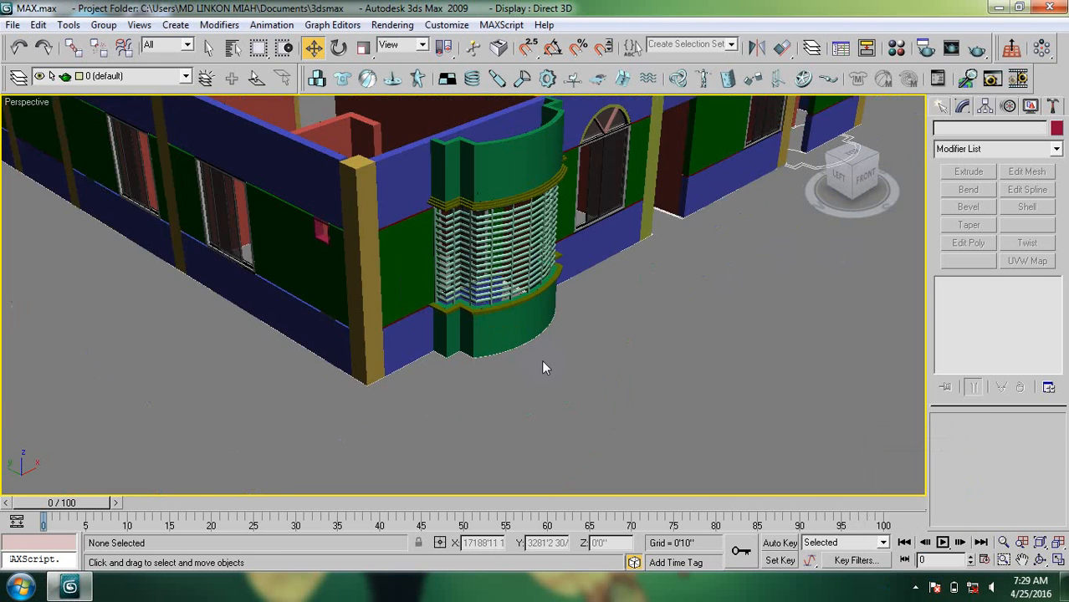
scroll(543, 365, down, 2)
scroll(519, 301, up, 6)
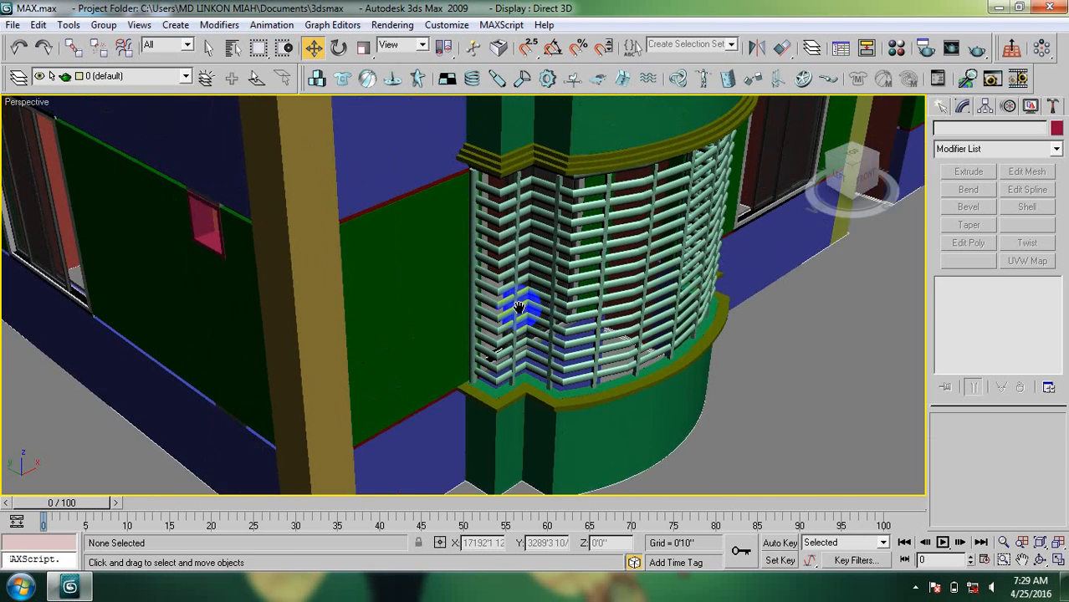
scroll(520, 312, down, 4)
scroll(536, 322, up, 2)
scroll(540, 326, down, 2)
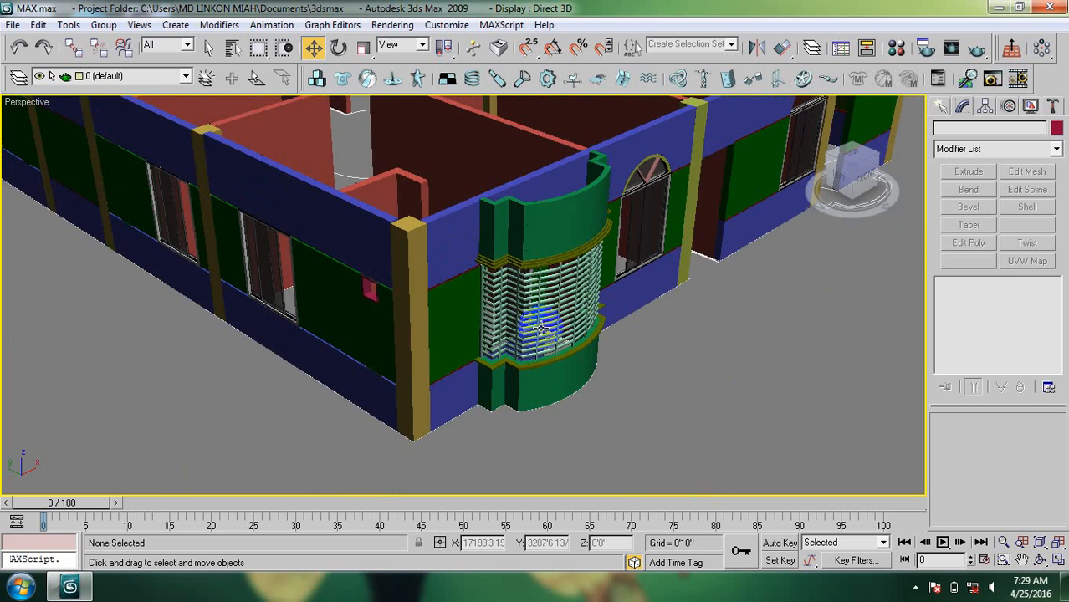
scroll(540, 274, up, 3)
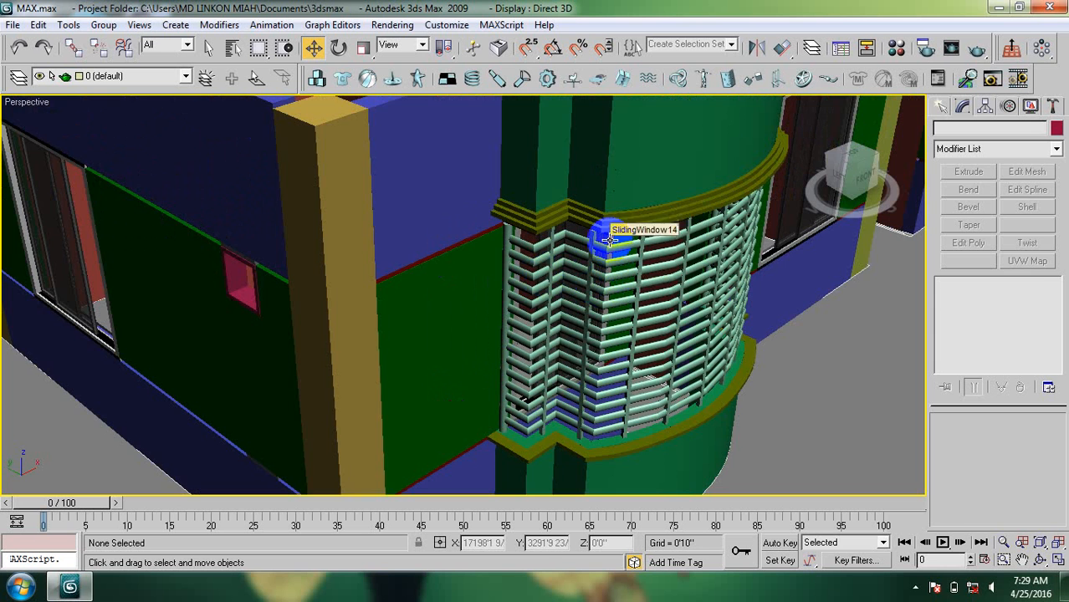
Use the upper green curved parapet to locate the balcony in the Top view, deselect it and frame the whole balcony.
middle_drag(606, 229, 571, 263)
click(573, 260)
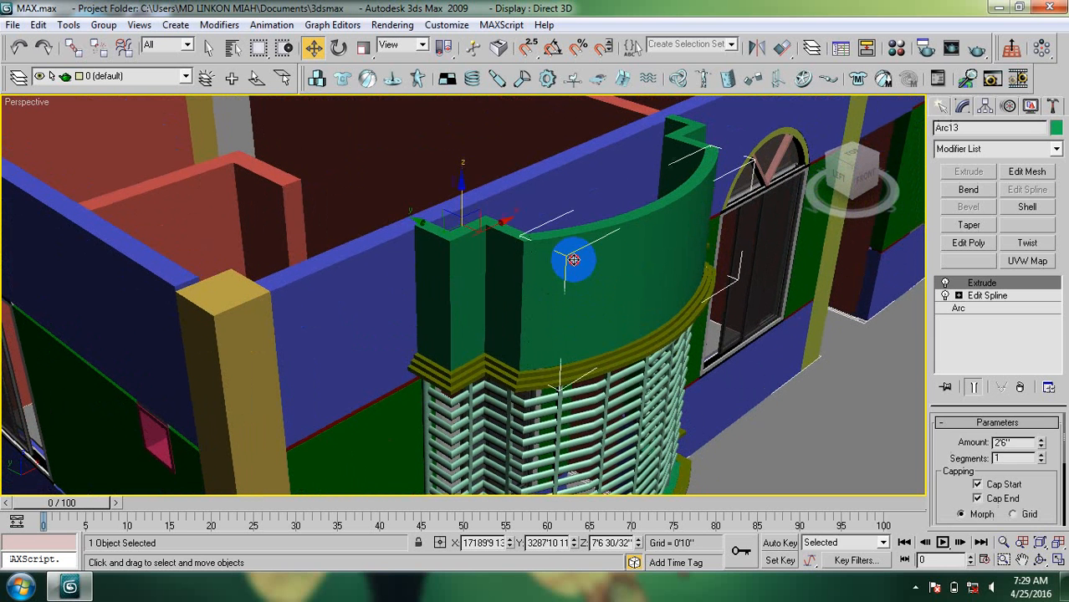
key(t)
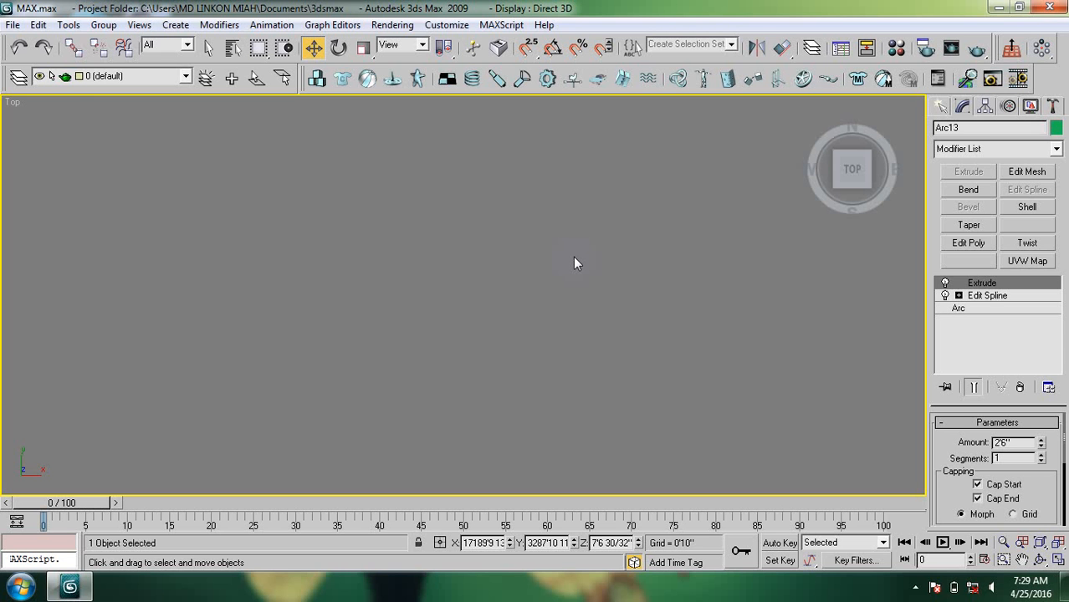
key(z)
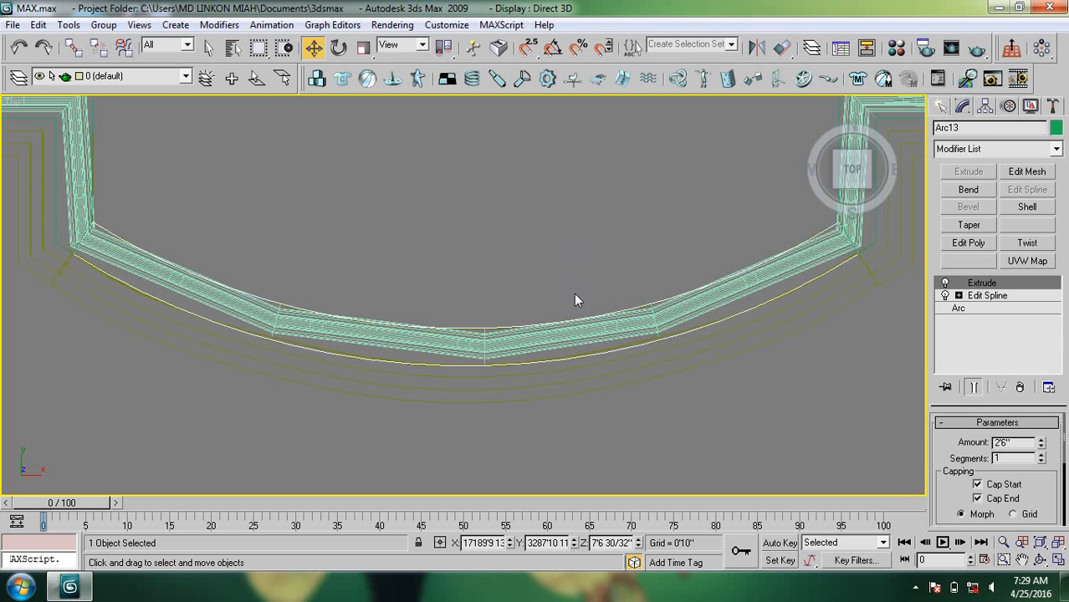
scroll(574, 297, down, 5)
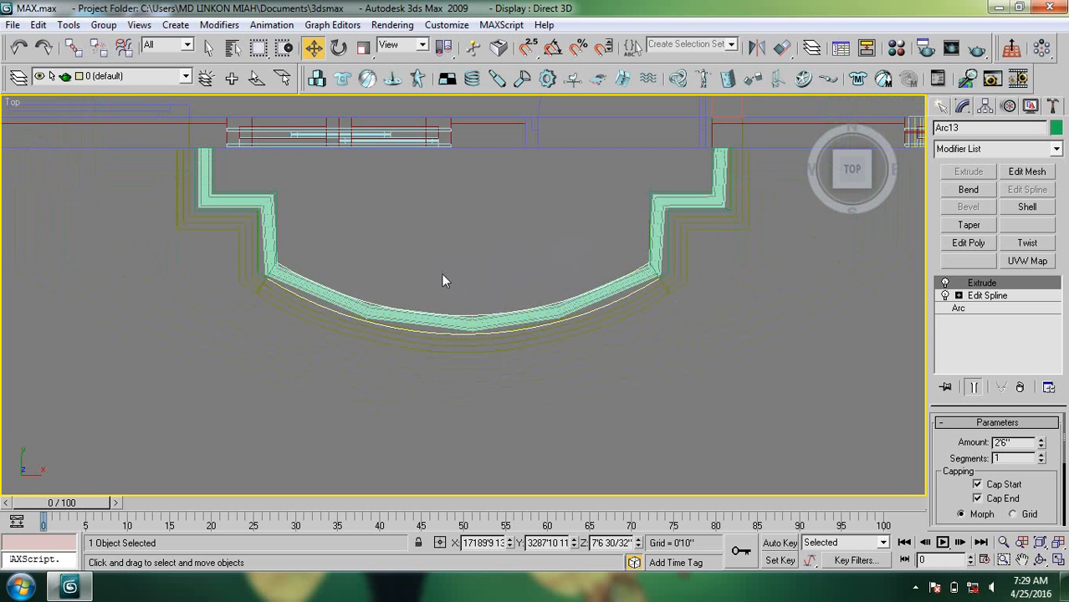
click(578, 366)
scroll(398, 262, up, 3)
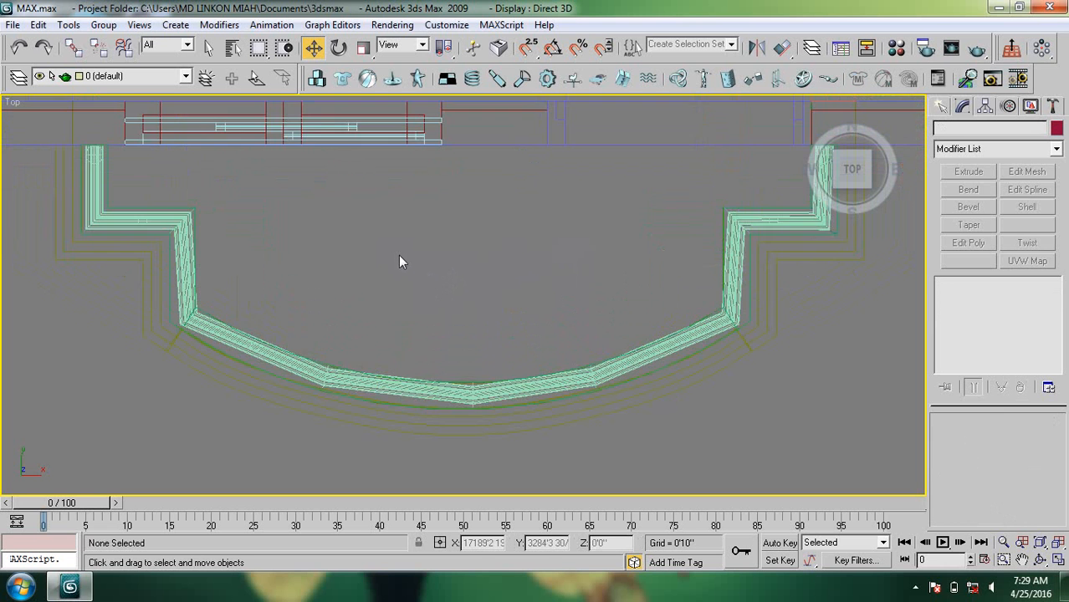
middle_drag(399, 262, 472, 329)
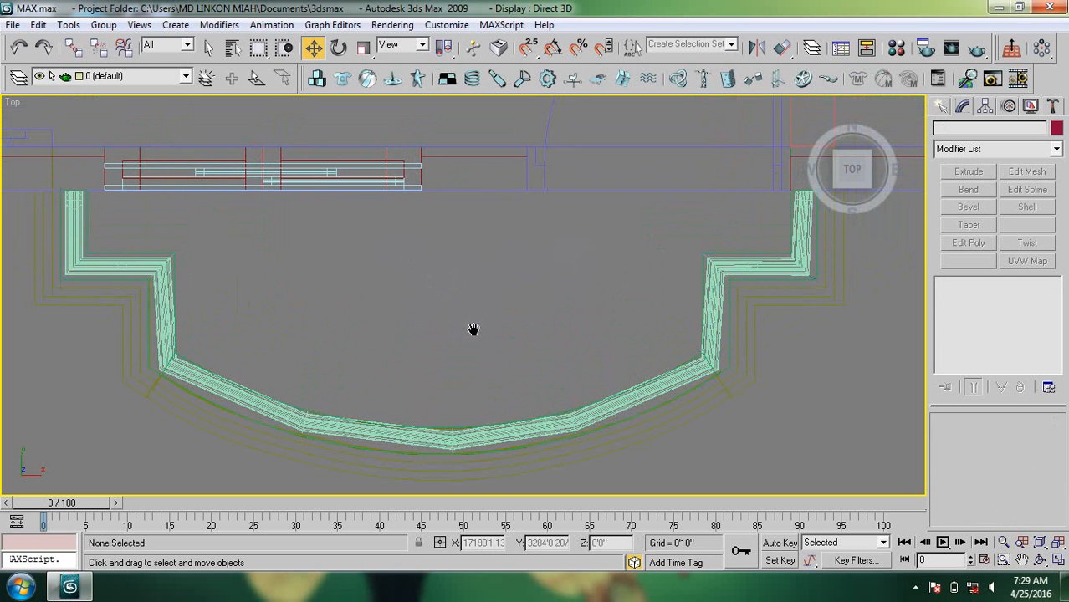
middle_drag(420, 329, 435, 374)
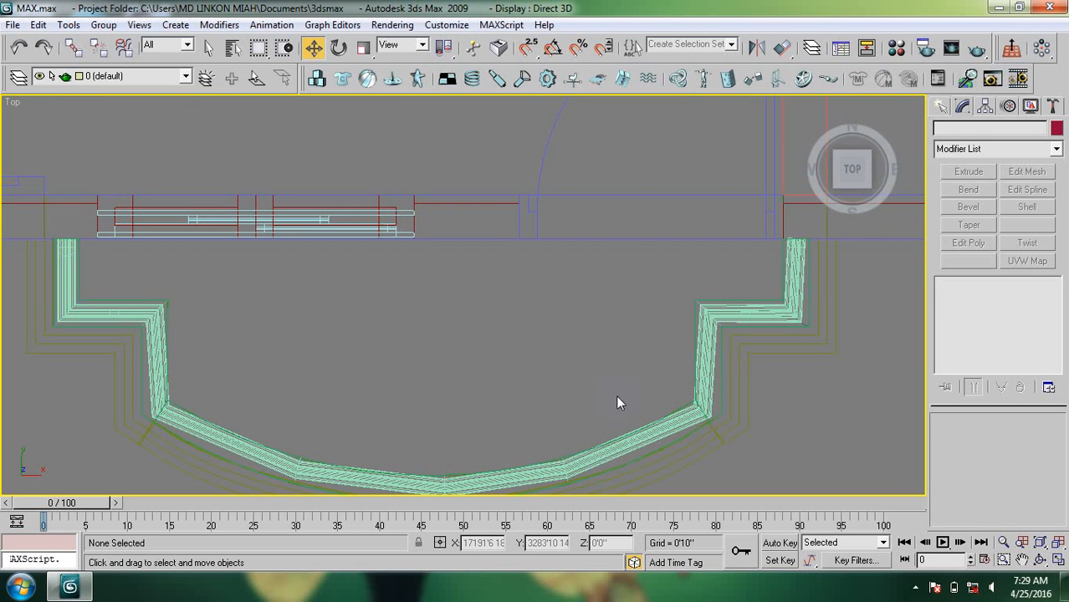
Draw a standard Box across the inside of the balcony beside the wall, about 6'9" wide and 0'2" long.
click(941, 106)
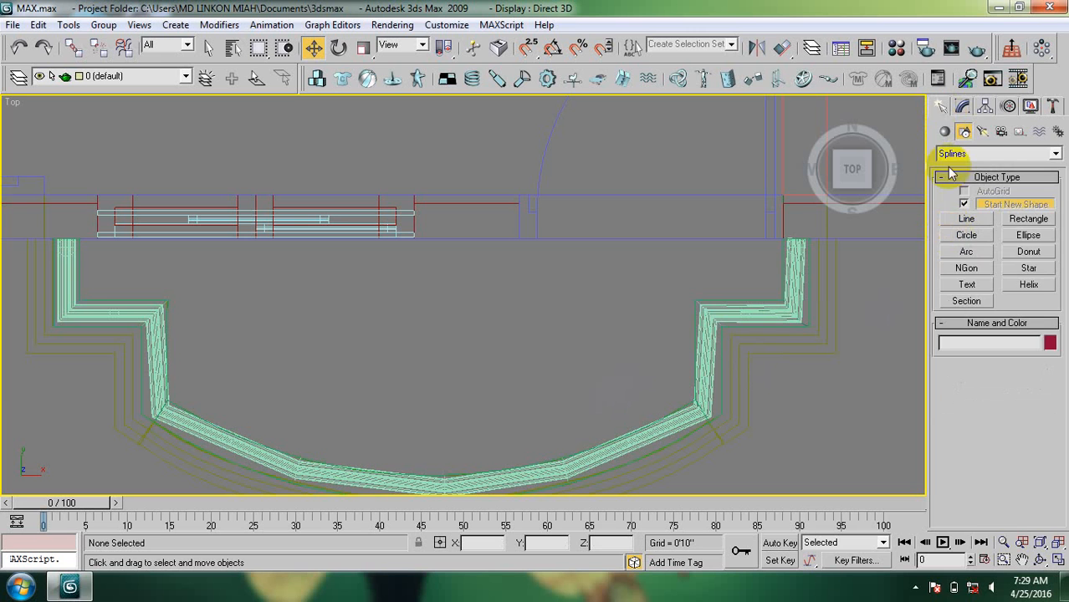
click(944, 131)
click(967, 153)
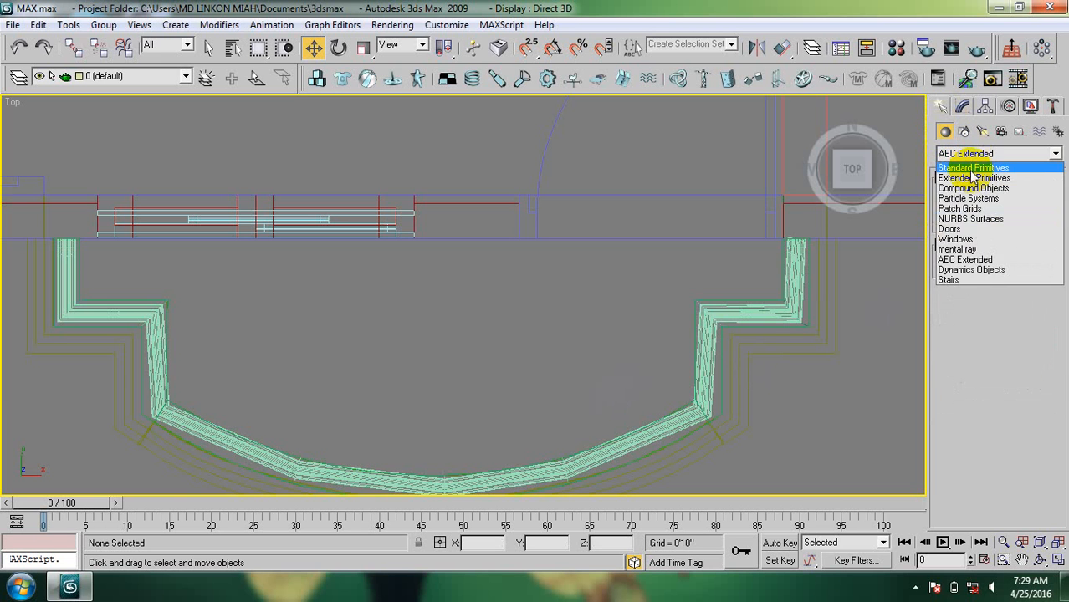
click(968, 168)
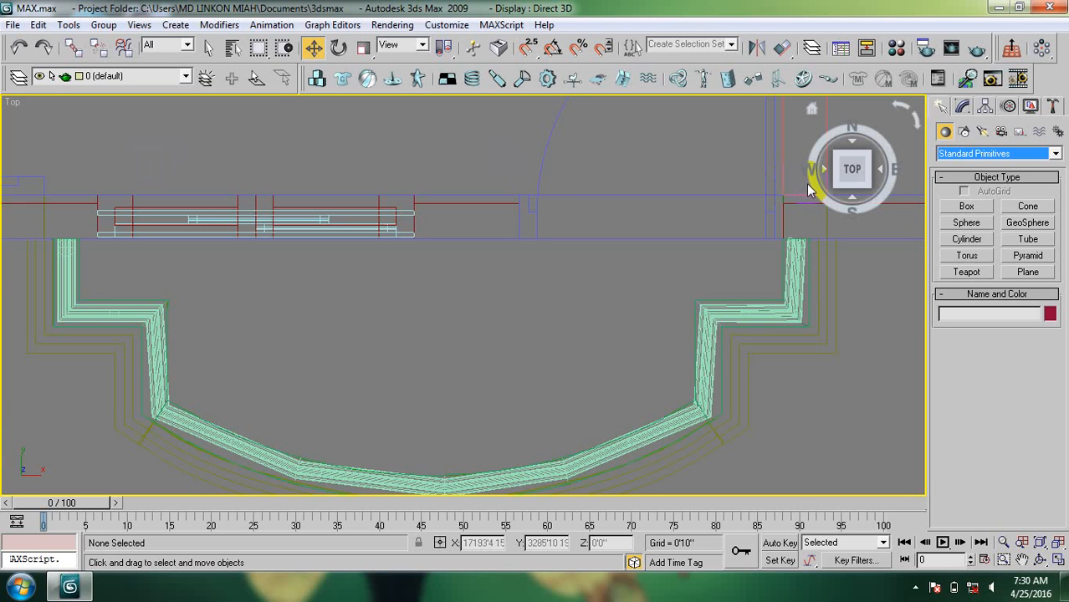
click(963, 208)
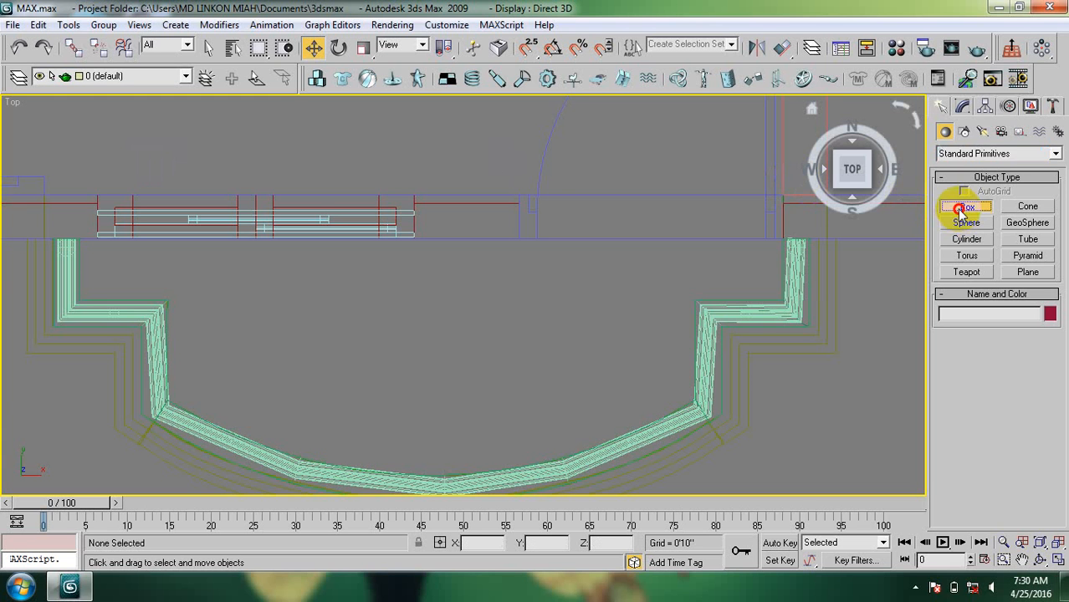
click(1012, 48)
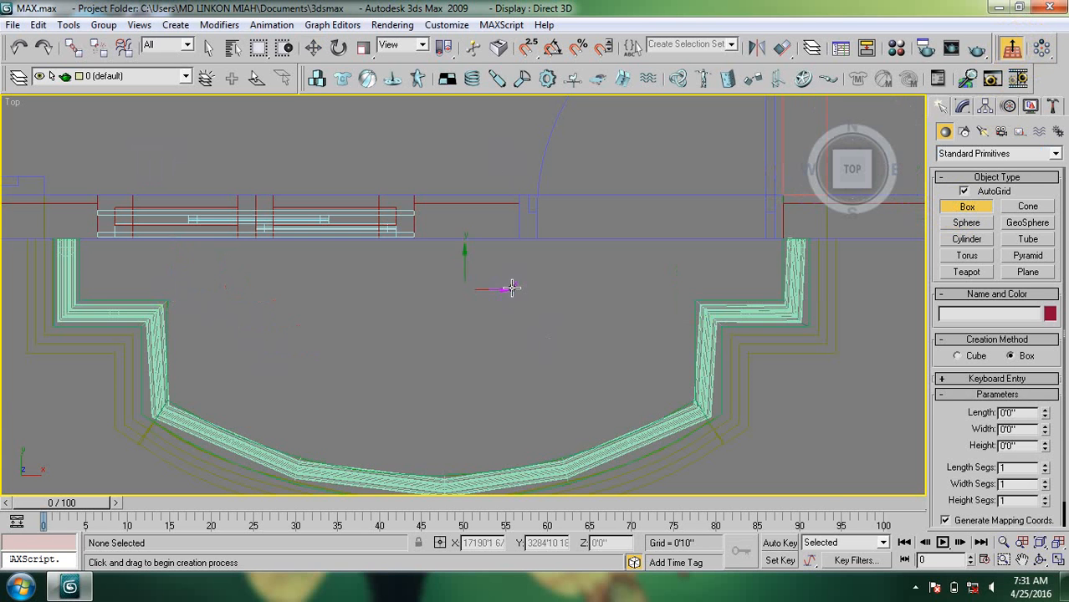
click(1011, 48)
middle_drag(210, 310, 249, 318)
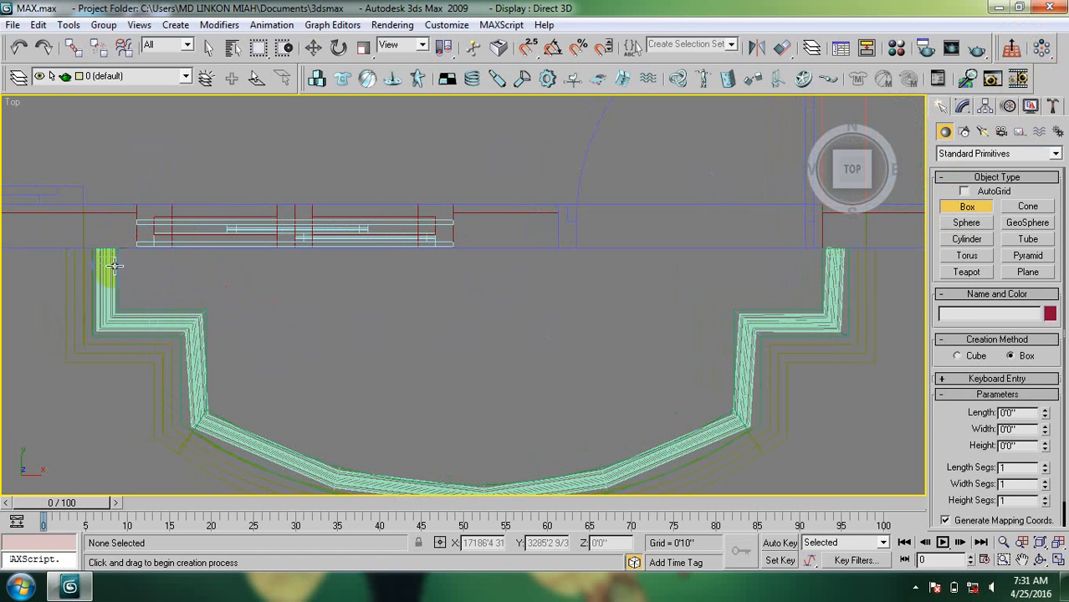
drag(115, 261, 827, 278)
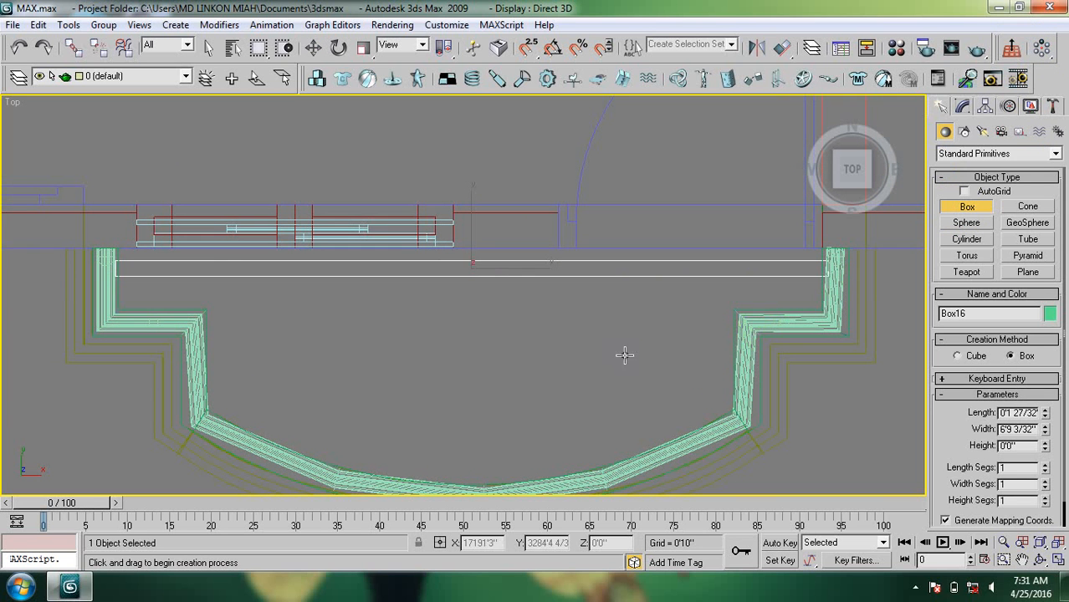
Set the new box's height to 0'6" and activate Select and Move close to the wall edge.
drag(962, 438, 962, 438)
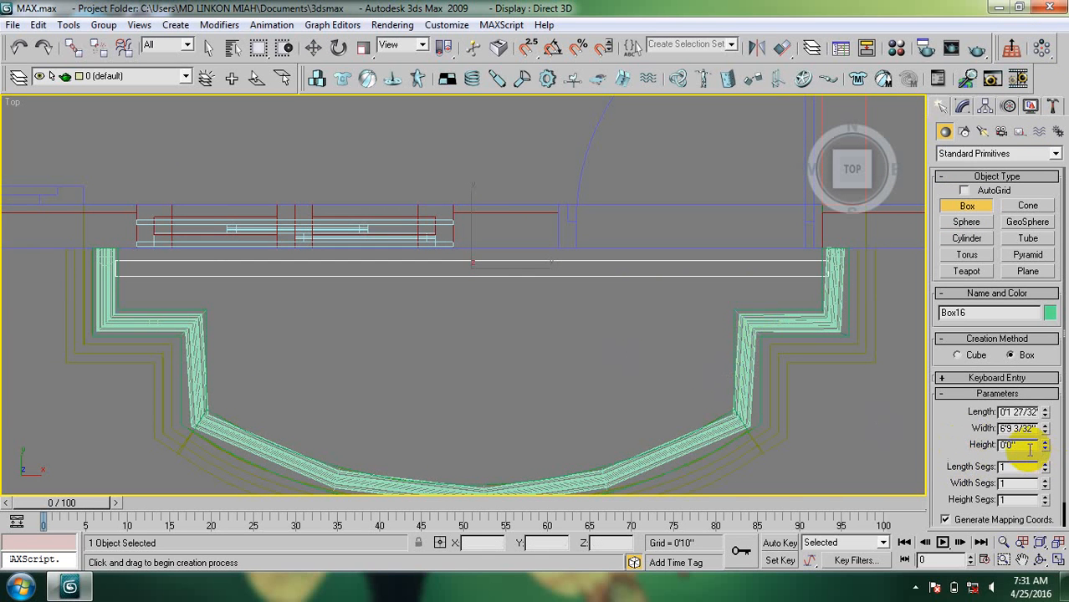
drag(1028, 449, 981, 456)
text(8)
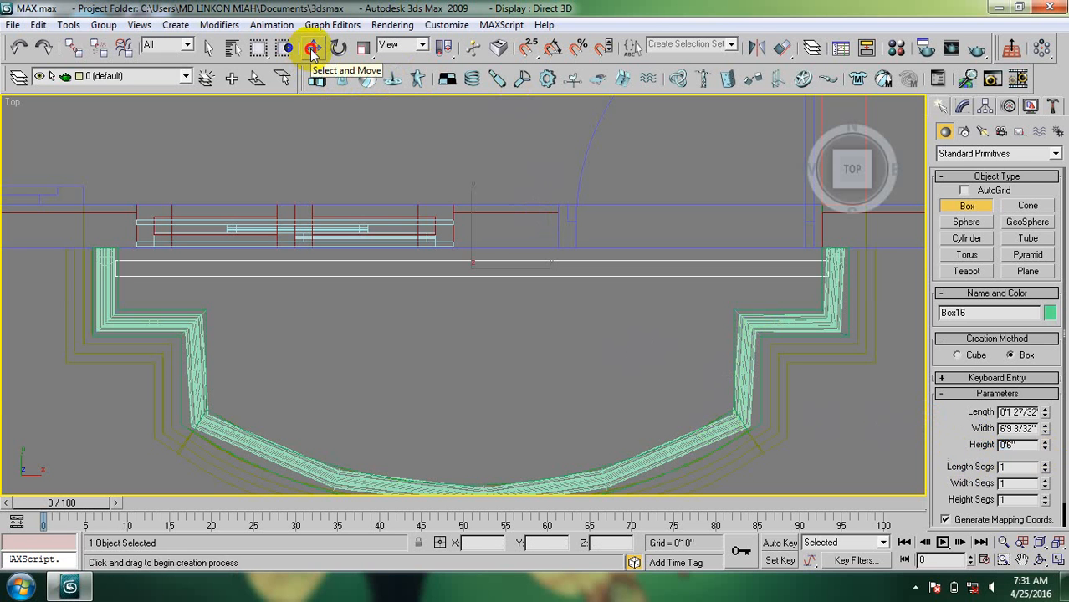
click(312, 49)
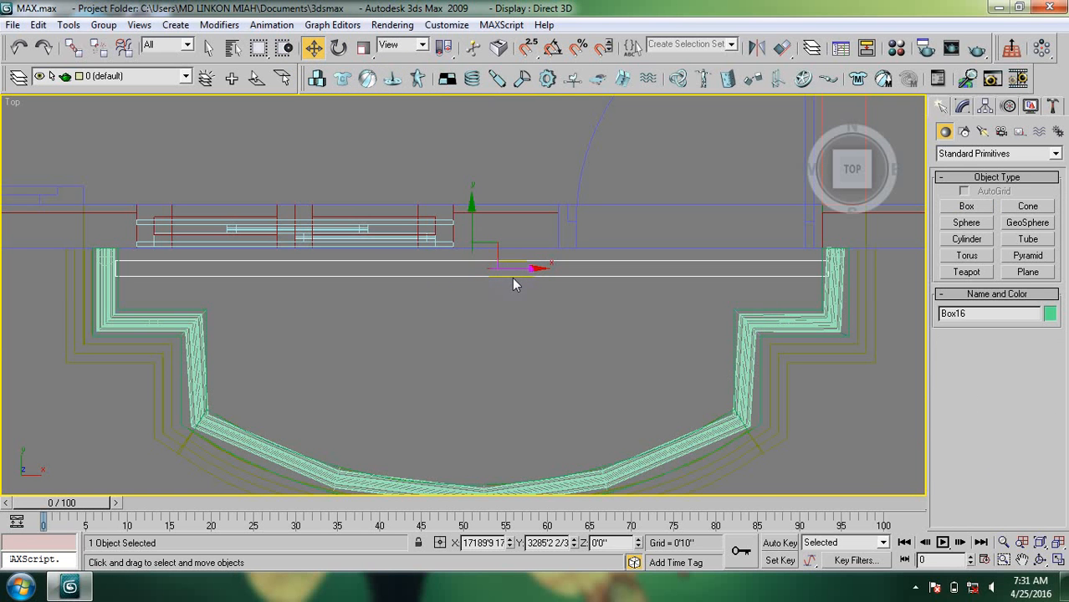
scroll(460, 243, up, 2)
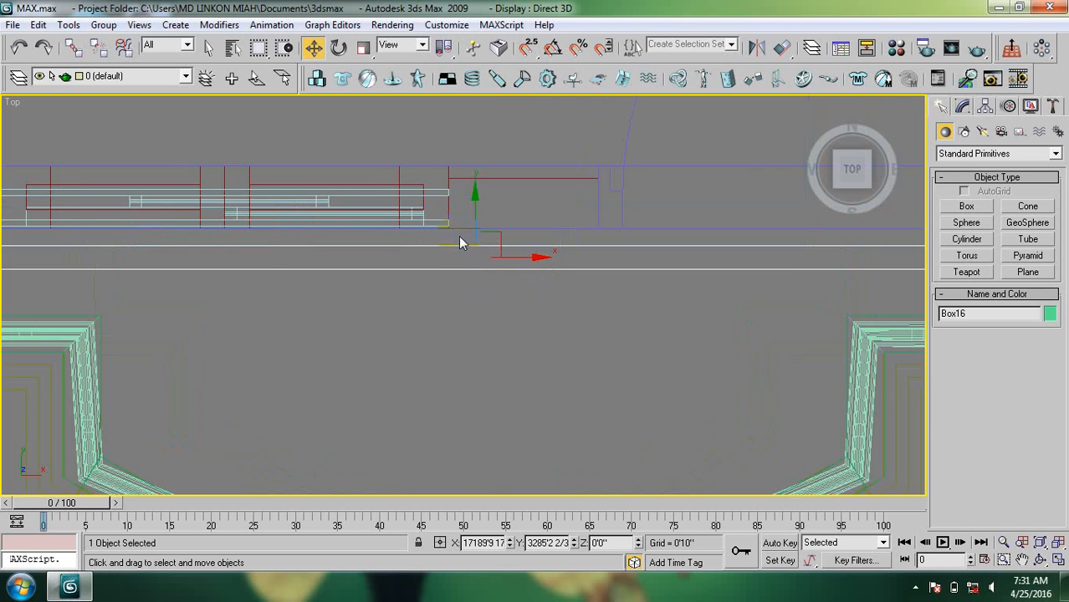
Try to place one copy of the wall-side box parallel to it toward the balcony's curved front.
click(963, 106)
click(1017, 458)
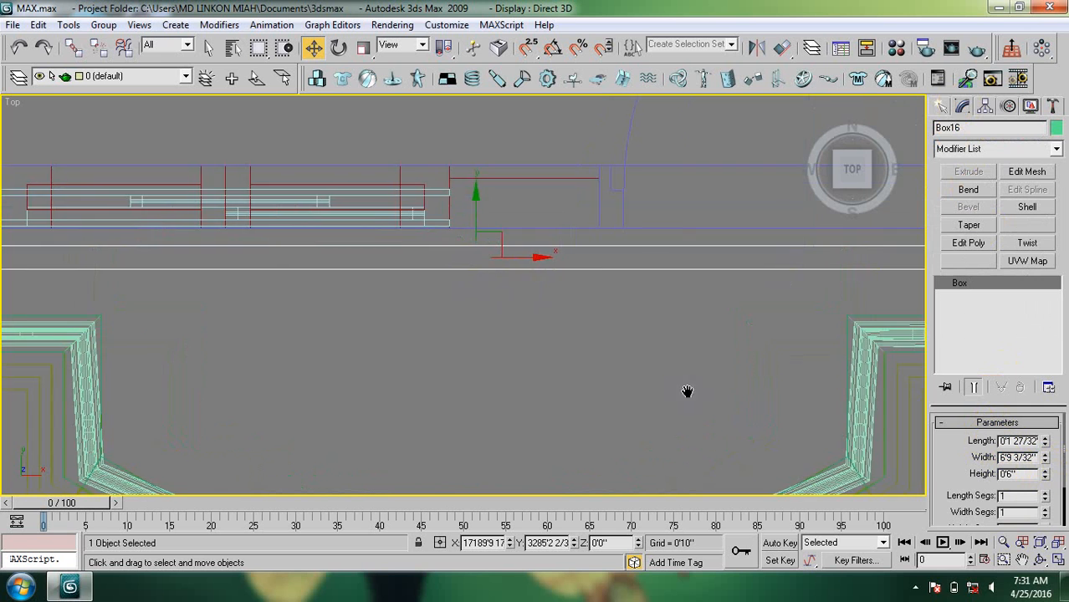
scroll(669, 398, down, 2)
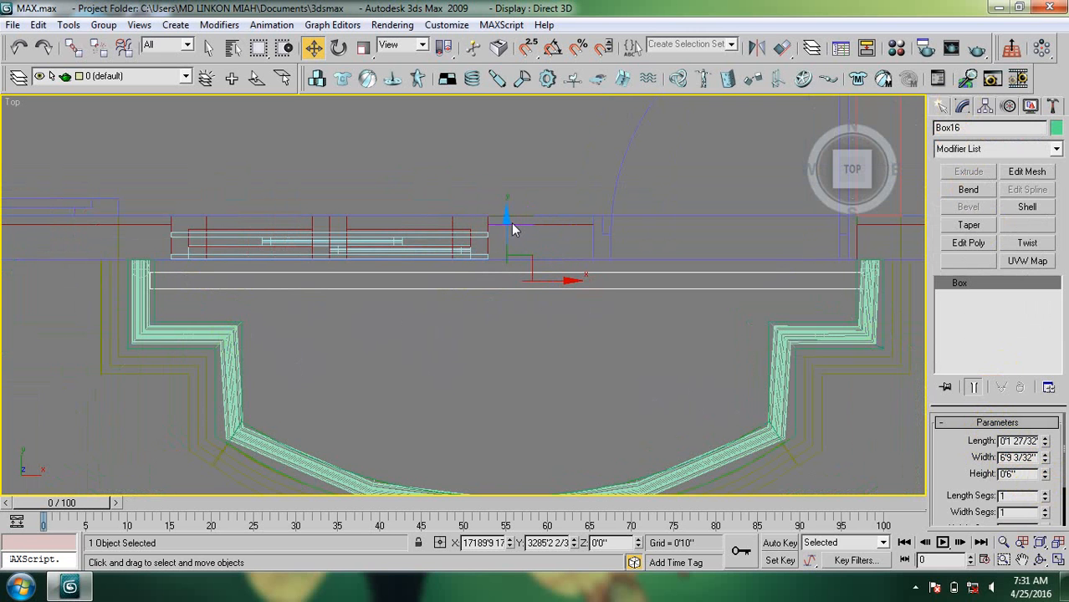
shift+drag(507, 215, 505, 246)
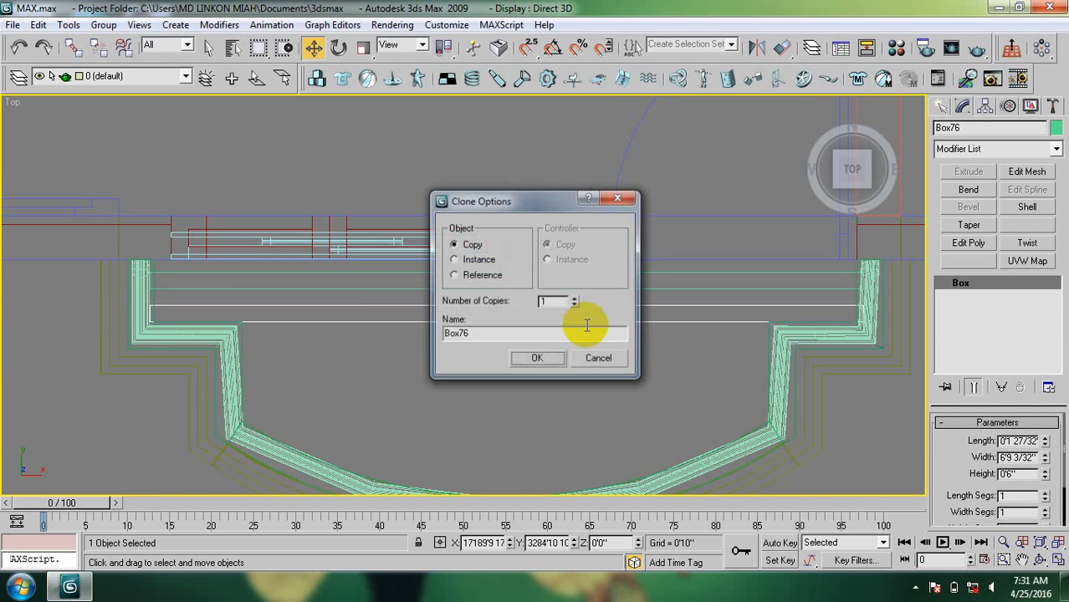
click(539, 355)
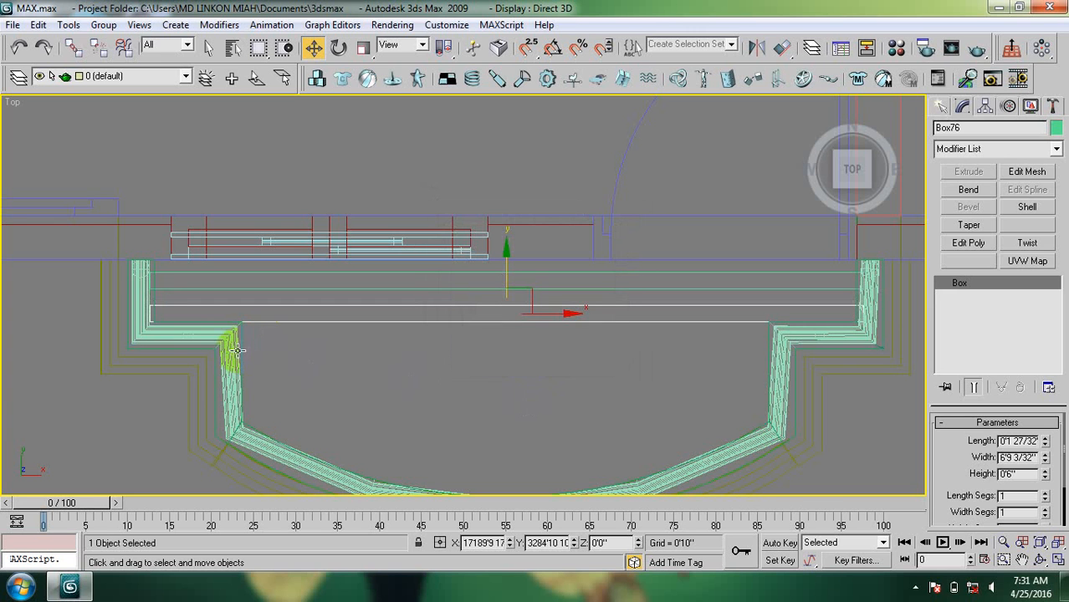
click(941, 106)
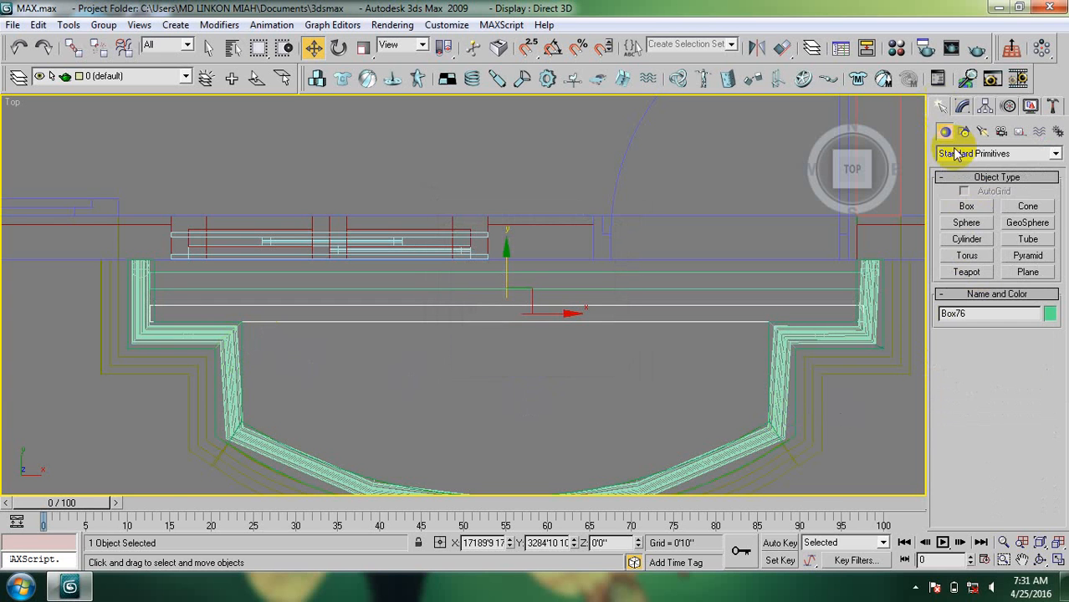
click(966, 208)
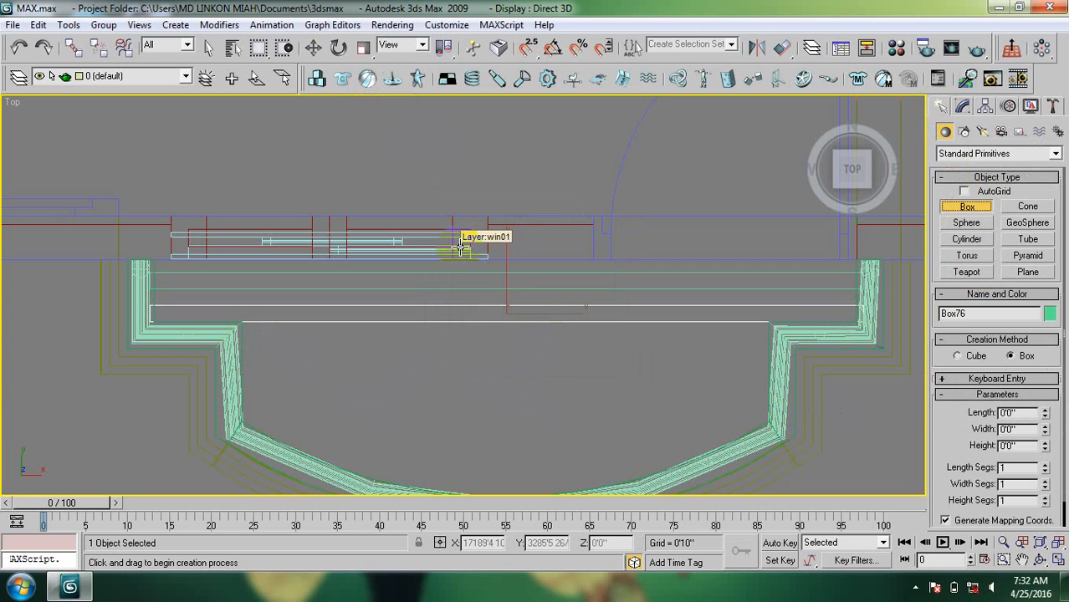
key(ctrl+z)
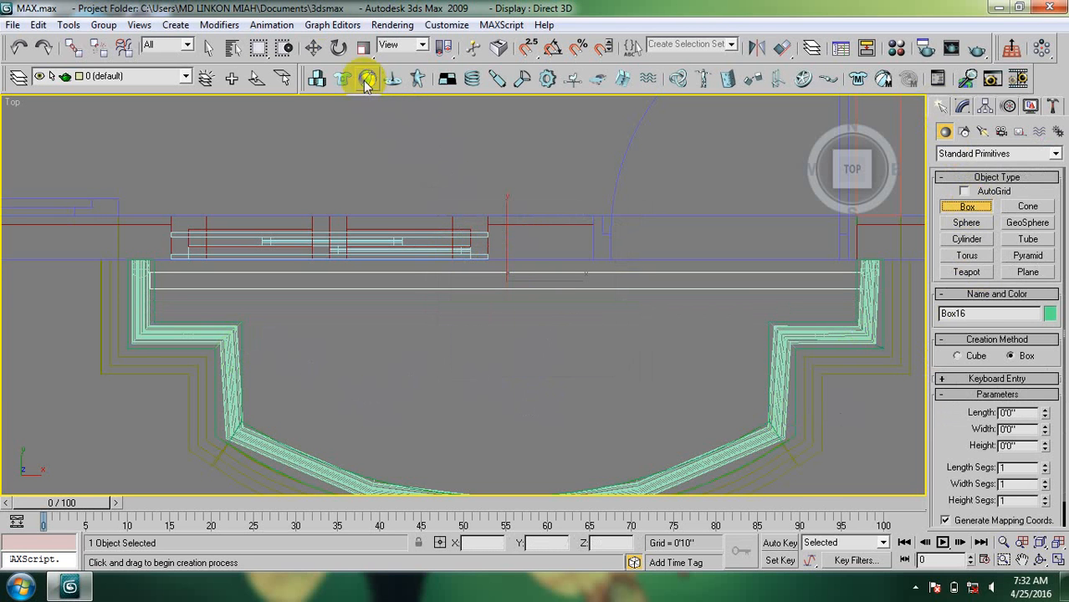
Set the wall-side box's length to 0'2" and place one parallel copy beside it toward the balcony's curved front.
click(312, 49)
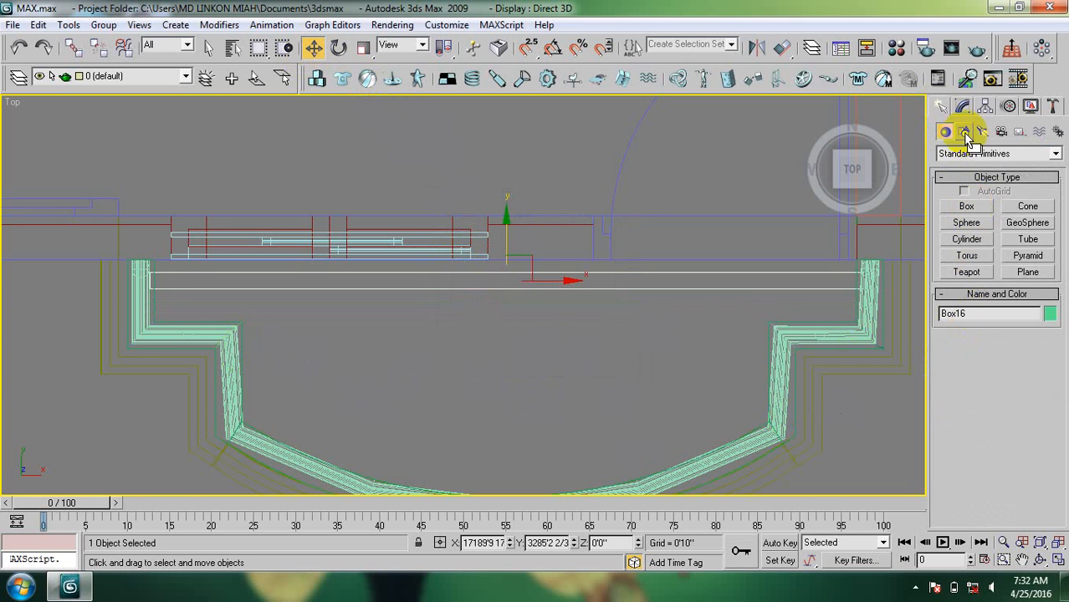
click(962, 105)
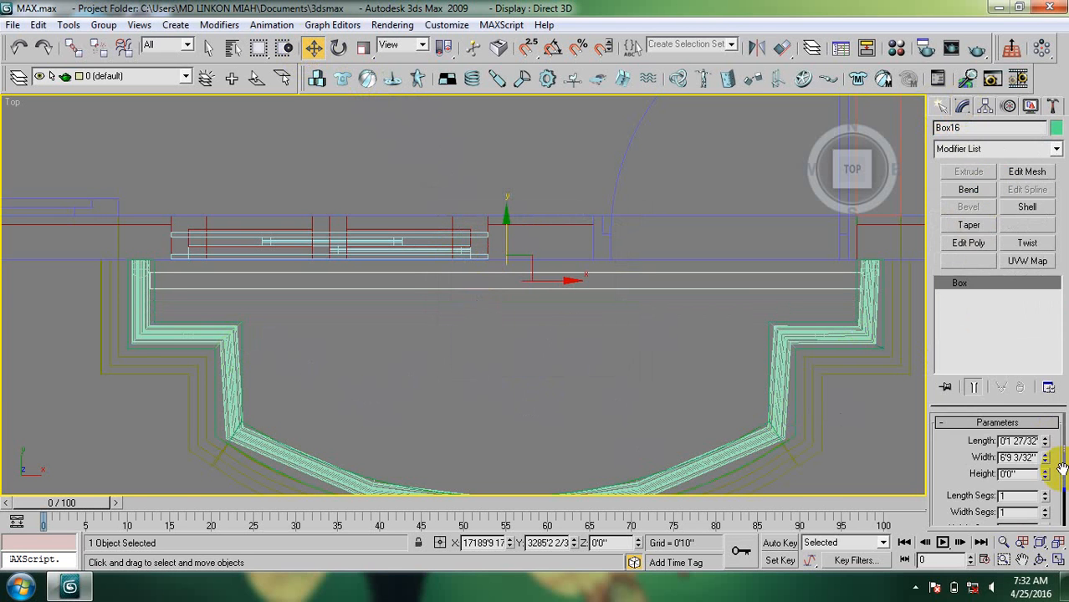
double_click(1004, 442)
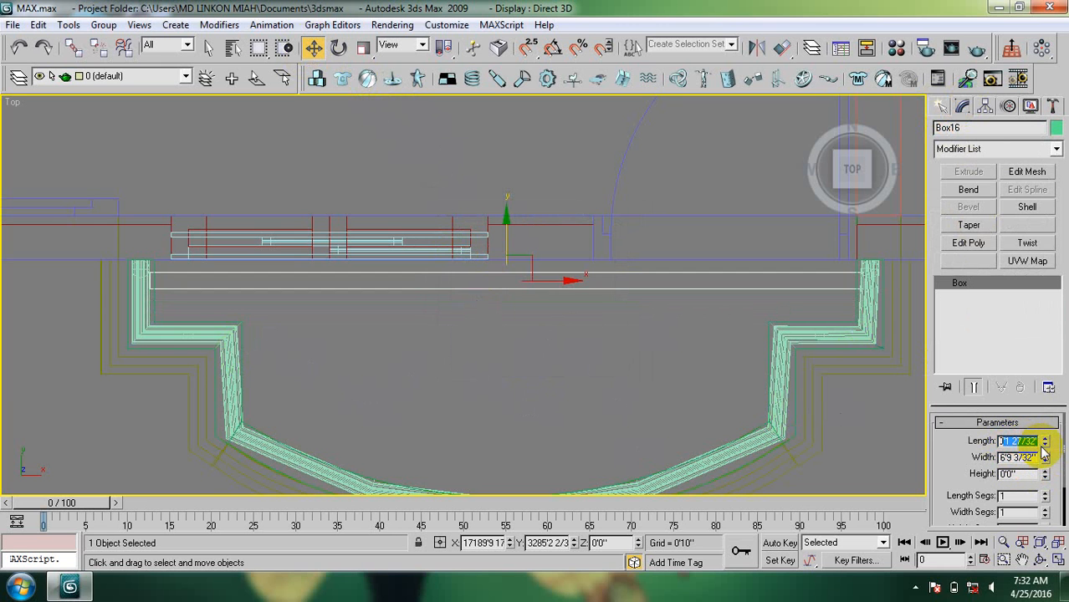
text(1)
key(Return)
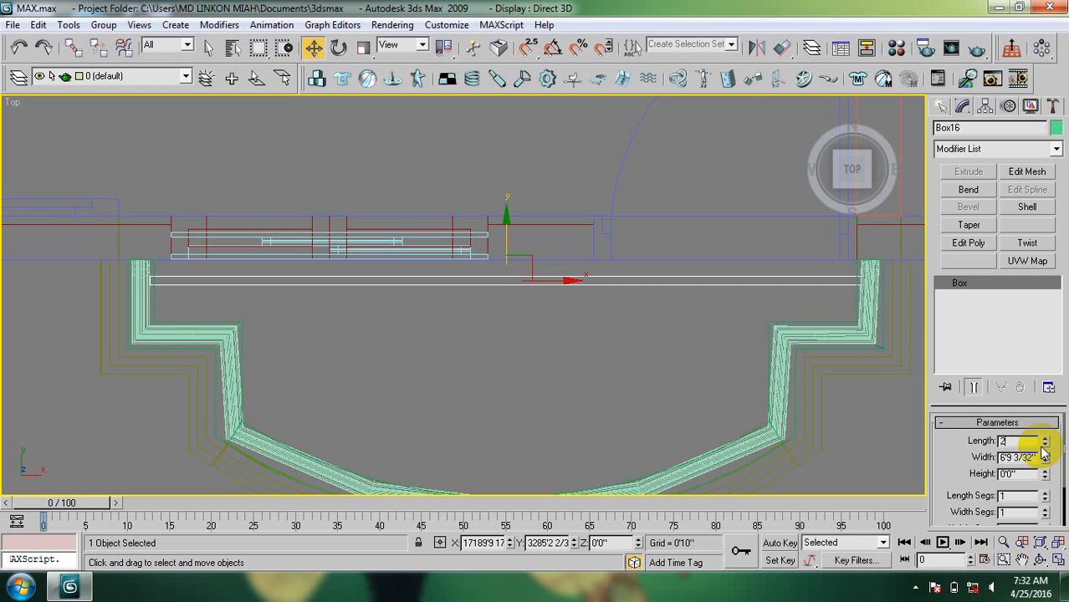
key(Return)
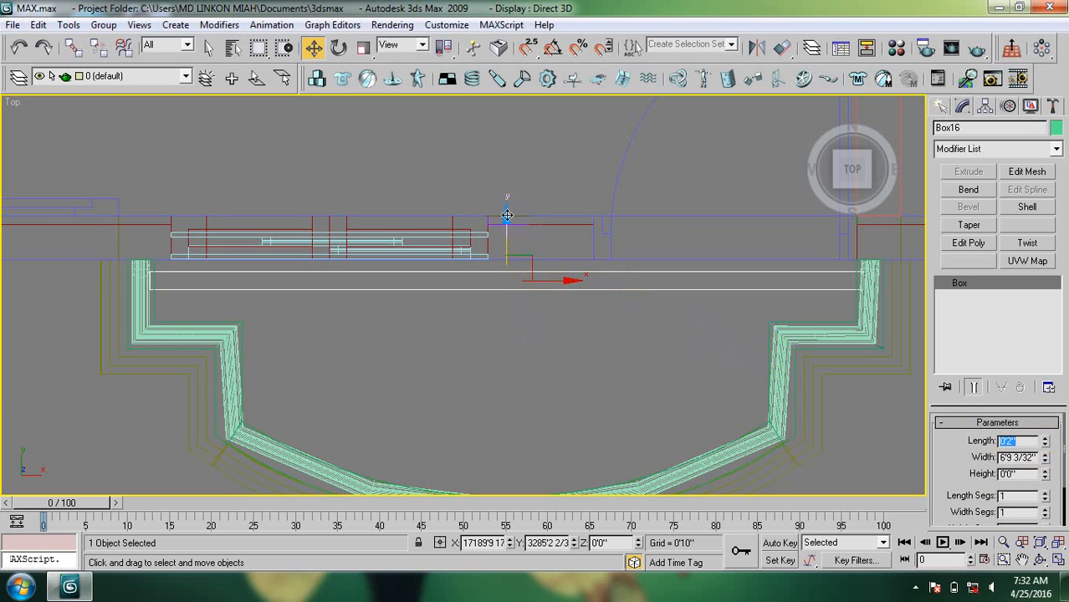
shift+drag(507, 215, 502, 243)
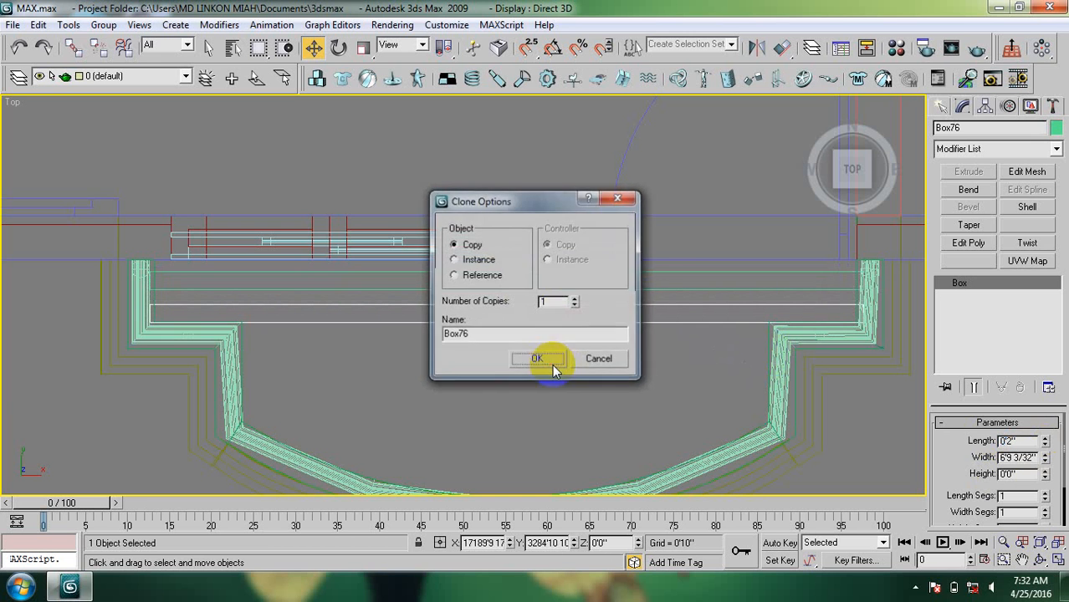
click(537, 359)
Draw a flat Box about 5'0" wide across the balcony's narrower part and set its length to 0'2".
click(943, 106)
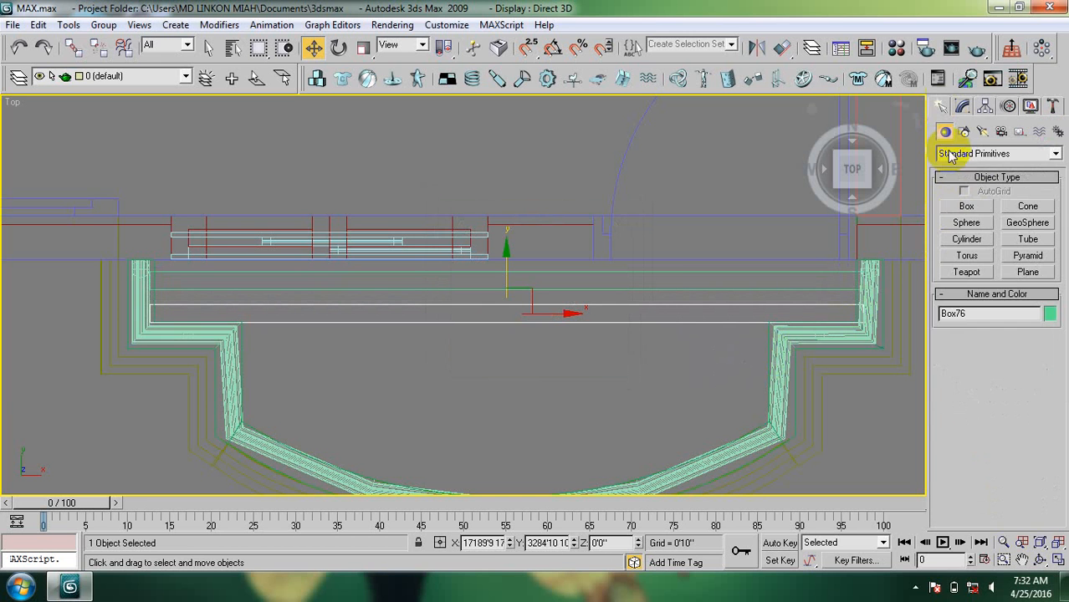
click(966, 206)
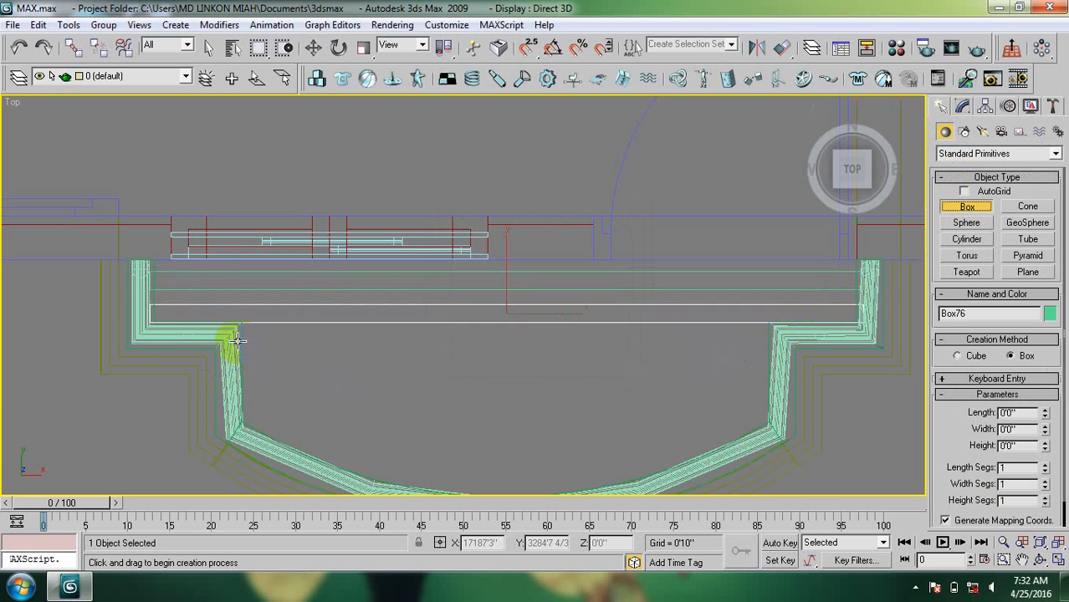
drag(238, 341, 770, 371)
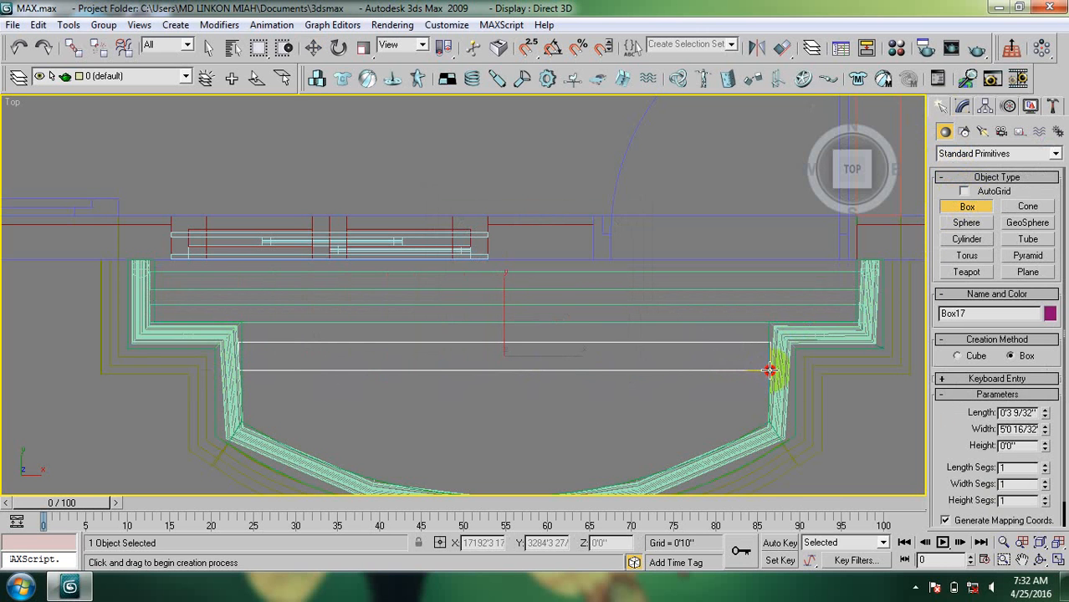
click(769, 371)
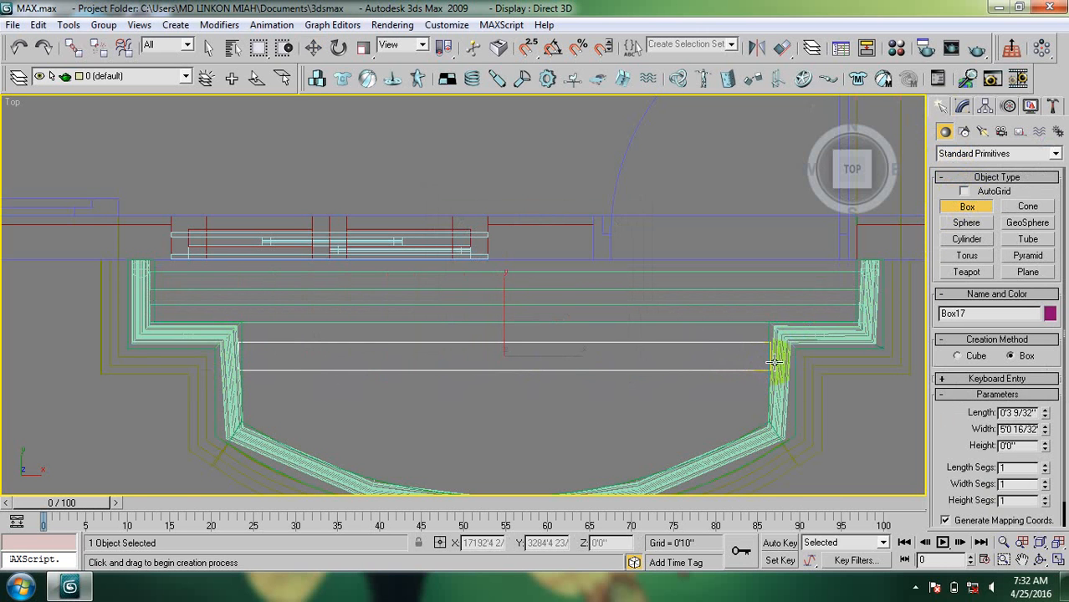
double_click(1008, 413)
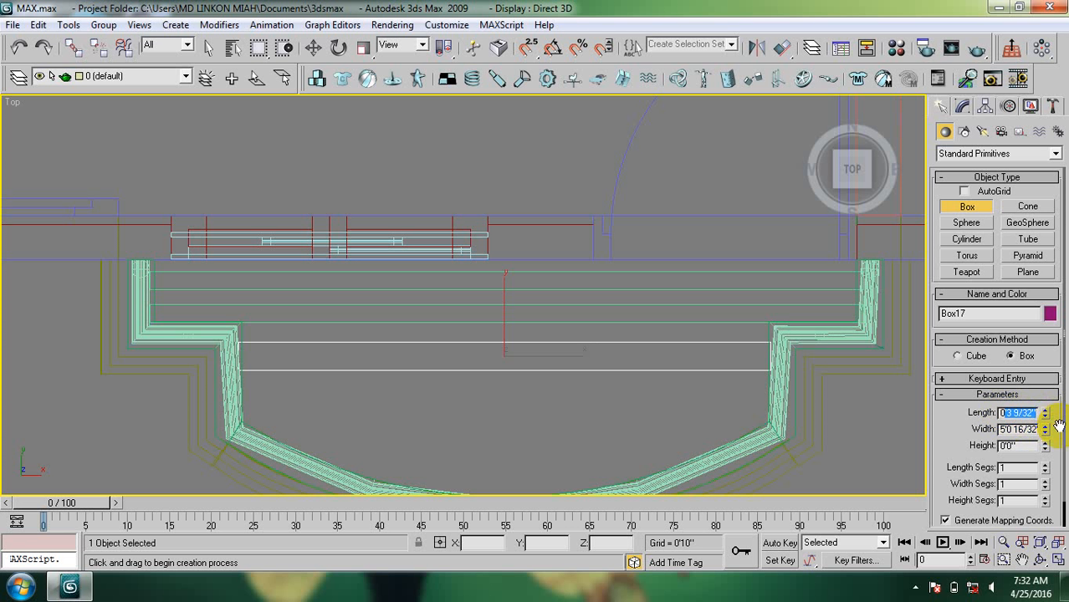
text(02)
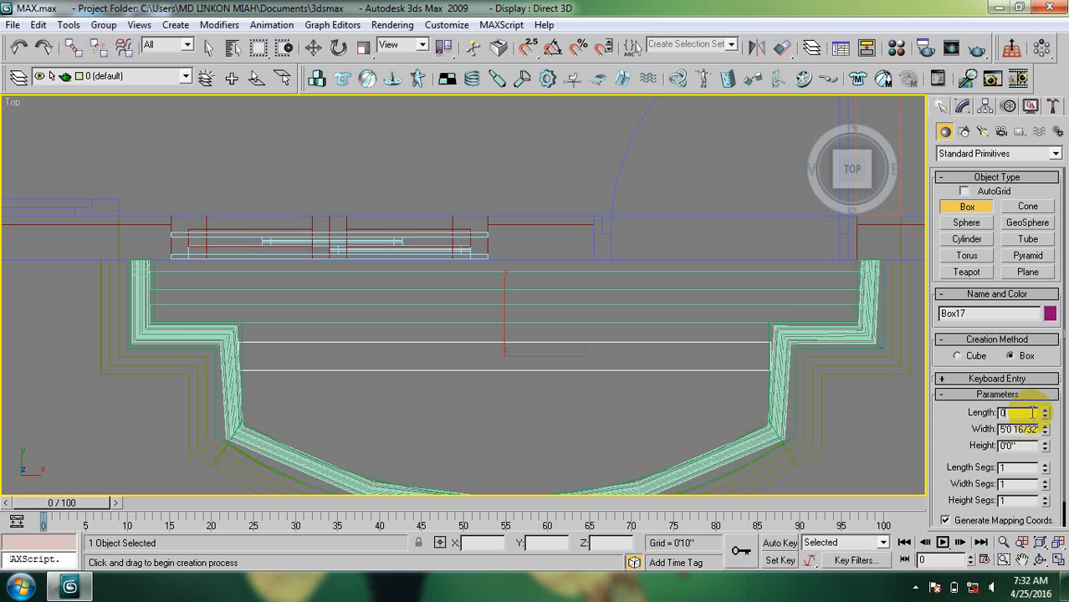
key(Return)
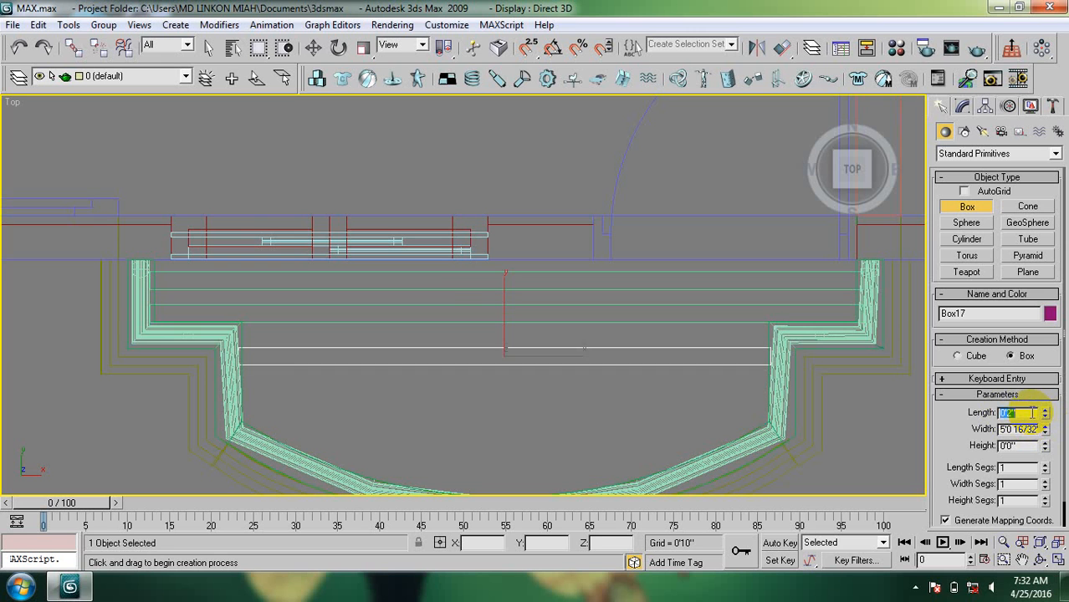
Move the narrower box slightly toward the wall to tighten its gap to the wider boxes.
click(314, 49)
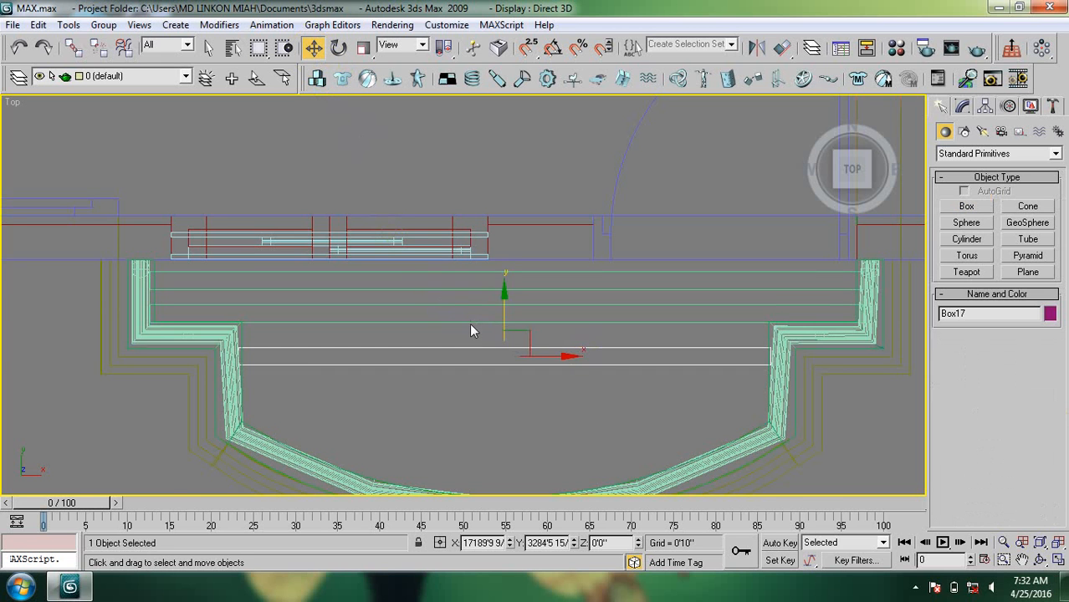
scroll(469, 323, up, 2)
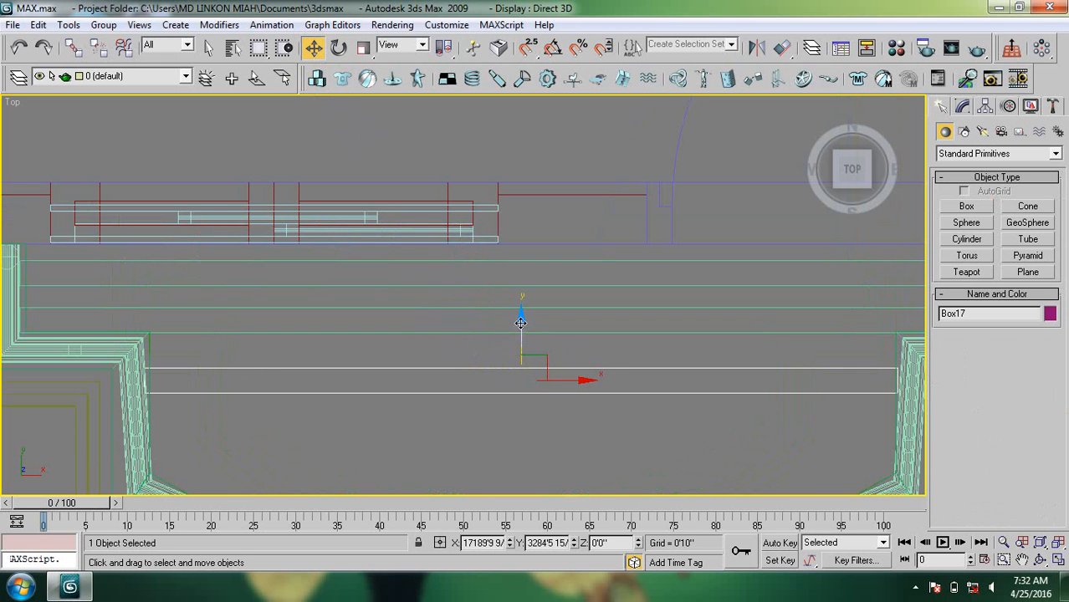
drag(520, 321, 522, 313)
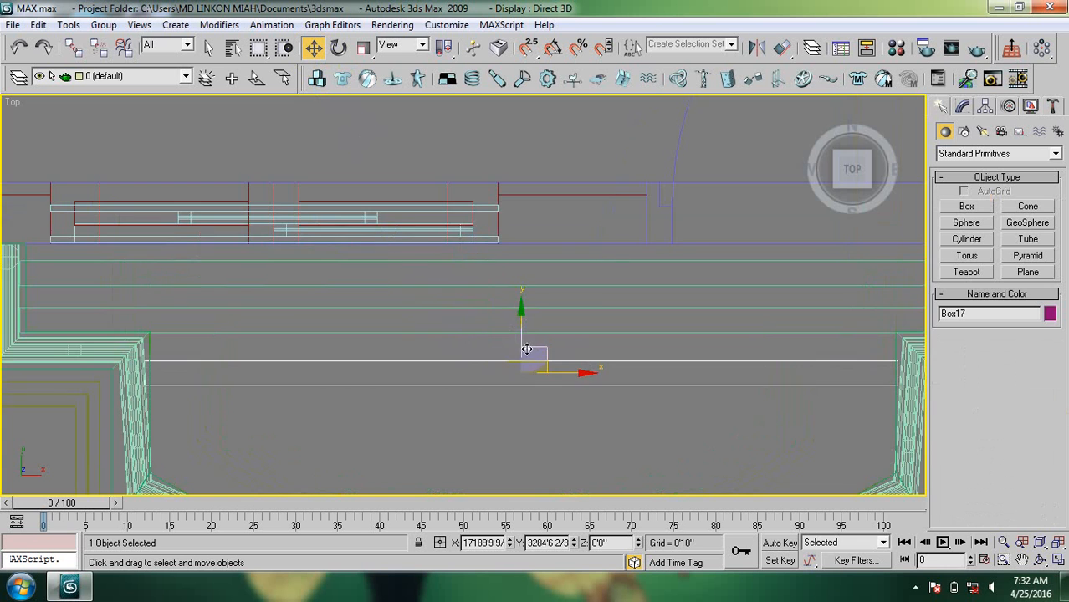
Make four copies of the narrower box about 0'4" apart toward the curved front and delete the outermost copy.
middle_drag(527, 349, 477, 308)
scroll(509, 337, down, 1)
scroll(500, 337, up, 1)
scroll(490, 303, down, 1)
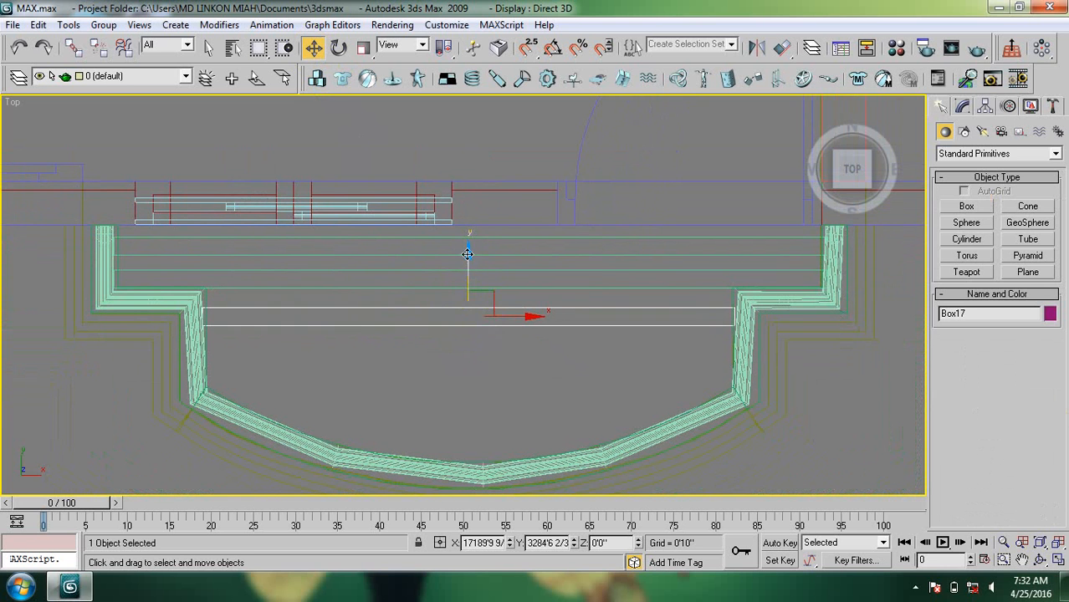
shift+drag(467, 253, 463, 290)
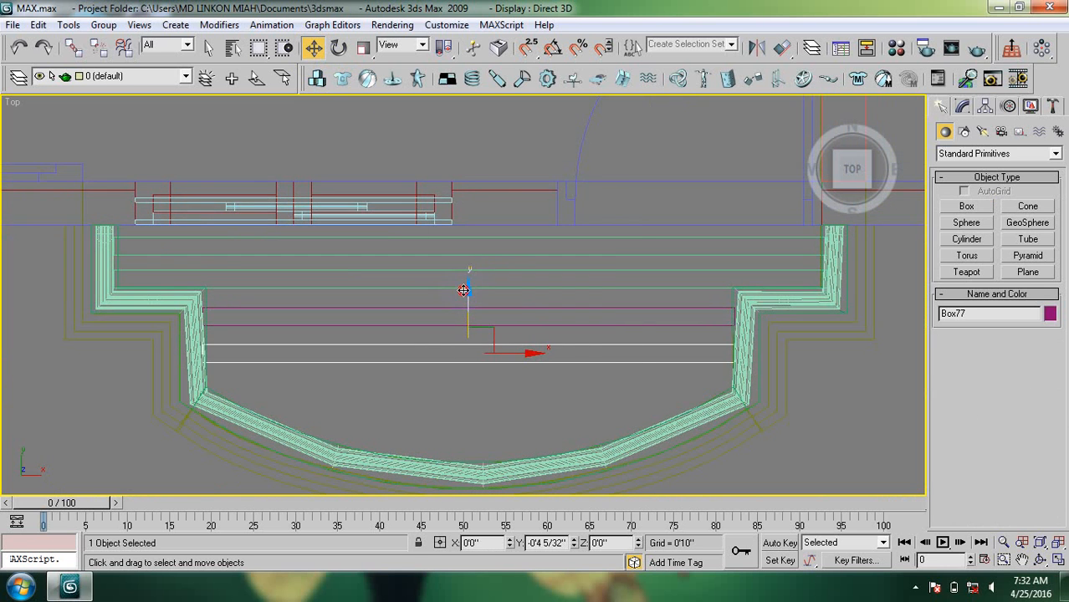
click(575, 298)
click(575, 298)
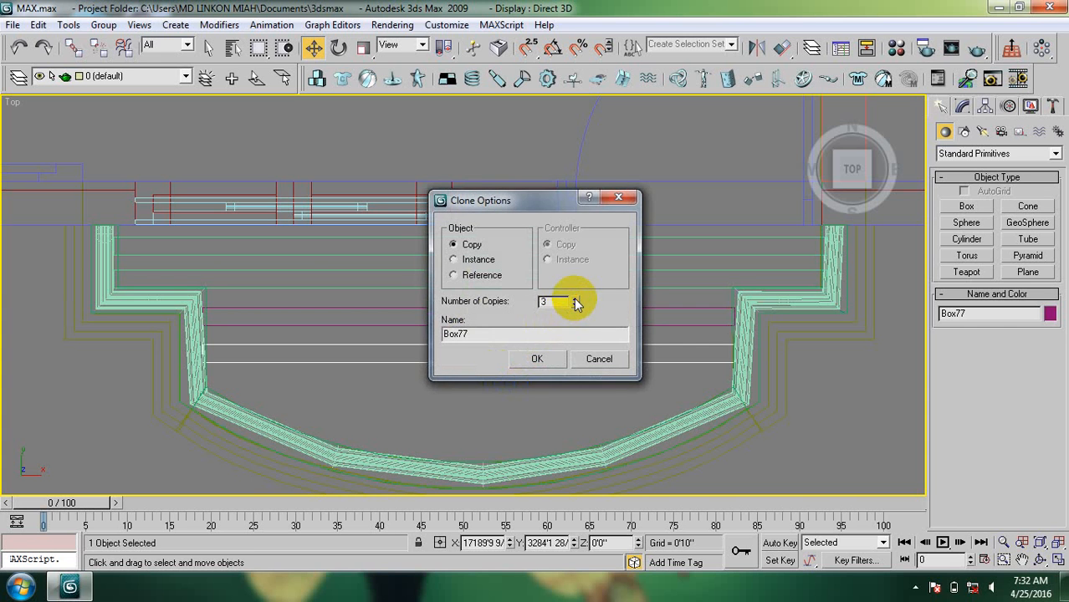
click(575, 298)
click(537, 359)
middle_drag(708, 480, 694, 415)
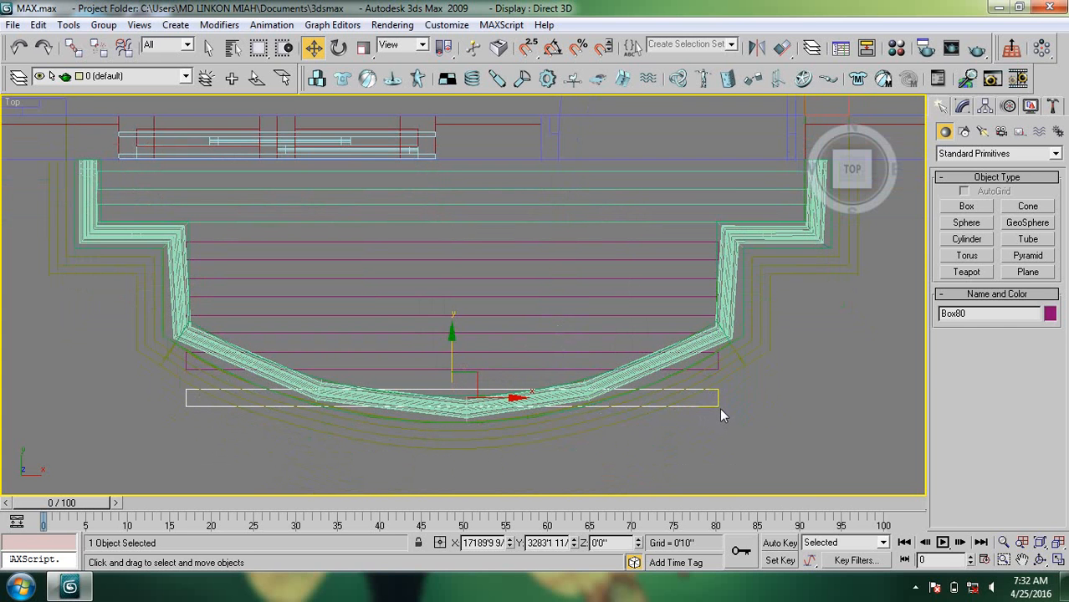
key(Delete)
Scale the box nearest the curved front down along X so its ends fit within the curved parapet, then deselect it.
middle_drag(328, 358, 352, 350)
scroll(232, 357, up, 2)
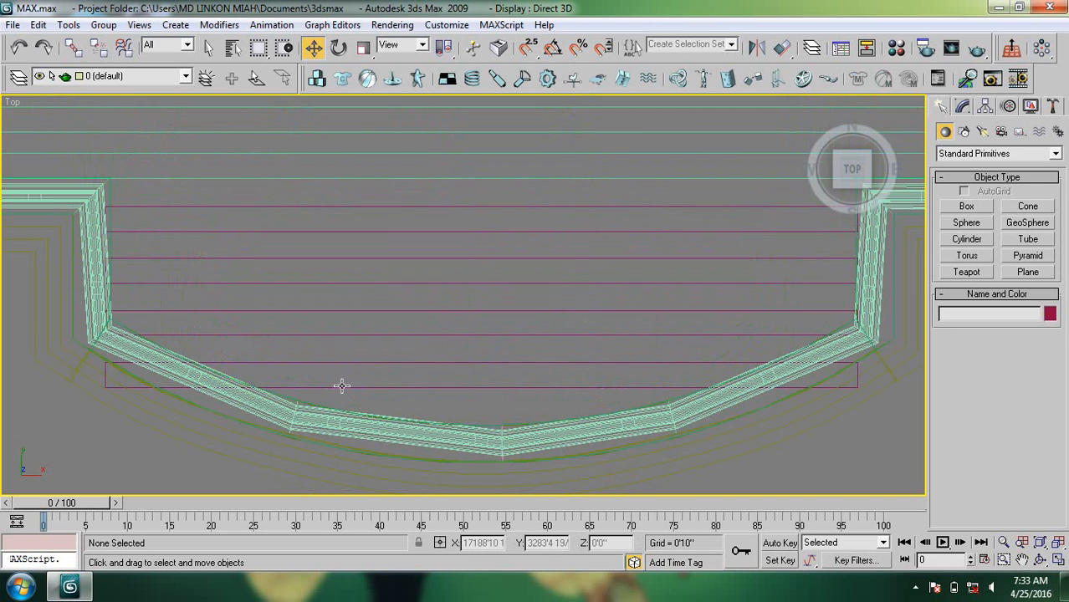
click(380, 386)
middle_drag(711, 390, 700, 385)
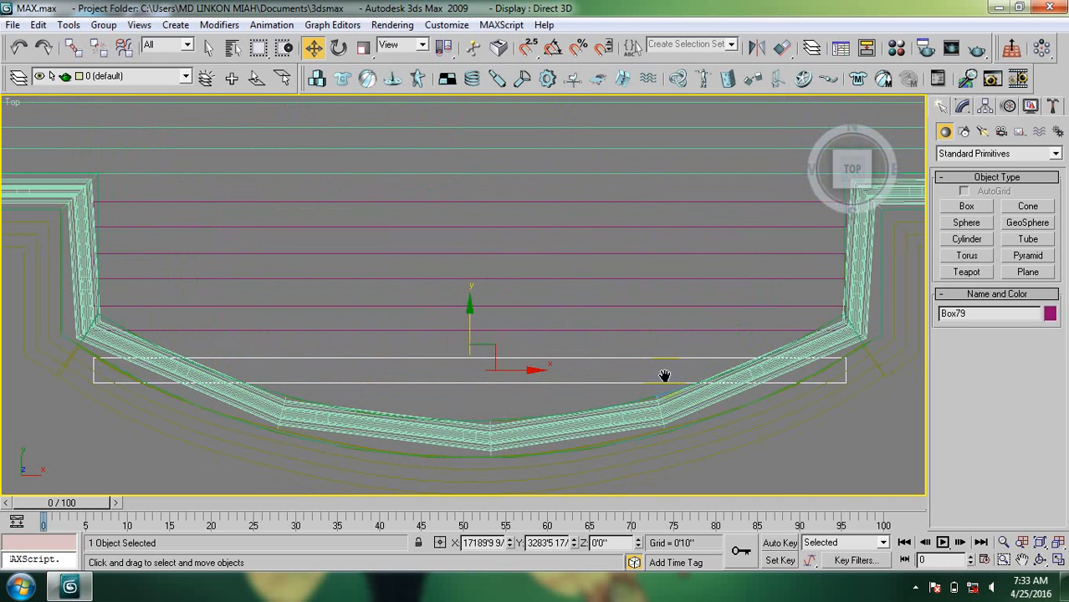
click(363, 48)
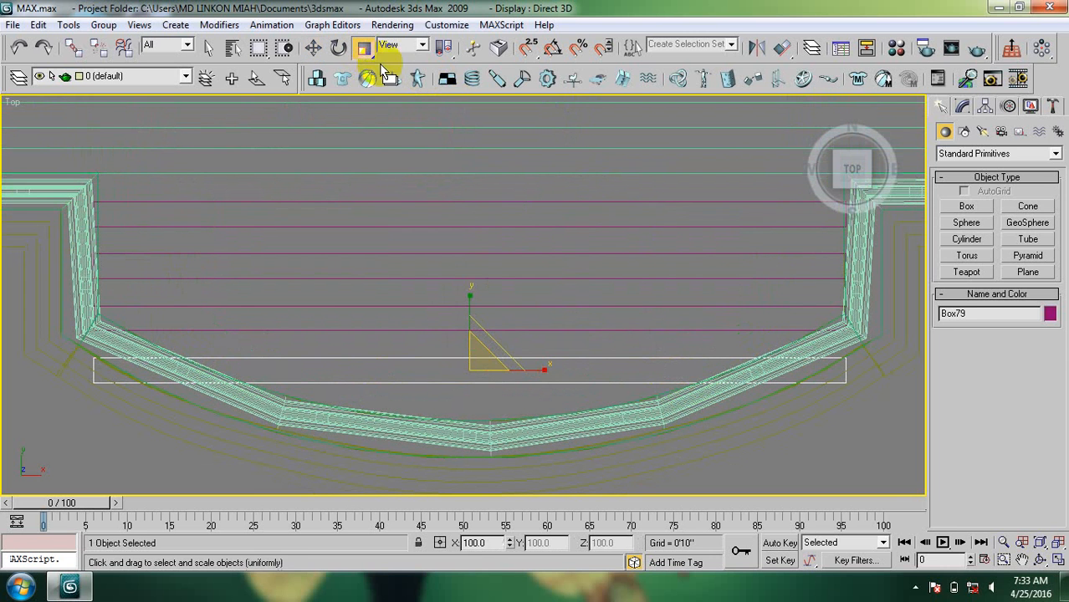
drag(534, 371, 429, 366)
click(409, 354)
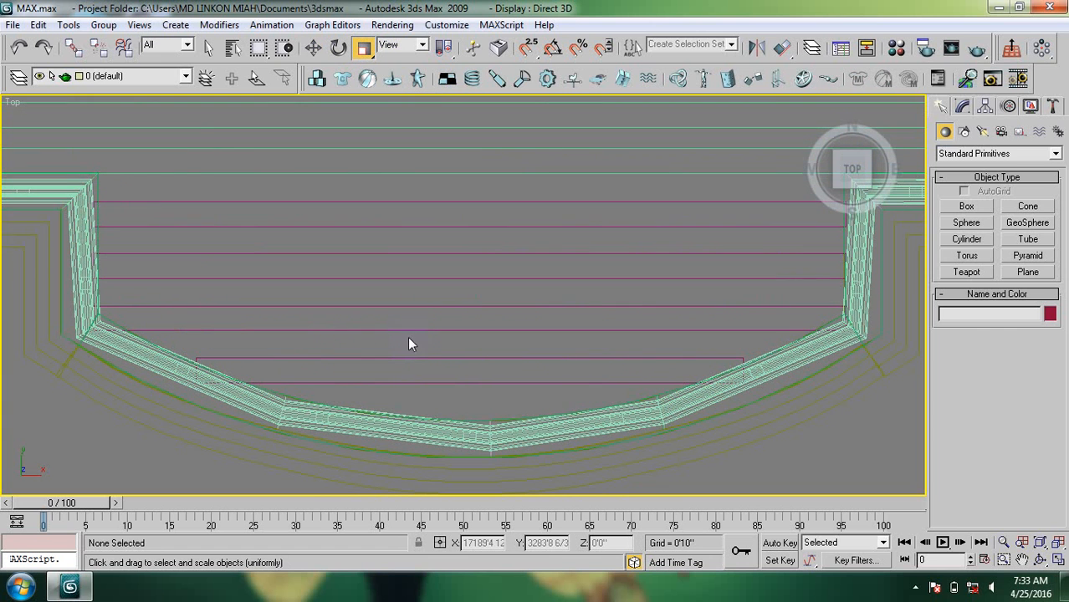
Select all the parallel slats across the balcony and set their object color to dark teal.
scroll(410, 343, down, 3)
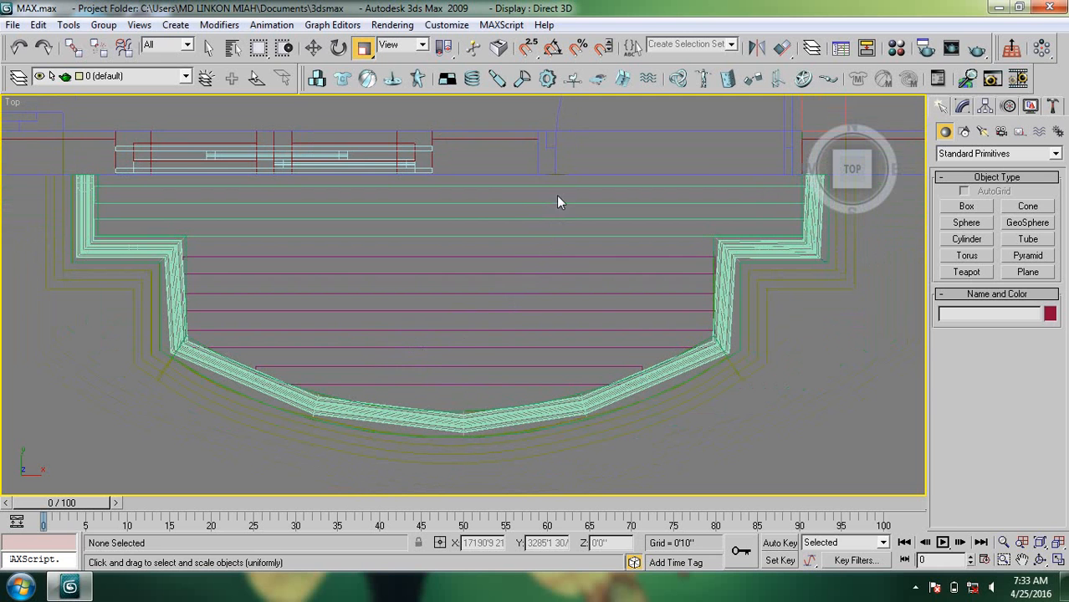
drag(556, 195, 448, 384)
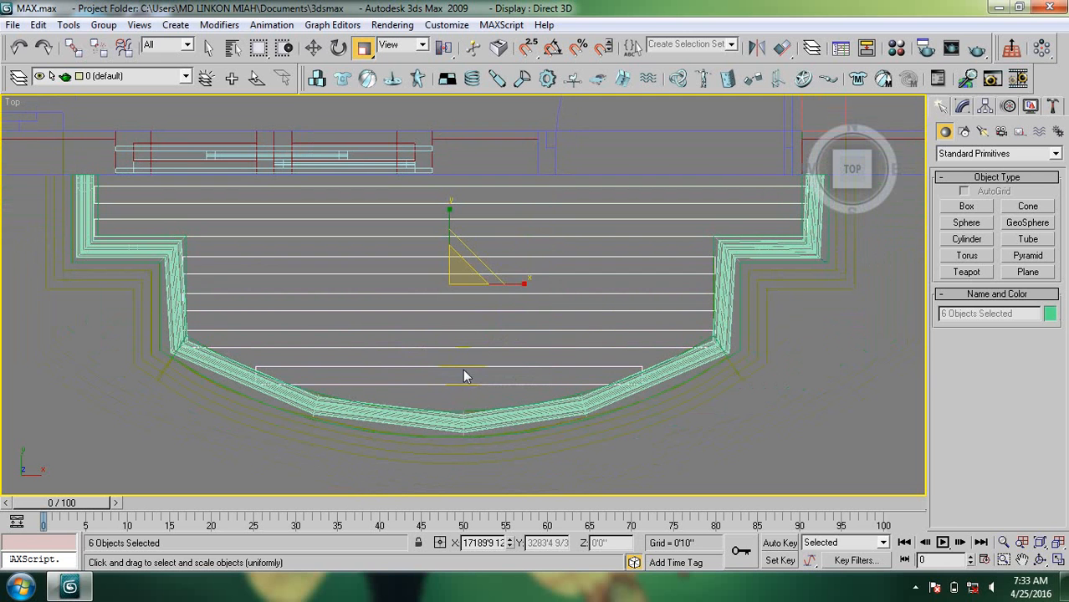
click(1049, 314)
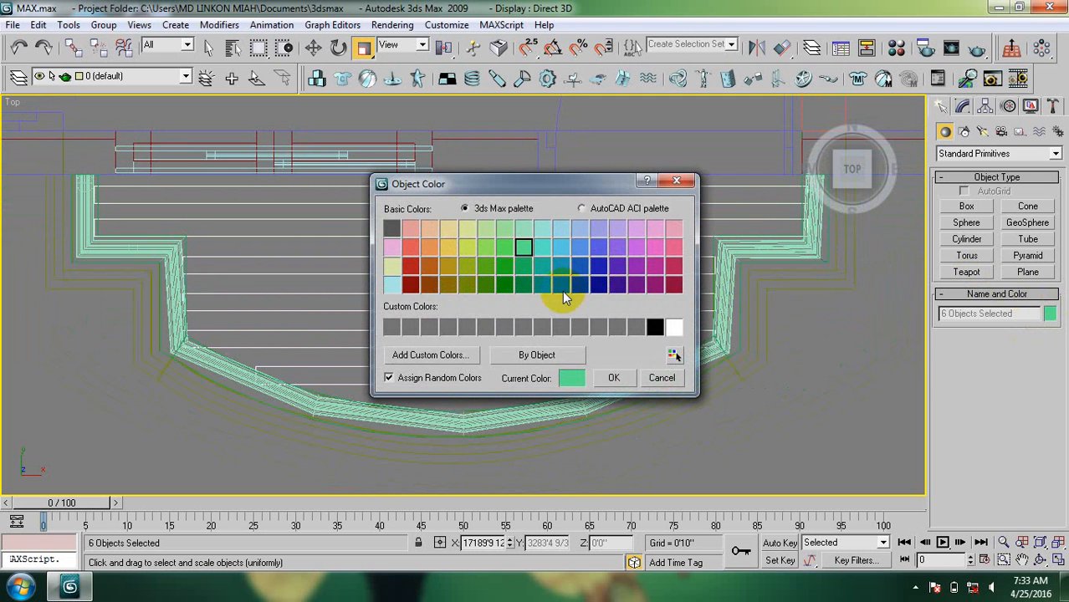
click(544, 266)
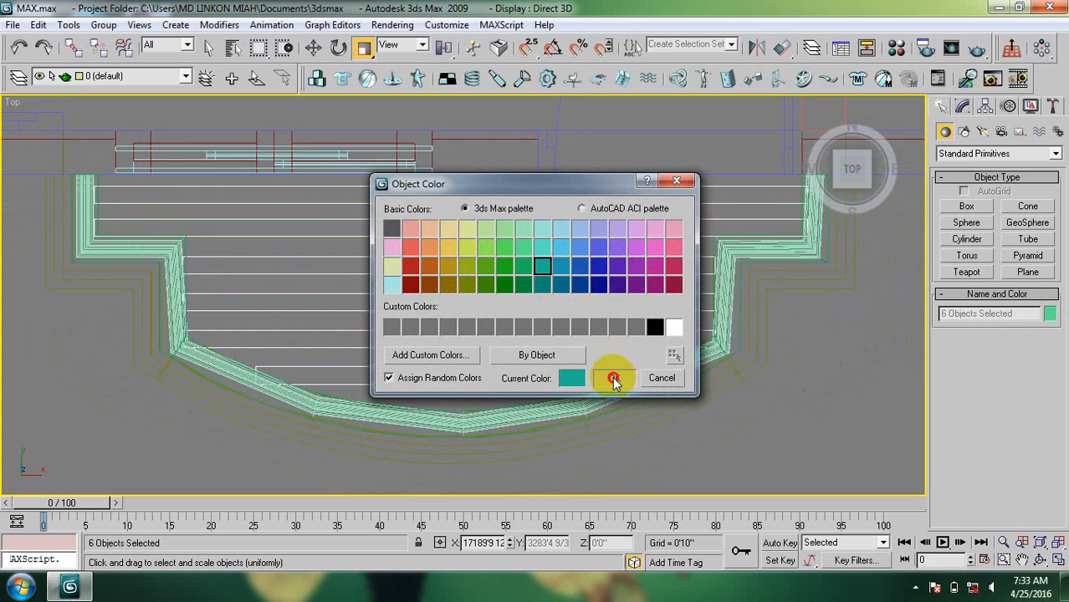
click(613, 378)
Group the recolored slats into one object with the default group name and leave it deselected.
click(104, 25)
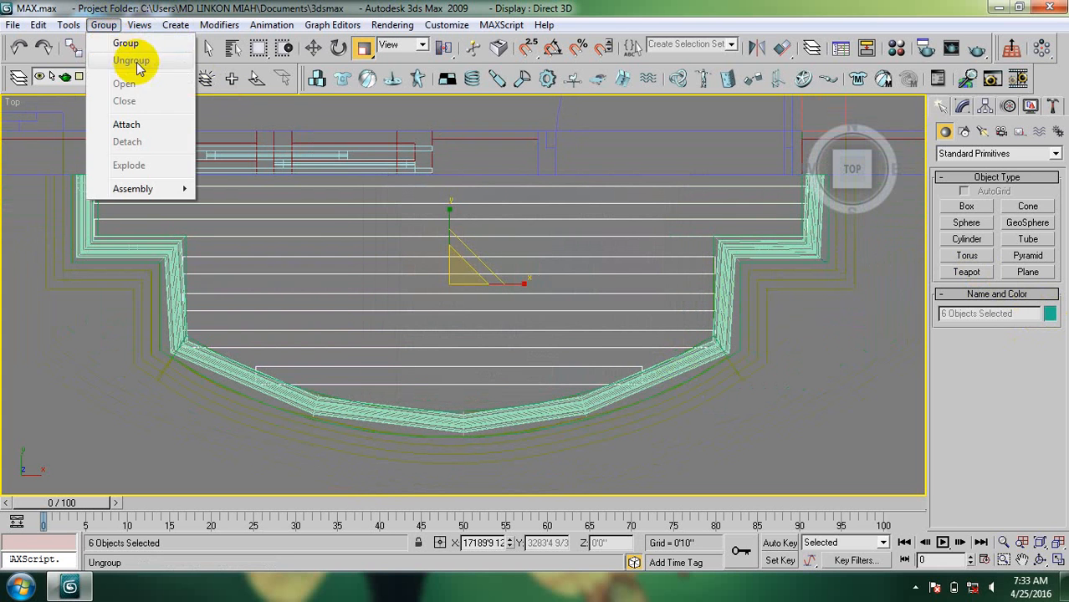
click(117, 37)
click(546, 319)
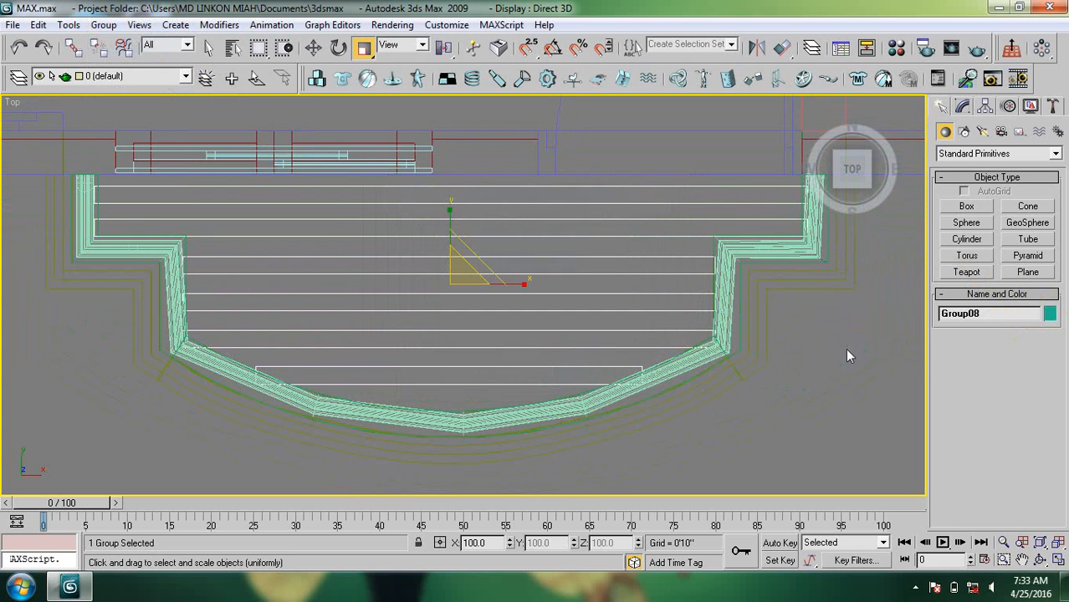
click(809, 358)
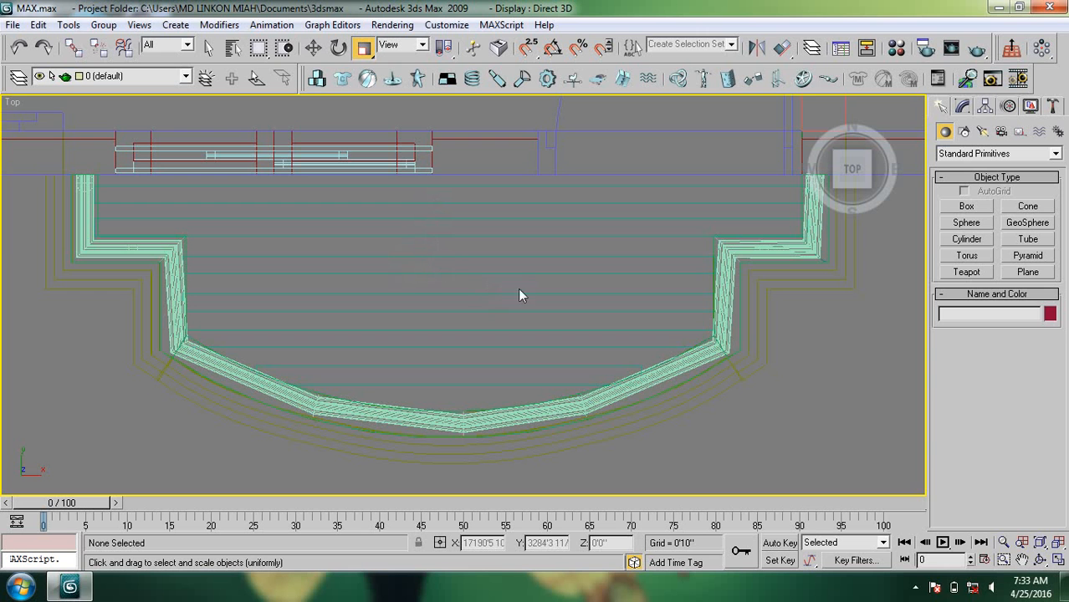
drag(589, 190, 434, 393)
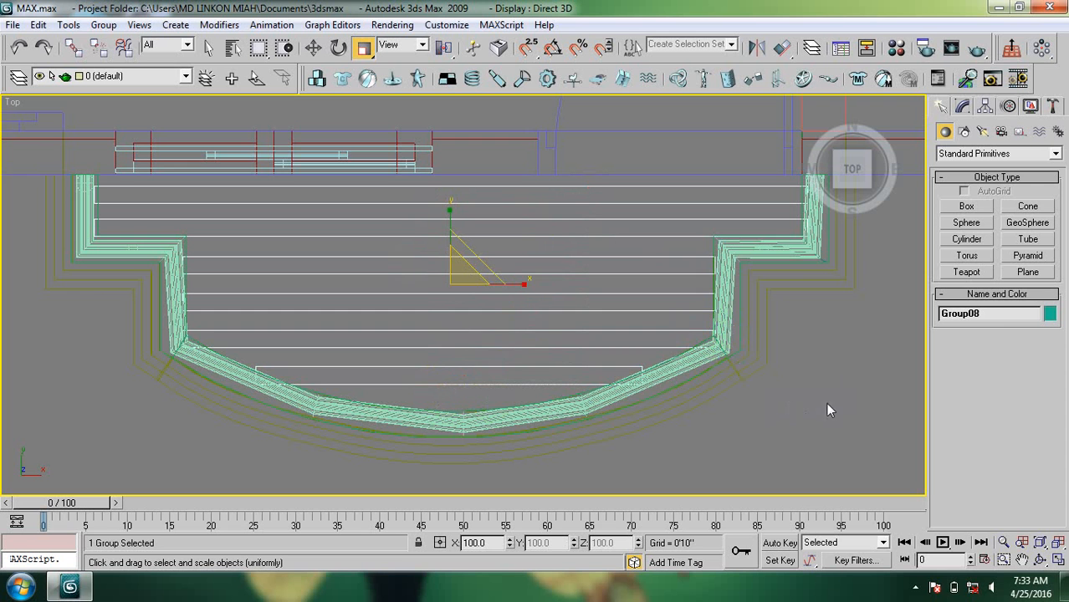
click(842, 365)
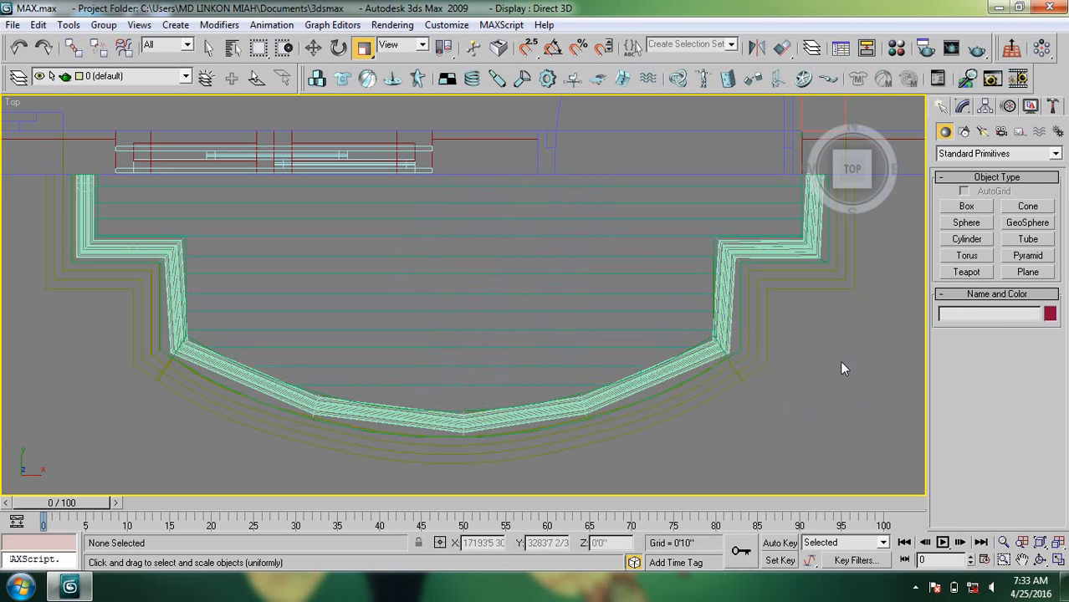
Draw a Box about 0'7" long, perpendicular to the slats, in the balcony's side recess nearest the door and set its width to 0'2".
middle_drag(204, 239, 190, 241)
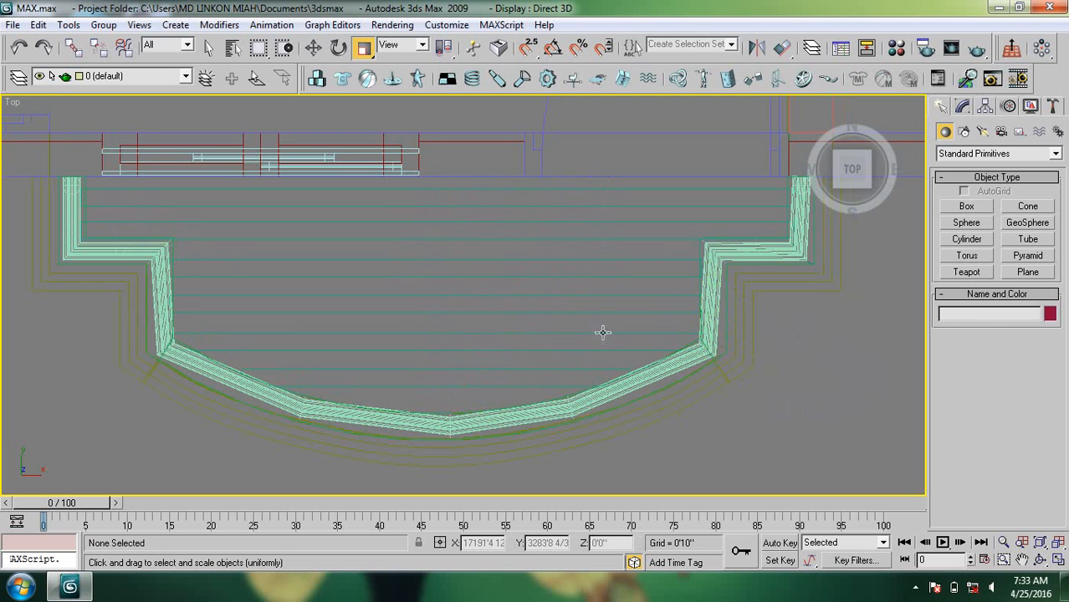
click(966, 206)
middle_drag(730, 247, 685, 260)
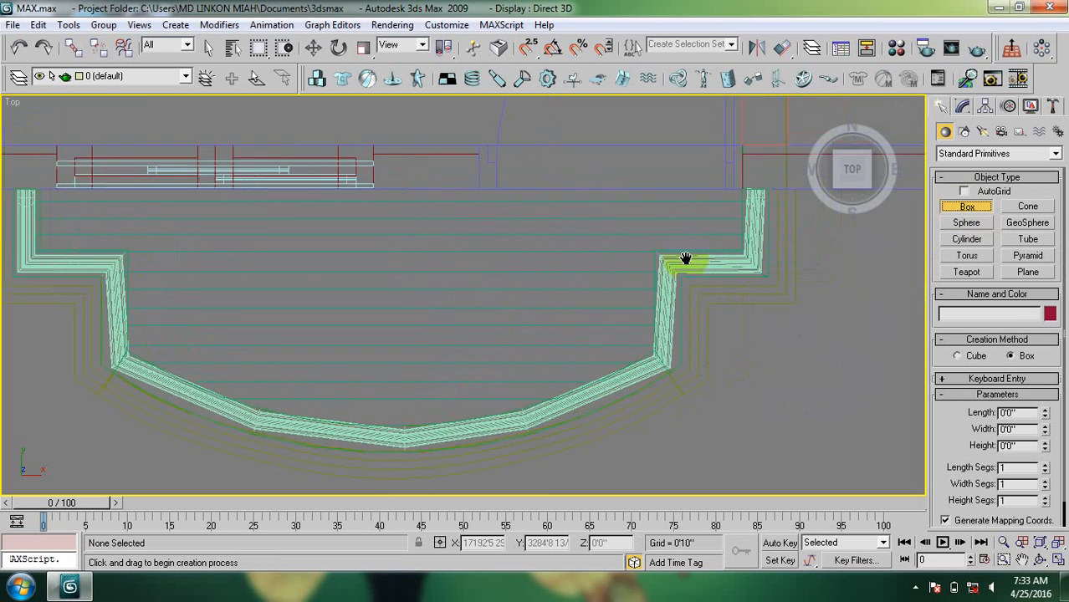
scroll(652, 259, up, 6)
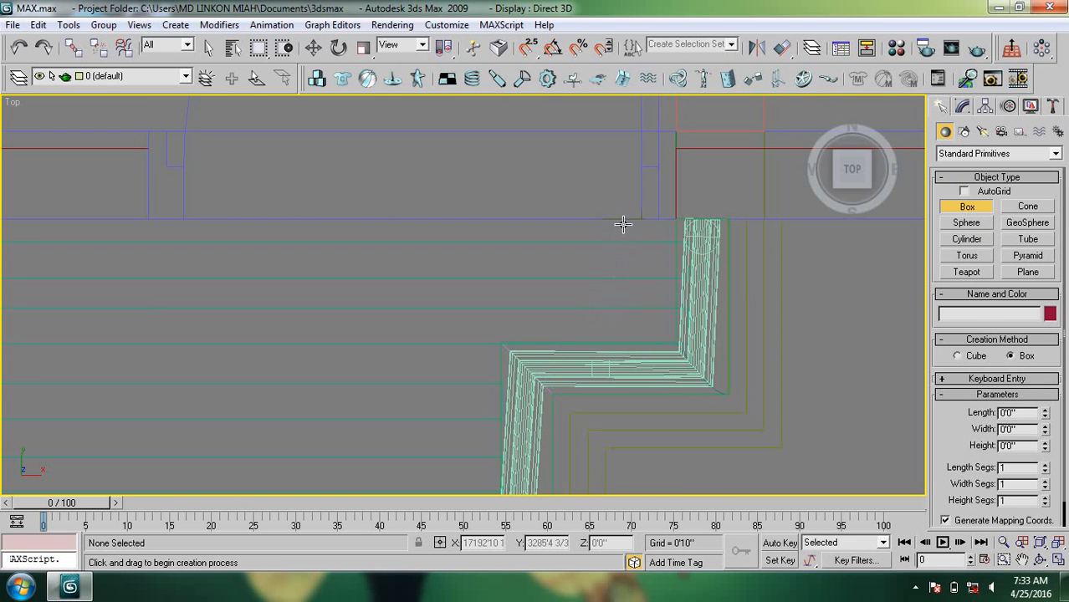
drag(624, 221, 594, 351)
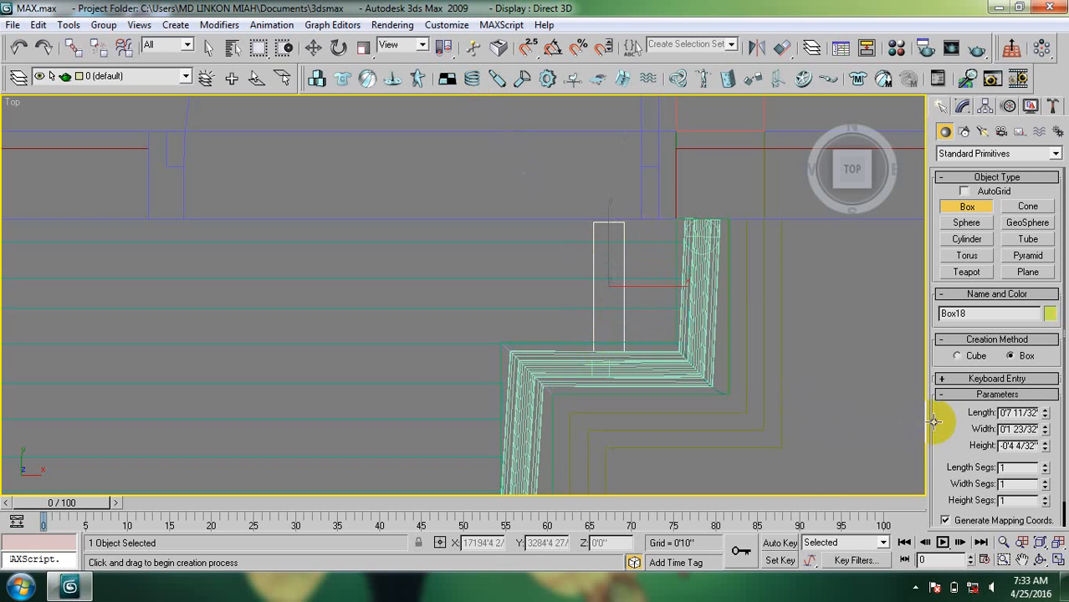
click(959, 423)
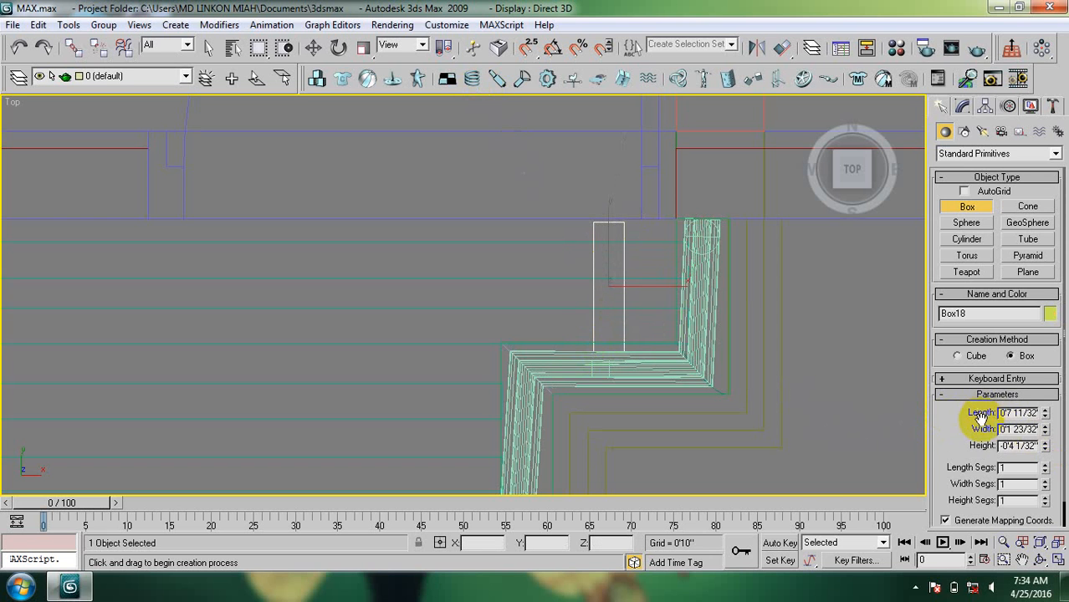
double_click(1028, 429)
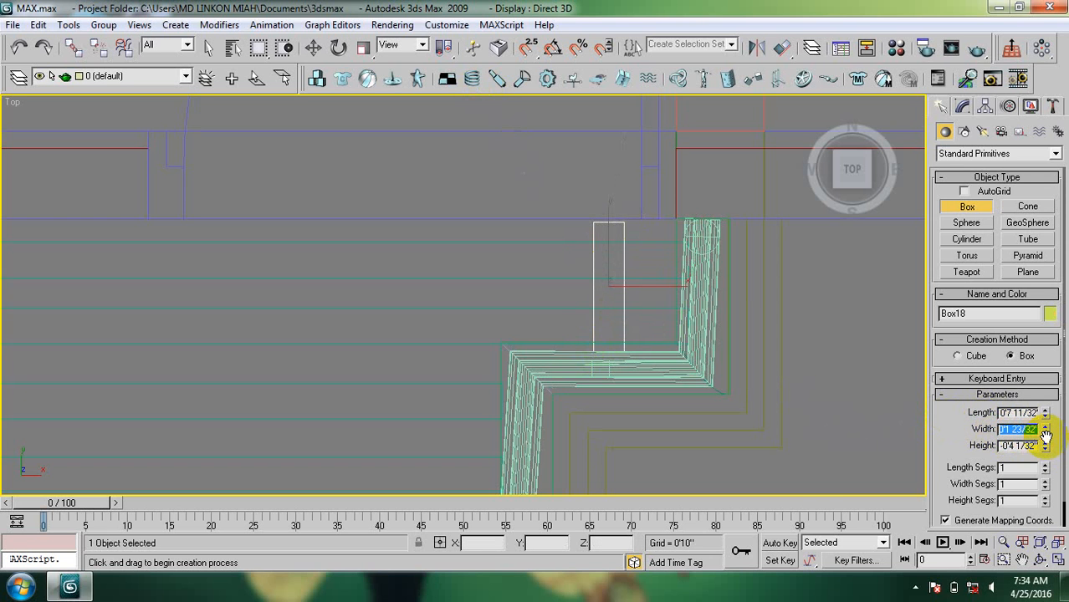
text(2)
key(Return)
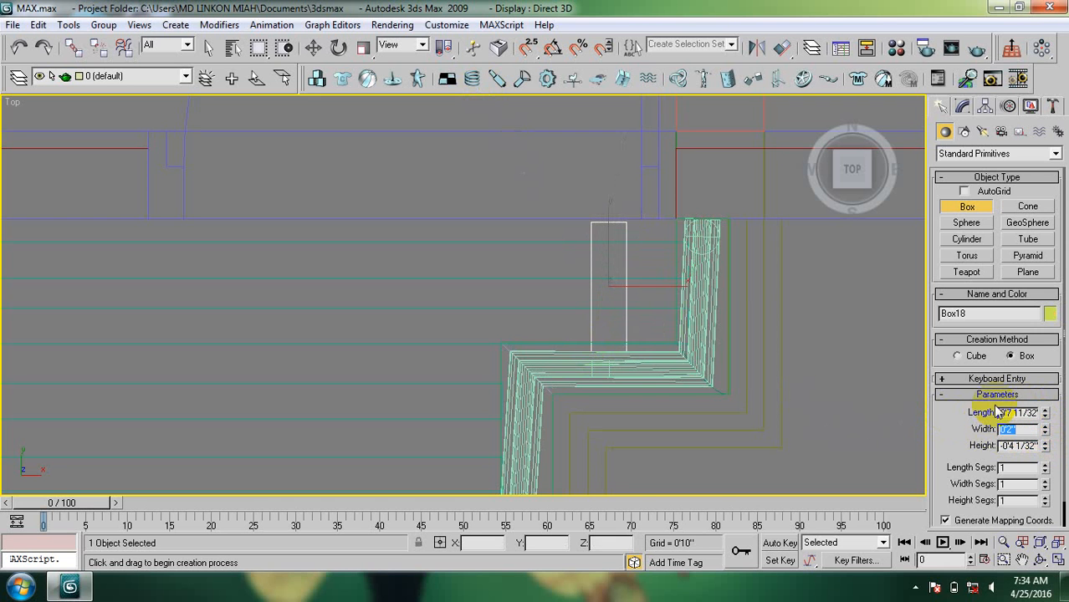
double_click(1030, 447)
drag(1004, 446, 1055, 449)
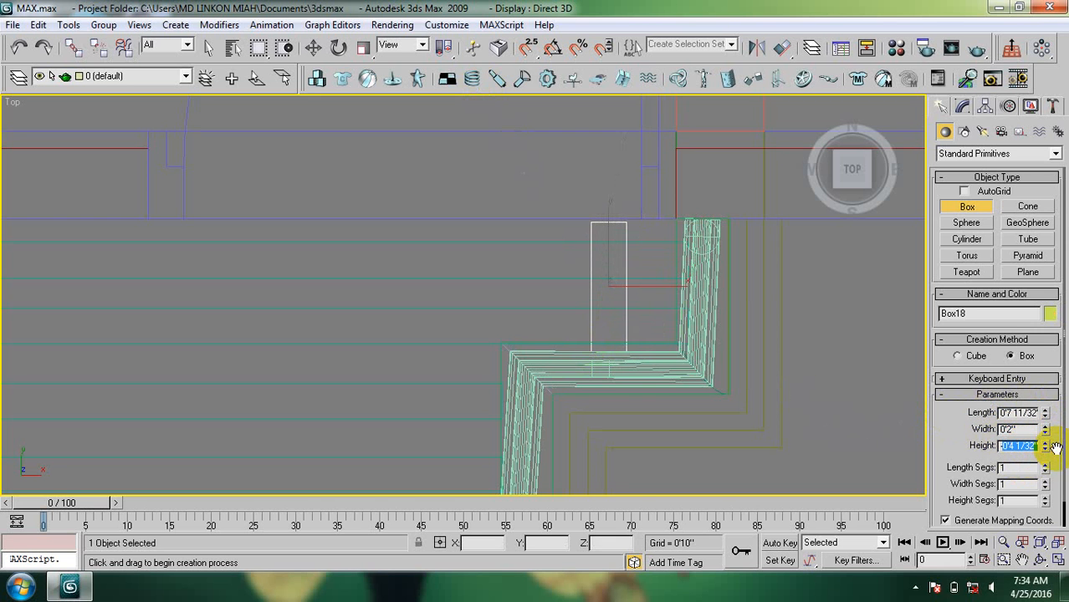
text(-)
Move the short crosswise box slightly toward the outer parapet and make one copy about 0'5 1/2" toward the balcony's middle.
click(315, 47)
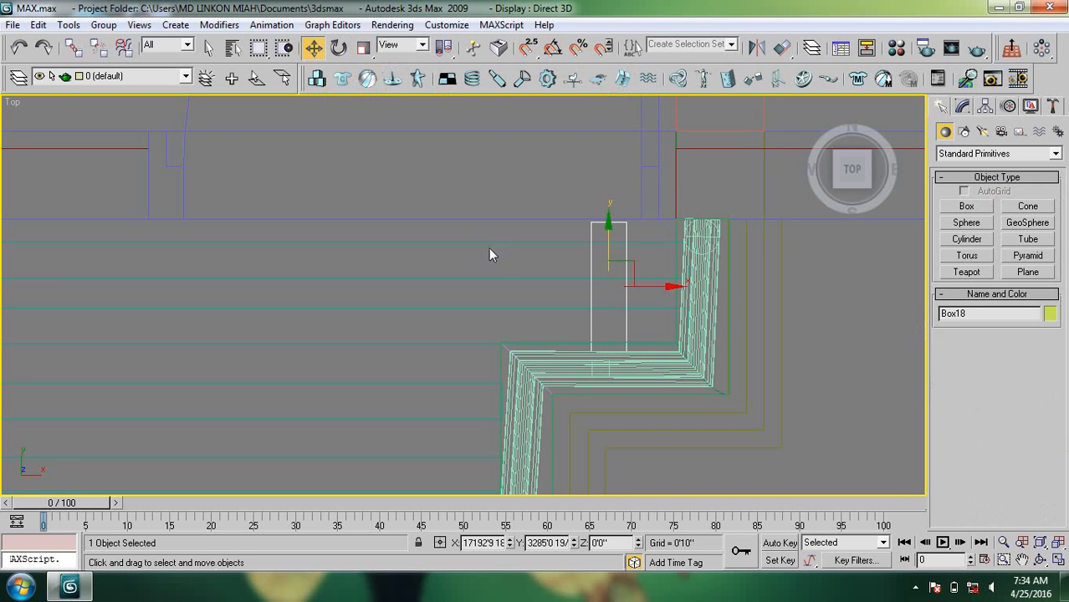
drag(665, 287, 686, 287)
middle_drag(510, 356, 565, 370)
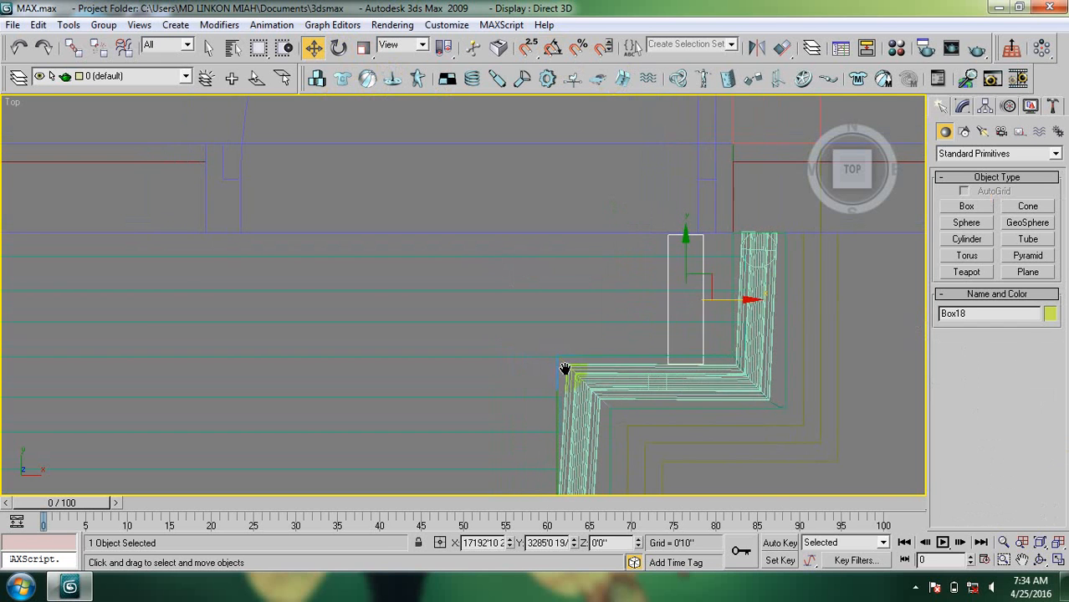
shift+drag(750, 301, 649, 301)
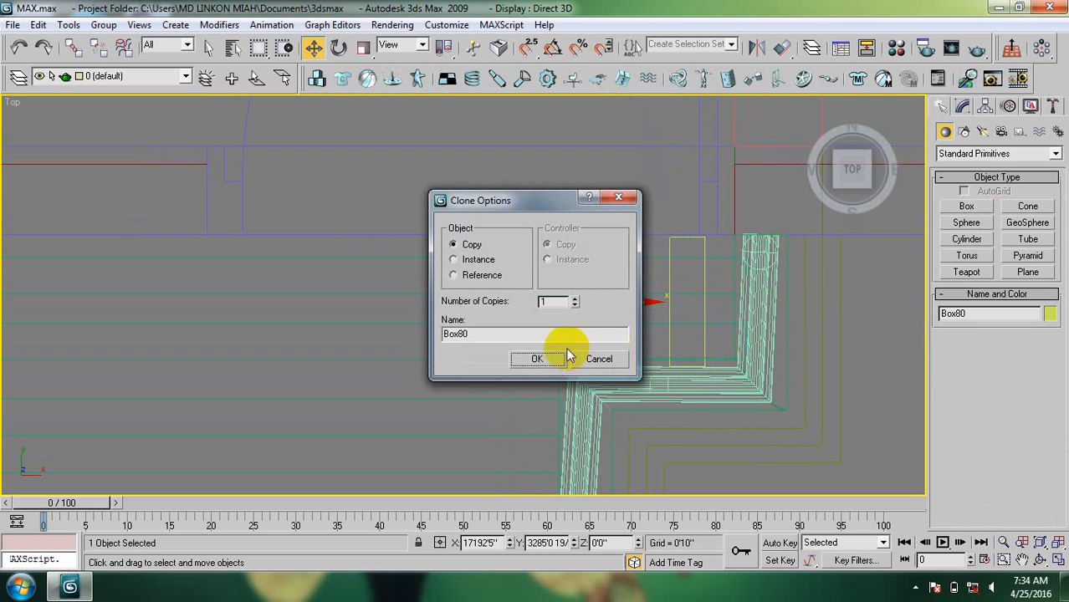
click(539, 358)
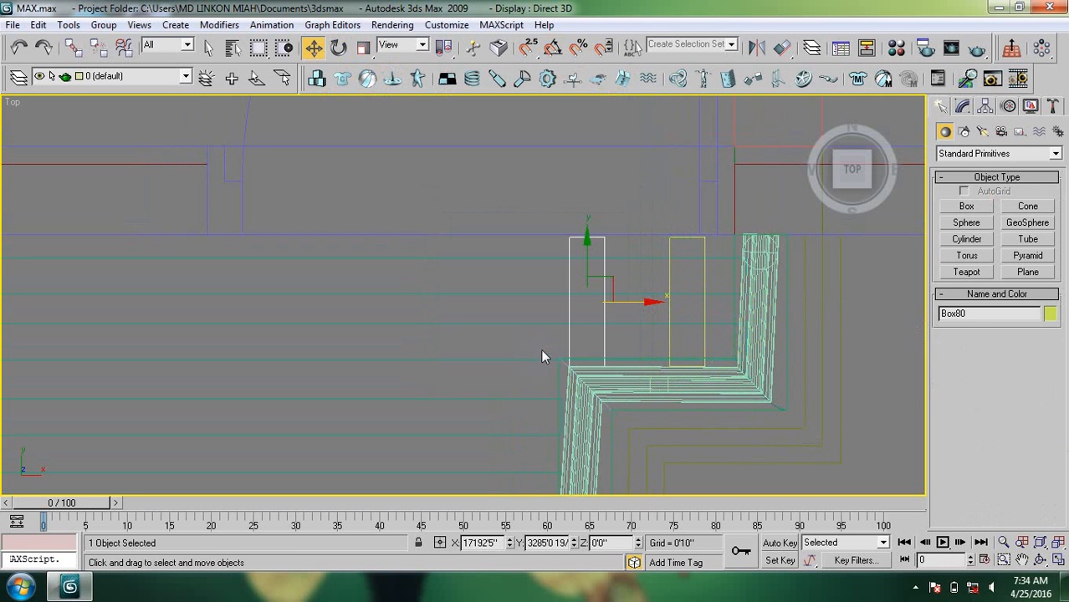
Select both short crosswise boxes and copy them along X into the recess at the balcony's opposite end.
middle_drag(542, 358, 640, 324)
mouse_move(711, 341)
middle_down()
mouse_move(626, 328)
mouse_move(709, 361)
middle_up()
scroll(708, 361, down, 3)
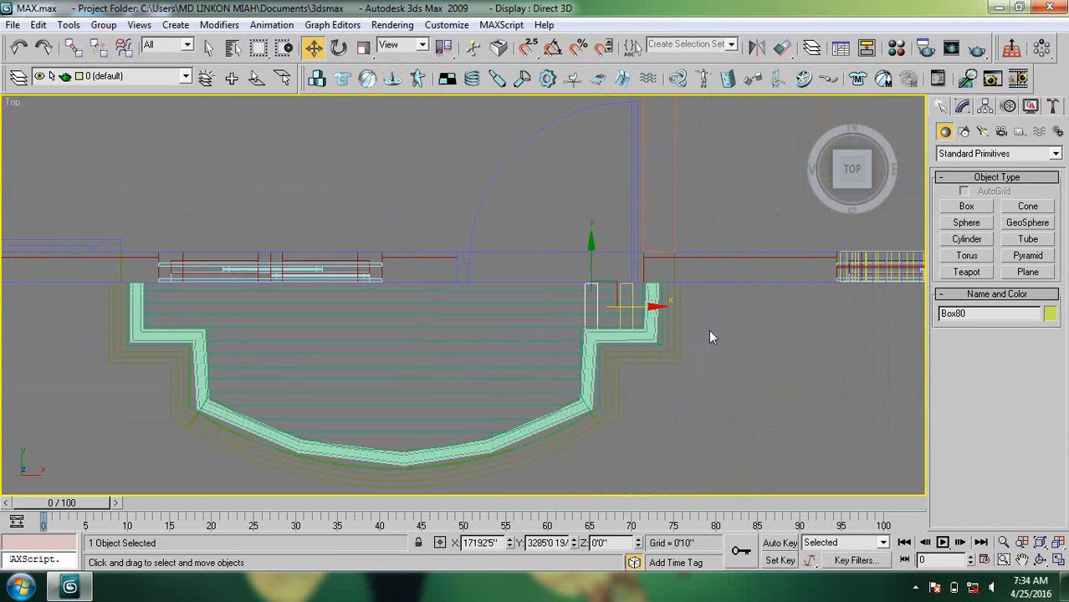
scroll(628, 316, up, 3)
scroll(644, 318, down, 2)
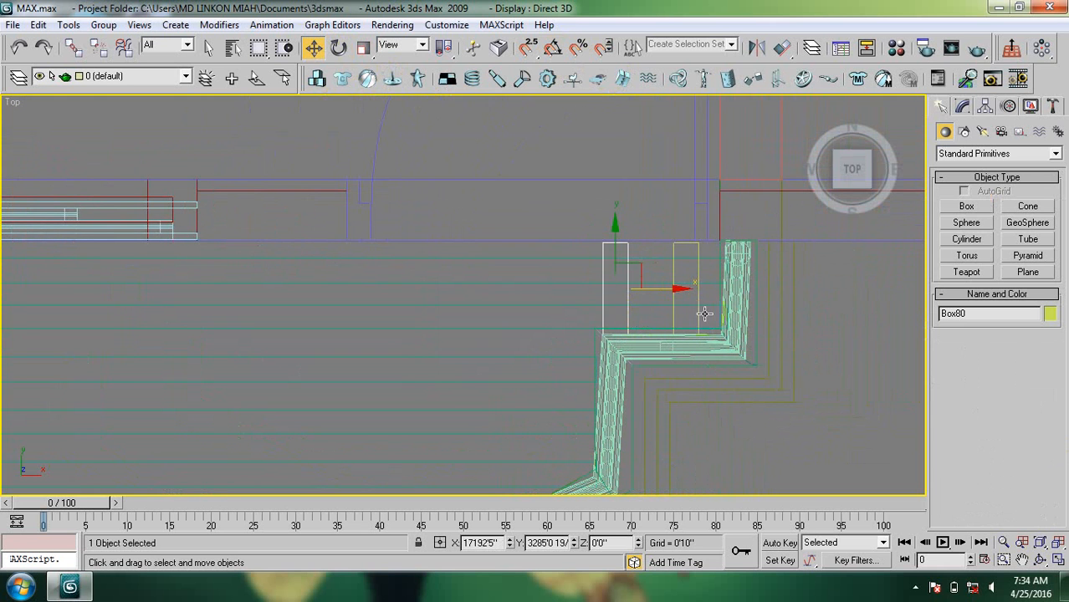
ctrl+click(696, 263)
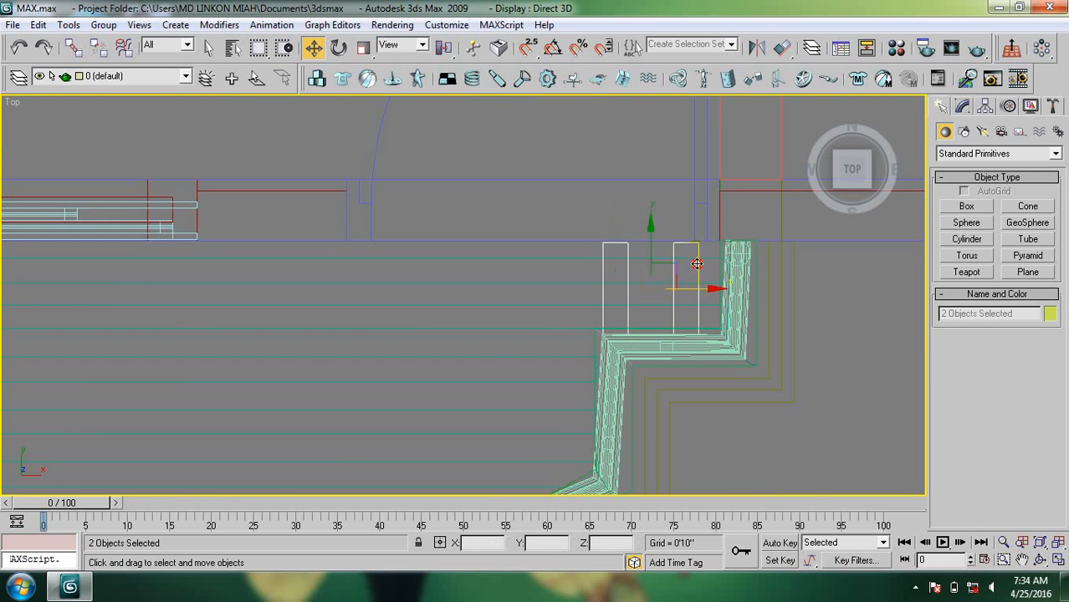
scroll(791, 326, down, 2)
middle_drag(598, 338, 671, 343)
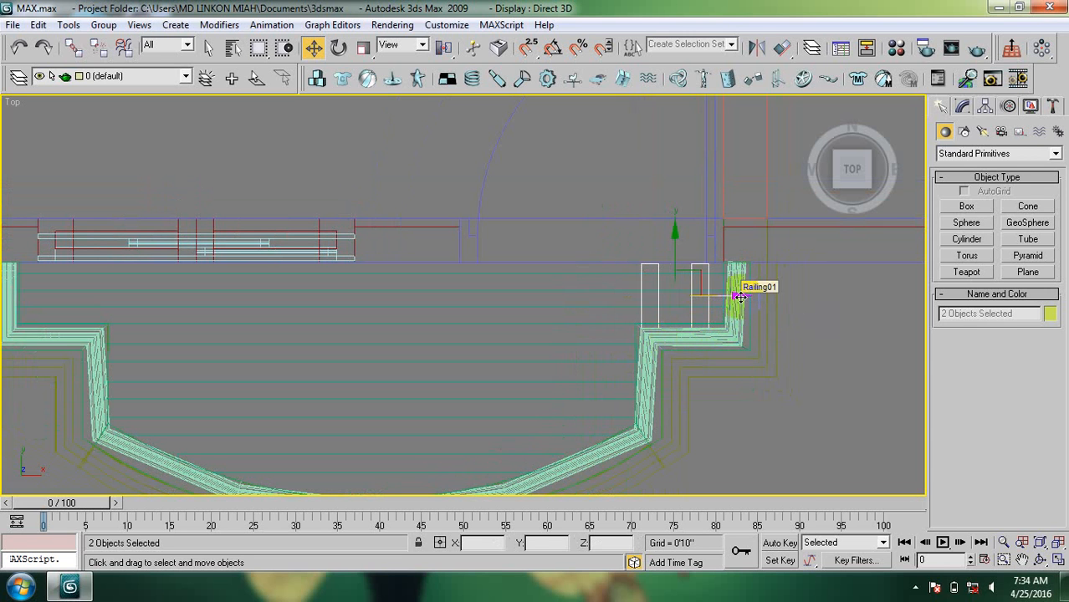
mouse_move(740, 296)
shift+mouse_down()
mouse_move(121, 297)
mouse_move(133, 298)
shift+mouse_up()
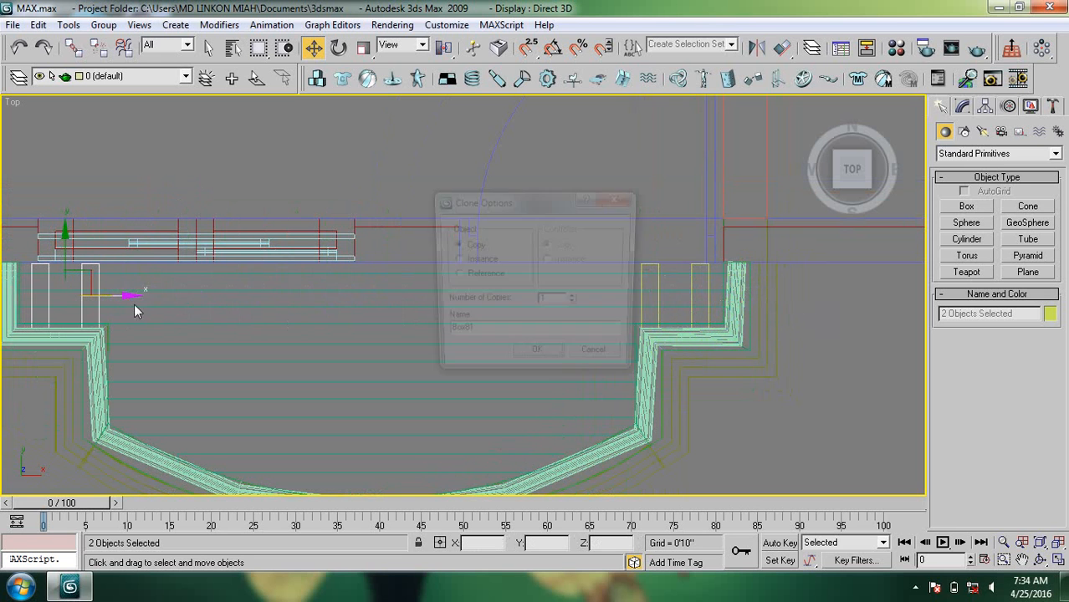
click(534, 350)
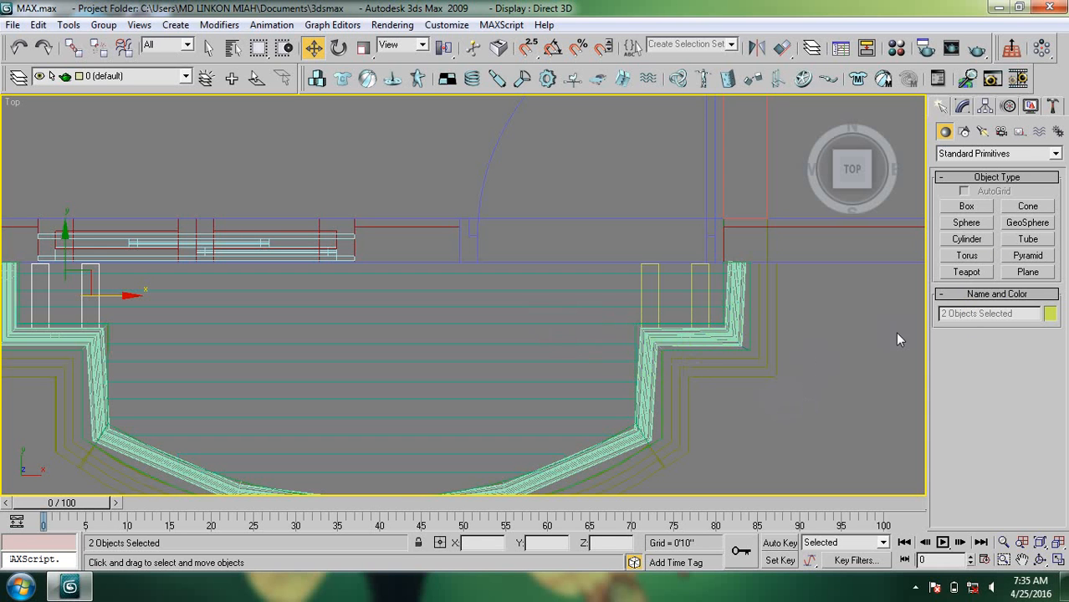
Draw a crosswise Box about 1'7" long beside the copied pair and set its width to 0'2" and height to 0'6".
click(966, 206)
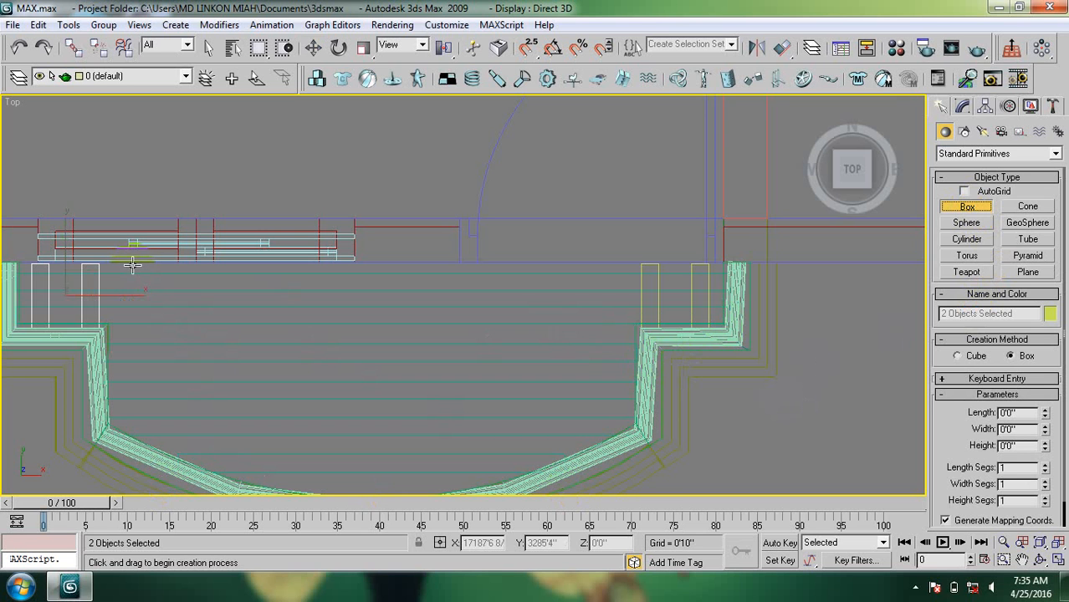
drag(124, 266, 149, 434)
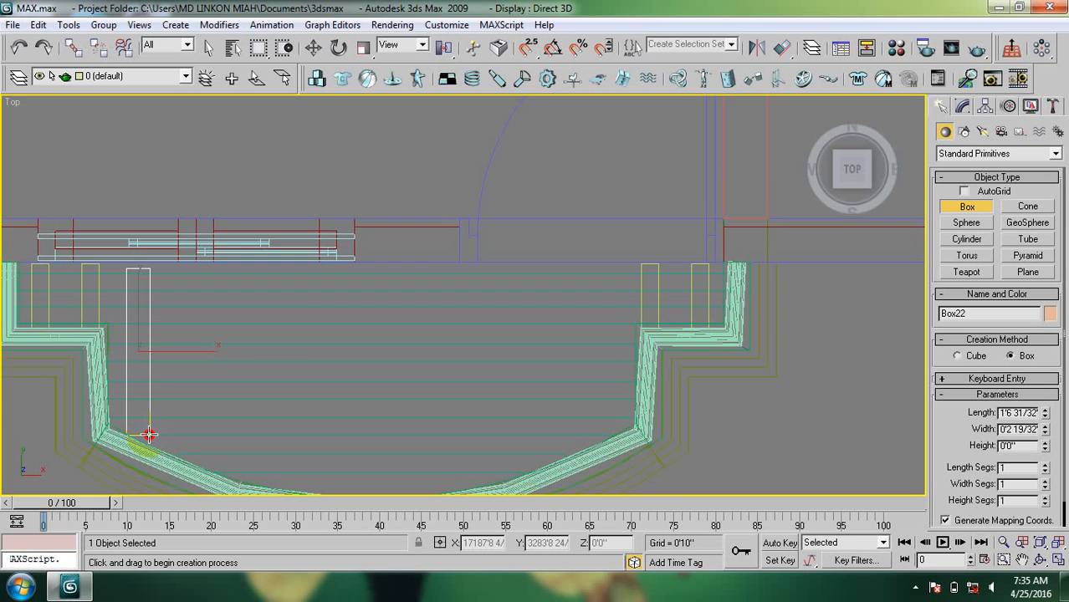
click(149, 434)
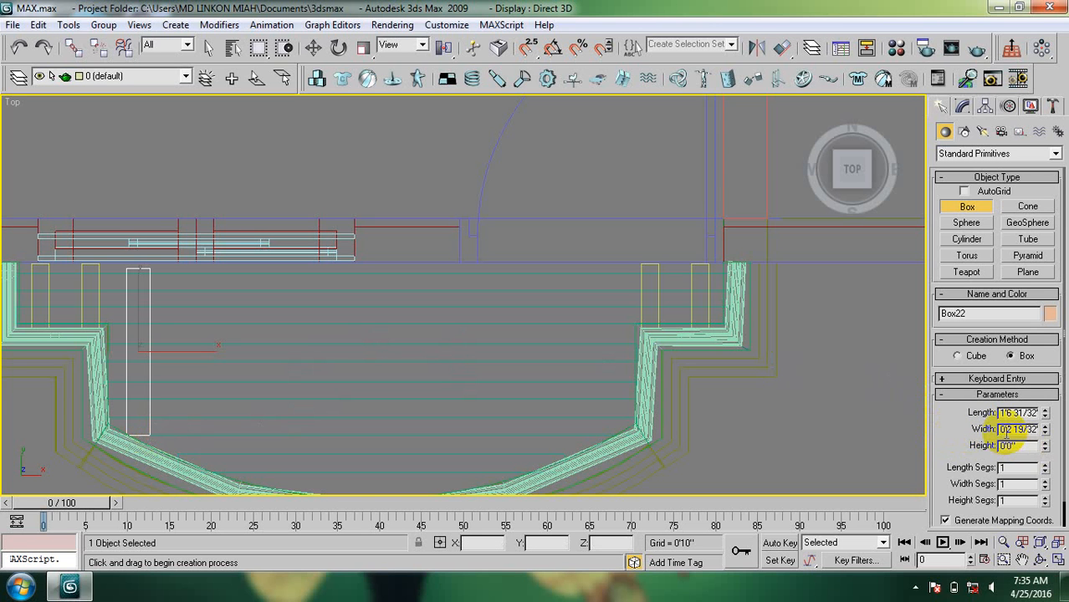
double_click(1007, 429)
key(BackSpace)
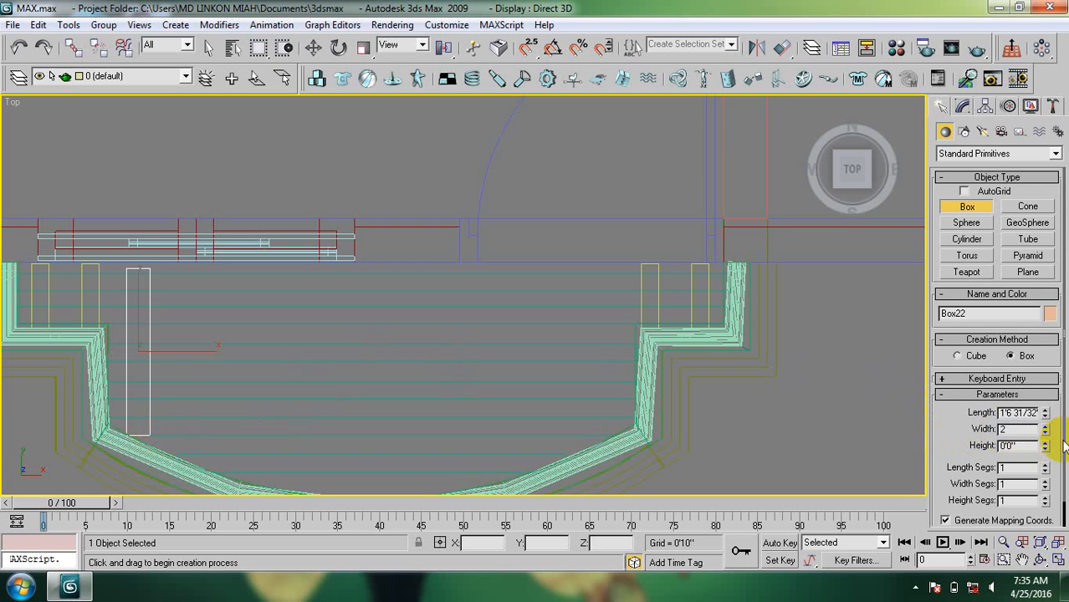
text(2)
key(Tab)
click(956, 465)
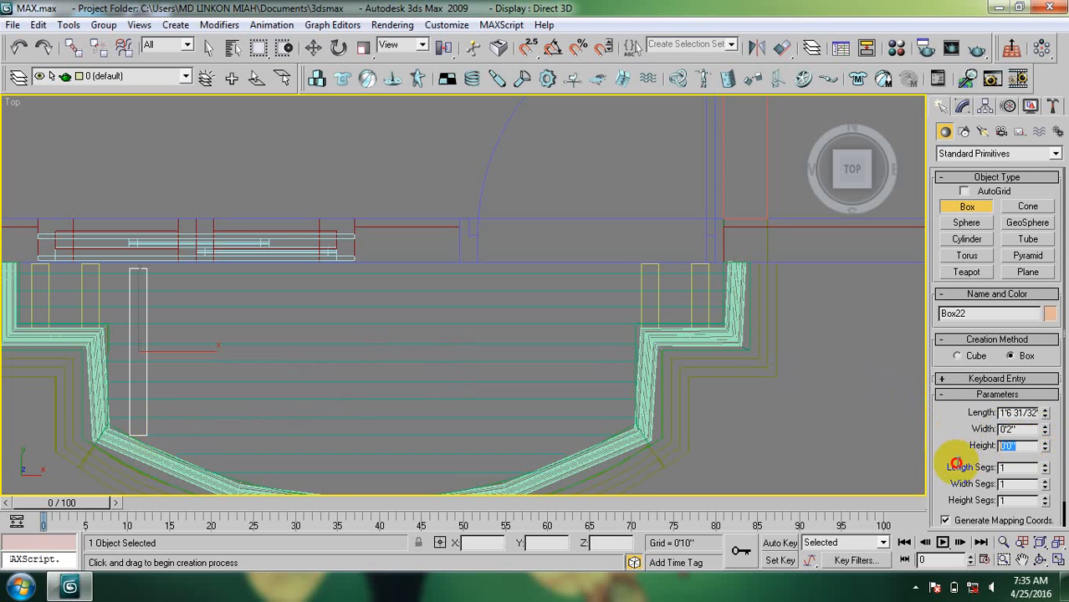
text(6)
key(Return)
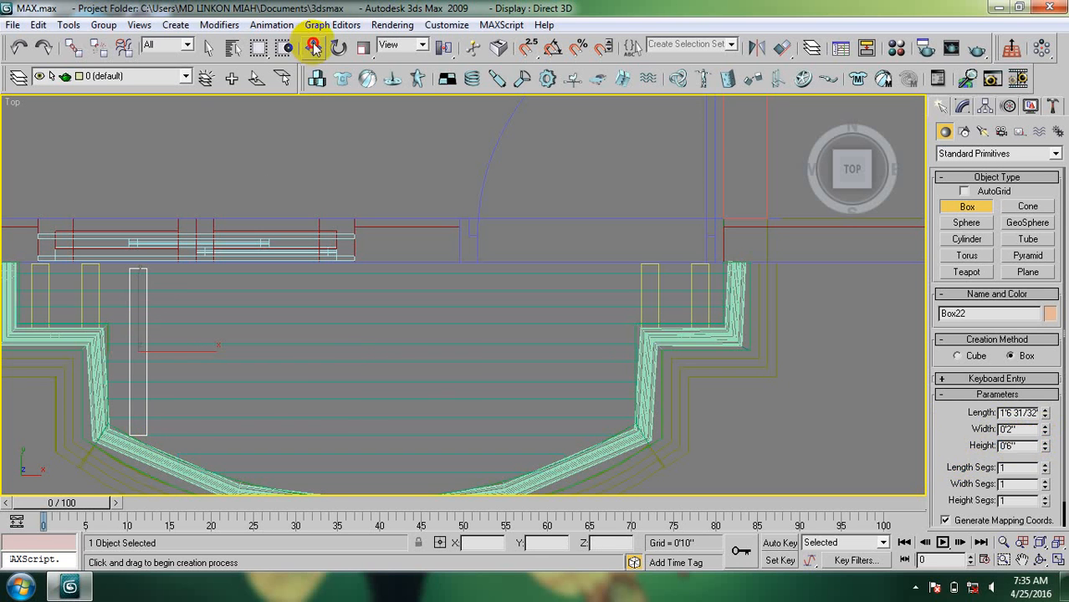
Move the long crosswise box slightly along Y so its end sits closer to the house wall.
click(313, 47)
scroll(250, 350, up, 2)
middle_drag(148, 346, 293, 350)
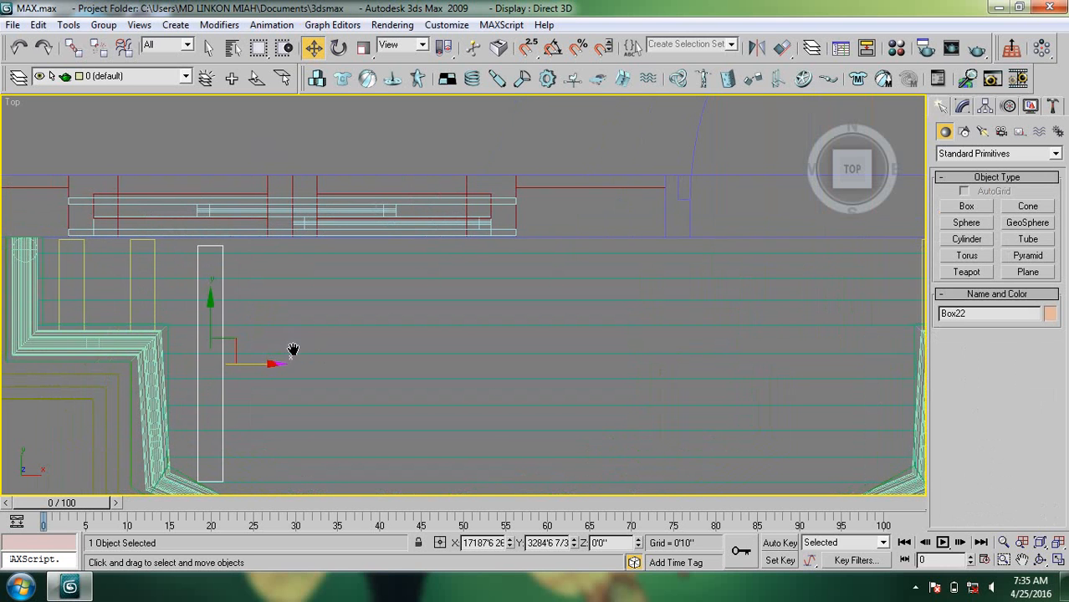
drag(211, 302, 212, 297)
mouse_move(215, 321)
middle_down()
mouse_move(215, 303)
mouse_move(267, 287)
mouse_move(229, 305)
middle_up()
scroll(268, 287, down, 2)
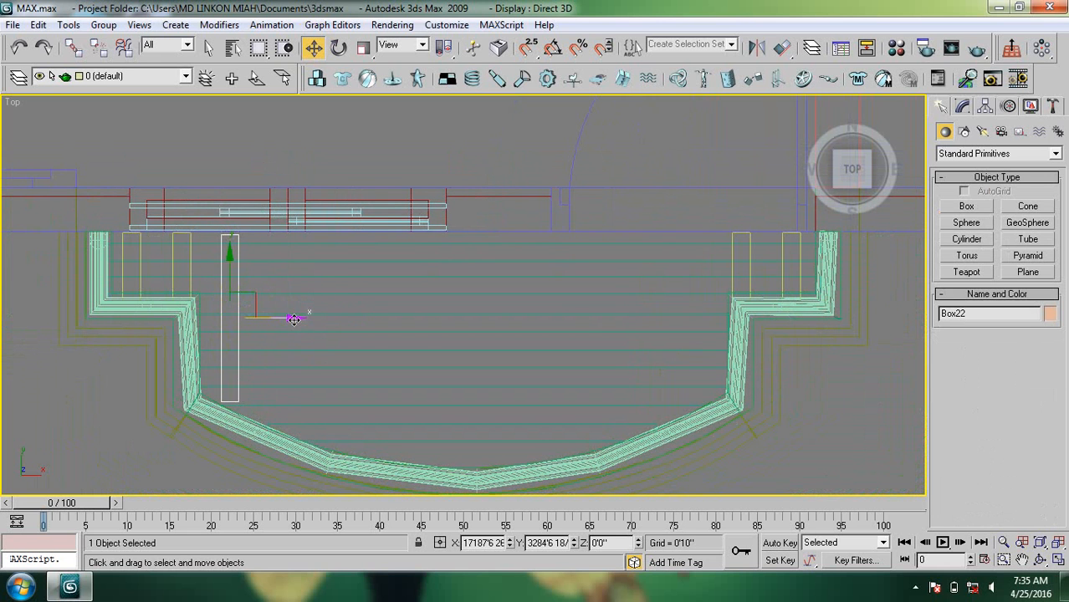
Make 8 copies of the long crosswise box along X, about 0'5 3/4" apart.
shift+drag(293, 318, 341, 323)
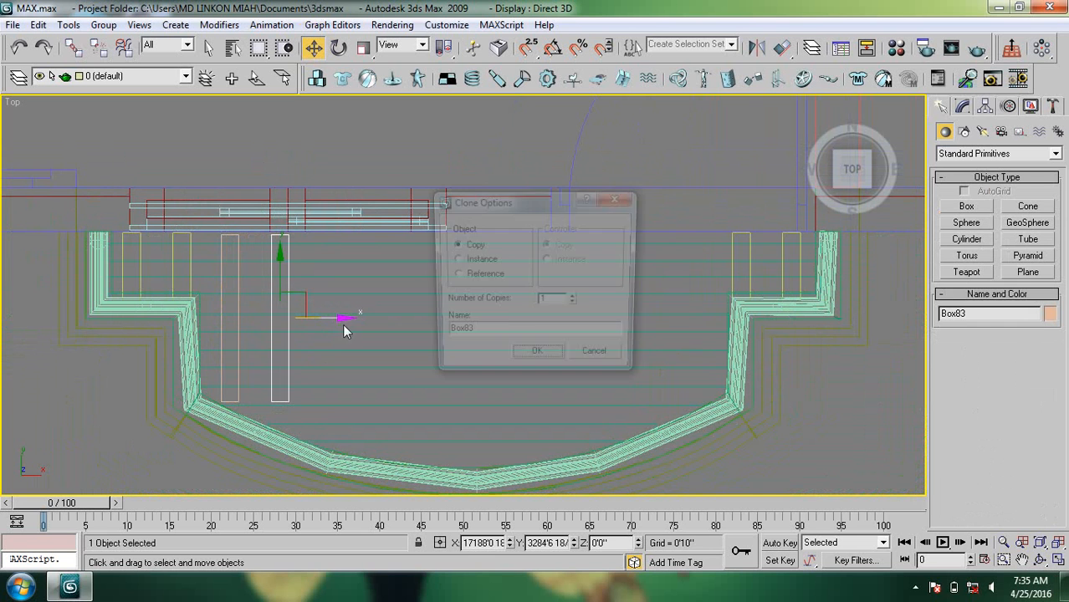
click(575, 298)
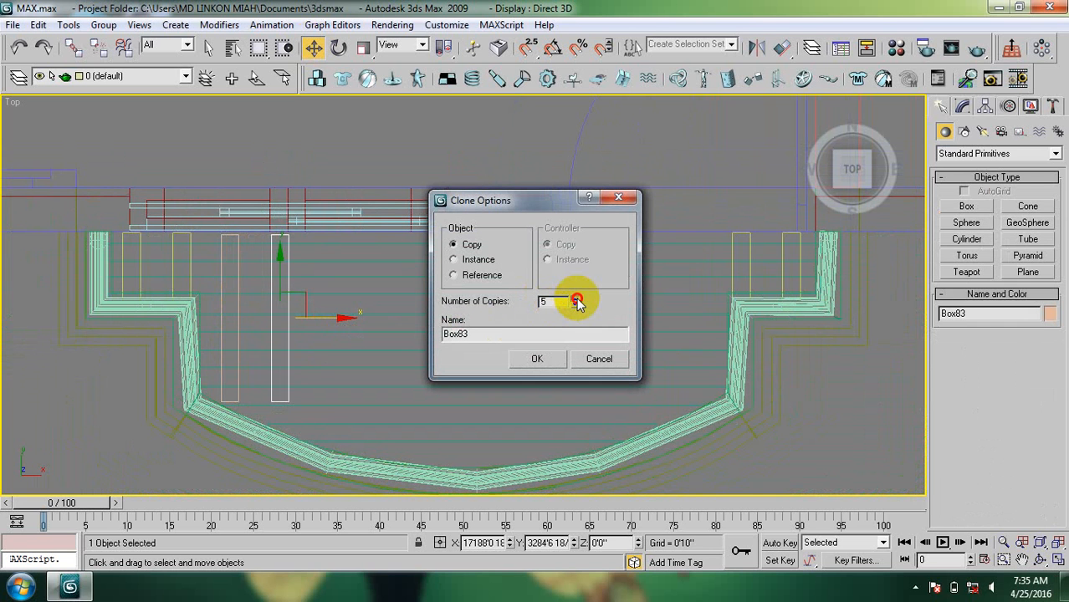
click(542, 365)
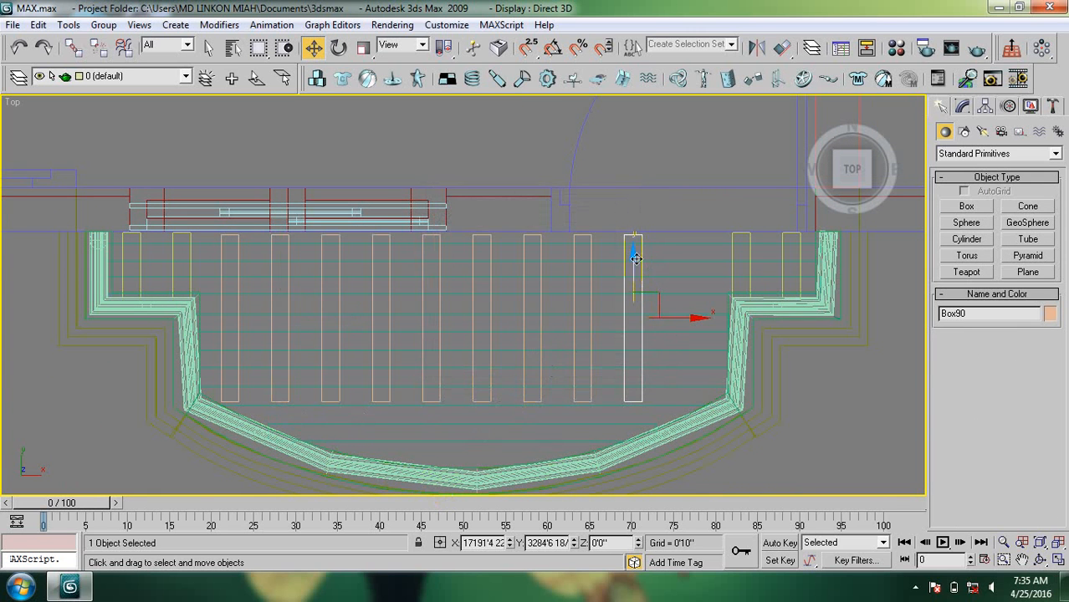
Move the last copied bar about 0'2 1/8" along Y toward the curved parapet and scale it to about 123% in X and Y.
drag(633, 253, 633, 271)
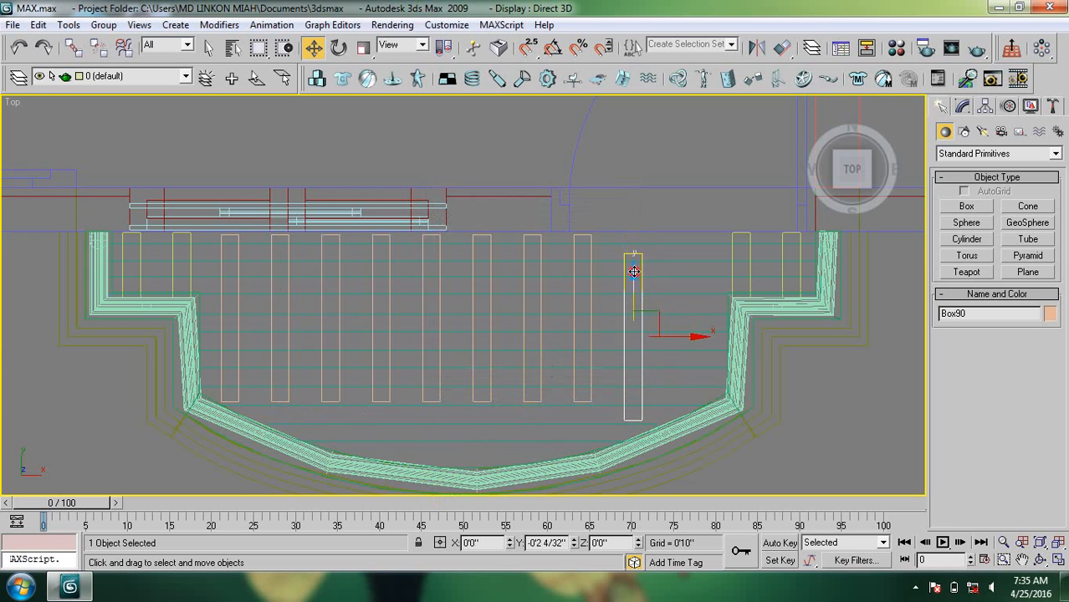
middle_drag(593, 306, 521, 310)
scroll(519, 313, up, 3)
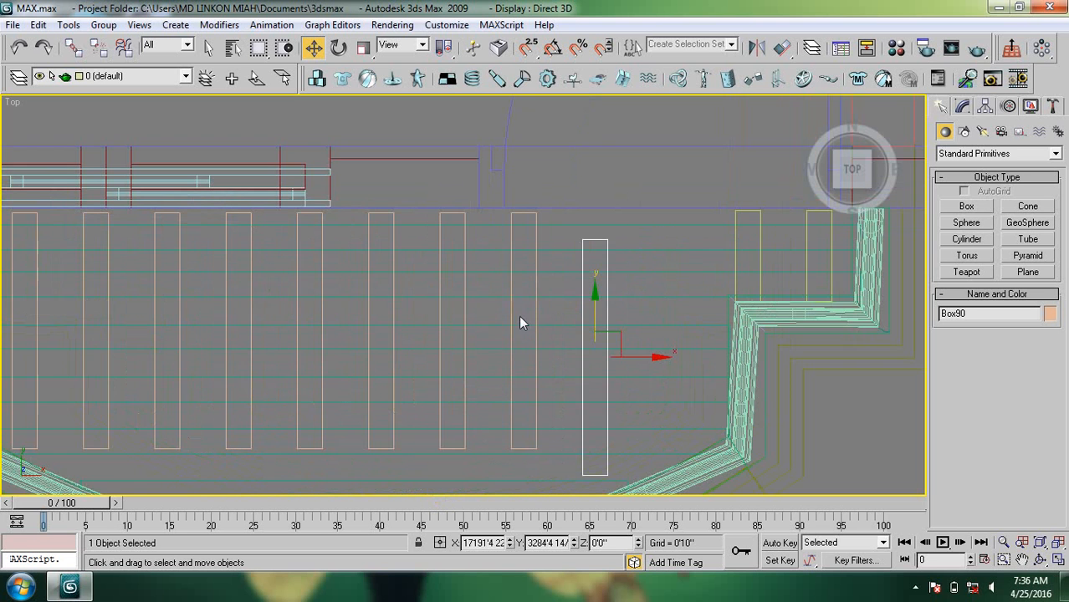
click(363, 47)
drag(599, 273, 596, 242)
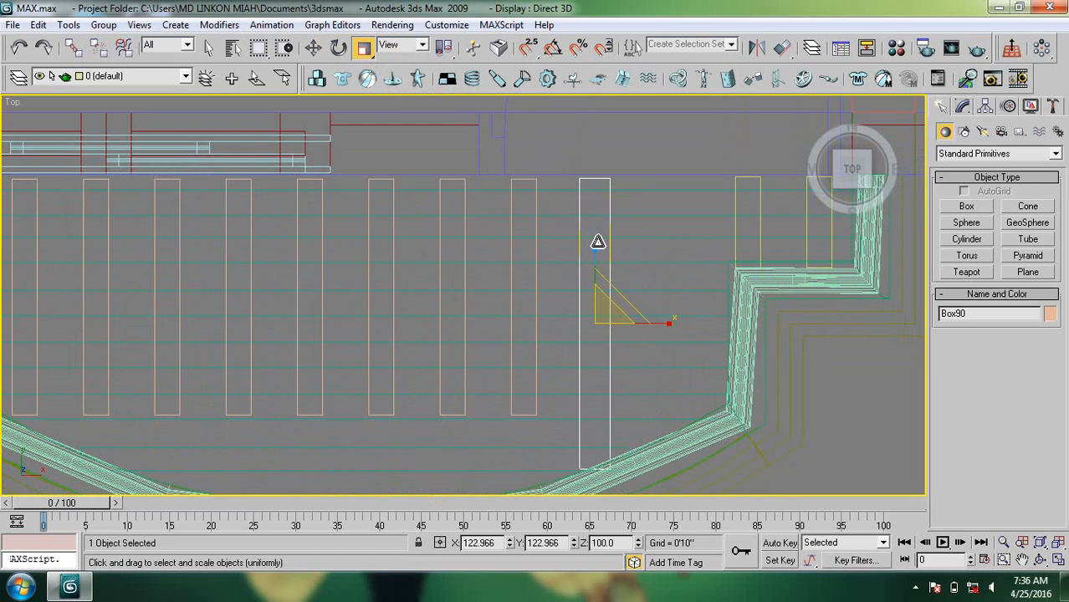
middle_drag(558, 345, 589, 344)
Select the seven bars beside the scaled one, move them along Y toward the parapet and lengthen them along Y.
click(568, 328)
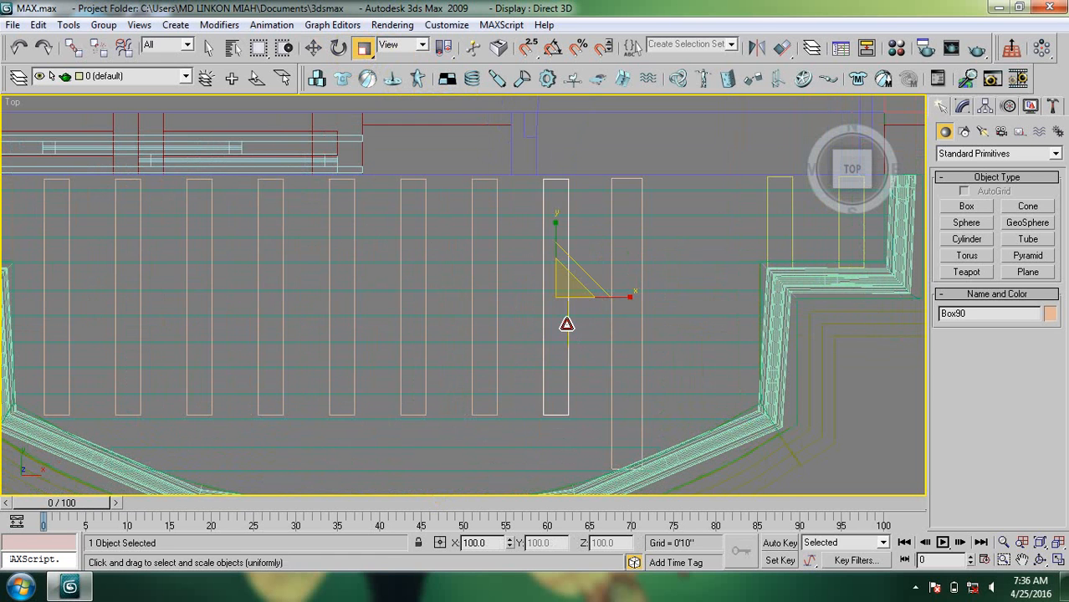
click(313, 47)
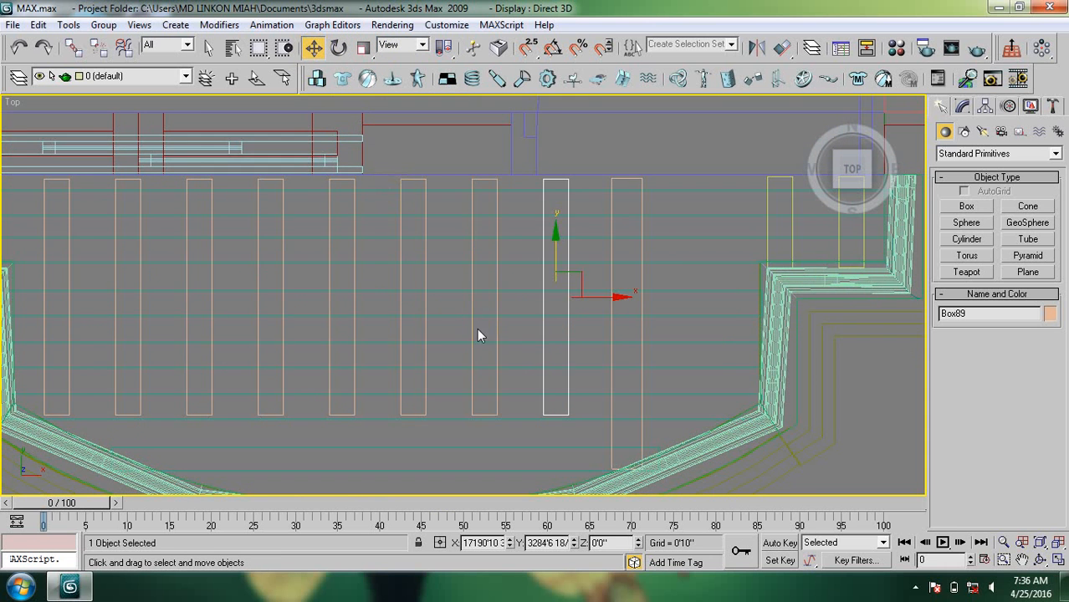
middle_drag(539, 345, 627, 353)
middle_drag(498, 405, 514, 387)
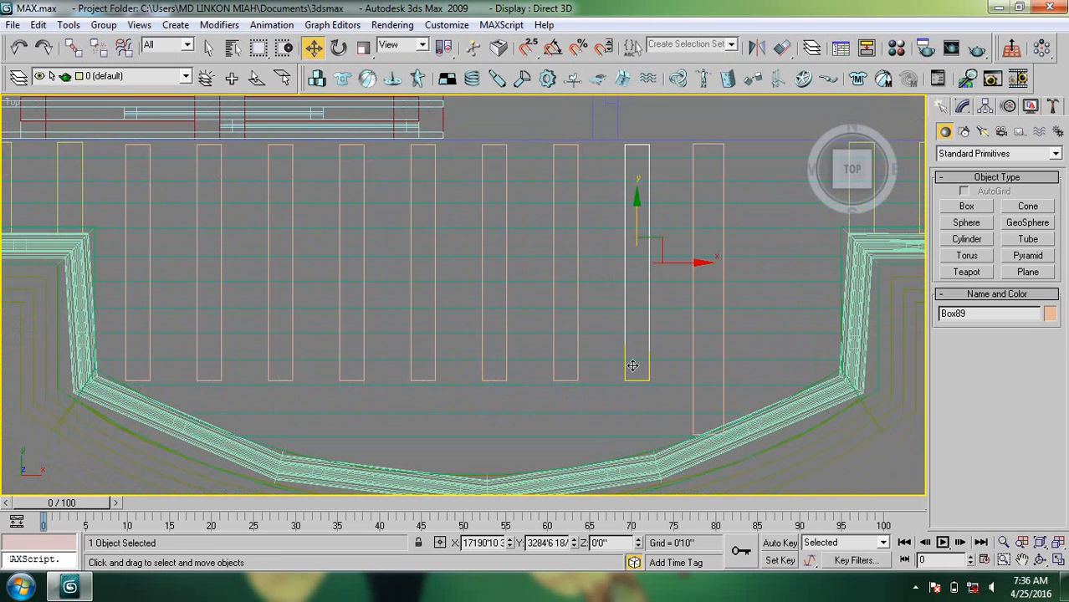
click(654, 350)
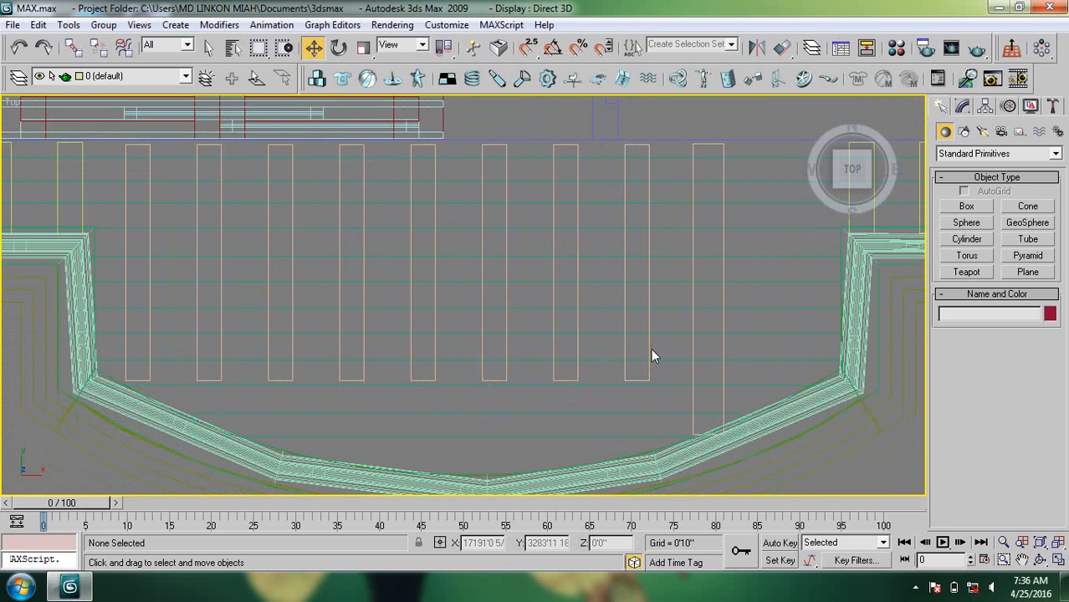
drag(655, 353, 196, 353)
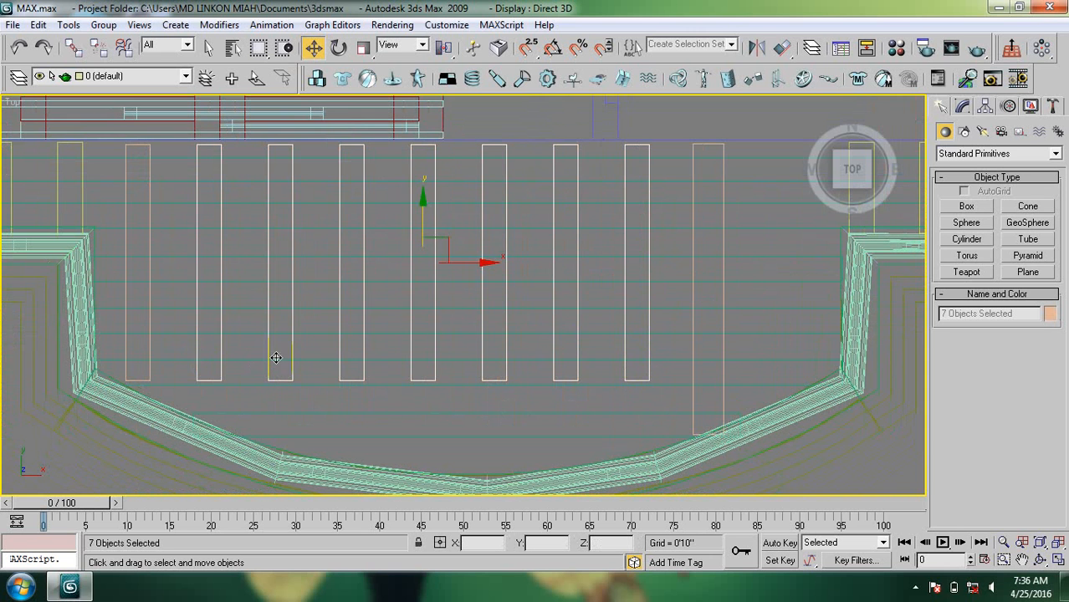
drag(424, 197, 418, 238)
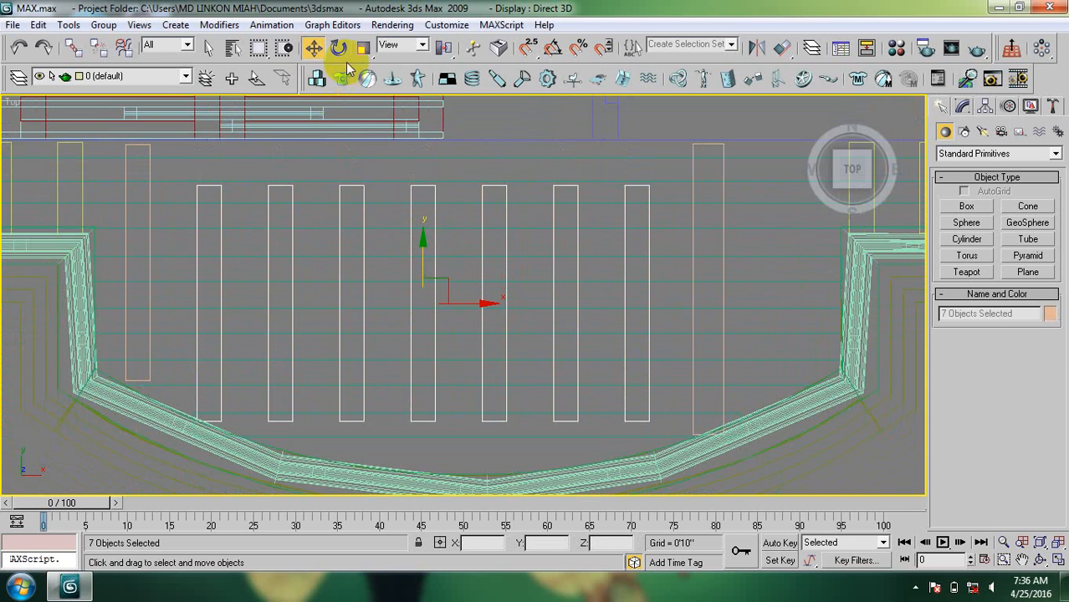
drag(363, 50, 363, 71)
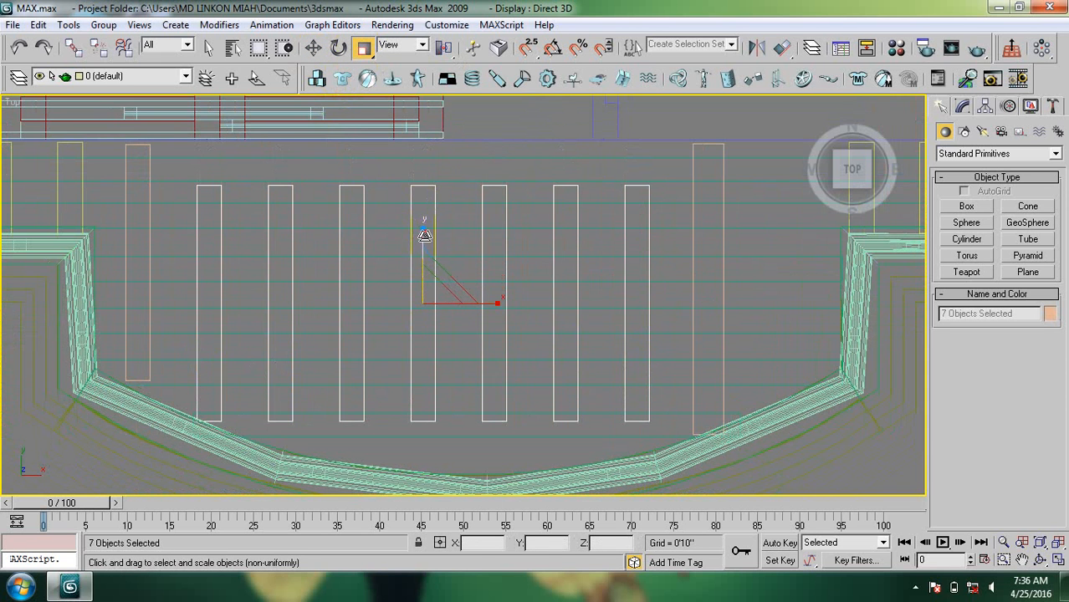
drag(424, 236, 425, 222)
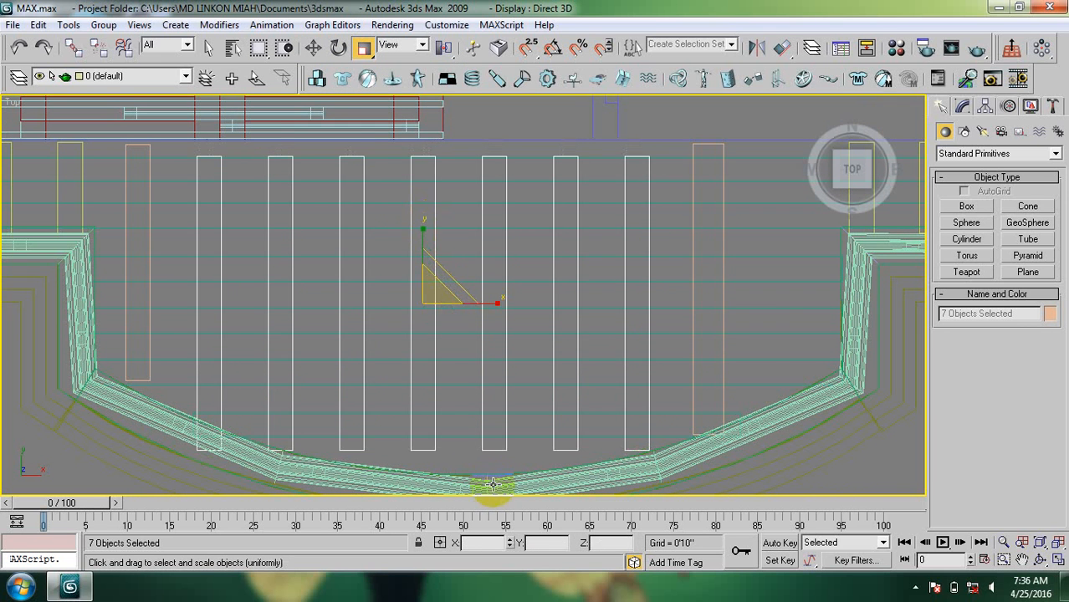
Select the three bars in the balcony's middle, move them slightly toward the parapet and lengthen them along Y.
click(459, 457)
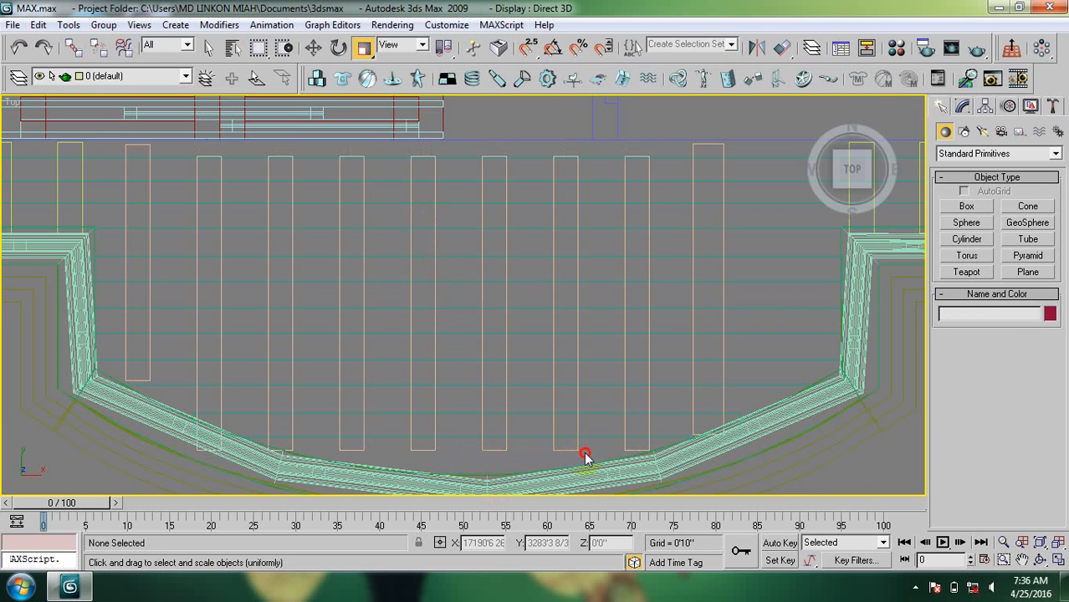
drag(582, 452, 353, 453)
drag(588, 449, 426, 458)
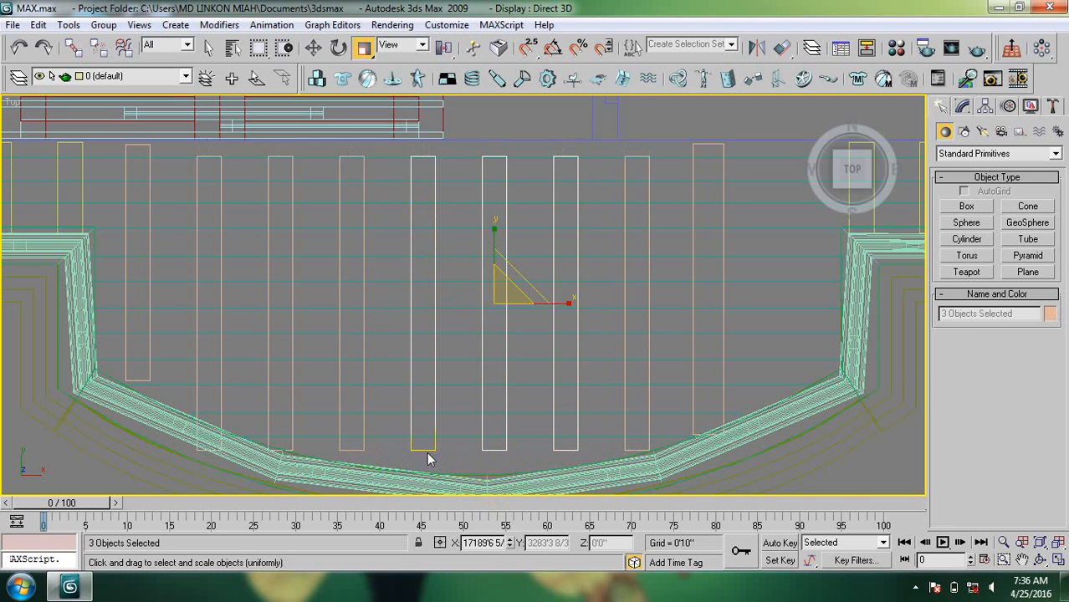
click(313, 48)
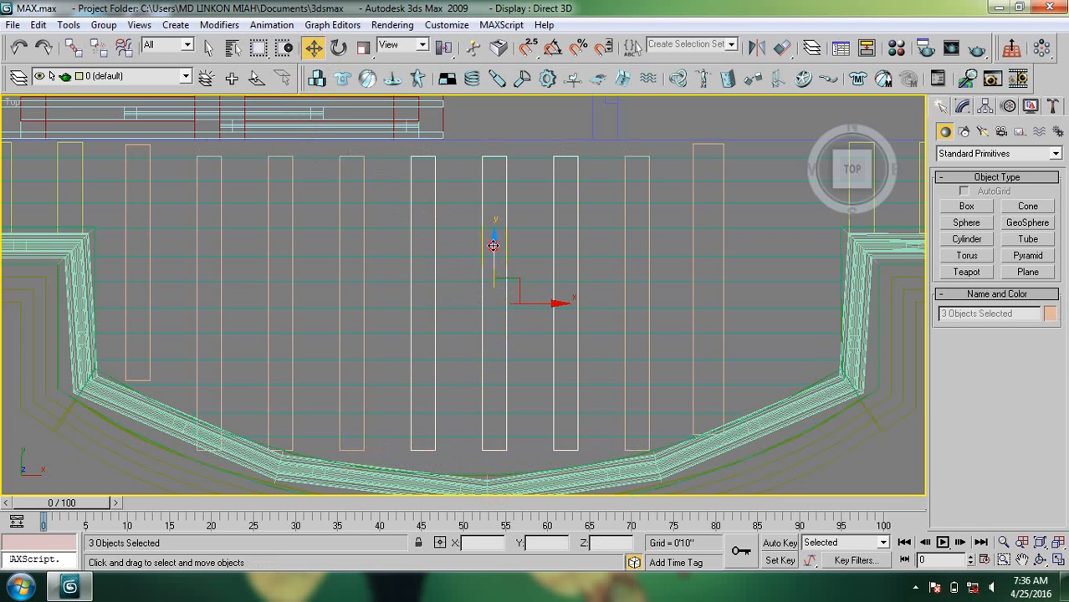
drag(494, 245, 494, 255)
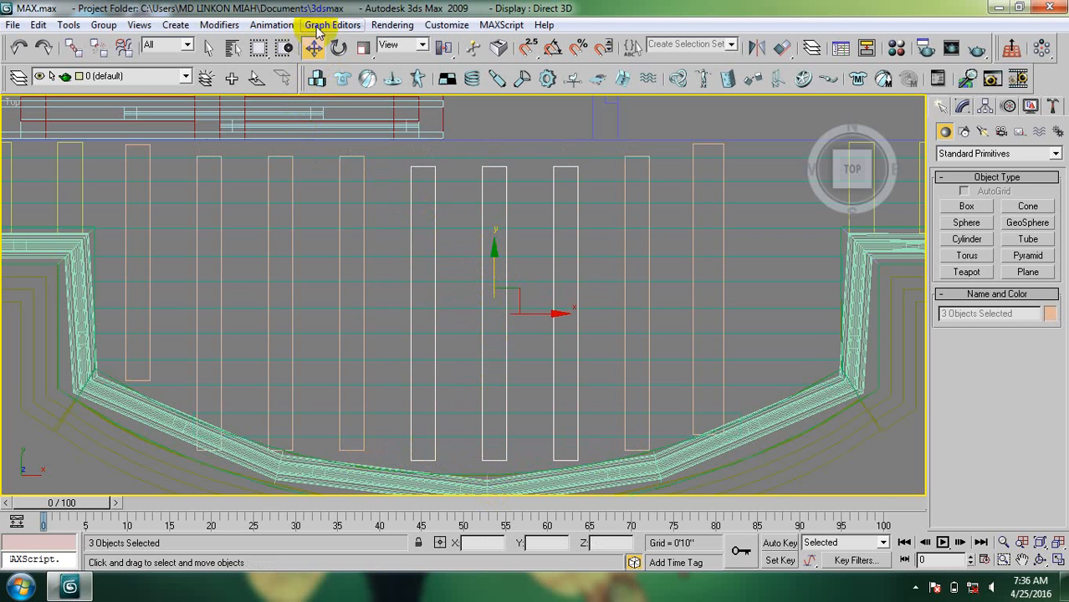
click(364, 48)
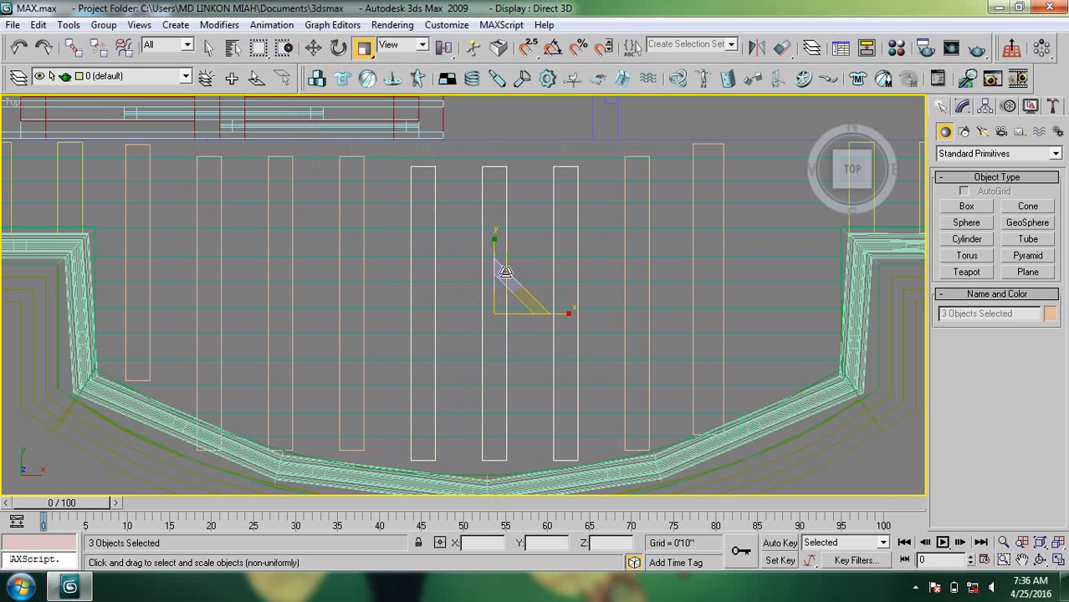
drag(494, 247, 489, 239)
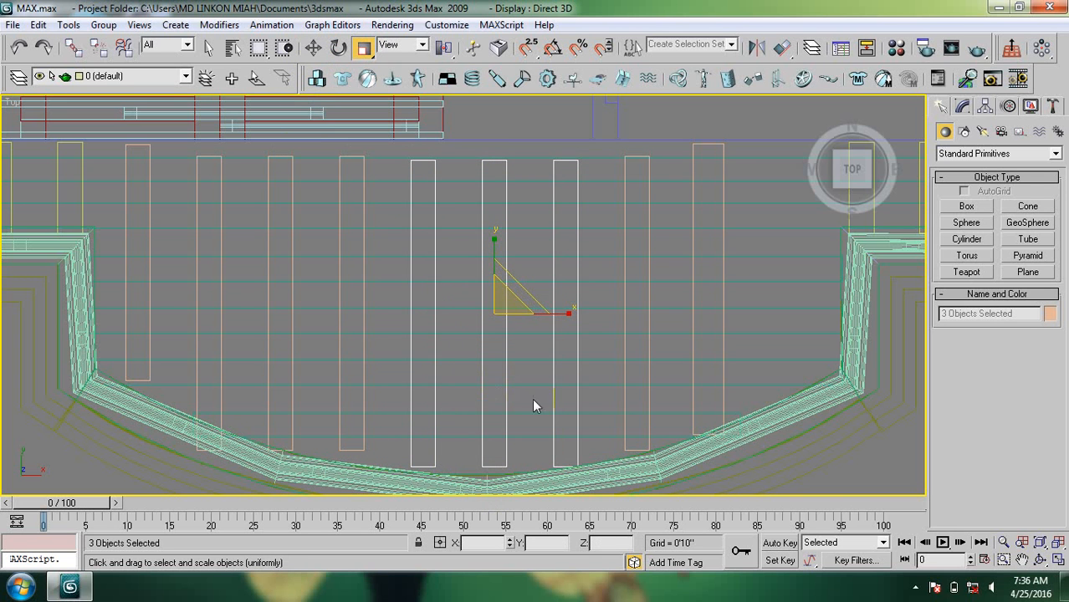
click(850, 485)
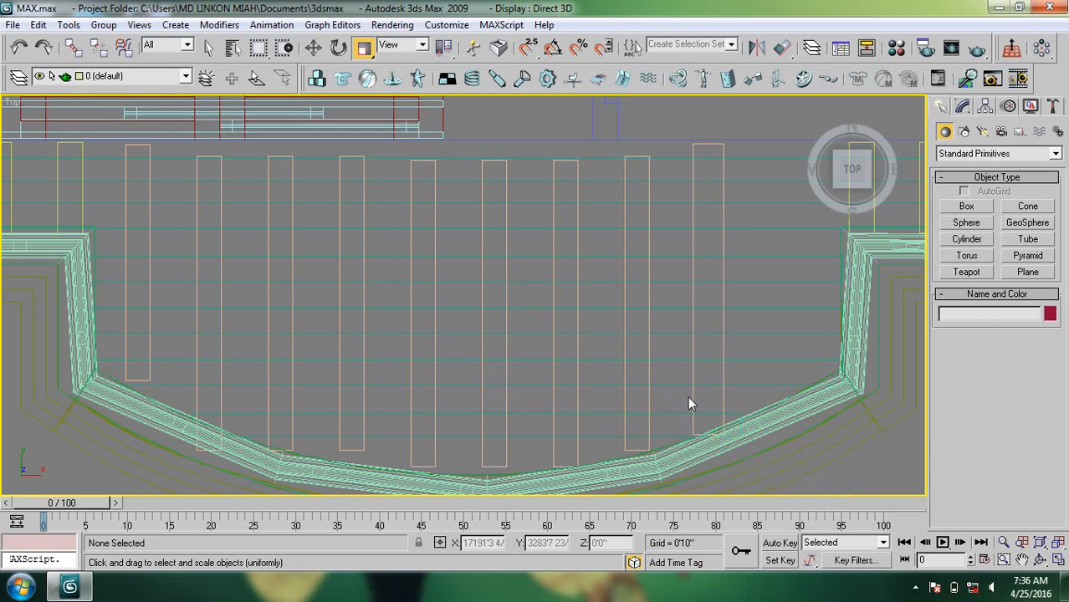
Make one copy of the widened end bar about 0'5 1/2" along X toward the short bars' recess.
middle_drag(699, 332, 568, 332)
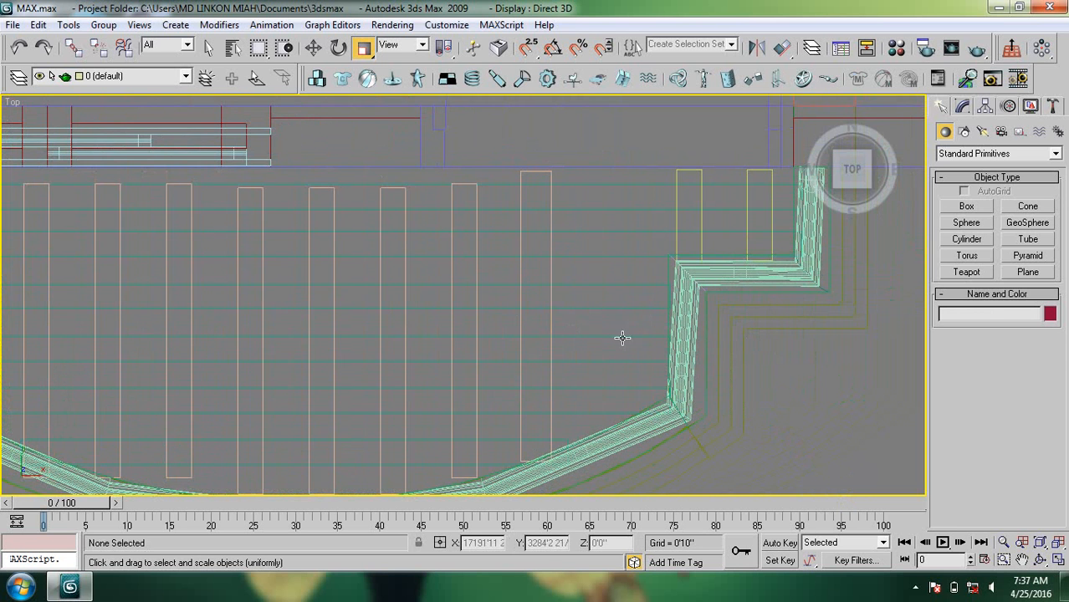
click(551, 291)
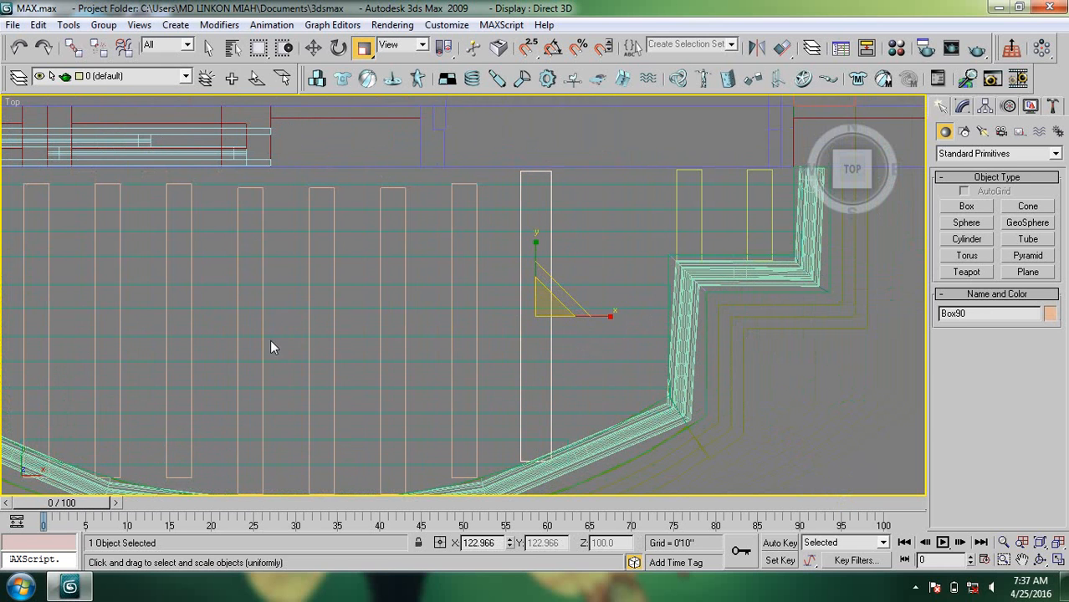
click(313, 47)
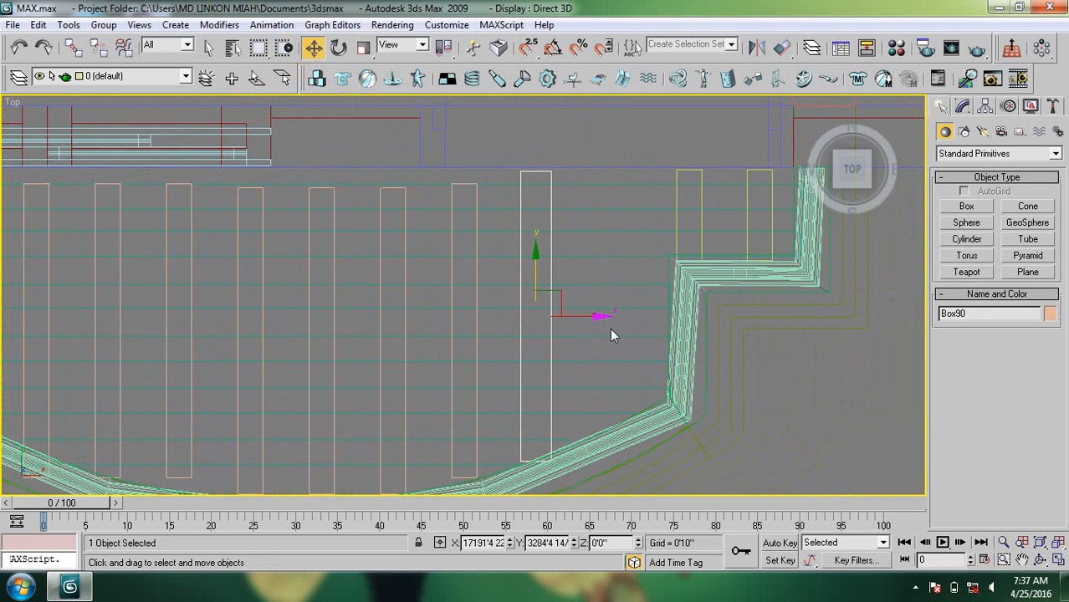
shift+drag(599, 317, 667, 320)
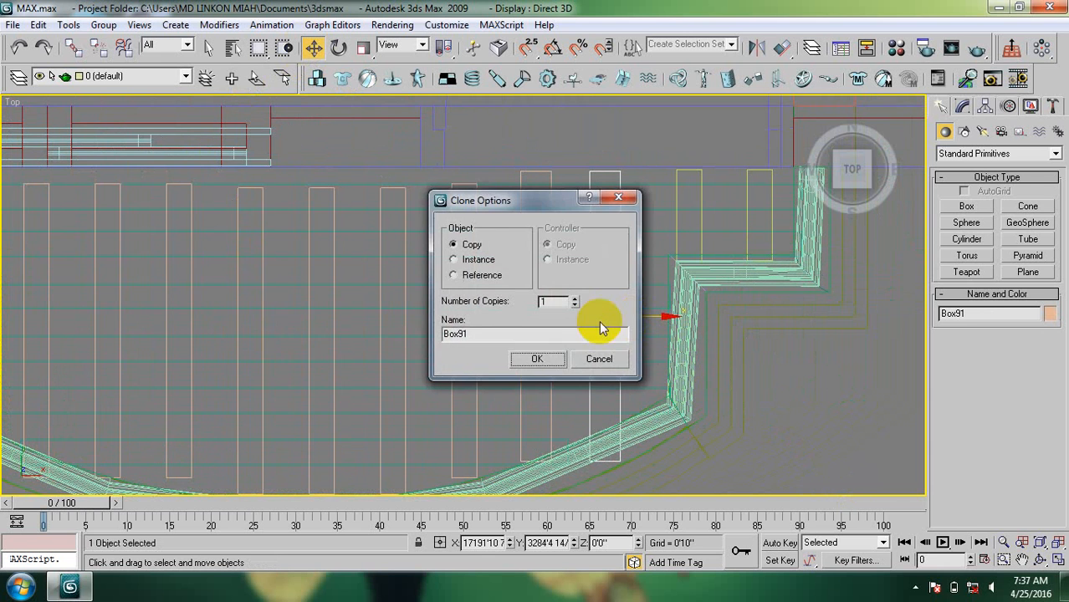
click(538, 358)
Scale the new end bar along Y to about 102% and move it along Y toward the house wall.
click(363, 48)
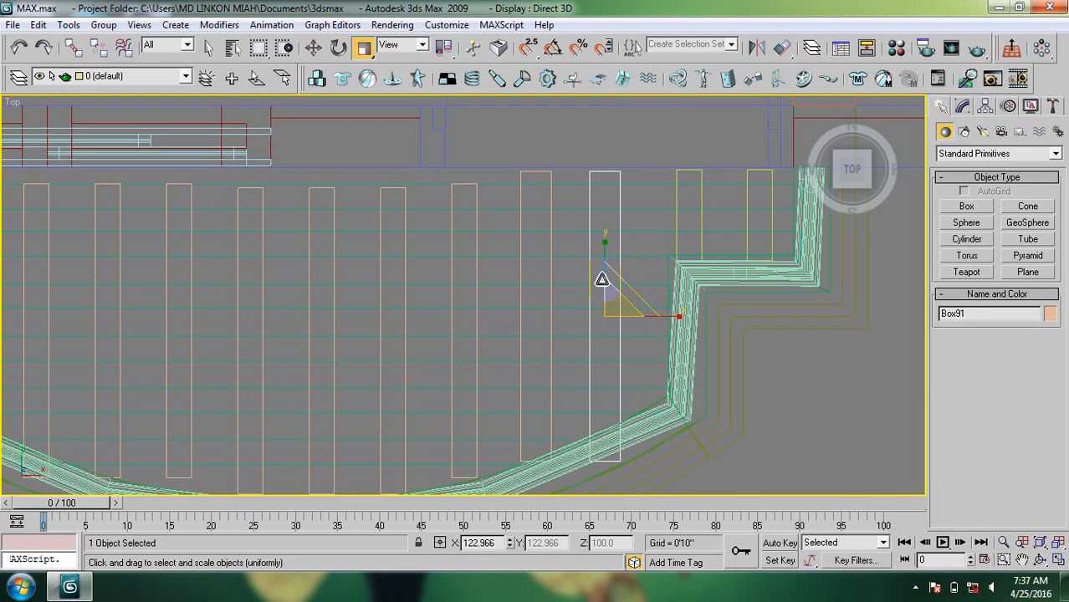
drag(605, 256, 604, 273)
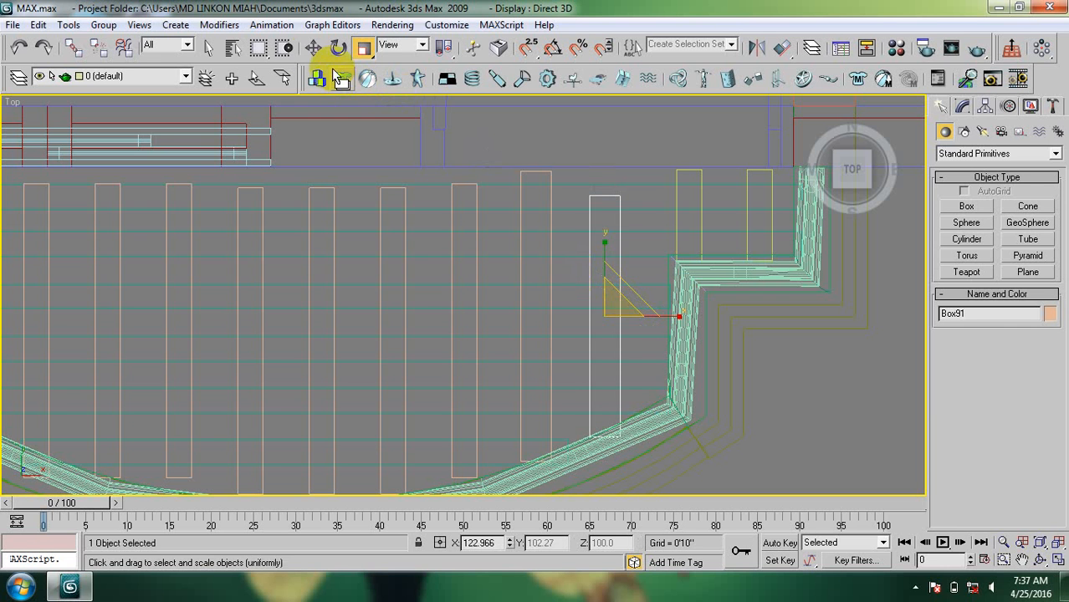
click(313, 47)
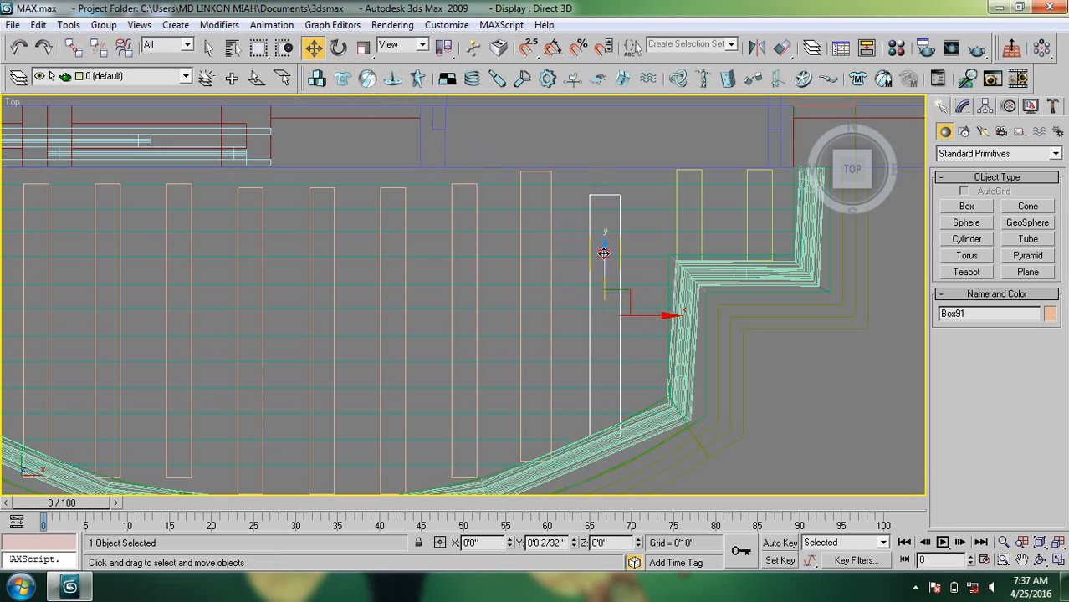
drag(604, 254, 603, 235)
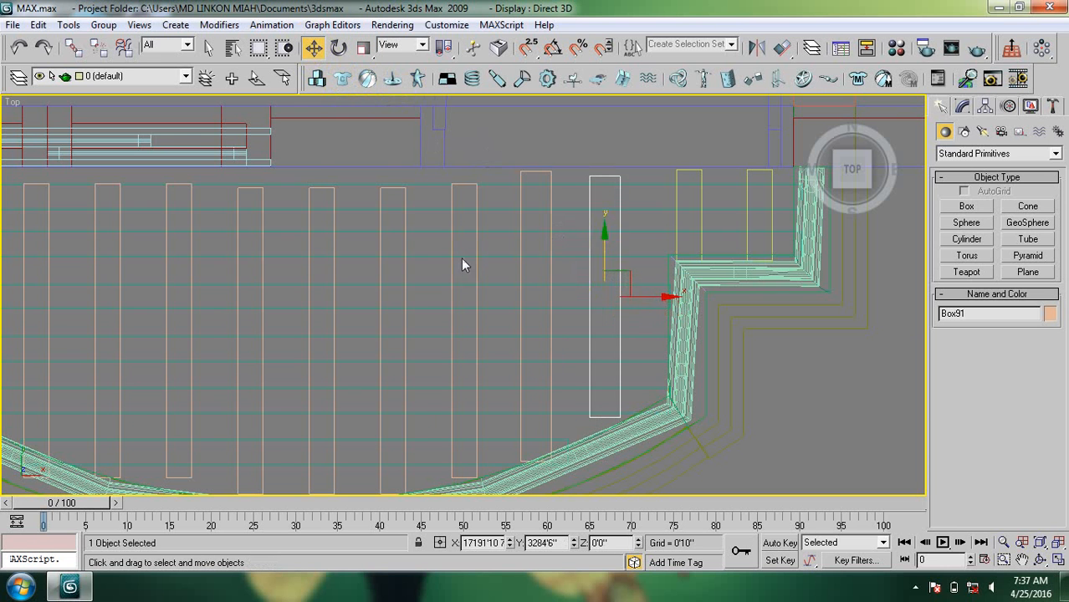
Select all the bars running perpendicular to the slats, including the short ones in both recesses, and group them under the default name.
middle_drag(461, 258, 578, 252)
middle_drag(273, 298, 398, 339)
scroll(373, 341, down, 2)
middle_drag(613, 348, 445, 352)
scroll(460, 308, up, 2)
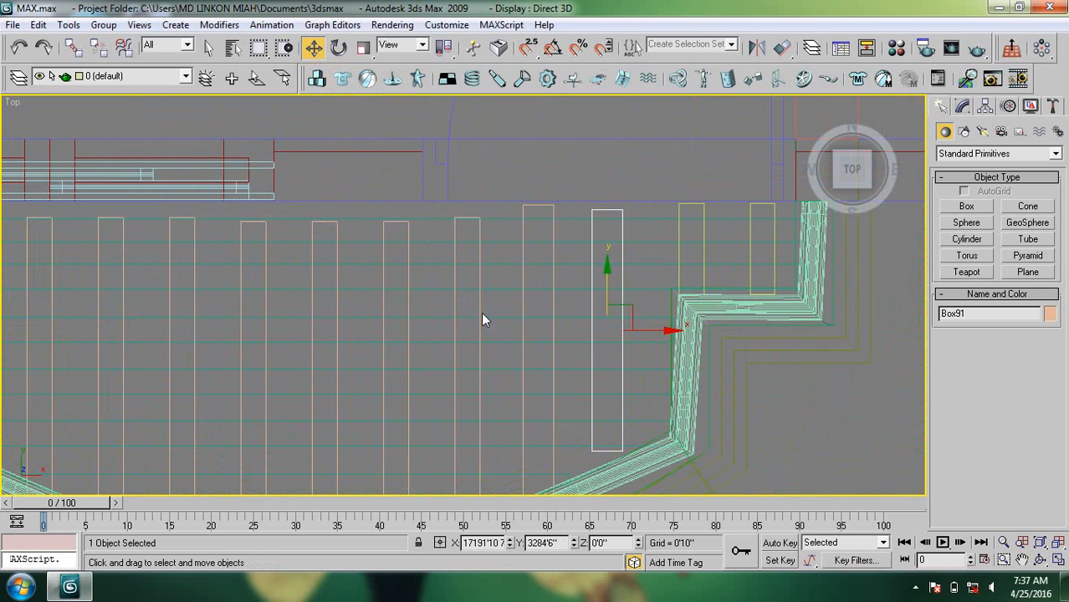
middle_drag(481, 320, 453, 318)
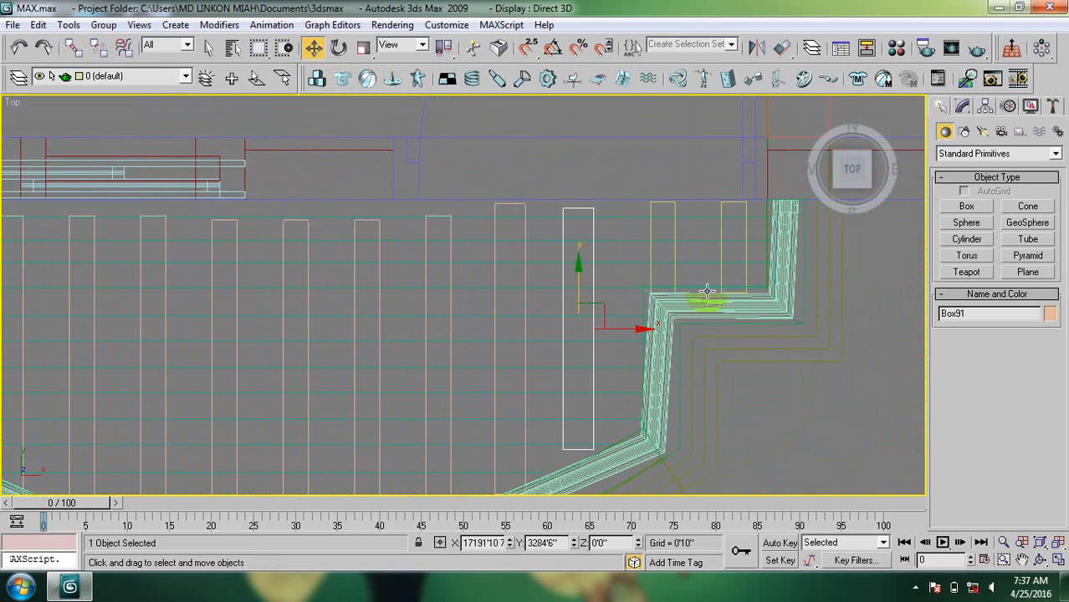
click(745, 251)
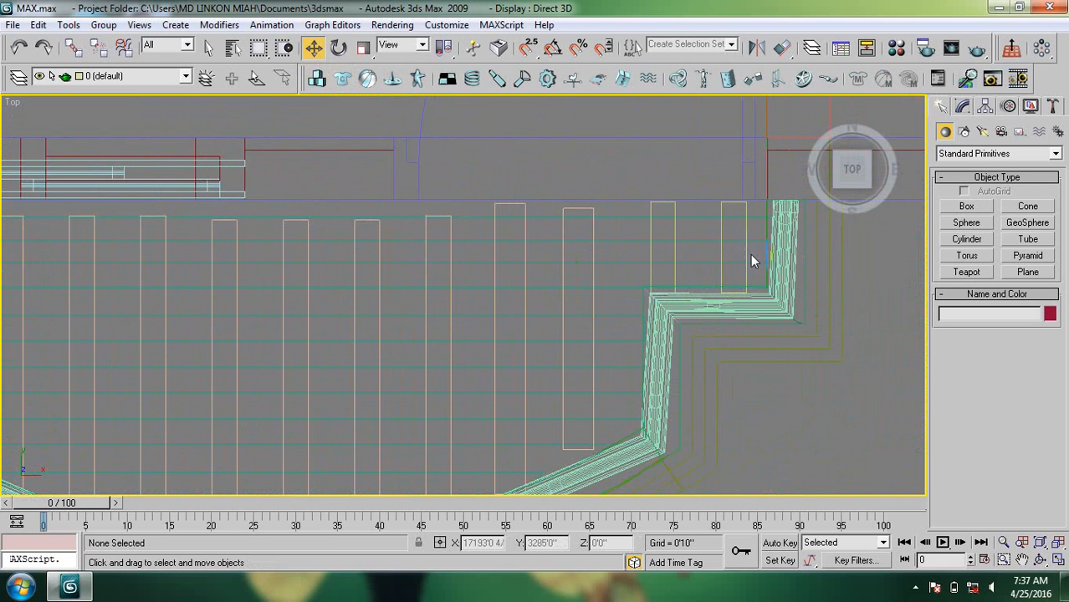
drag(753, 253, 430, 254)
middle_drag(430, 253, 728, 335)
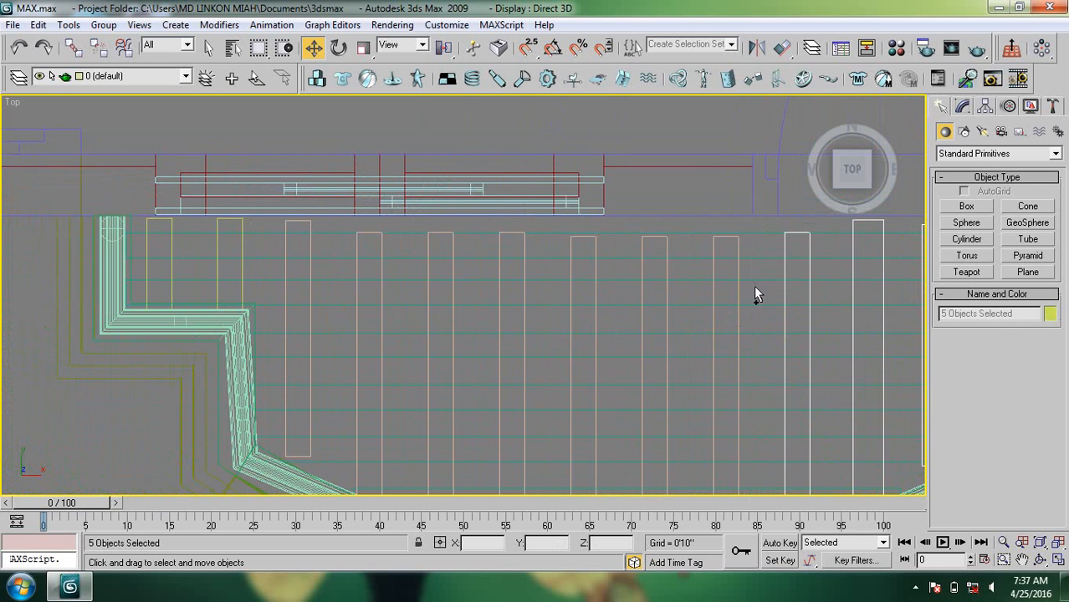
drag(753, 273, 147, 283)
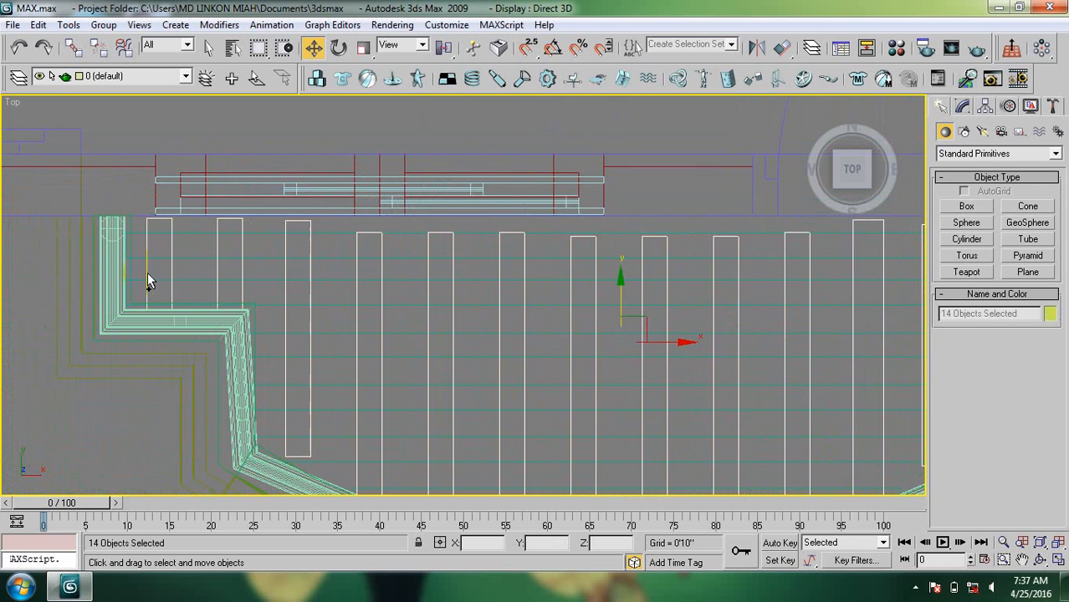
scroll(520, 359, down, 5)
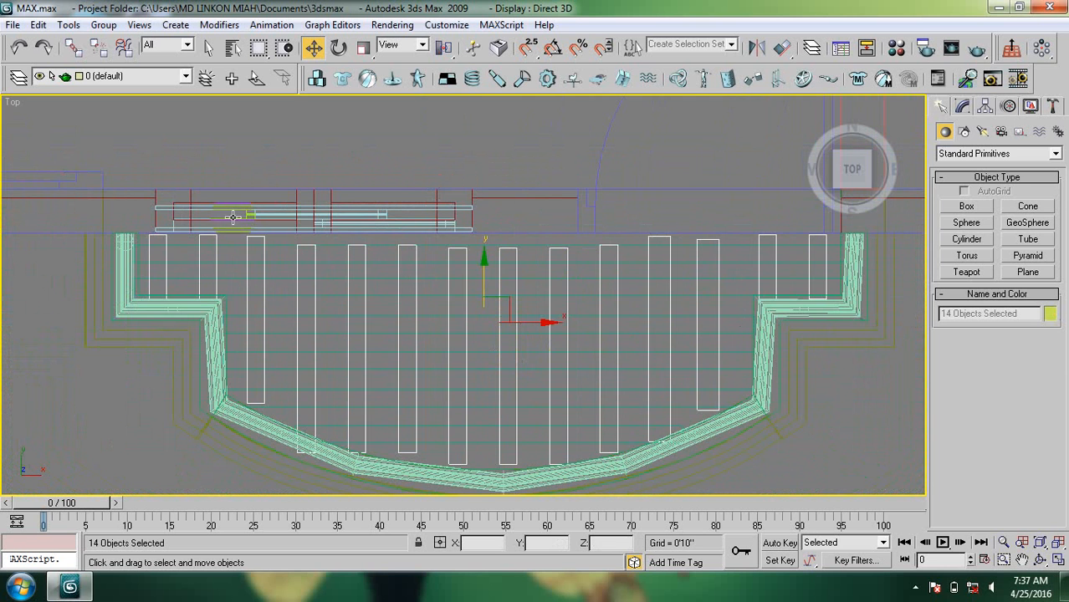
click(104, 24)
click(116, 40)
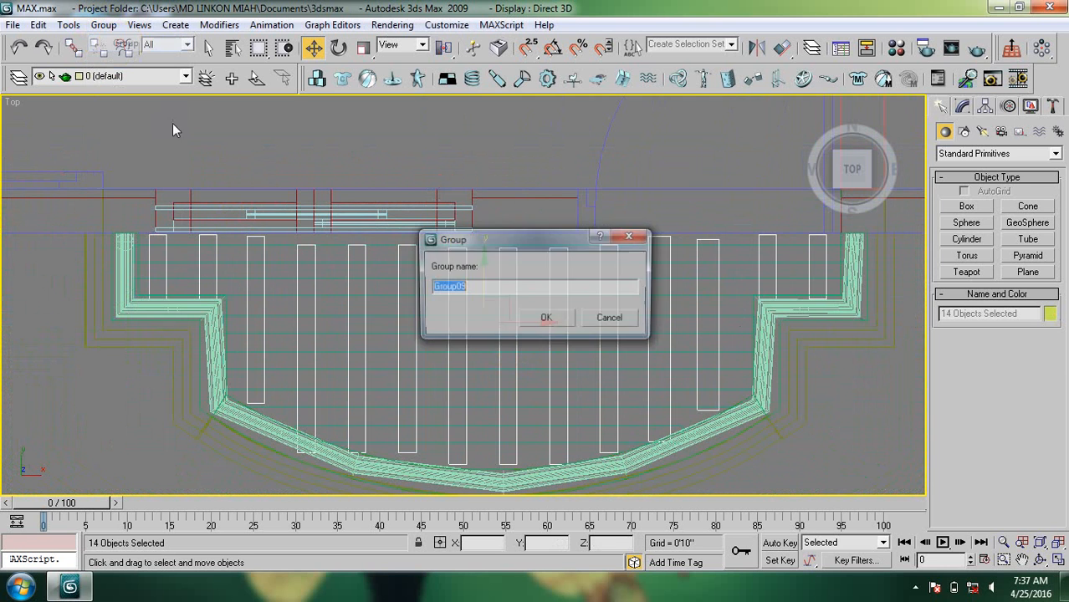
click(547, 320)
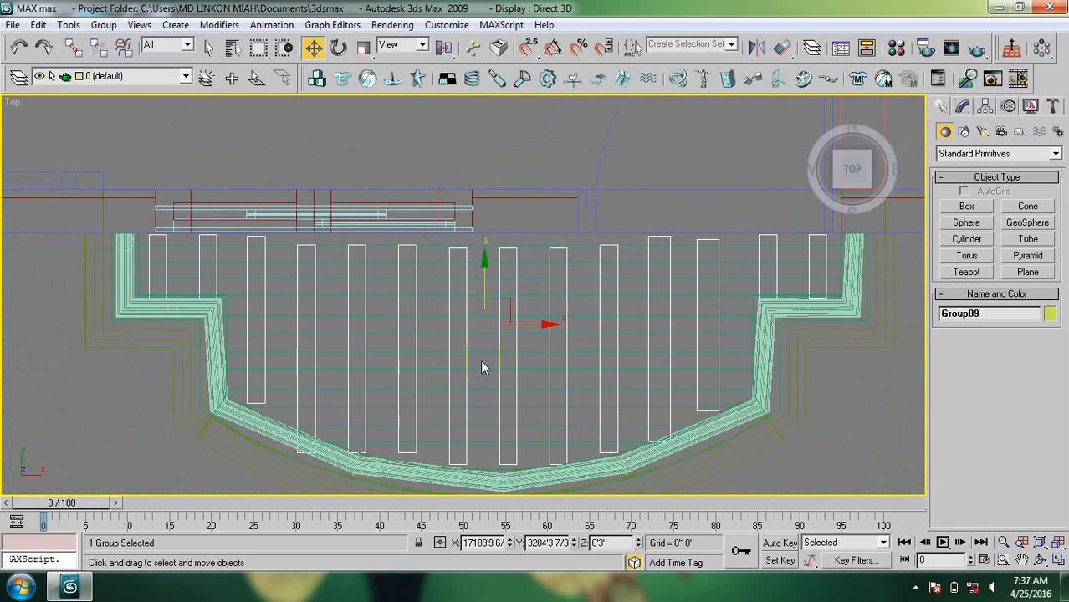
Combine the bar group and the slat group into one group with the default name.
scroll(482, 361, up, 3)
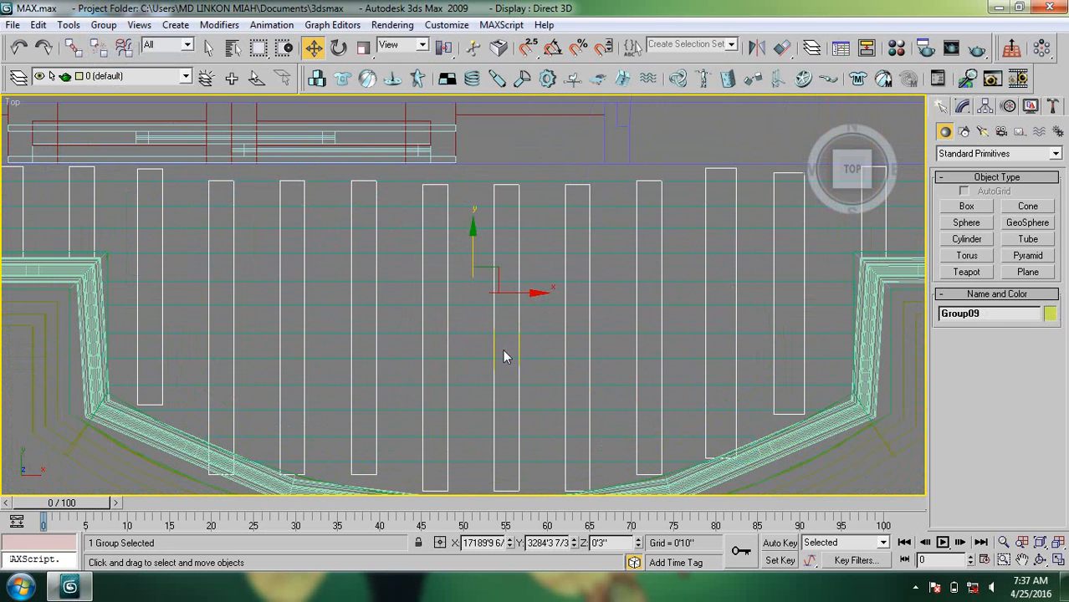
click(873, 475)
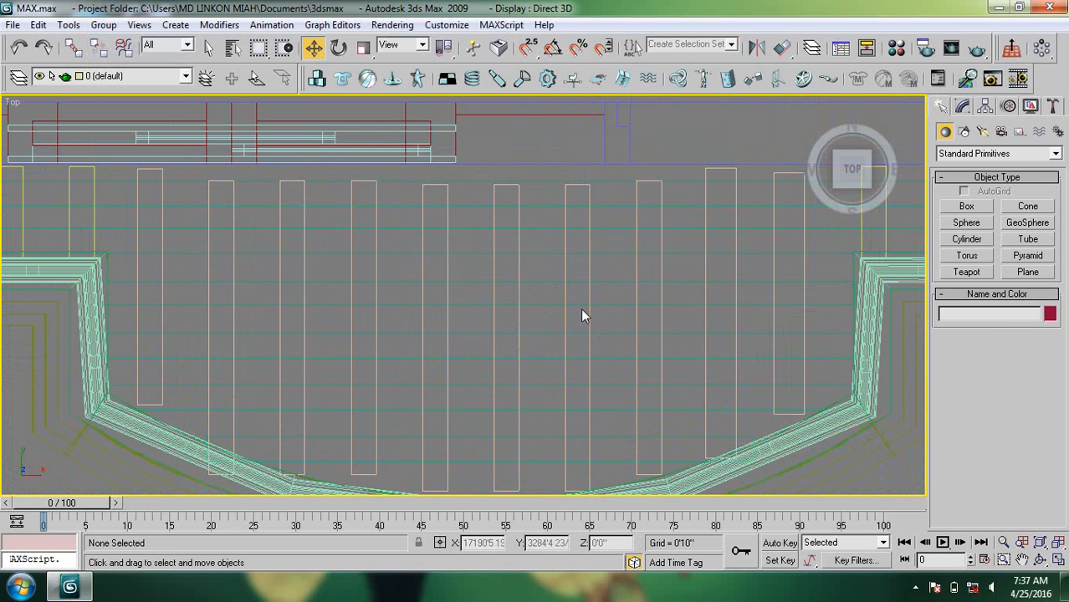
ctrl+click(469, 309)
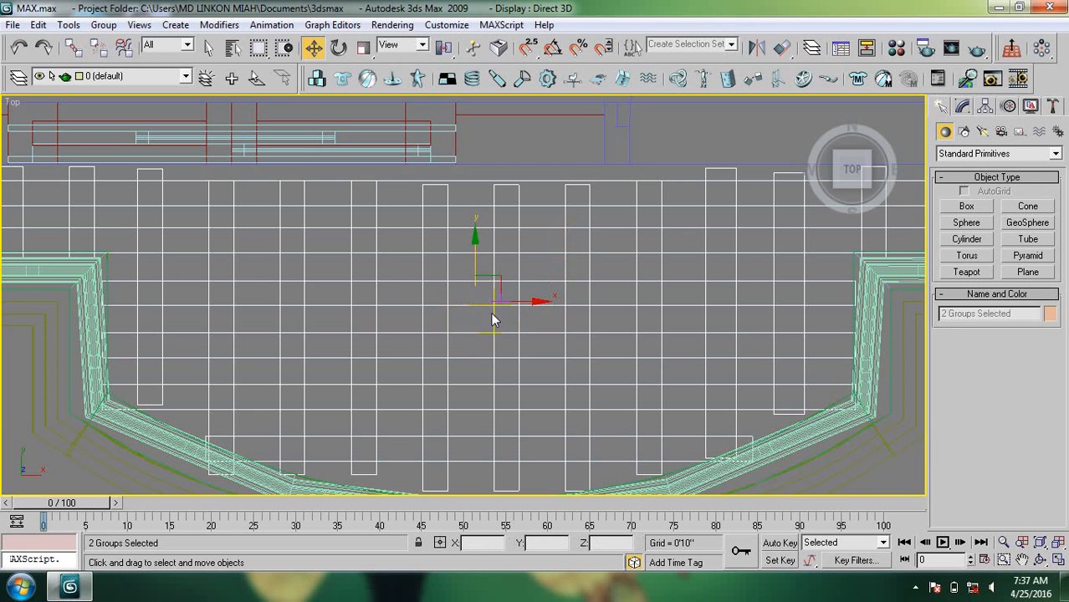
click(104, 24)
click(124, 44)
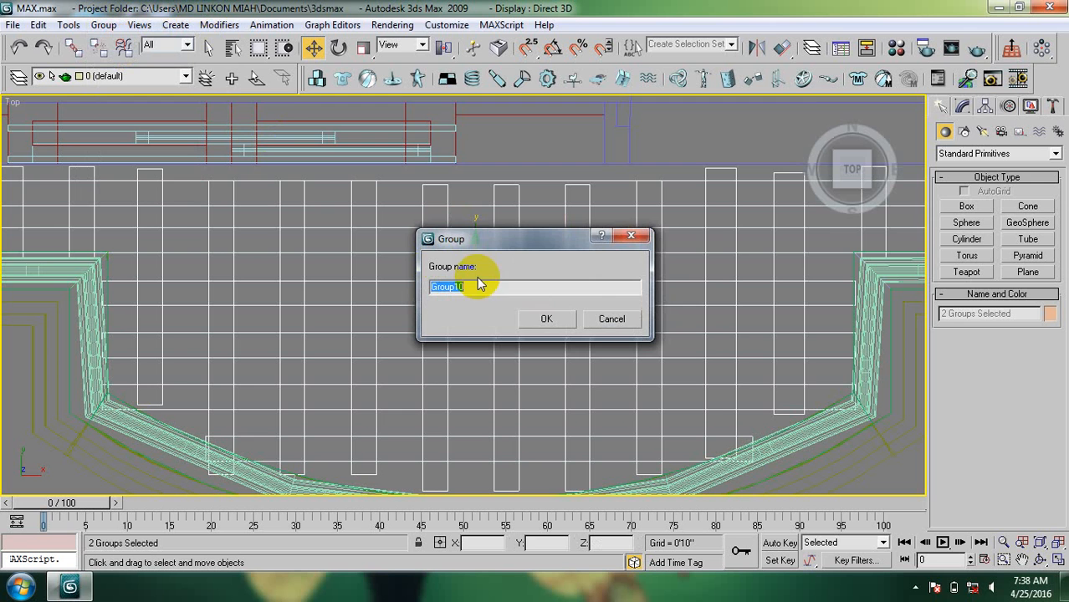
click(544, 318)
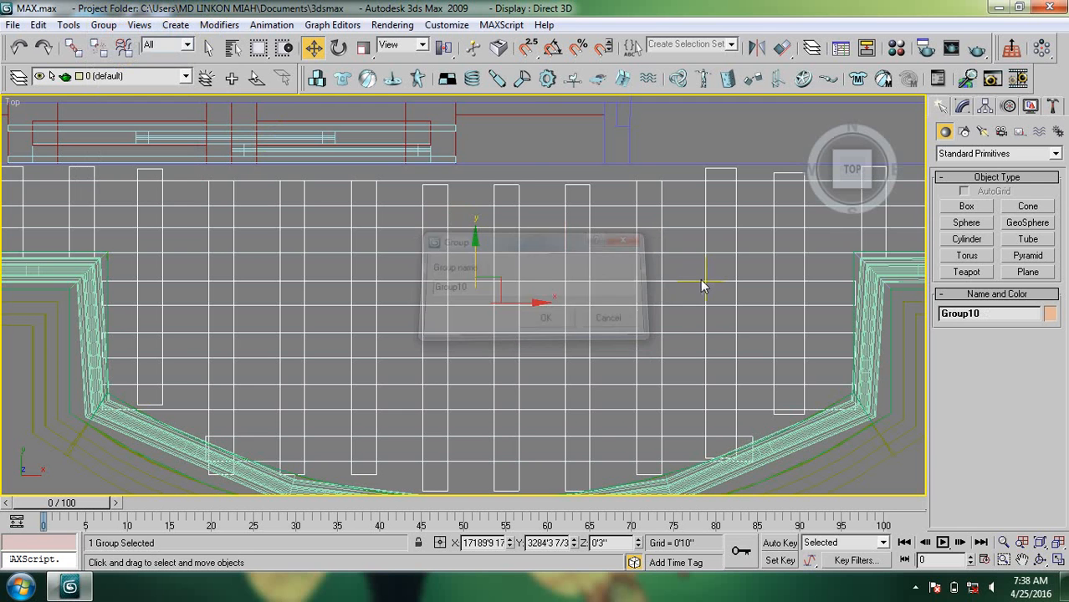
In the perspective view, raise the combined grid group to an absolute world Z of 7'6".
click(811, 108)
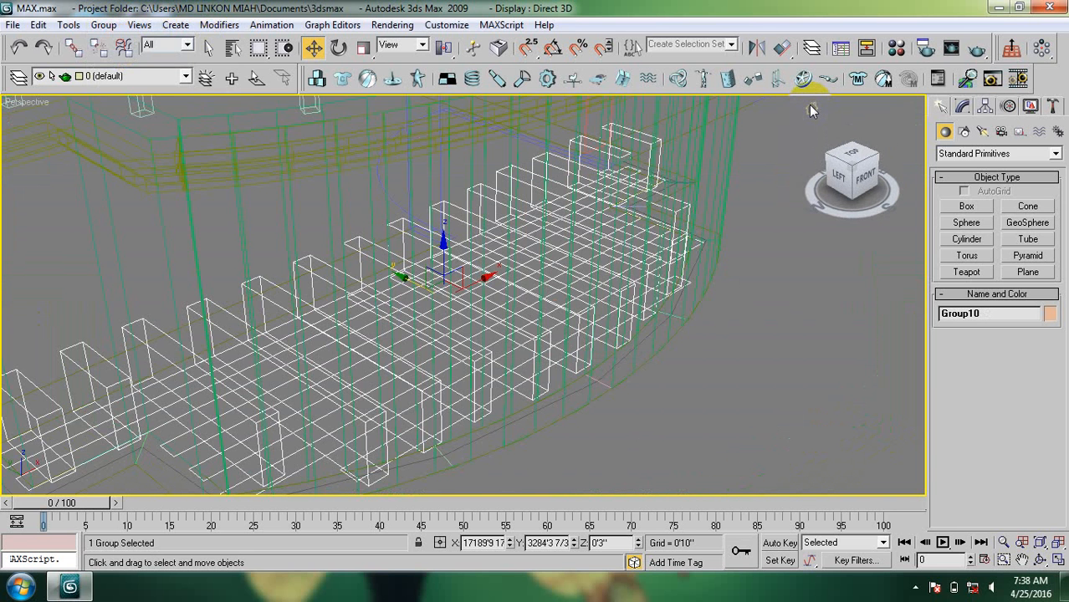
scroll(469, 305, down, 10)
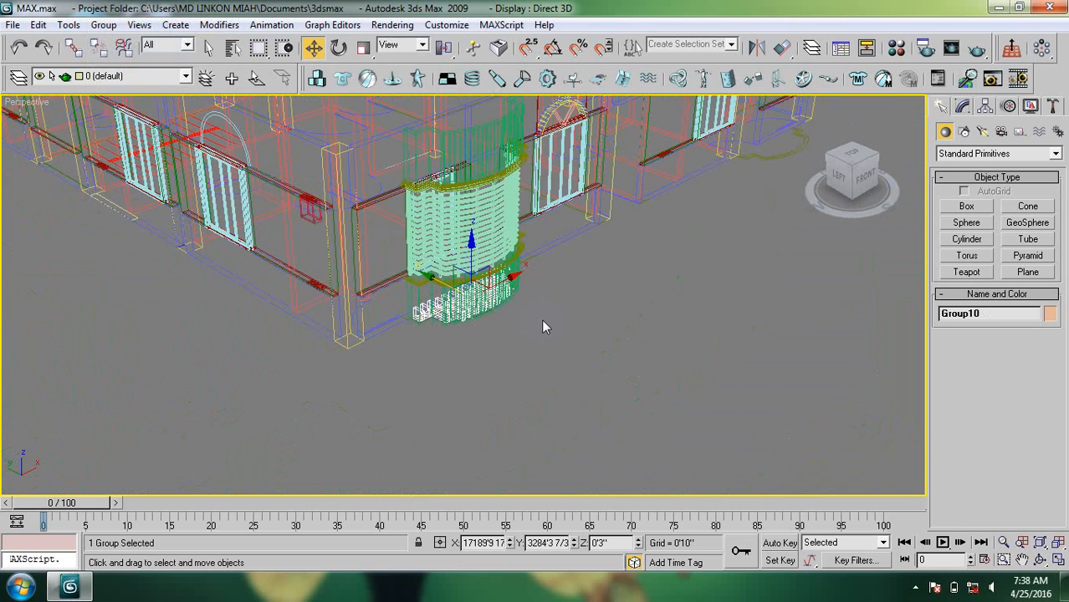
scroll(492, 297, up, 3)
middle_drag(492, 298, 506, 377)
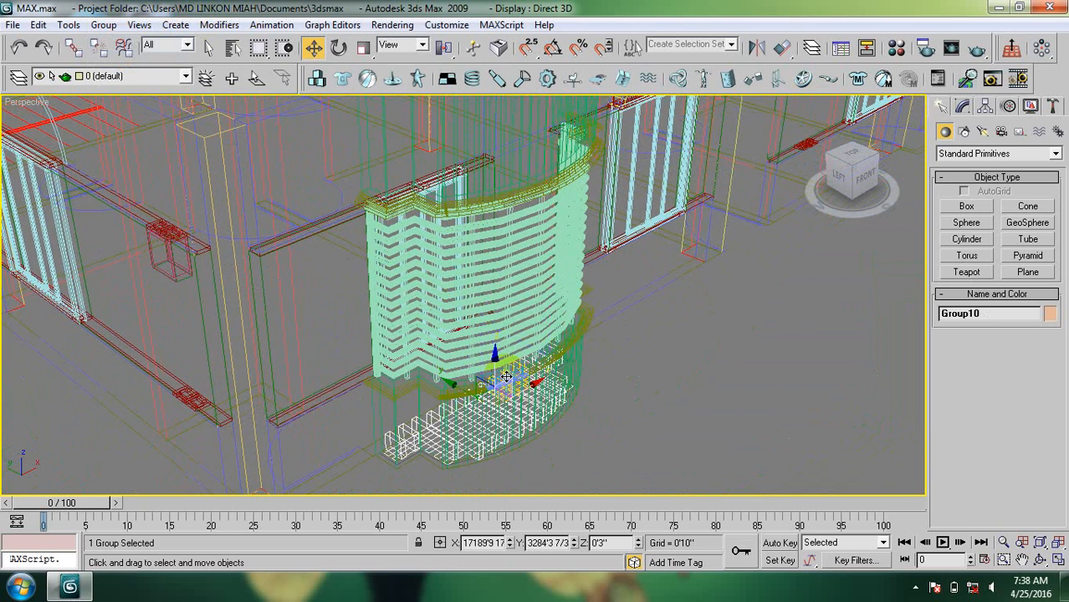
key(F3)
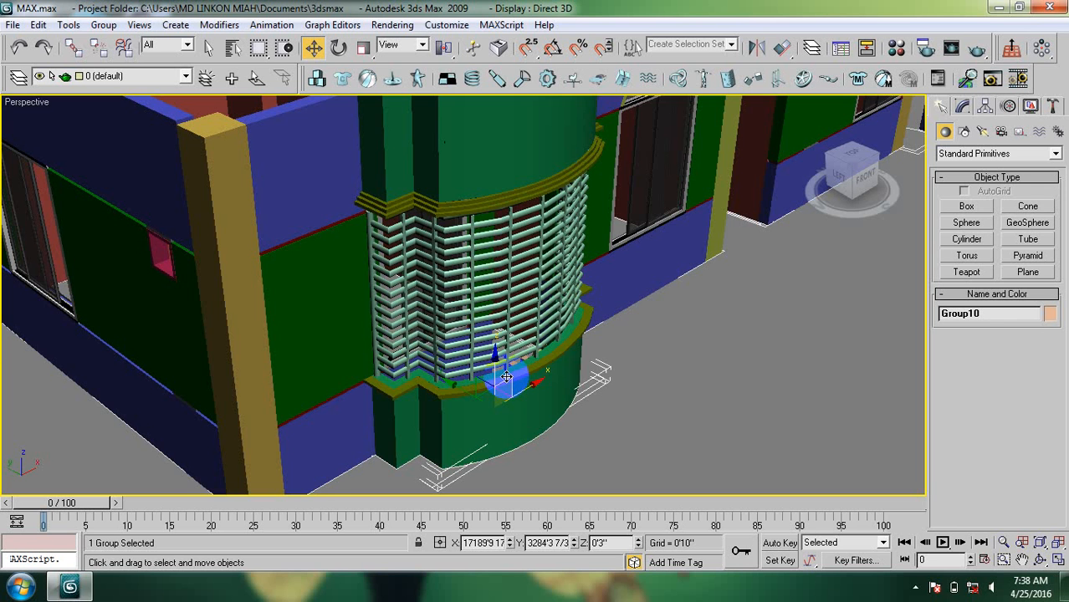
key(F3)
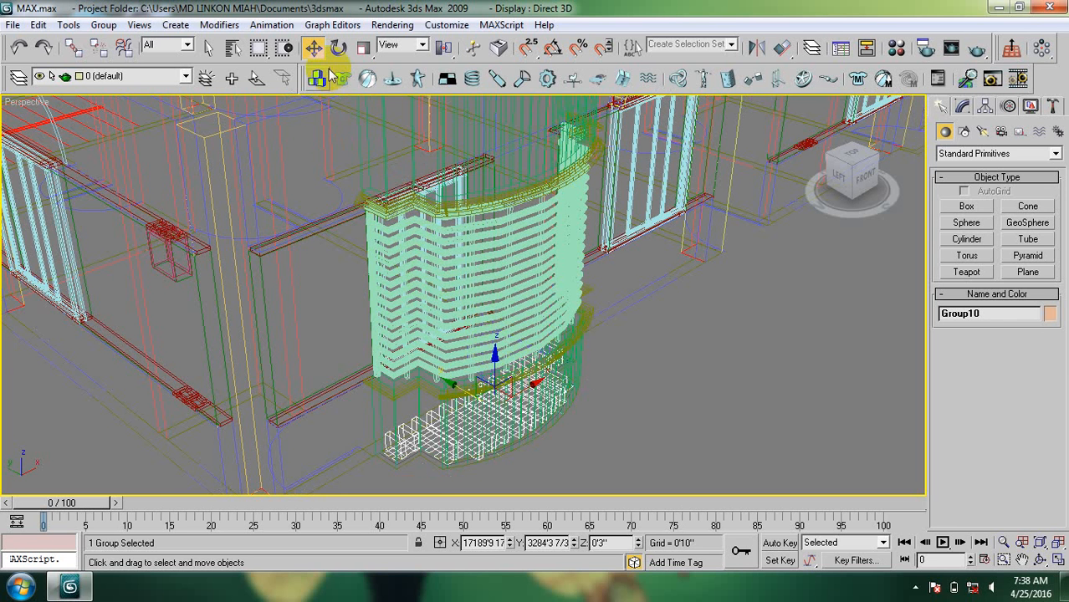
right_click(314, 47)
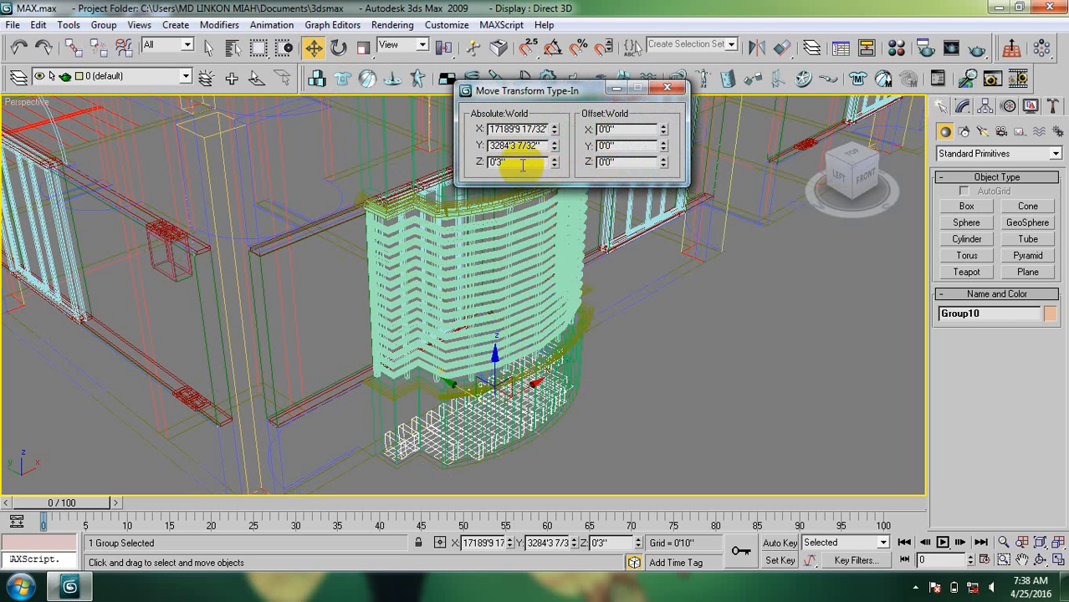
double_click(506, 162)
text(7'6")
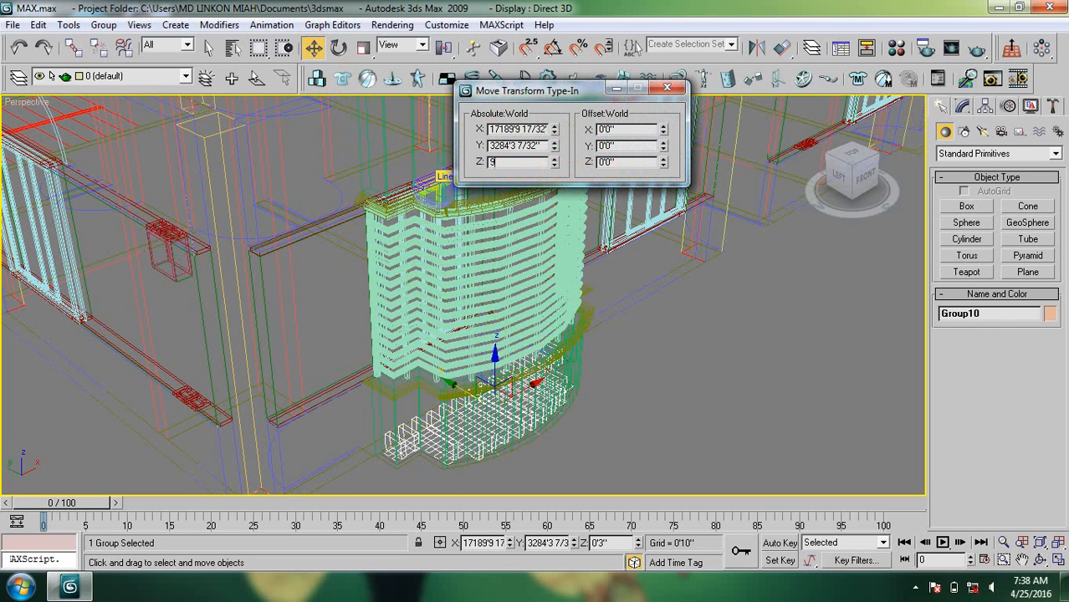
key(Return)
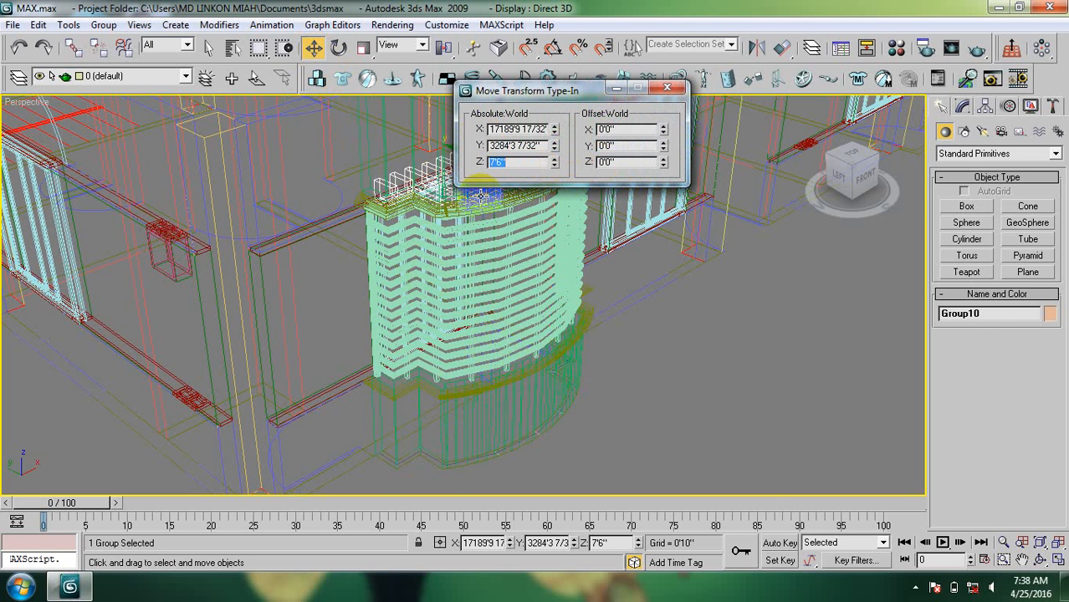
click(666, 87)
Show the model shaded, select the balcony railing and set its top rail height to 22".
scroll(452, 198, up, 5)
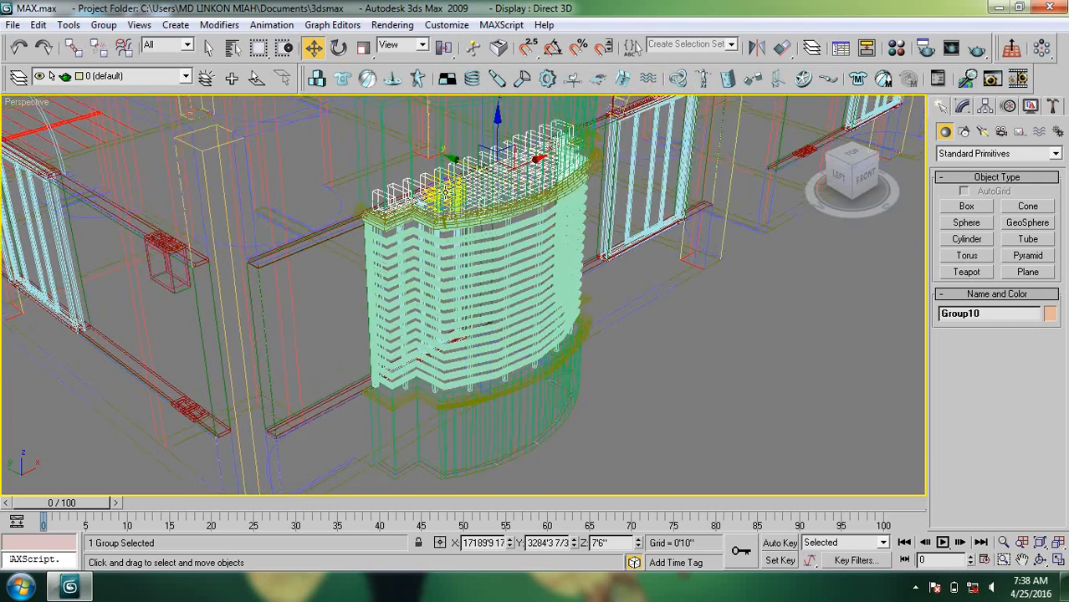
middle_drag(398, 210, 412, 326)
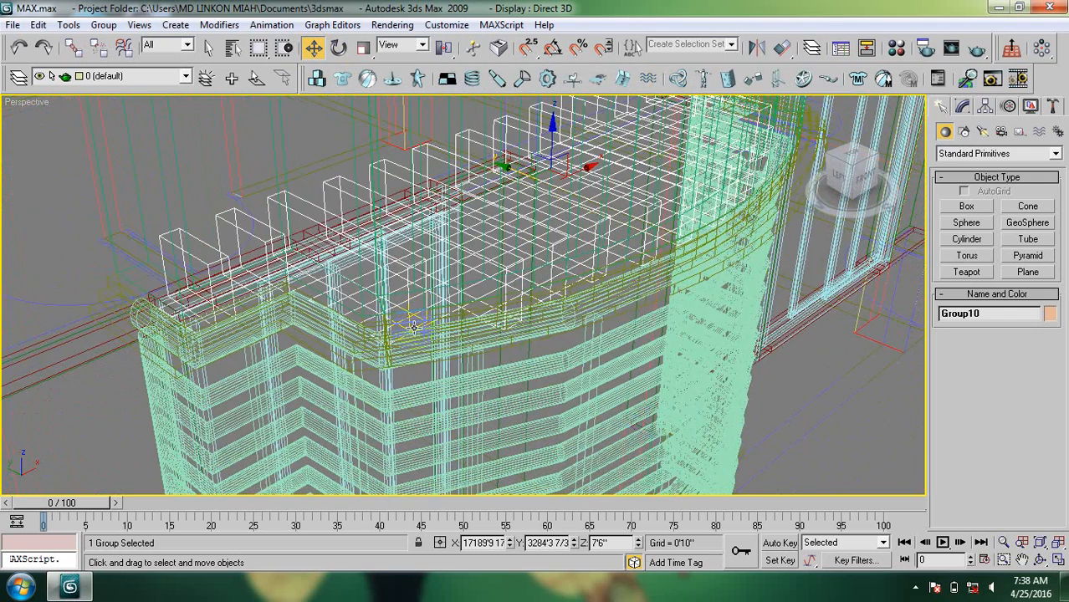
key(F3)
middle_drag(477, 365, 399, 326)
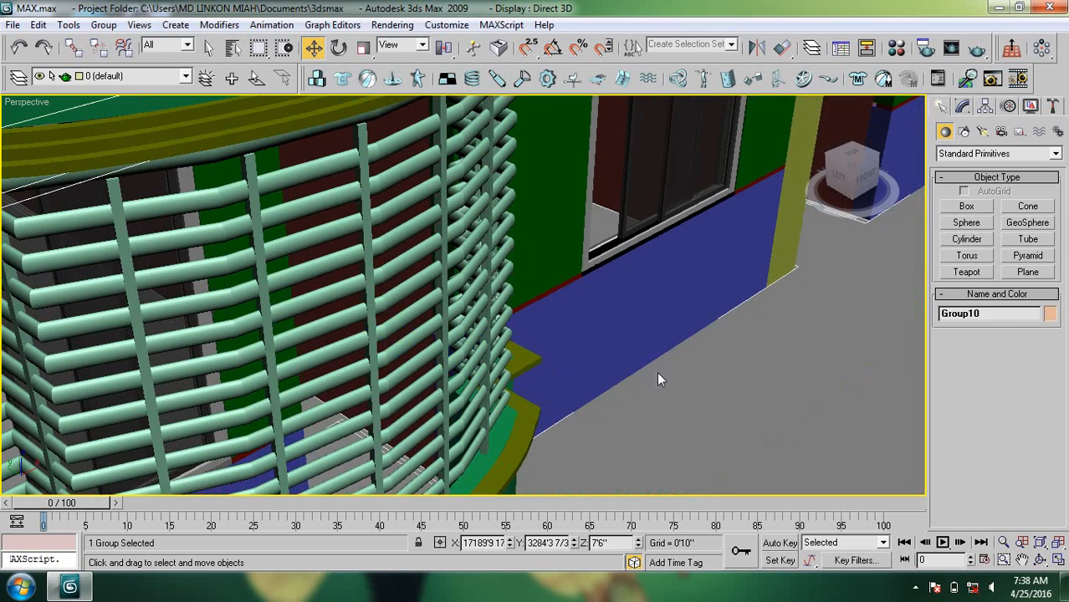
click(703, 410)
click(263, 191)
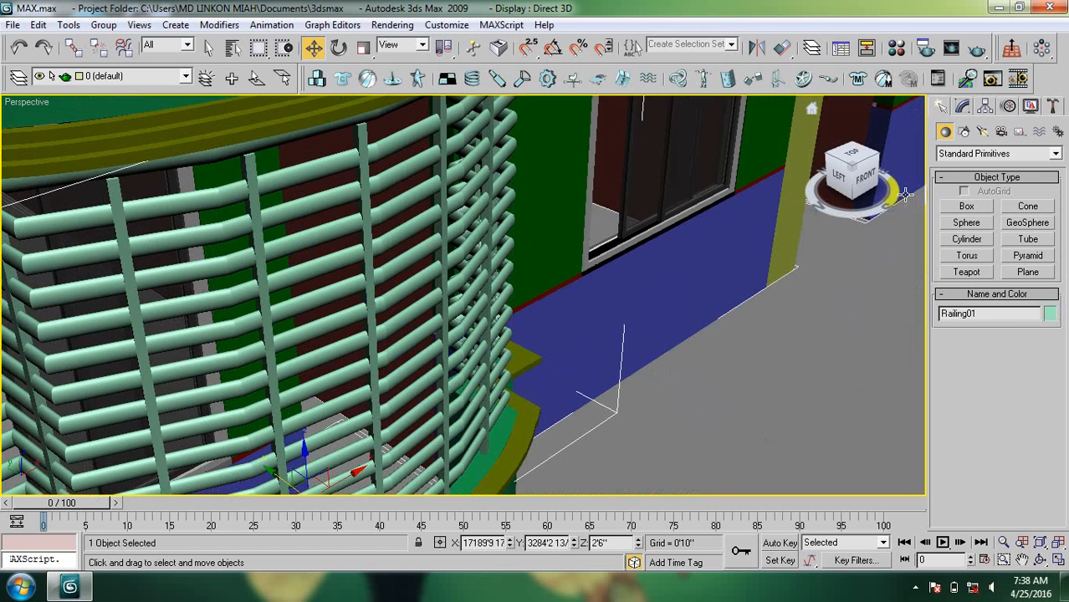
click(963, 106)
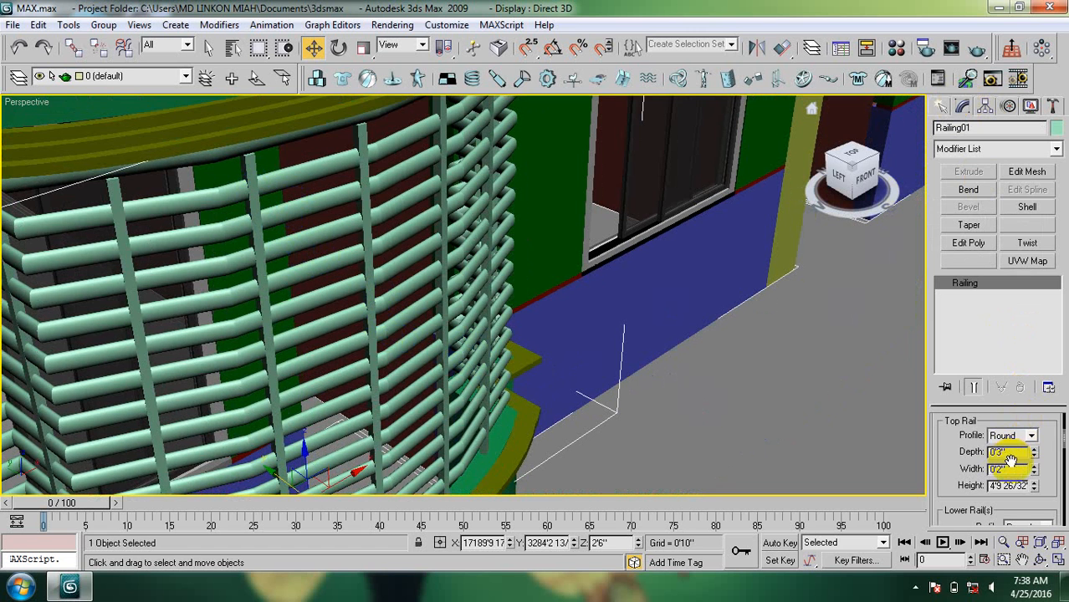
drag(1027, 486, 960, 496)
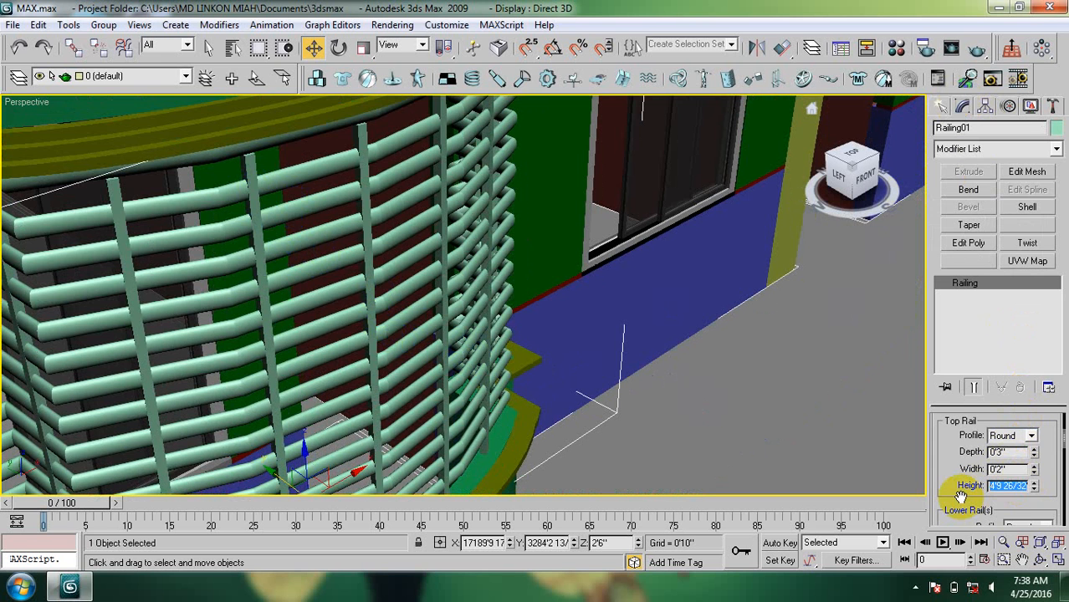
text(22)
key(Return)
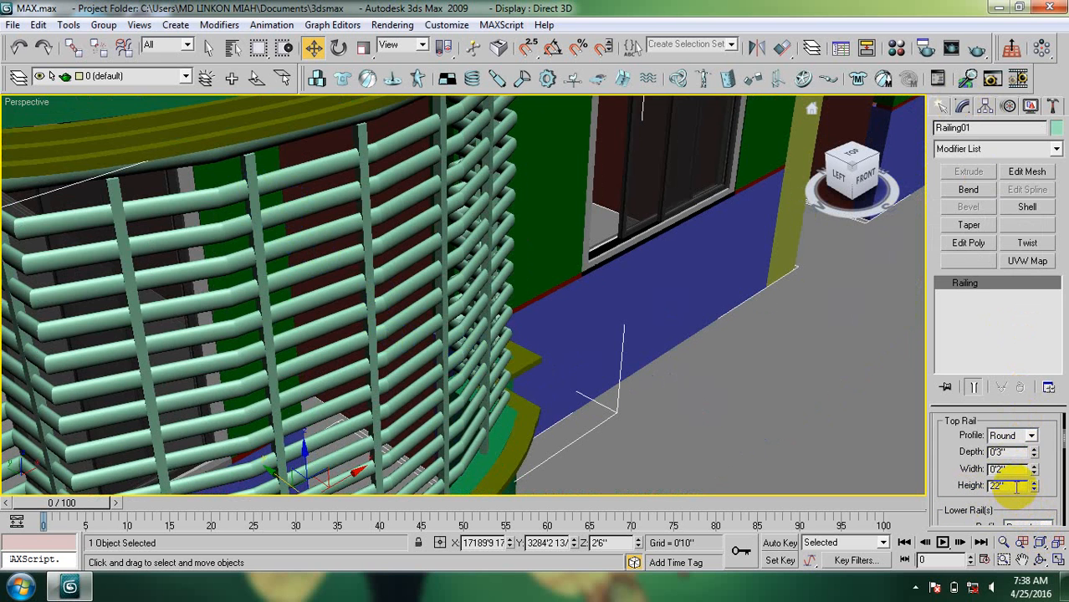
key(Return)
middle_drag(556, 447, 656, 402)
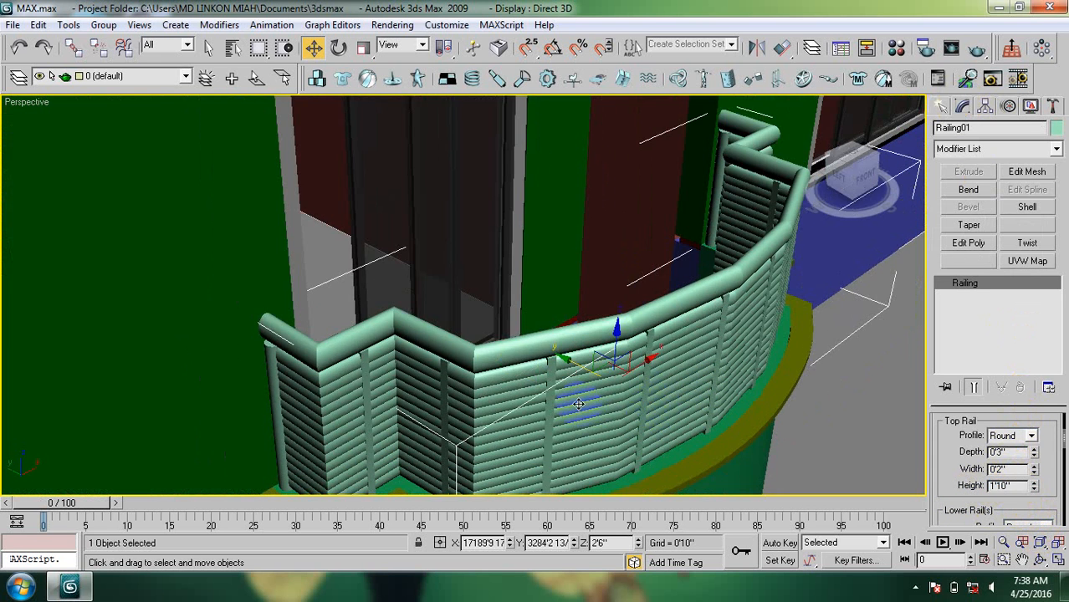
Examine the grid under the upper balcony parapet from below, including where the slats and bars cross.
scroll(578, 404, down, 10)
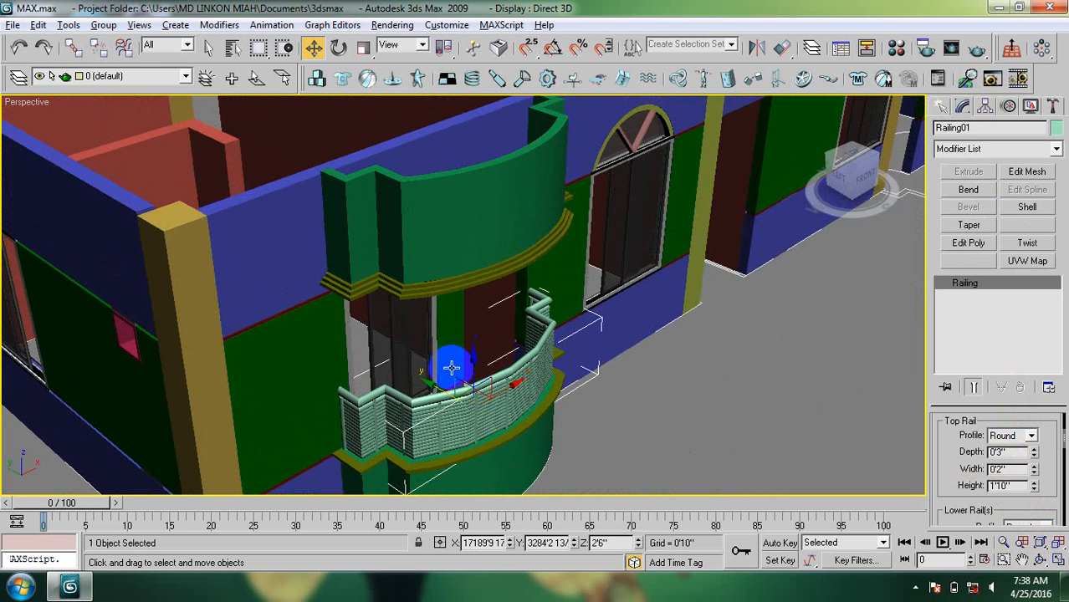
alt+middle_drag(400, 390, 397, 337)
middle_drag(394, 269, 337, 378)
scroll(368, 215, down, 3)
alt+middle_drag(358, 339, 361, 310)
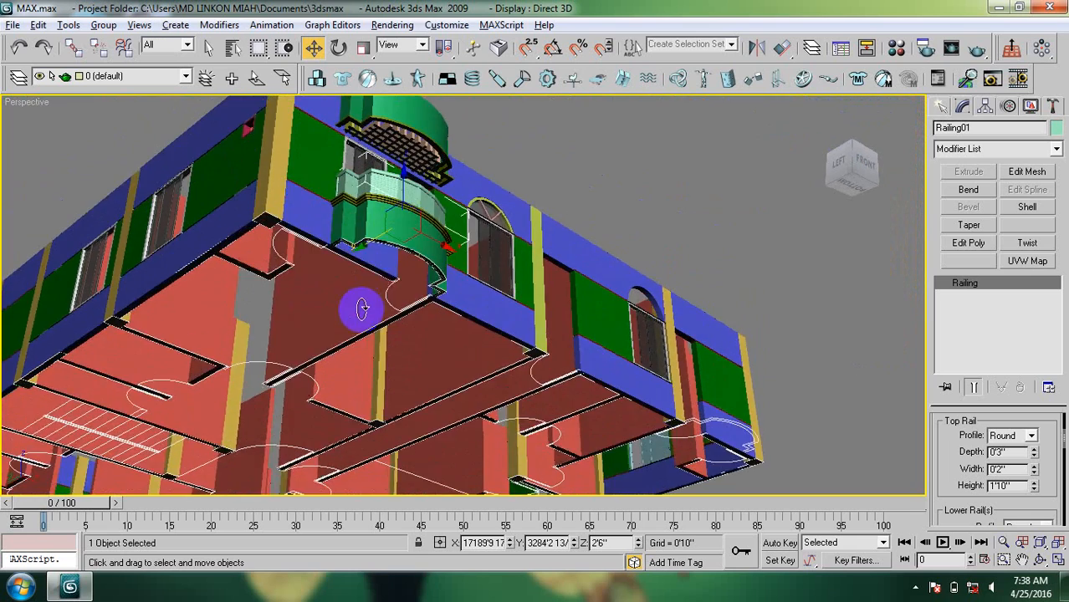
middle_drag(381, 209, 353, 339)
scroll(348, 318, up, 5)
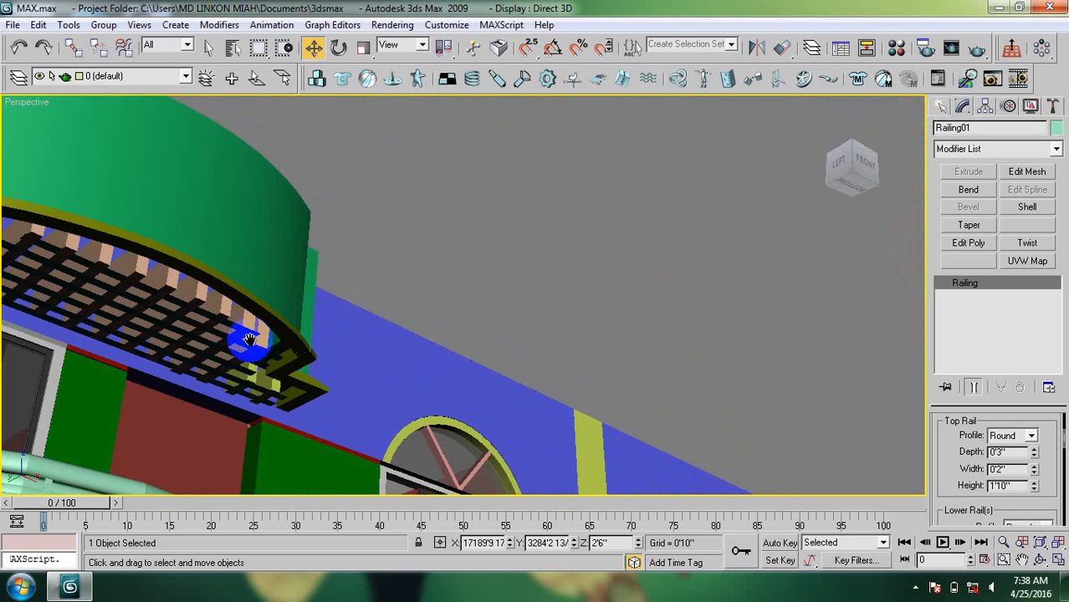
middle_drag(250, 339, 415, 325)
mouse_move(423, 284)
middle_down()
mouse_move(410, 352)
mouse_move(399, 258)
mouse_move(400, 334)
mouse_move(424, 302)
middle_up()
scroll(375, 301, up, 3)
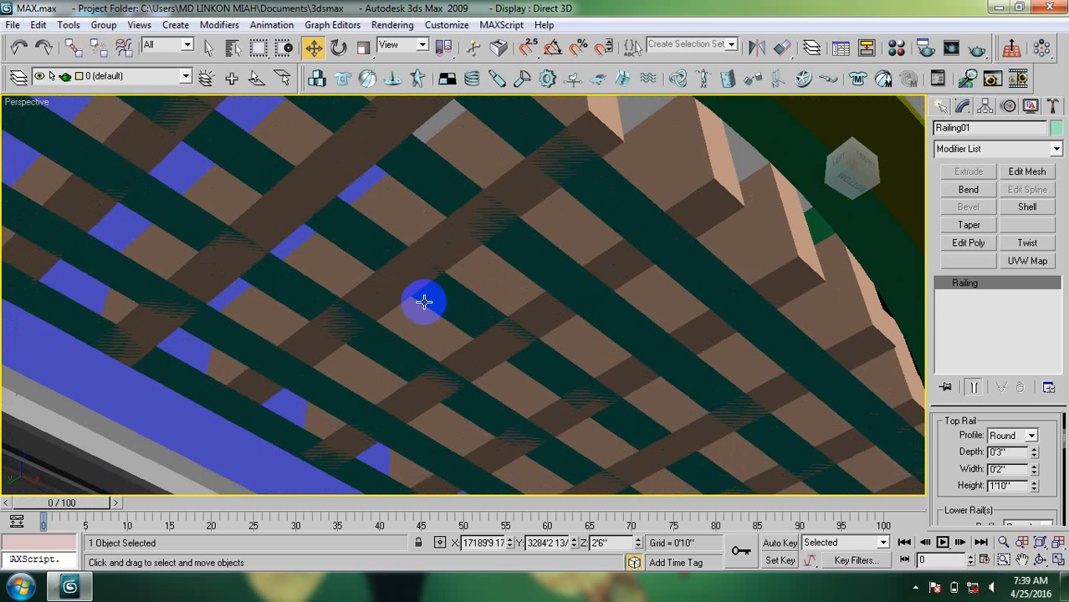
scroll(484, 322, down, 5)
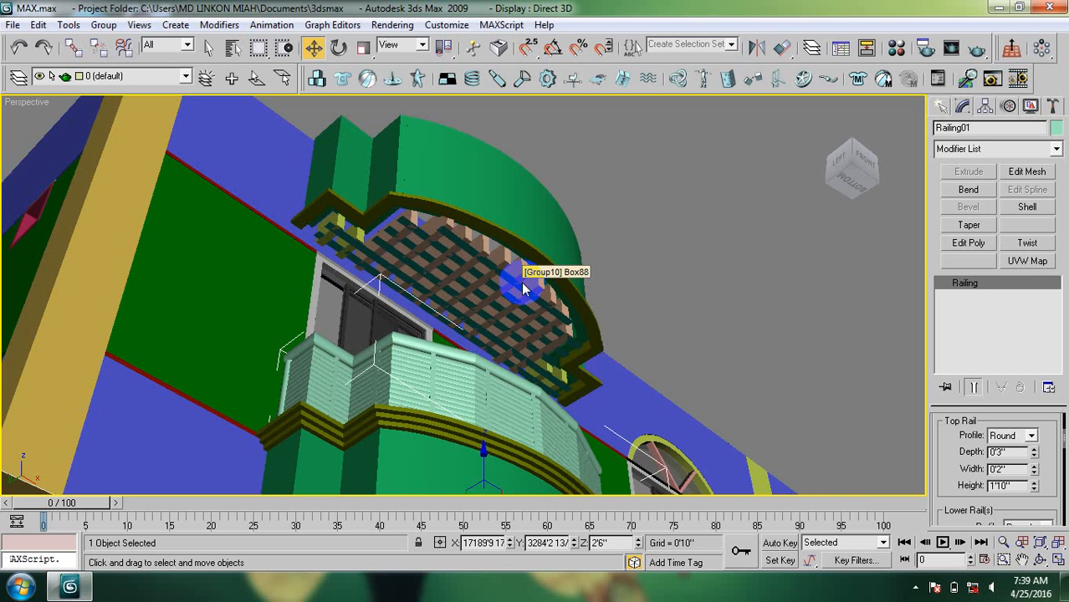
mouse_move(499, 300)
middle_down()
mouse_move(498, 318)
mouse_move(503, 308)
middle_up()
scroll(480, 288, up, 5)
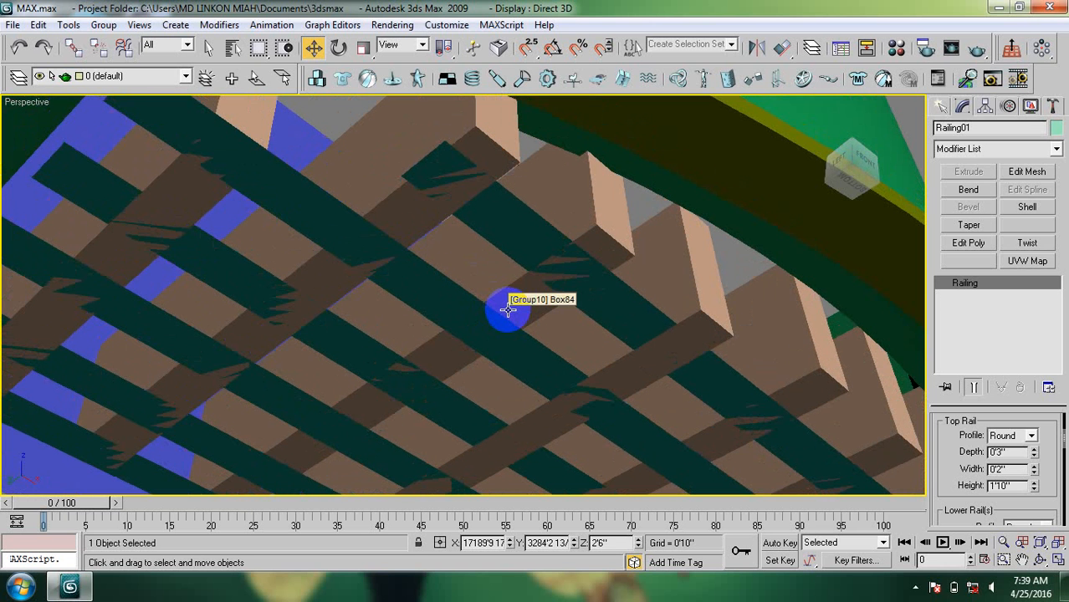
Inspect how the slats and bars of the ceiling grid intersect, close up from below and with the whole balcony in view.
scroll(508, 310, down, 5)
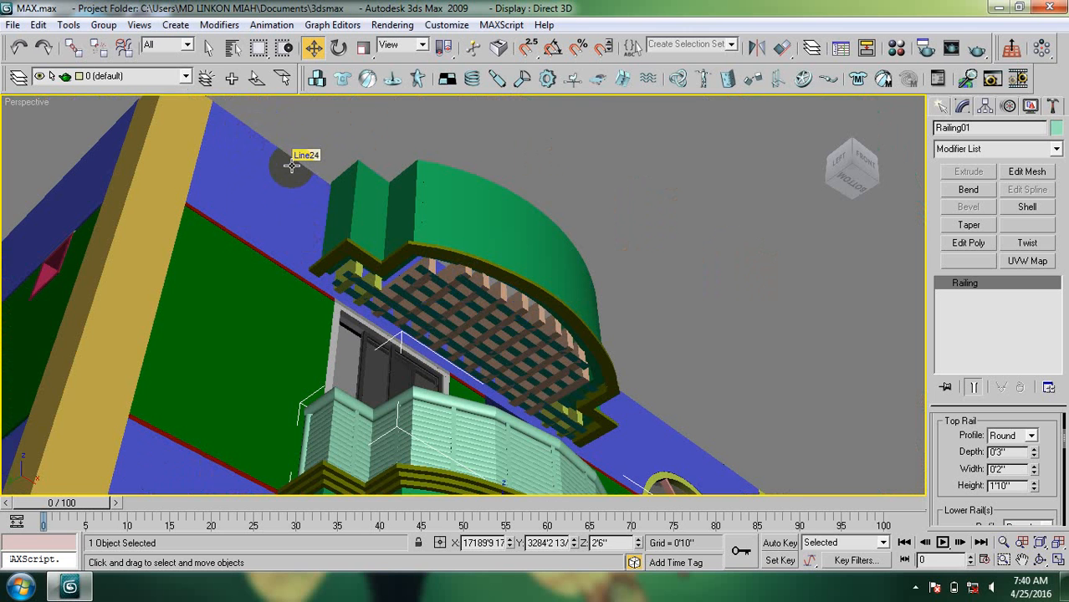
middle_drag(456, 322, 420, 253)
scroll(385, 211, up, 3)
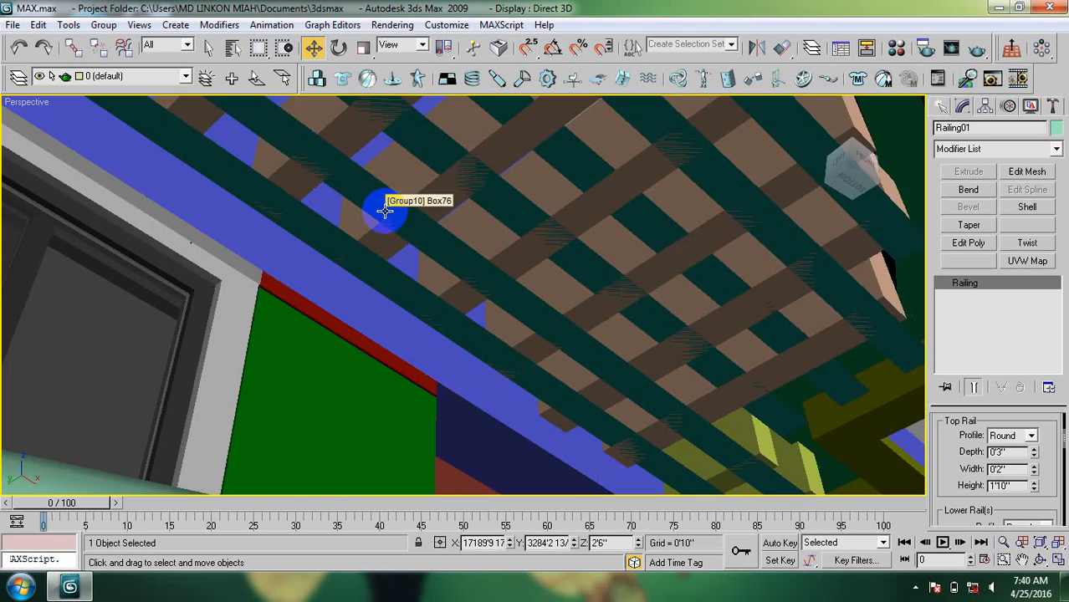
middle_drag(385, 211, 390, 255)
scroll(390, 255, down, 1)
scroll(414, 269, up, 1)
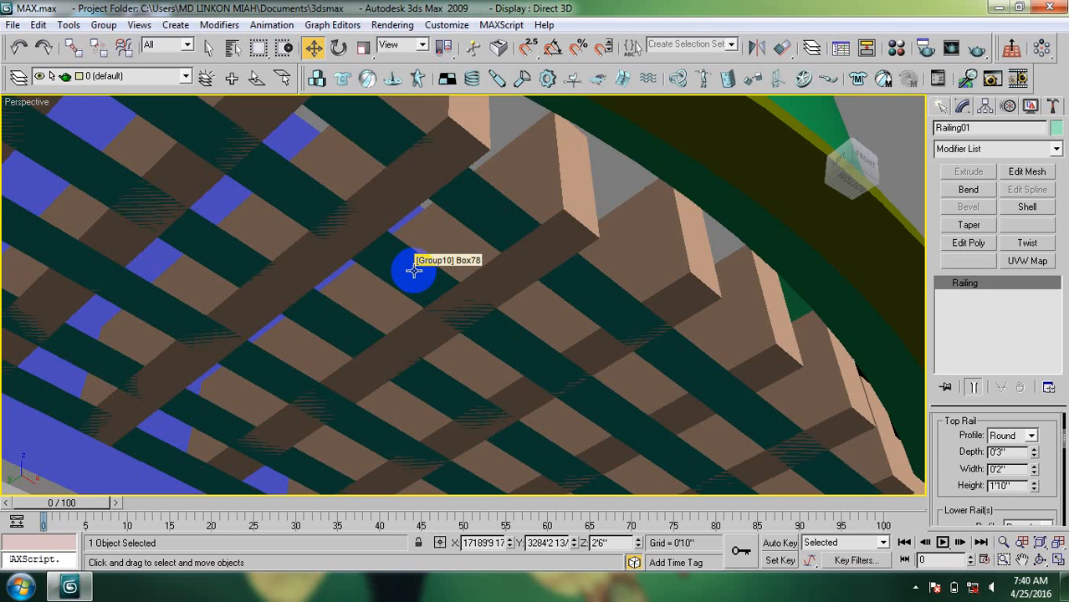
scroll(414, 269, down, 6)
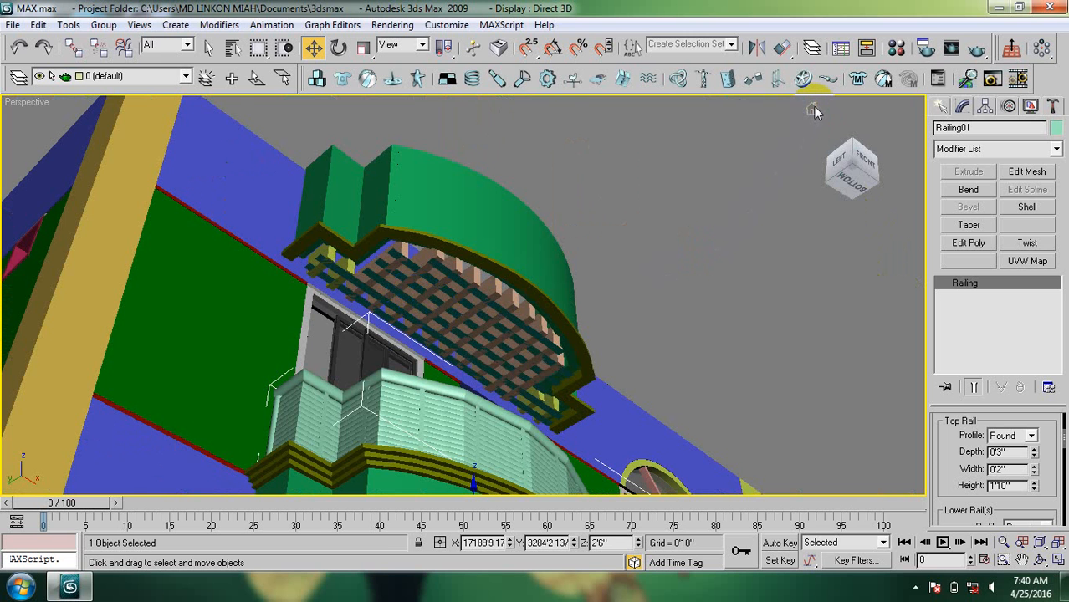
scroll(501, 297, up, 3)
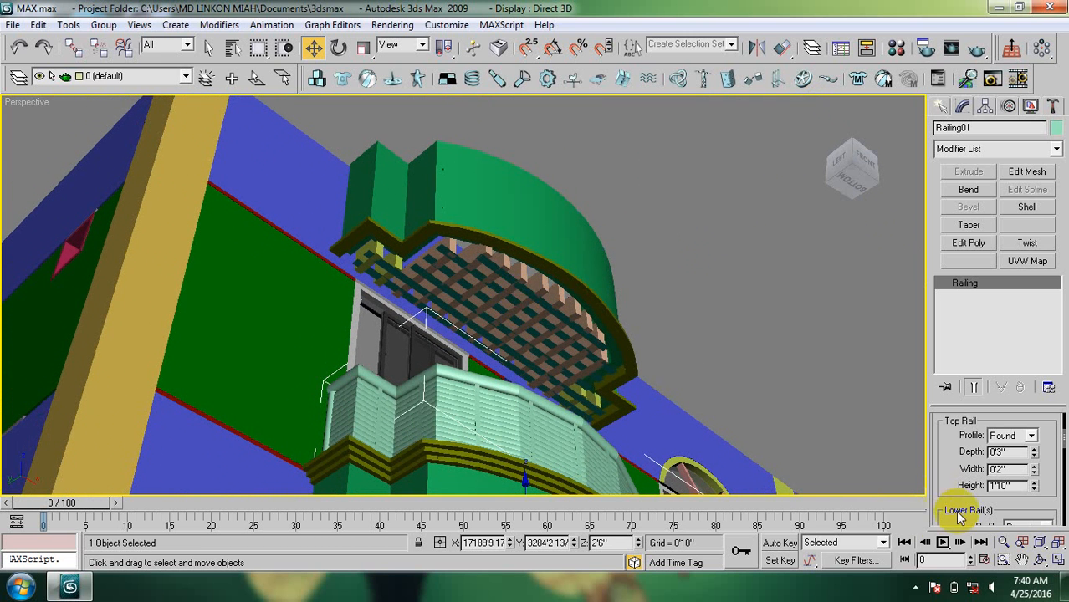
click(918, 588)
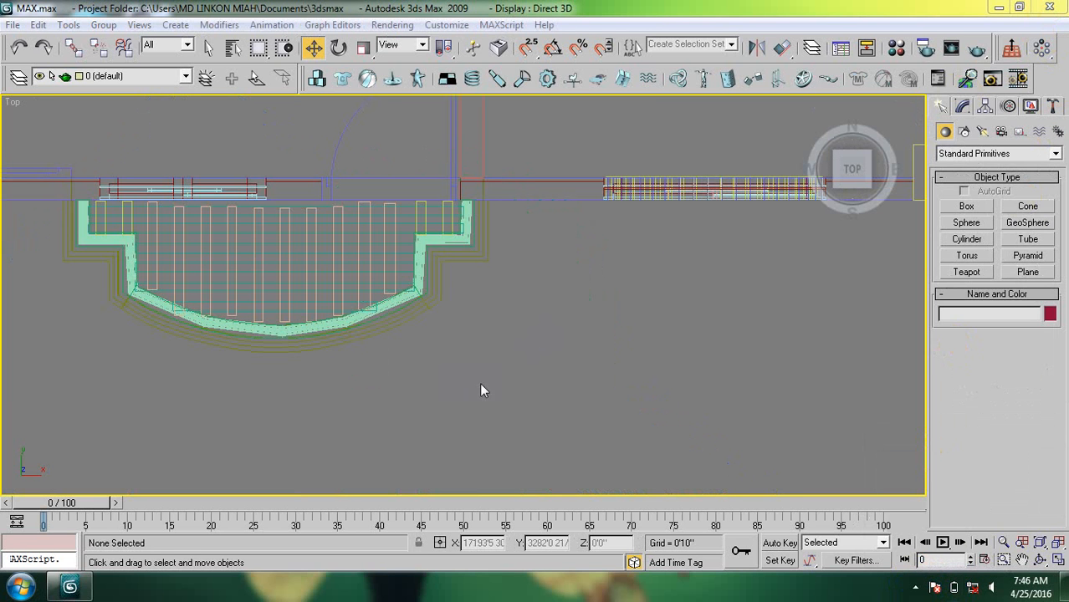
Review the curved balcony and the building corner from above in the home perspective view, with nothing selected.
click(811, 109)
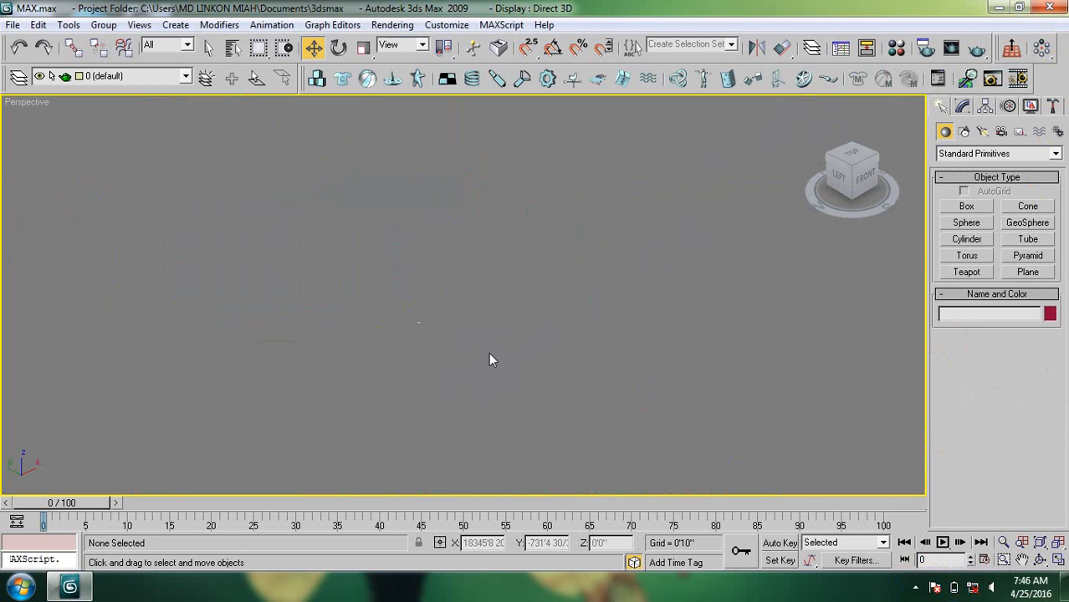
click(391, 332)
key(z)
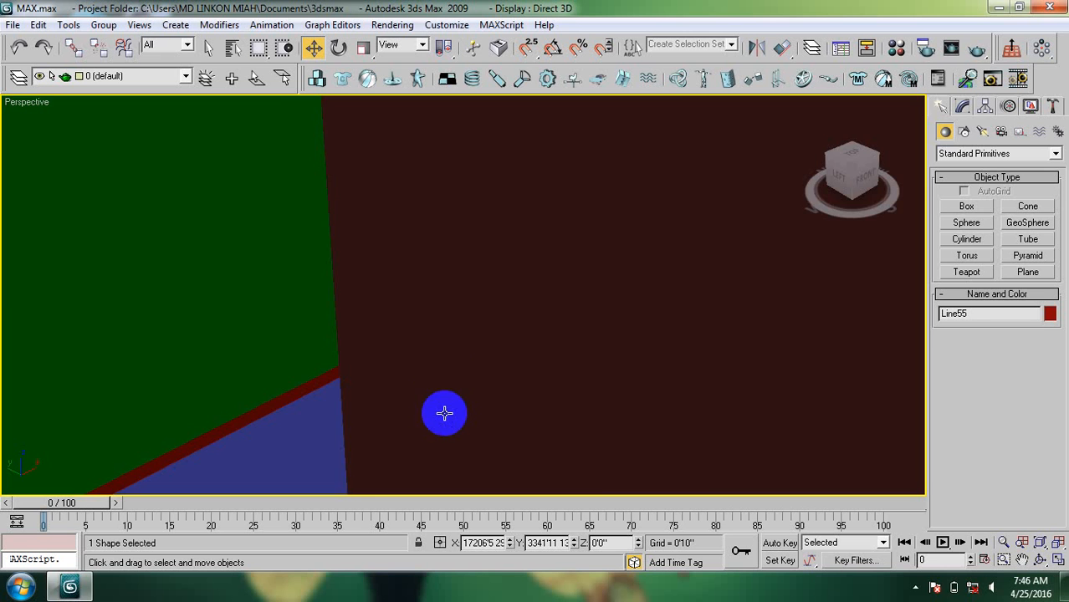
scroll(445, 373, down, 10)
middle_drag(500, 408, 406, 306)
middle_drag(590, 351, 469, 307)
scroll(552, 335, up, 5)
click(679, 374)
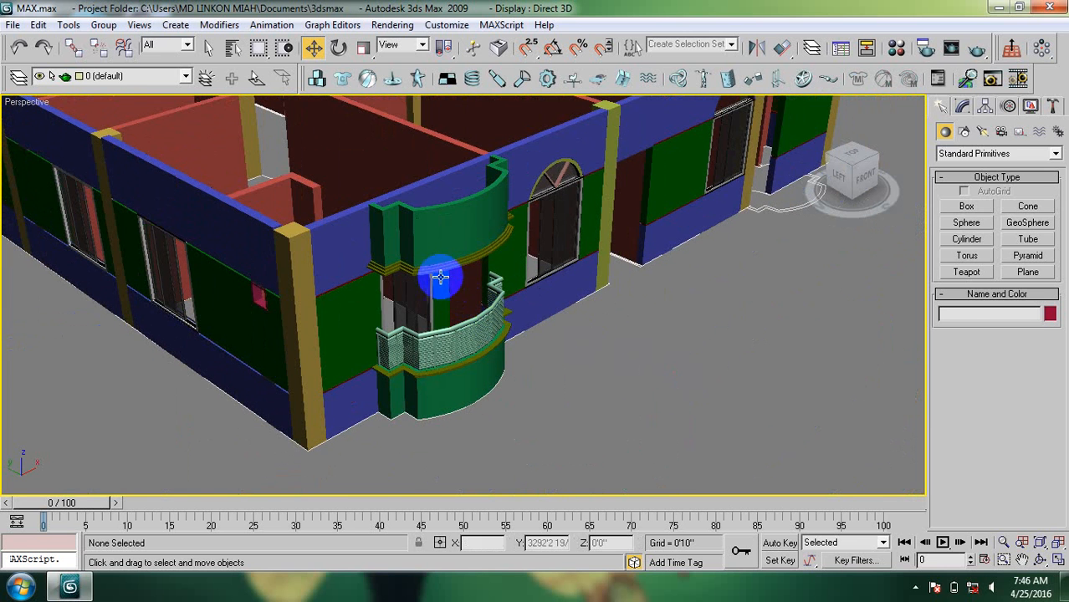
Try moving the curved front wall of the upper parapet upward in the front view, then undo the move and clear the selection.
click(425, 239)
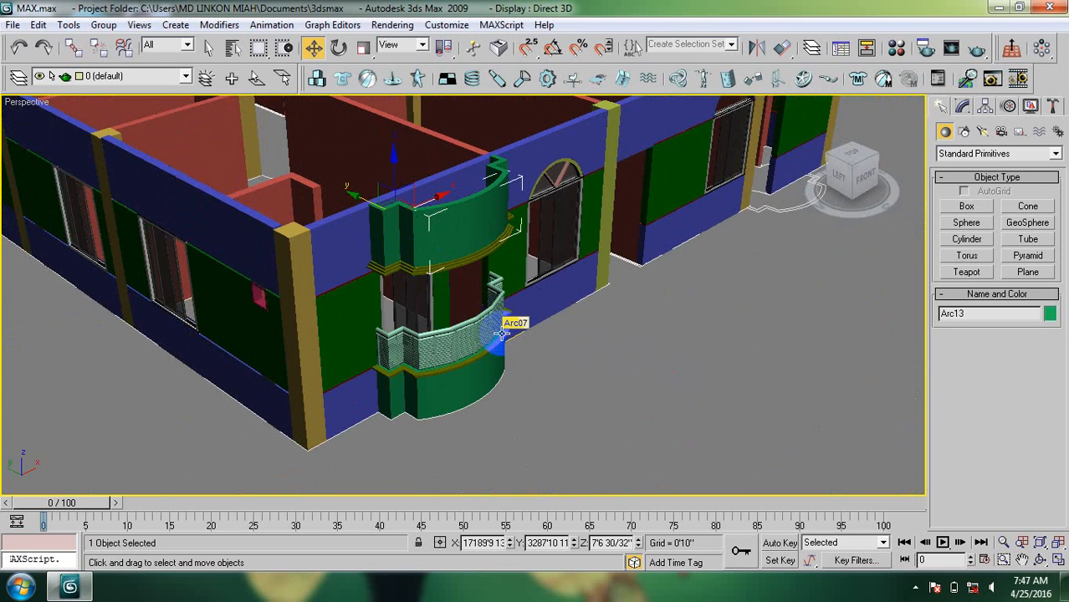
key(f)
key(z)
middle_drag(467, 324, 448, 298)
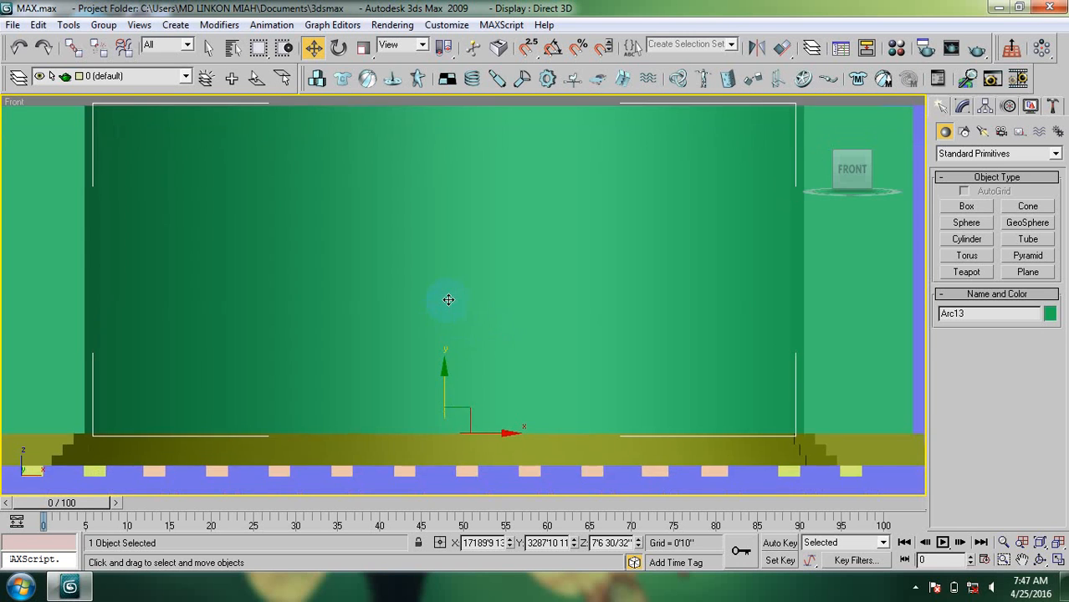
scroll(449, 301, down, 3)
middle_drag(461, 418, 453, 314)
scroll(456, 326, down, 5)
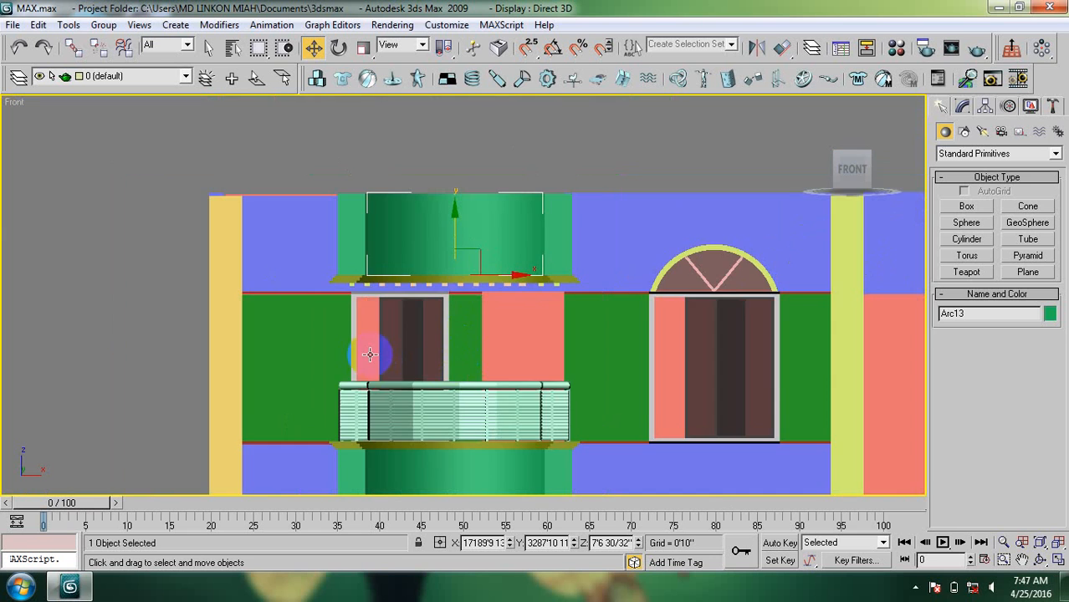
scroll(370, 346, up, 2)
scroll(401, 268, up, 2)
middle_drag(402, 269, 400, 265)
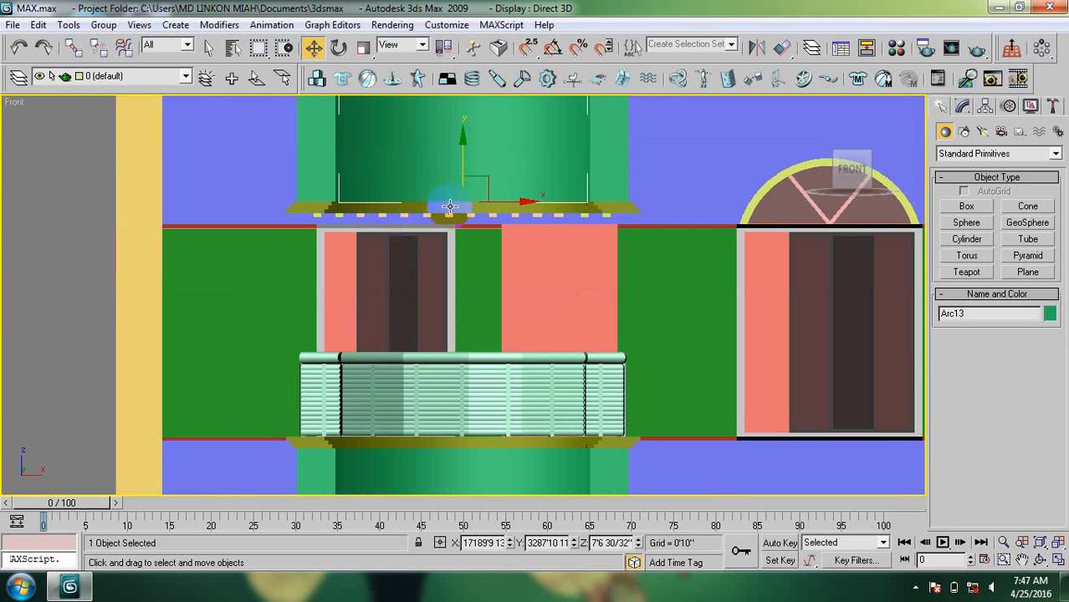
middle_drag(453, 206, 452, 231)
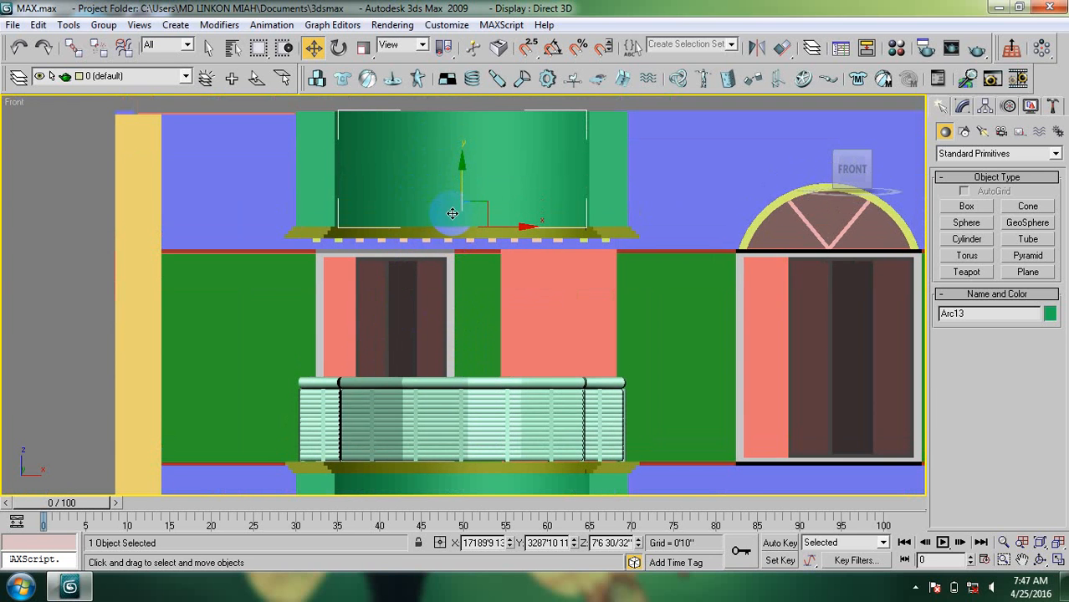
middle_drag(442, 289, 457, 311)
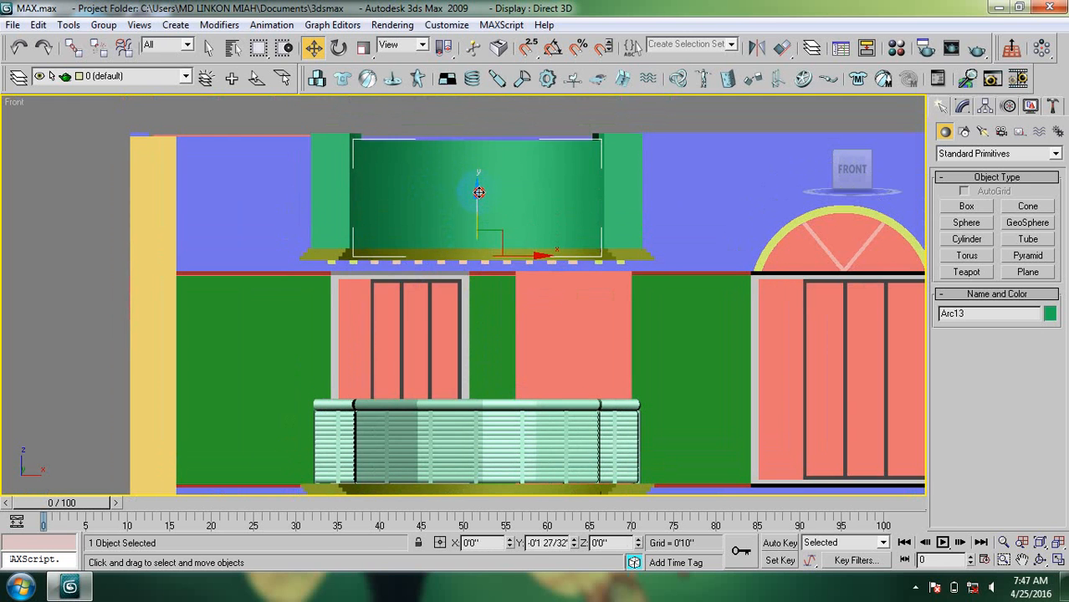
mouse_move(478, 185)
mouse_down()
mouse_move(476, 398)
mouse_move(470, 167)
mouse_up()
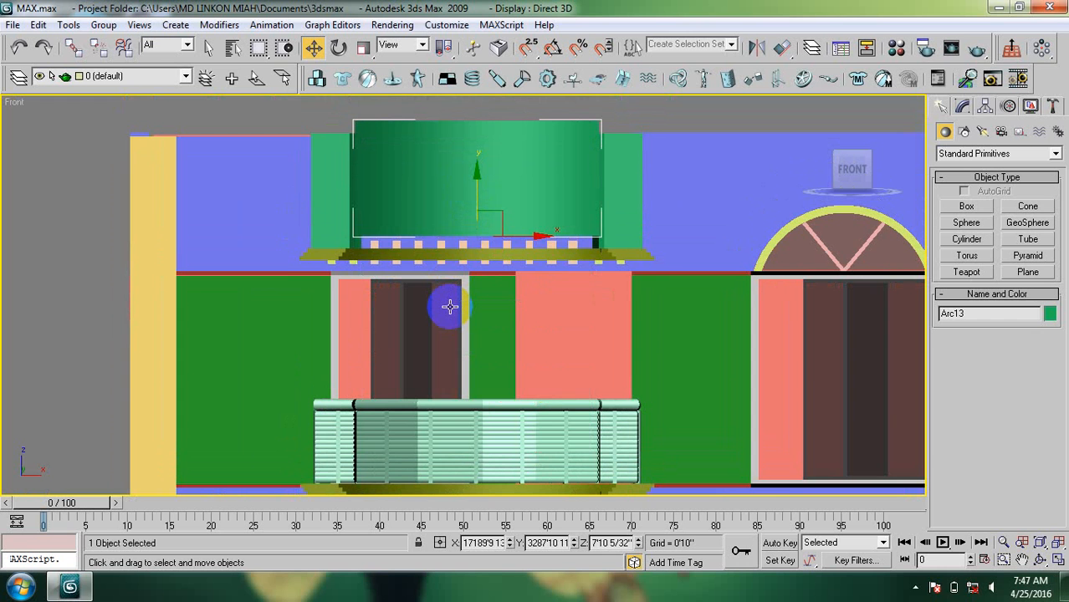
key(ctrl+z)
key(ctrl+d)
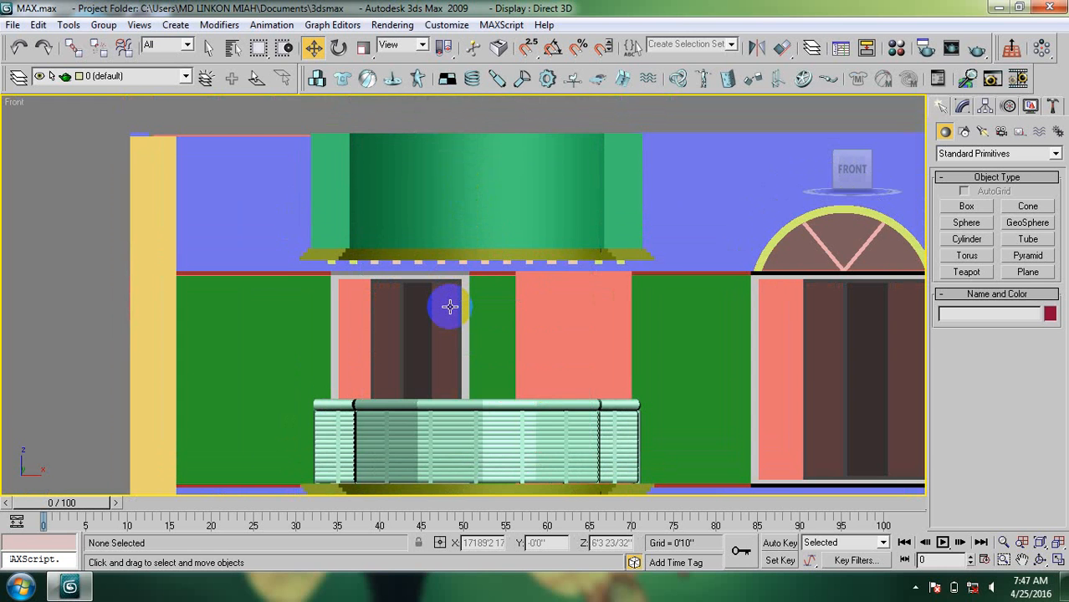
Increase the balcony railing's top rail height to about 4'11" so it fills the opening up to the upper parapet.
click(450, 307)
scroll(459, 297, down, 4)
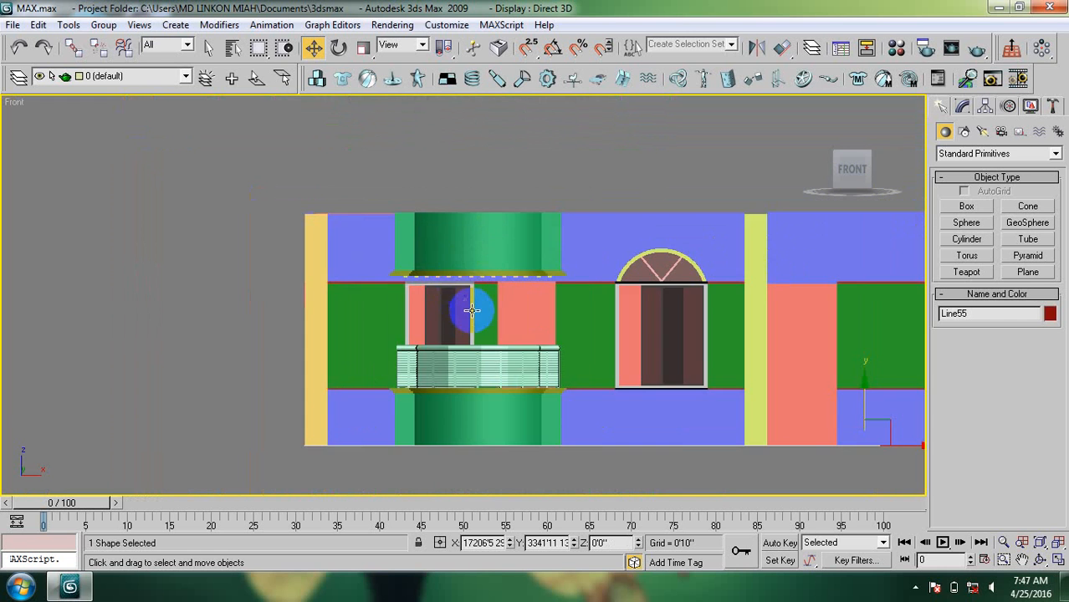
scroll(471, 311, up, 5)
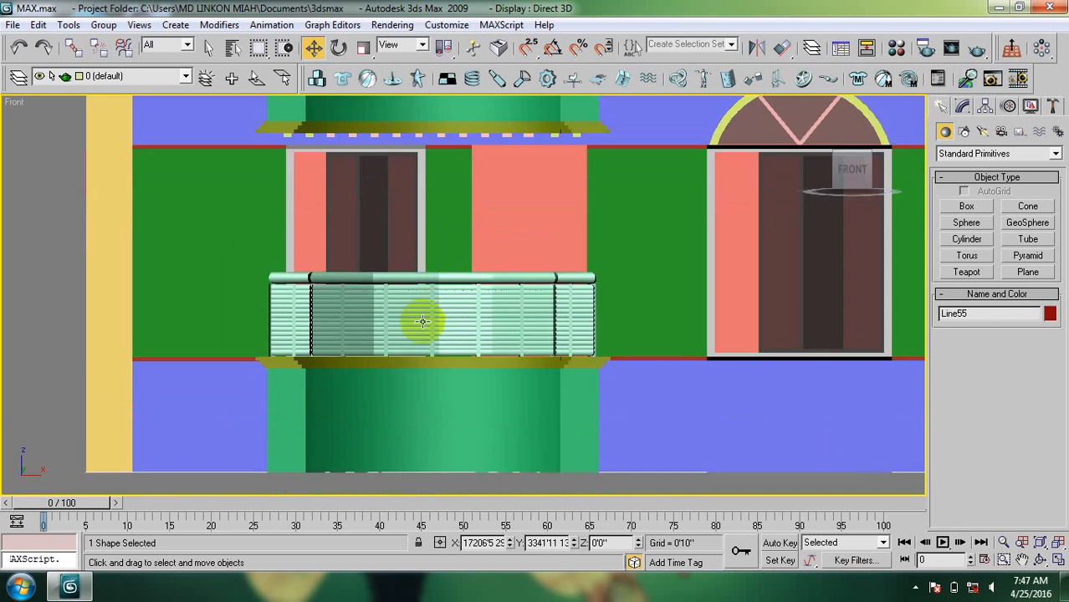
click(452, 278)
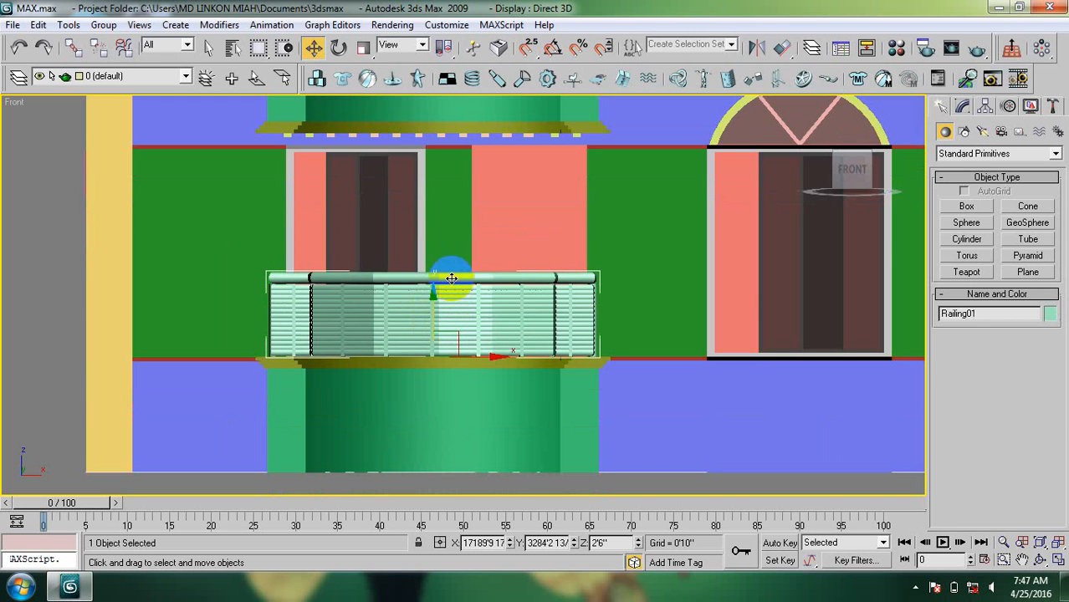
click(961, 109)
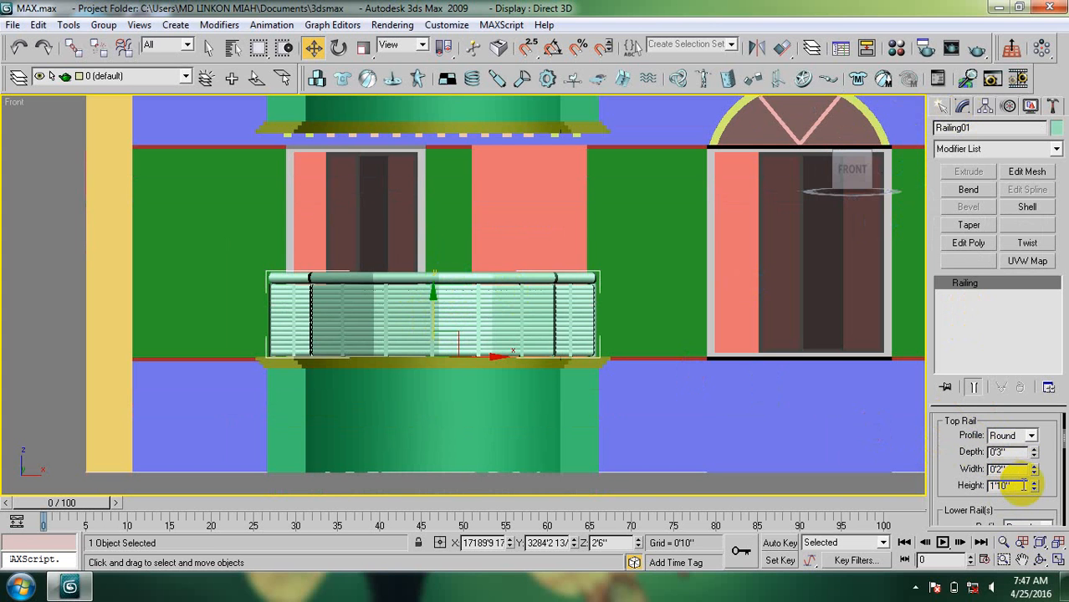
drag(1036, 488, 909, 405)
scroll(427, 377, down, 3)
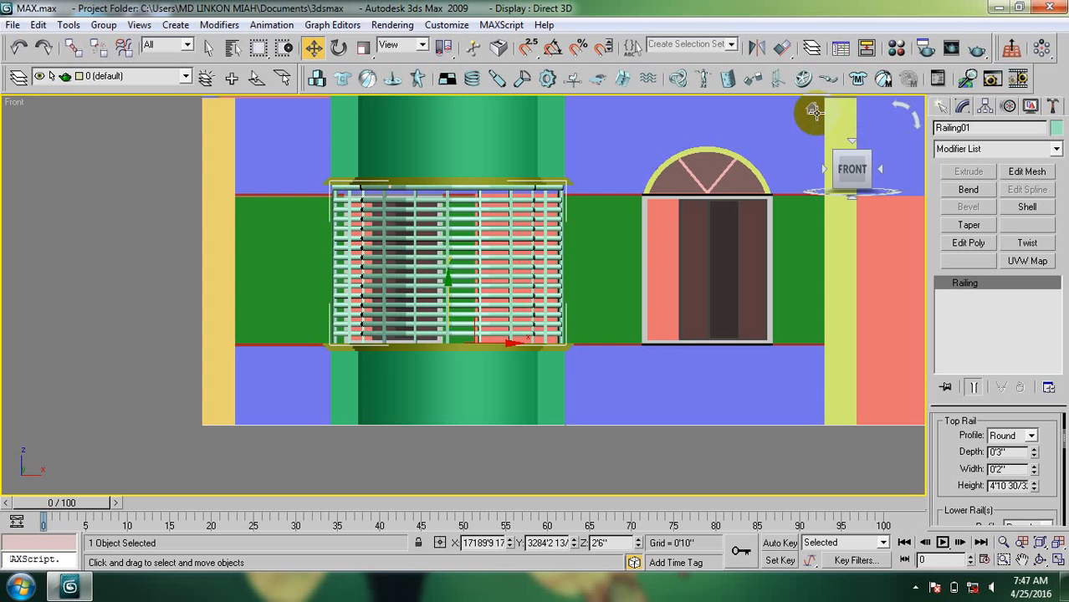
click(813, 111)
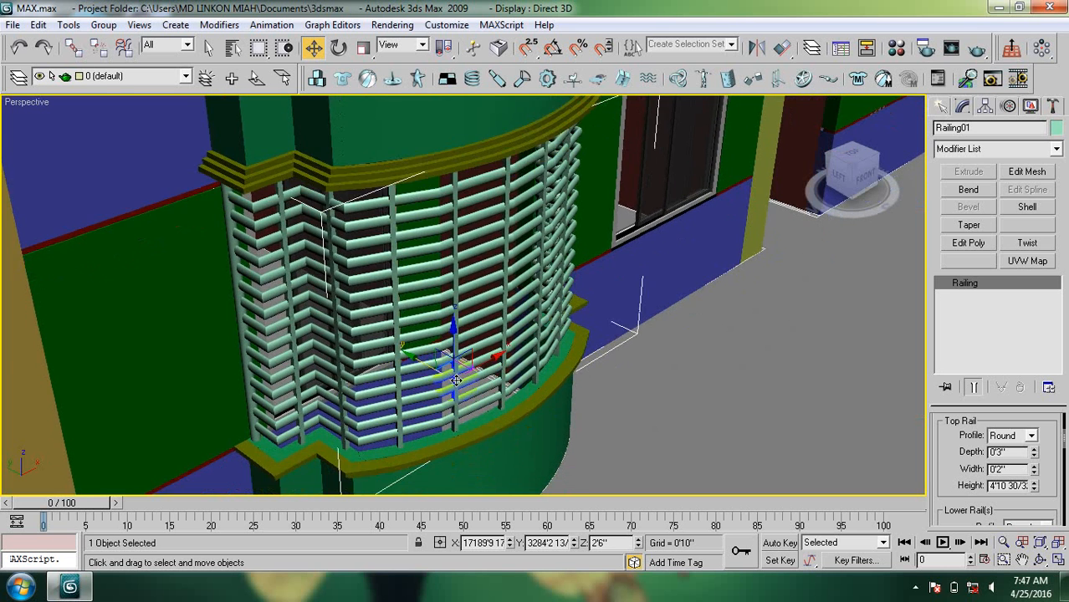
scroll(457, 383, down, 5)
scroll(462, 393, up, 3)
middle_drag(463, 394, 428, 386)
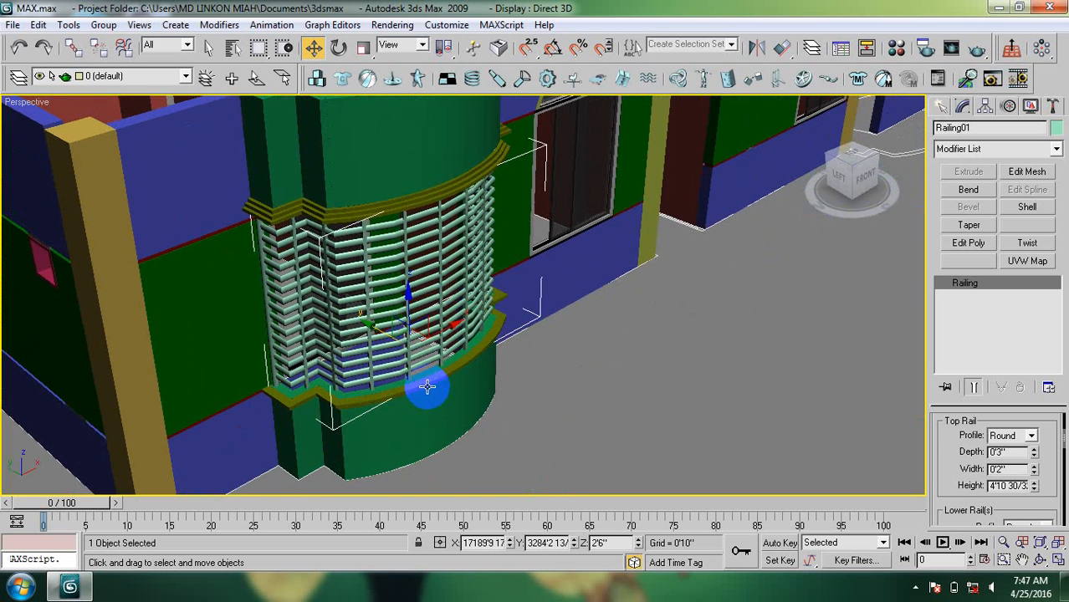
In the front view, draw a six-point star with AutoGrid on the upper parapet's narrow left face, with radii of about 3.3" and 1.7".
click(288, 147)
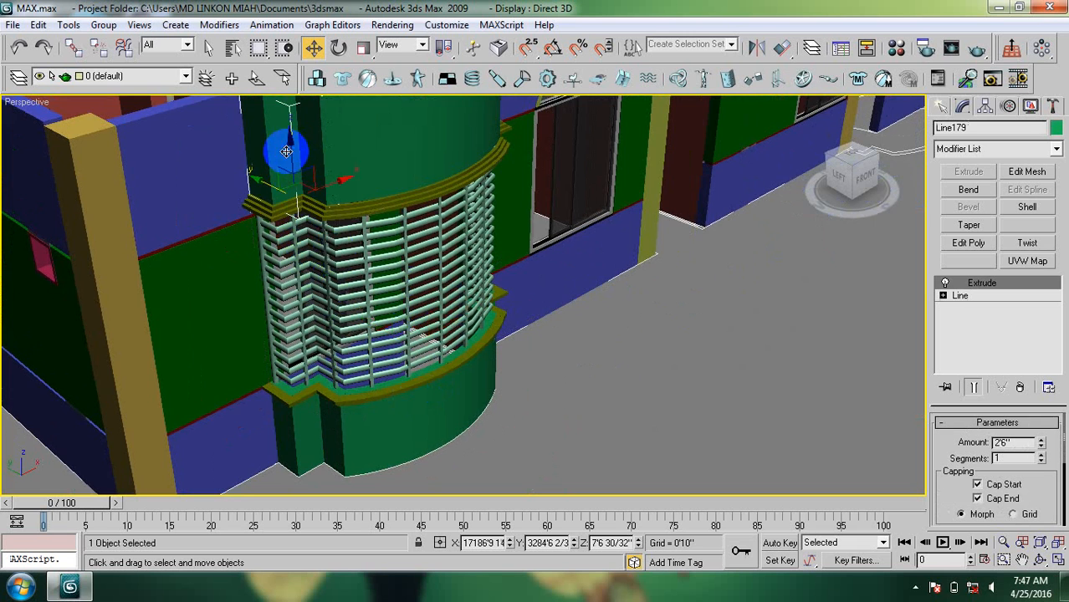
key(f)
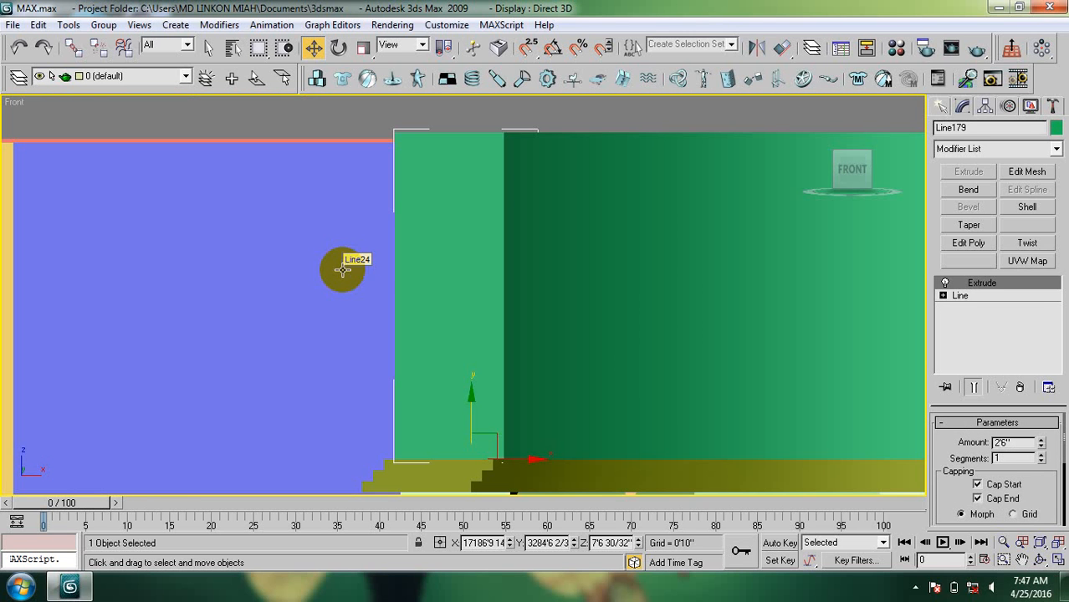
middle_drag(535, 294, 432, 273)
scroll(432, 273, down, 2)
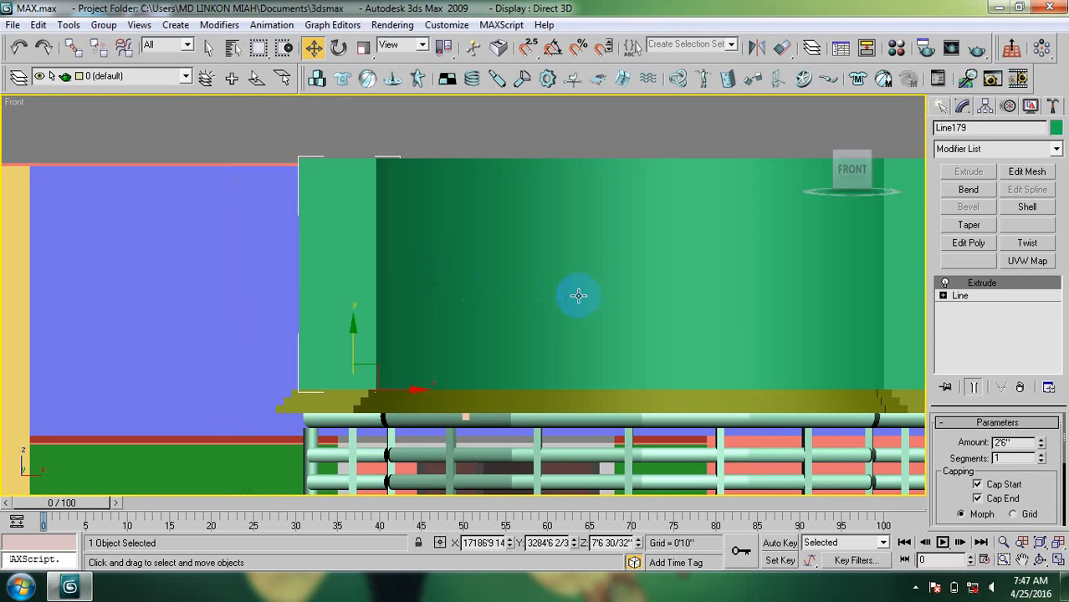
scroll(554, 327, down, 3)
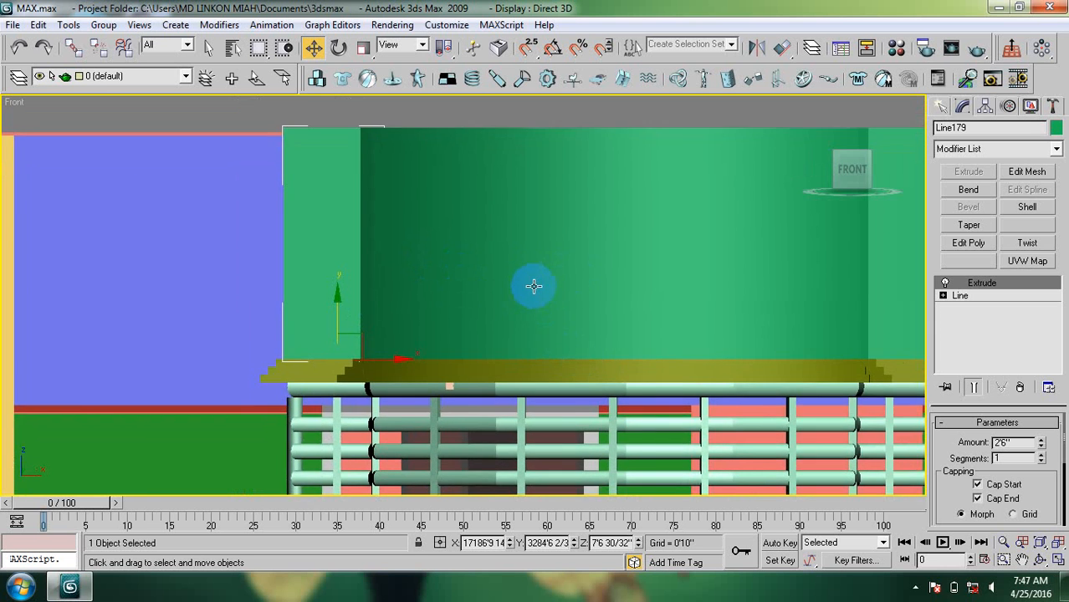
click(297, 137)
middle_drag(541, 306, 435, 326)
scroll(440, 265, up, 3)
middle_drag(543, 325, 490, 332)
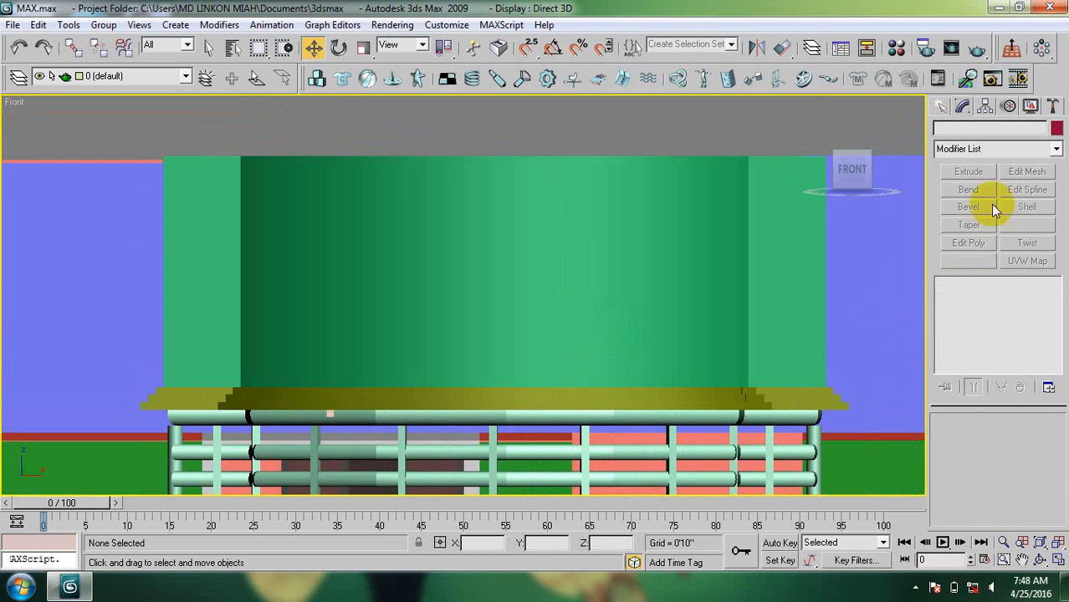
click(943, 107)
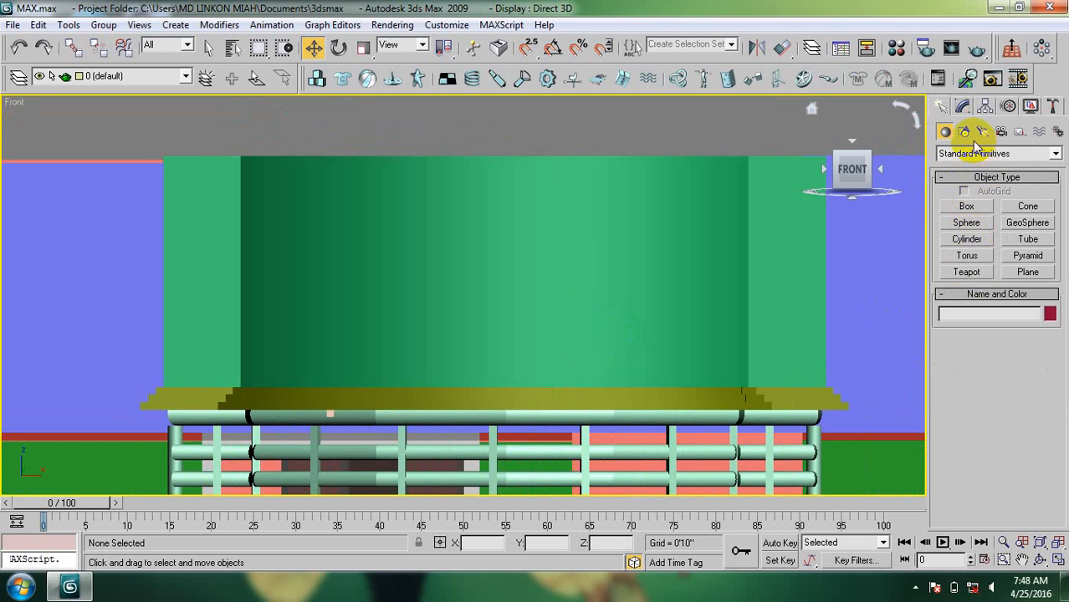
click(964, 132)
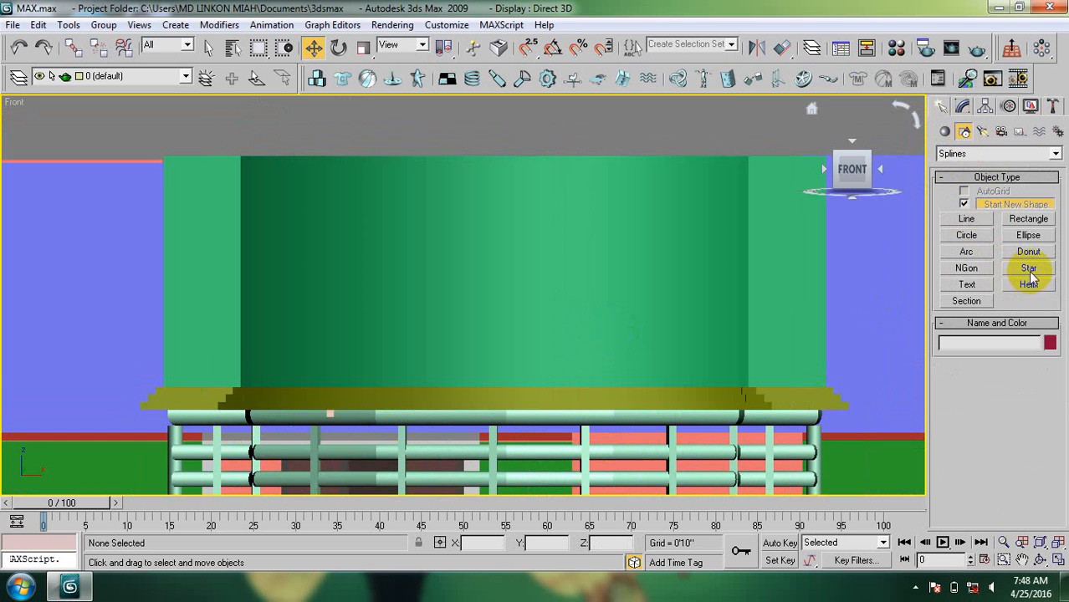
click(1029, 267)
click(1011, 48)
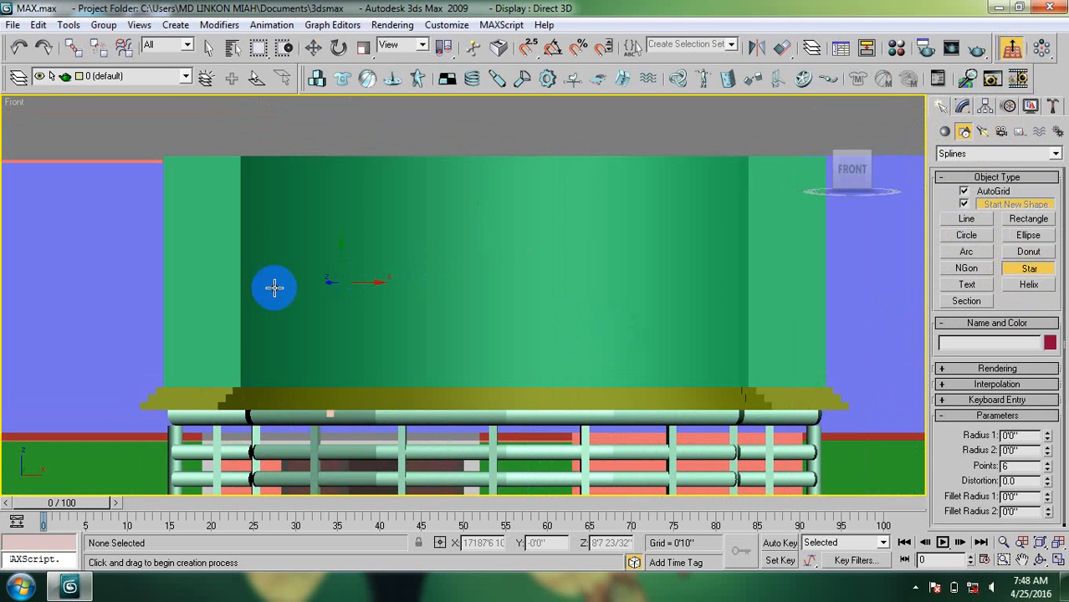
click(199, 207)
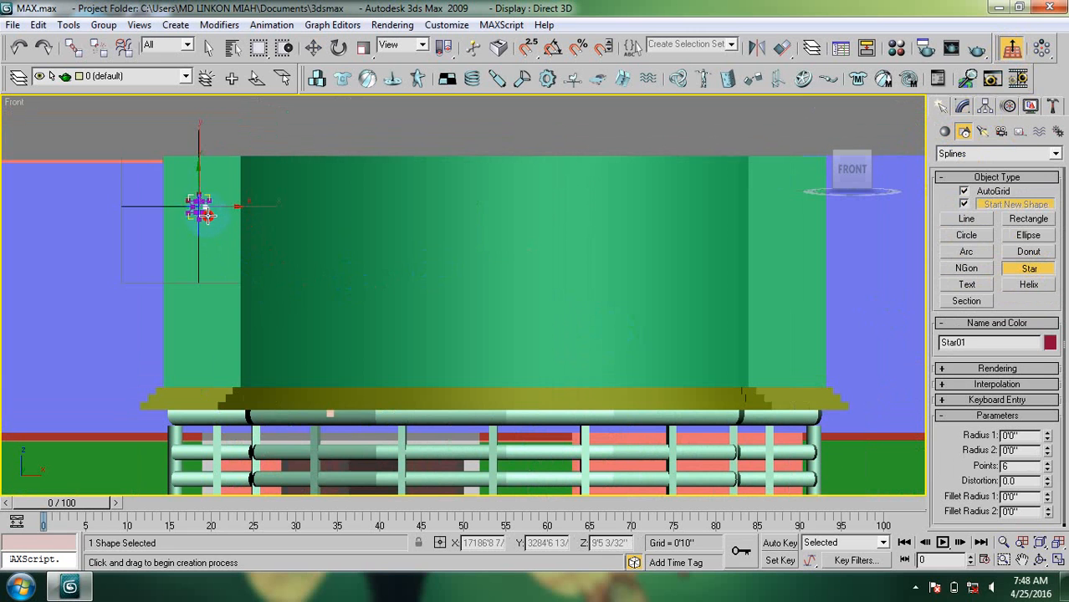
drag(206, 216, 216, 225)
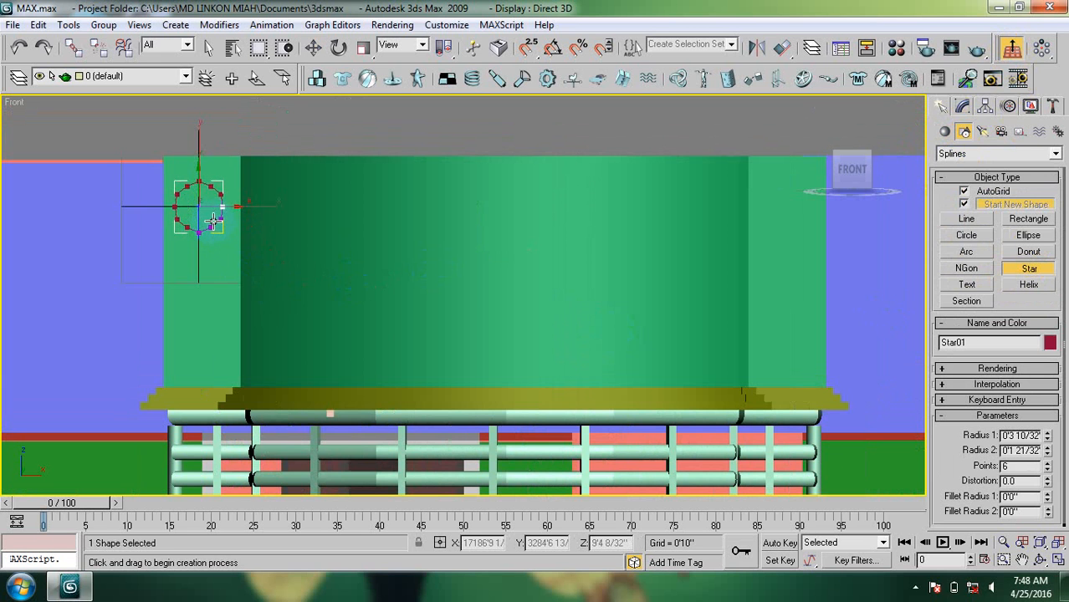
click(208, 218)
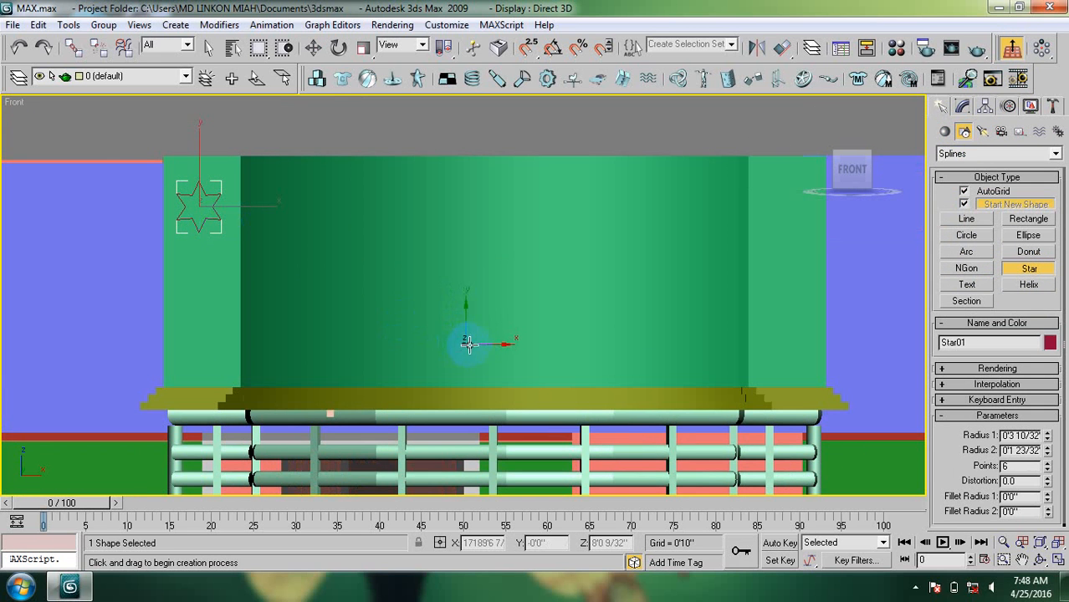
Extrude the small six-point star on the parapet's narrow face by 2".
click(962, 106)
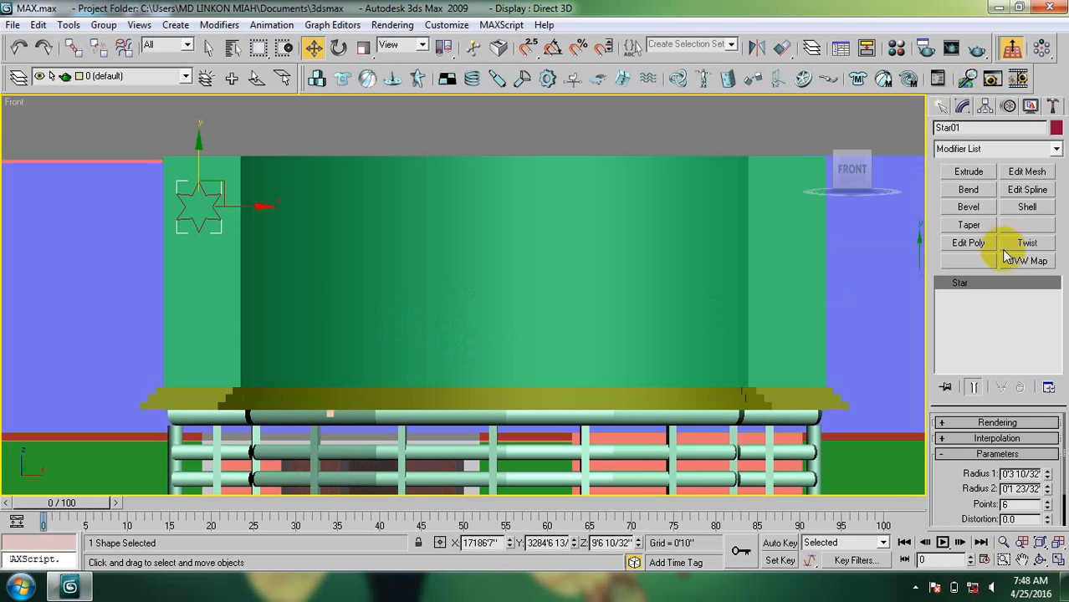
click(969, 172)
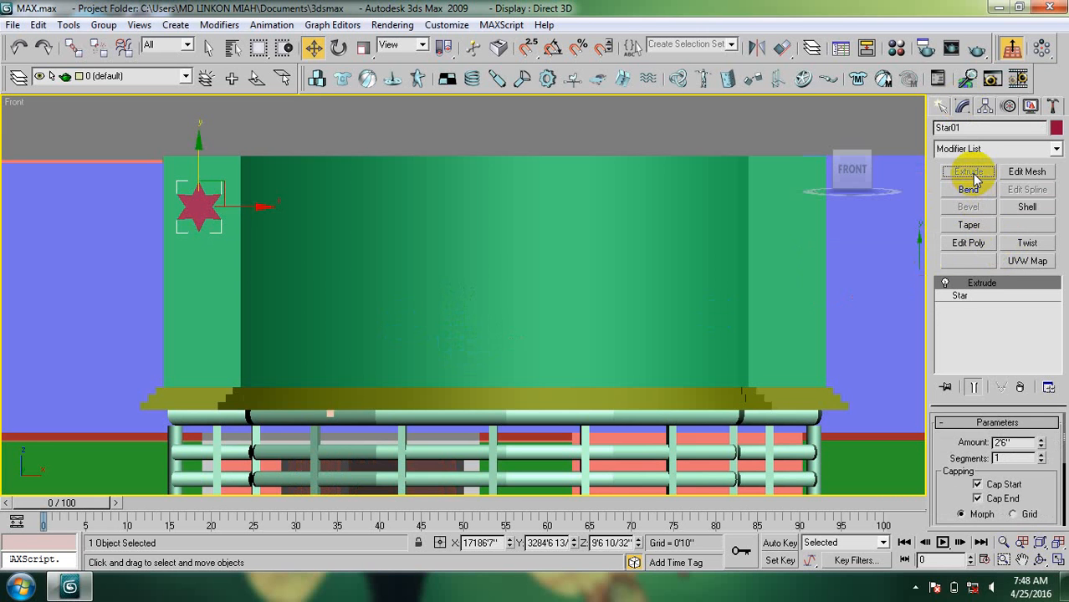
click(1025, 443)
drag(1014, 446, 944, 477)
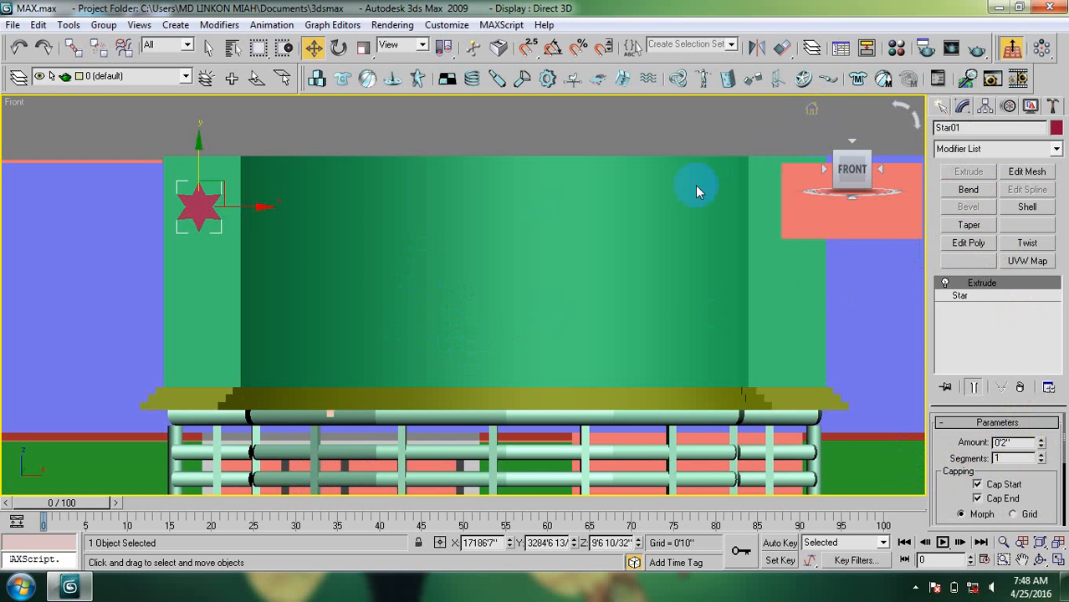
In the perspective view, move the extruded star about 1.5" along Y so it sits partly embedded in the parapet face.
key(p)
key(z)
scroll(418, 381, down, 8)
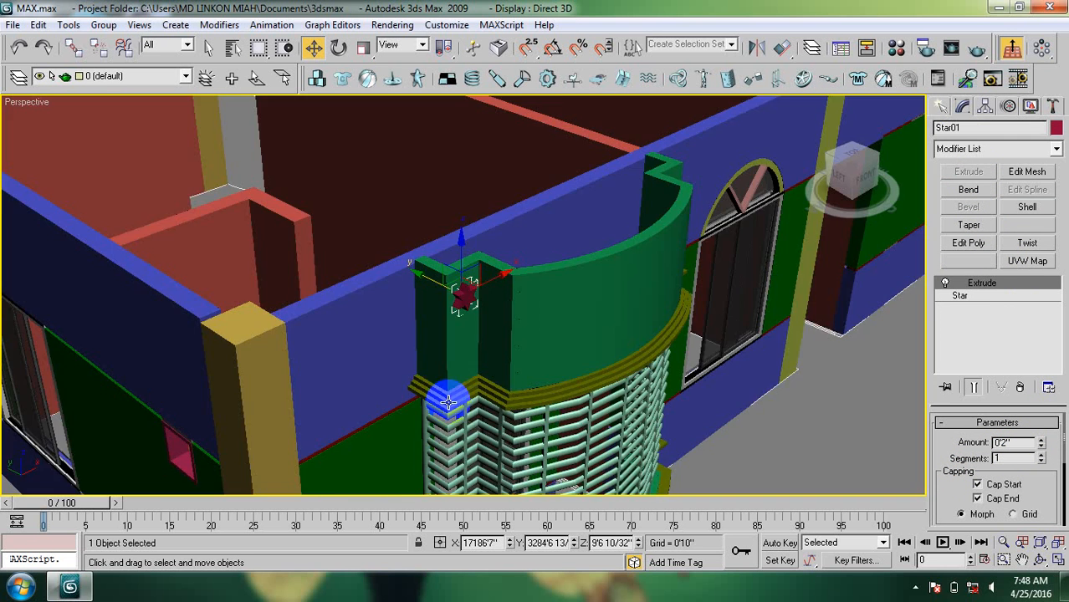
key(z)
middle_drag(473, 343, 465, 362)
scroll(467, 382, down, 8)
scroll(461, 332, up, 6)
scroll(466, 357, down, 6)
scroll(466, 359, up, 6)
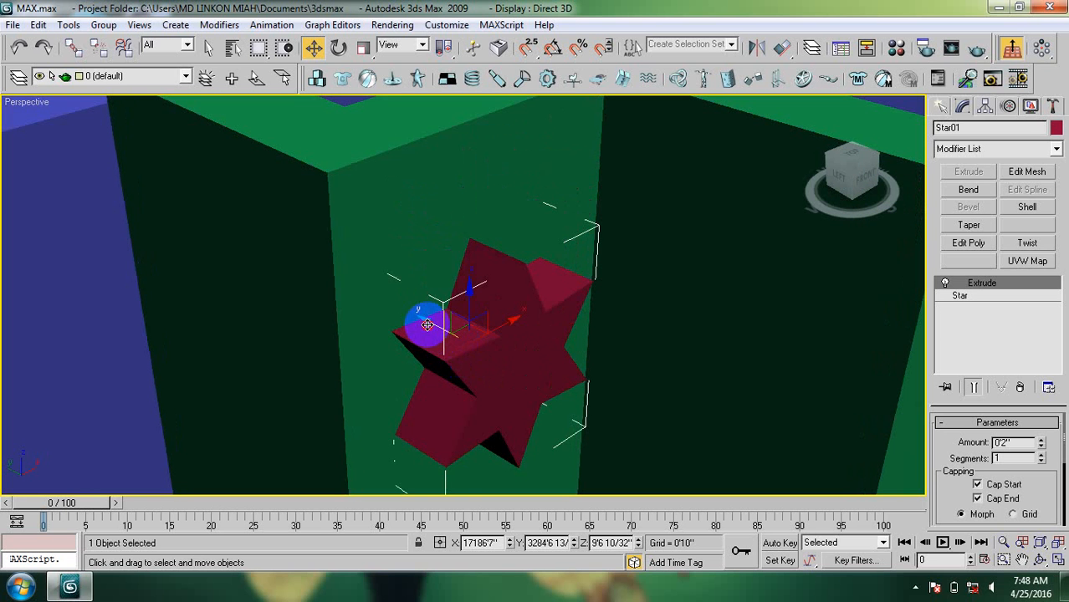
drag(426, 325, 461, 314)
In the front view, make one copy of the star about 1'2" straight below it on the same narrow face.
key(f)
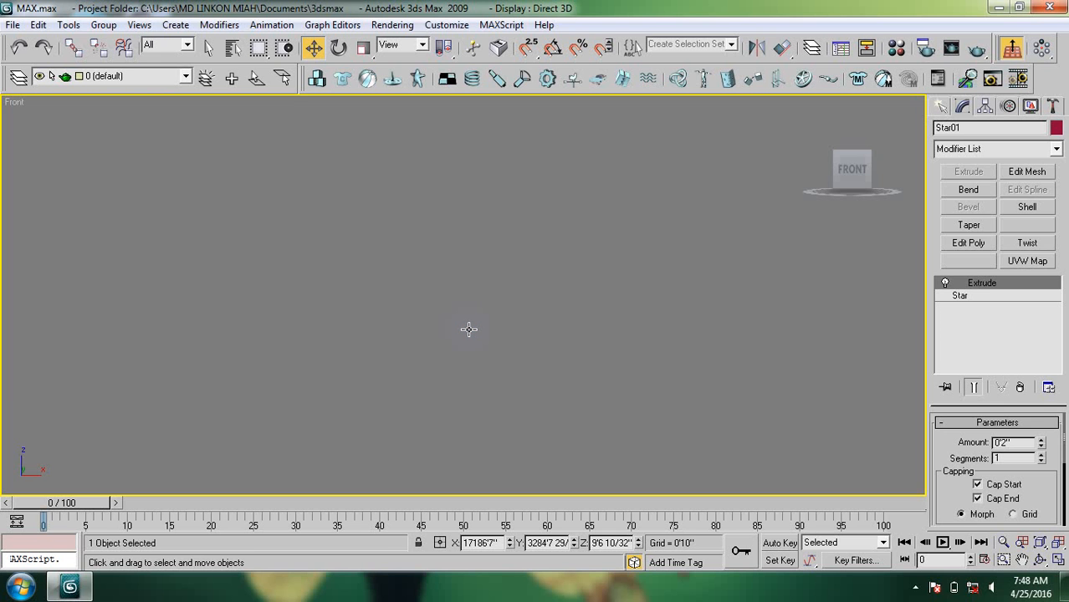
key(z)
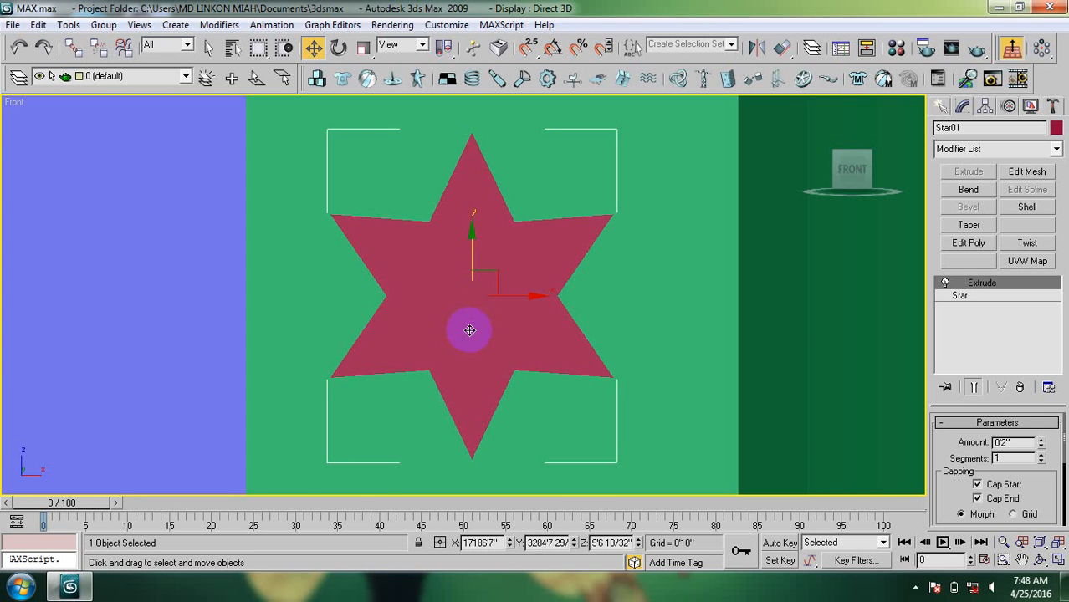
scroll(475, 338, down, 5)
scroll(422, 287, down, 3)
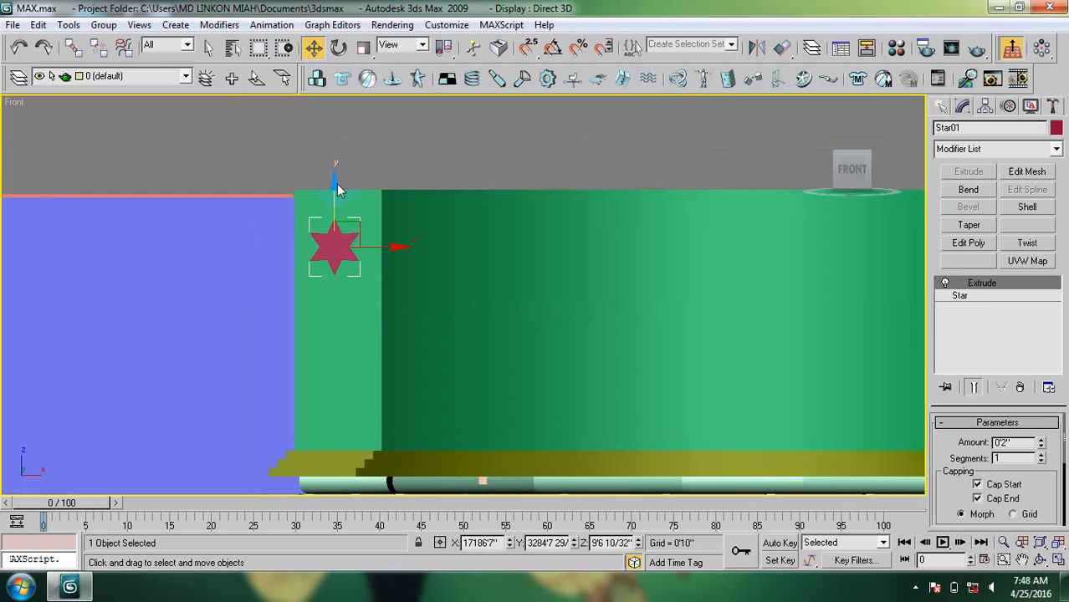
shift+drag(335, 182, 335, 303)
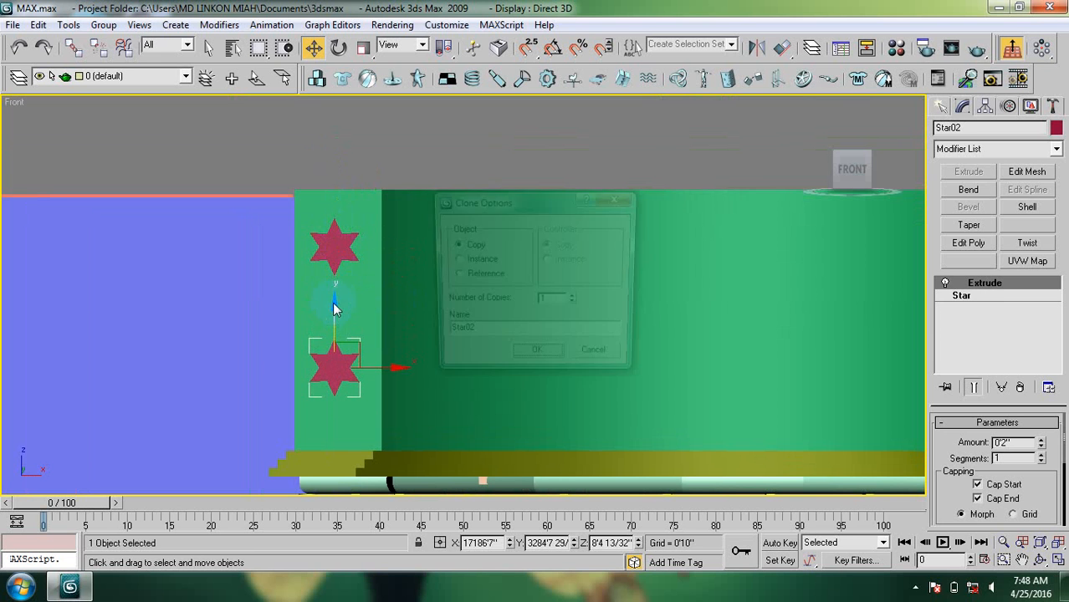
click(525, 359)
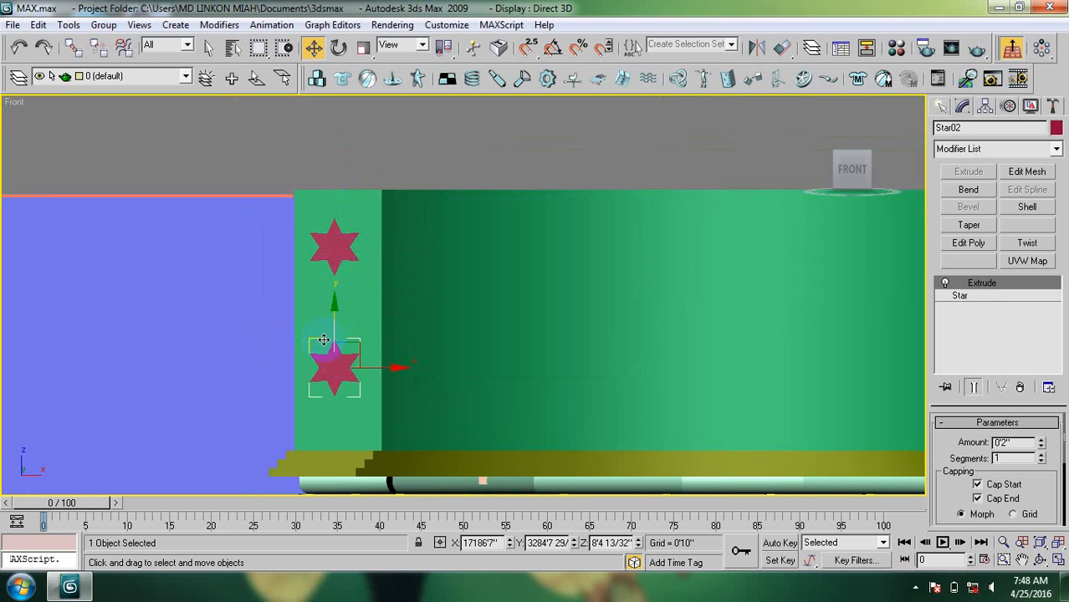
Select both stars and copy them once horizontally onto the narrow face at the other end of the curved parapet.
ctrl+click(344, 237)
middle_drag(468, 299, 291, 313)
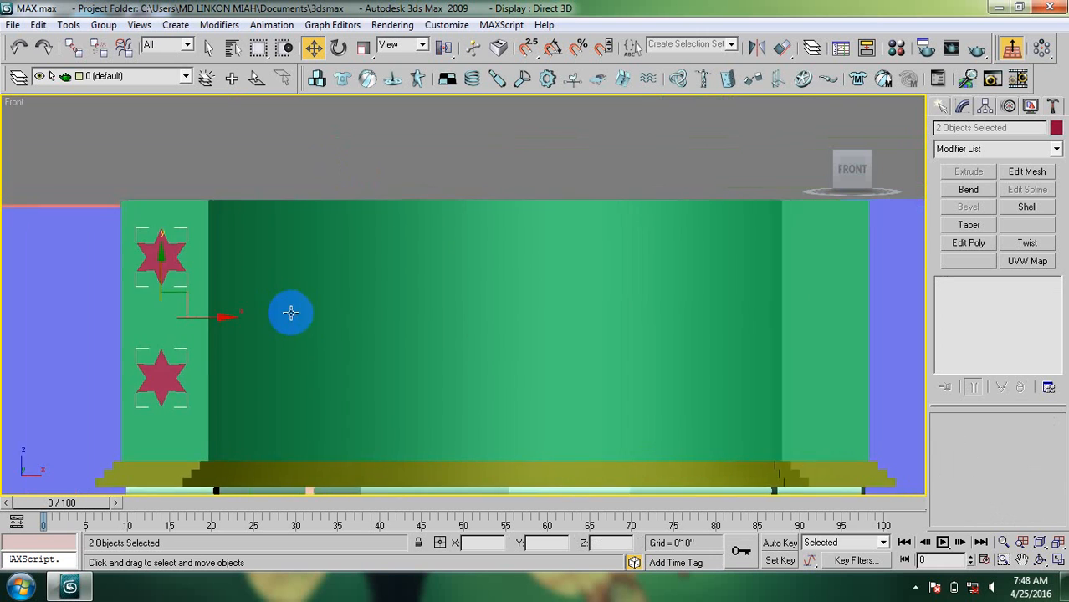
scroll(377, 325, down, 3)
middle_drag(444, 334, 314, 331)
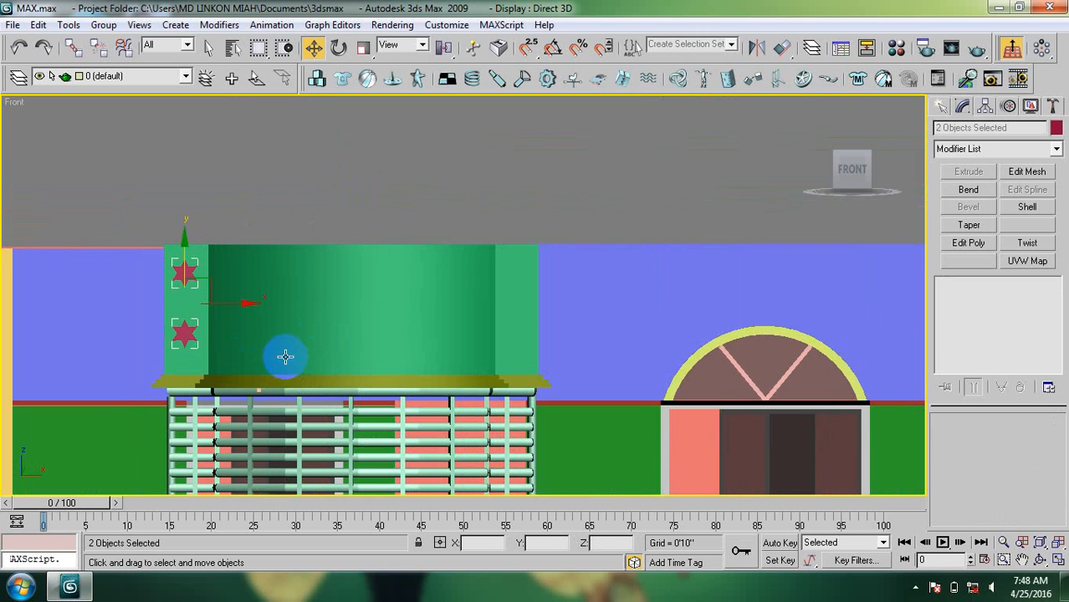
shift+drag(249, 305, 579, 309)
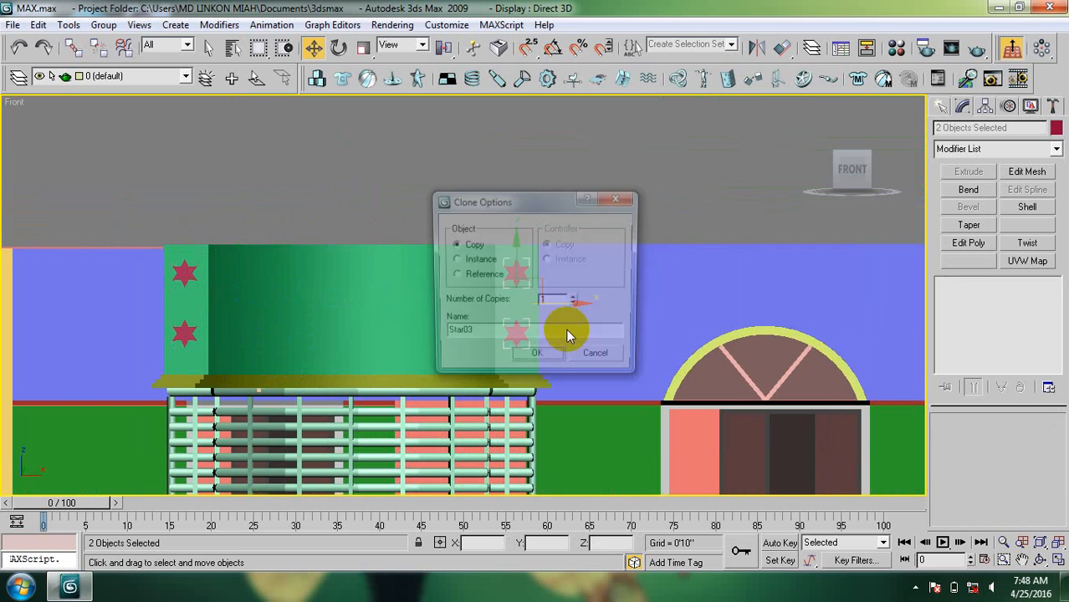
click(529, 355)
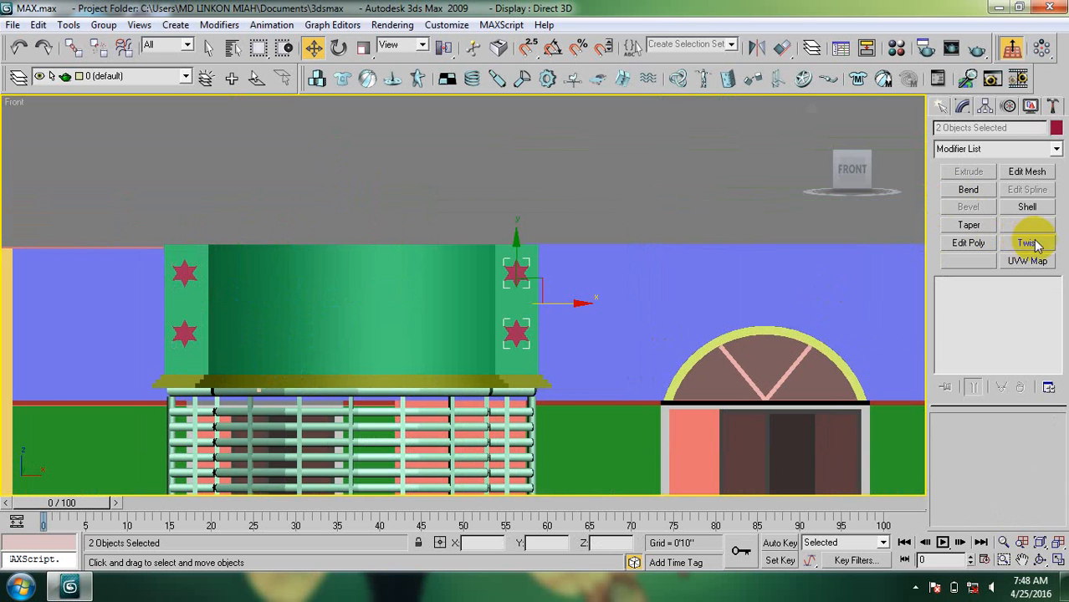
Draw a six-point AutoGrid star with radii of about 7.5" and 4.3" mid-way on the curved parapet wall and extrude it 2".
click(942, 107)
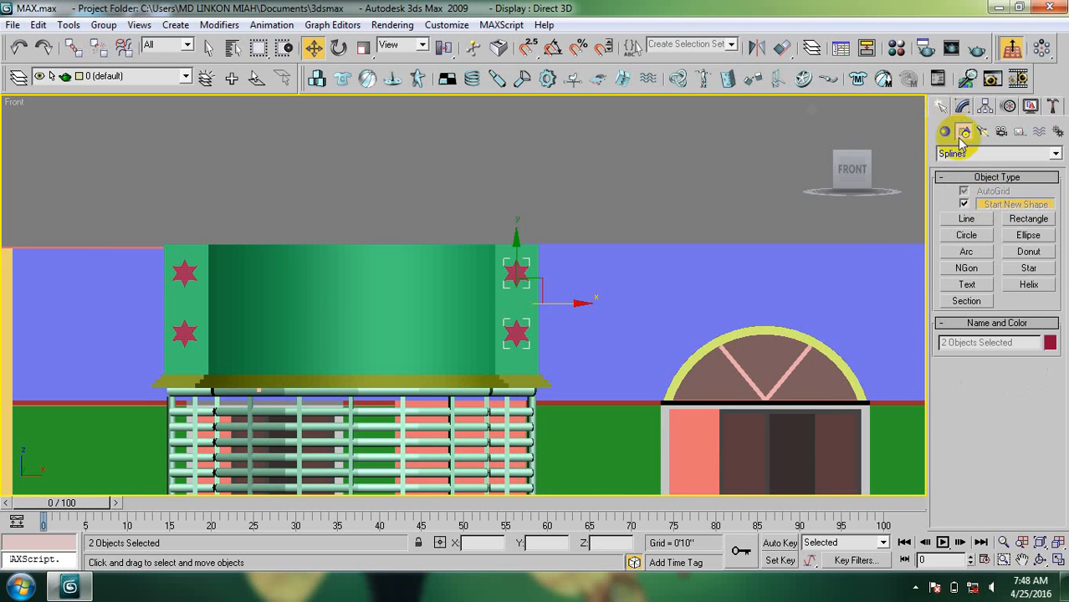
click(1029, 269)
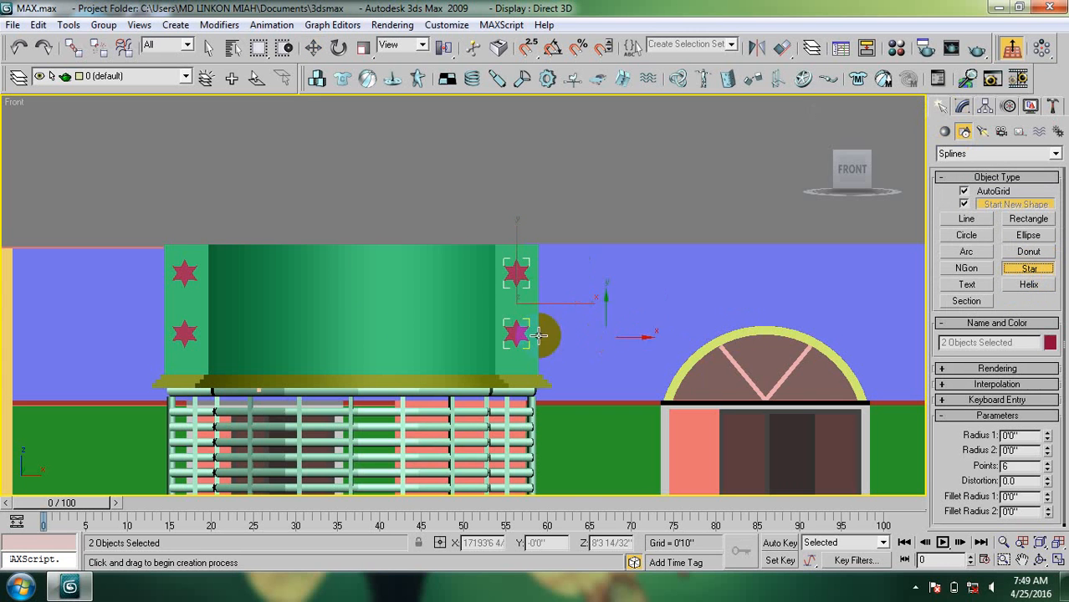
drag(358, 314, 383, 326)
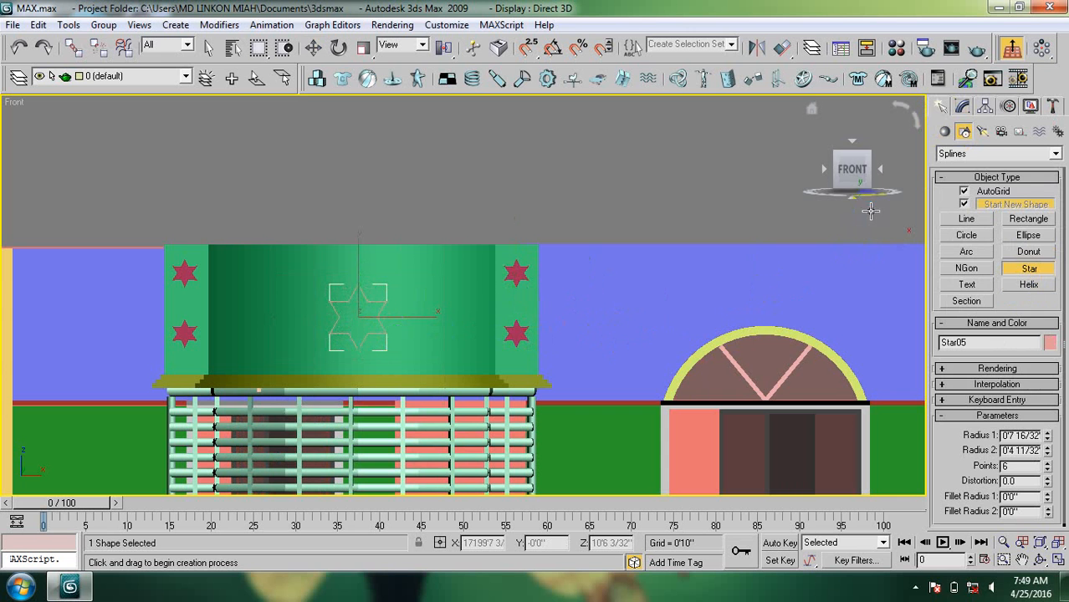
click(961, 111)
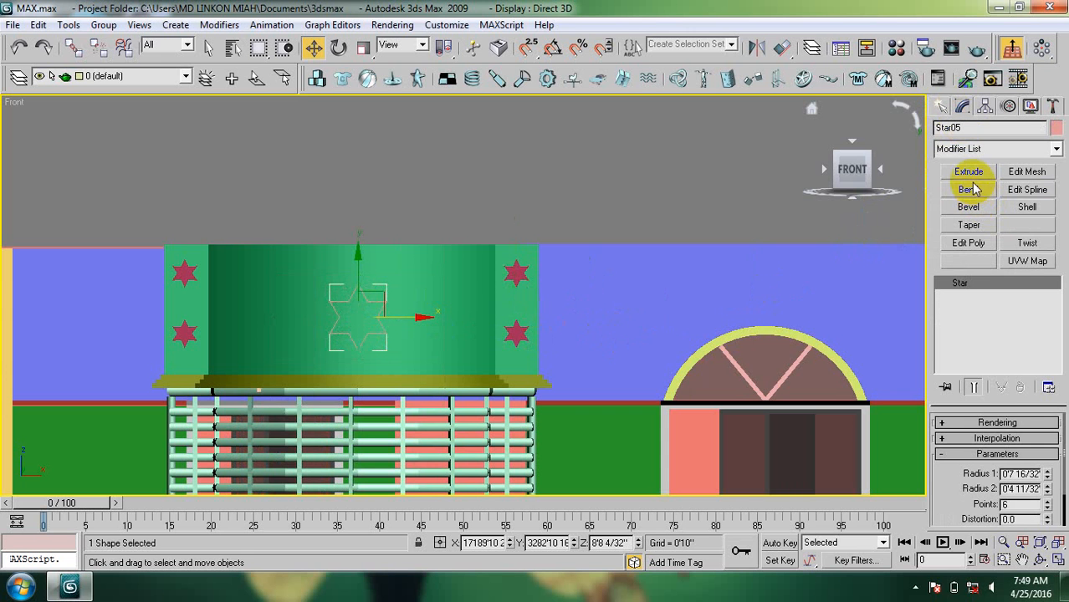
click(969, 172)
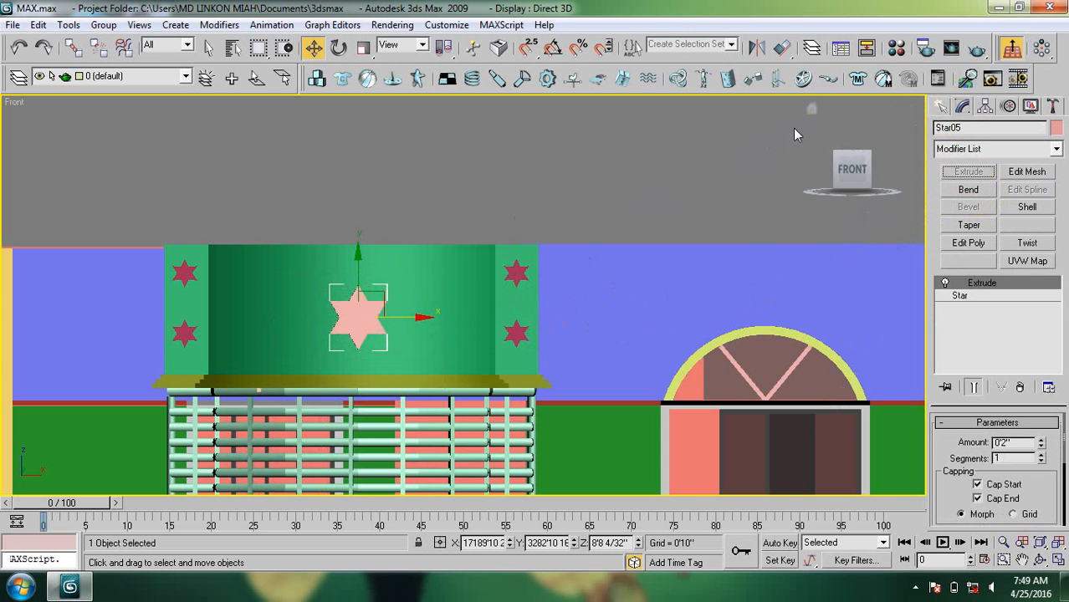
In the perspective view, move the large star about 1.7" along Y into the curved wall, and clear the selection.
key(p)
key(z)
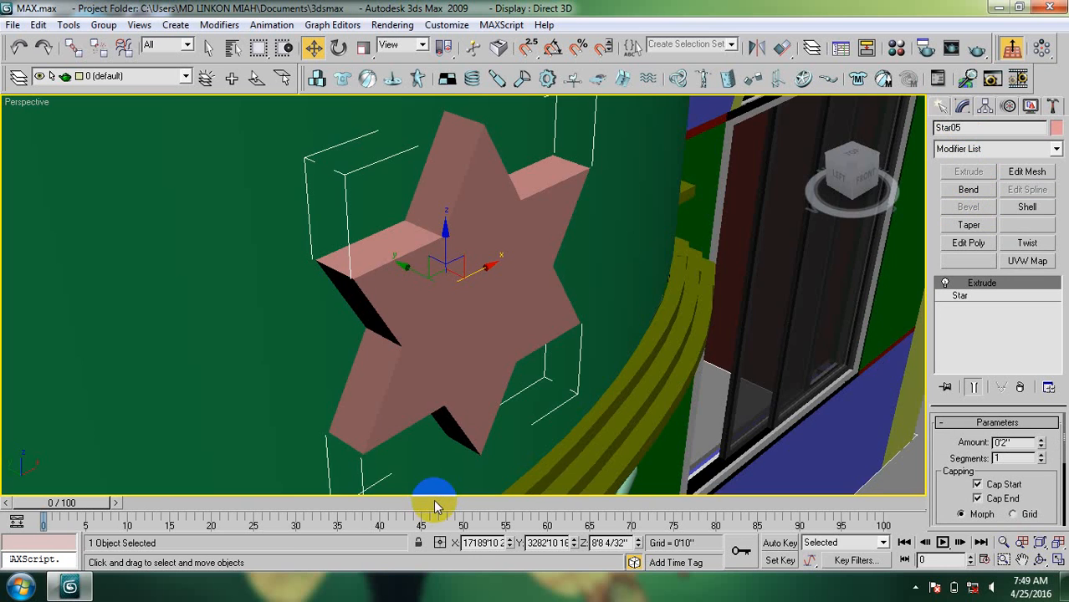
scroll(308, 417, down, 5)
scroll(448, 319, up, 4)
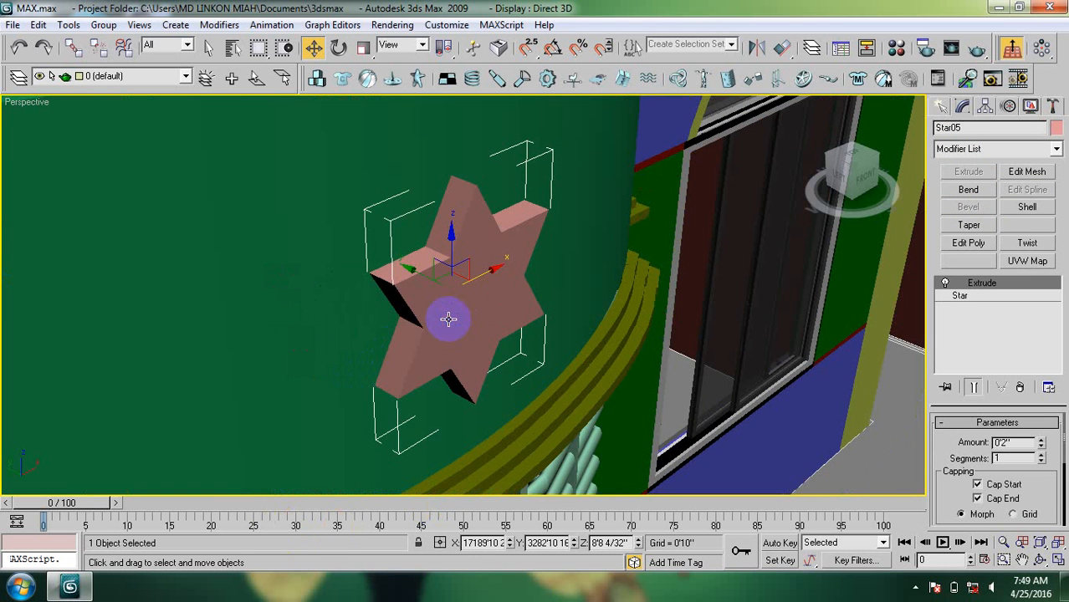
drag(411, 271, 388, 261)
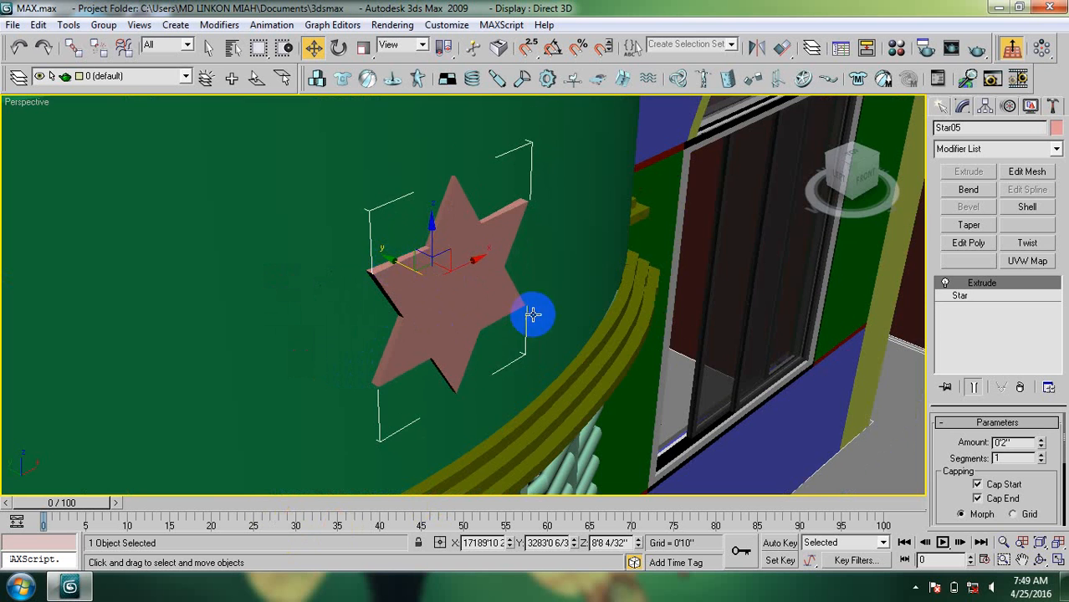
scroll(534, 310, down, 5)
click(623, 381)
Examine the star decoration on the upper parapet and the balcony railing up close and from farther away.
scroll(395, 301, up, 4)
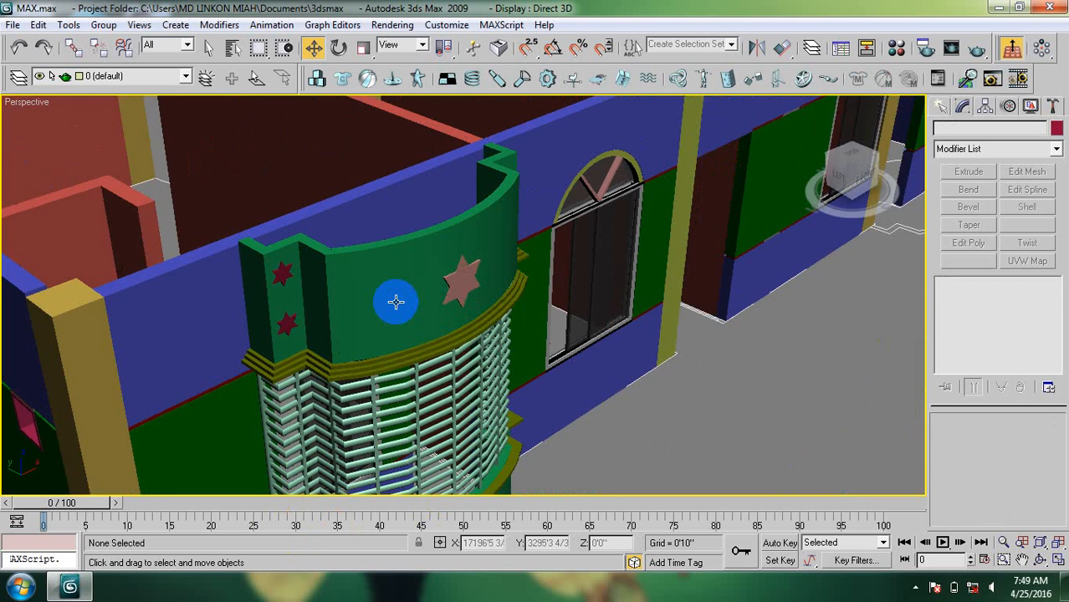
middle_drag(396, 302, 425, 311)
scroll(426, 310, up, 4)
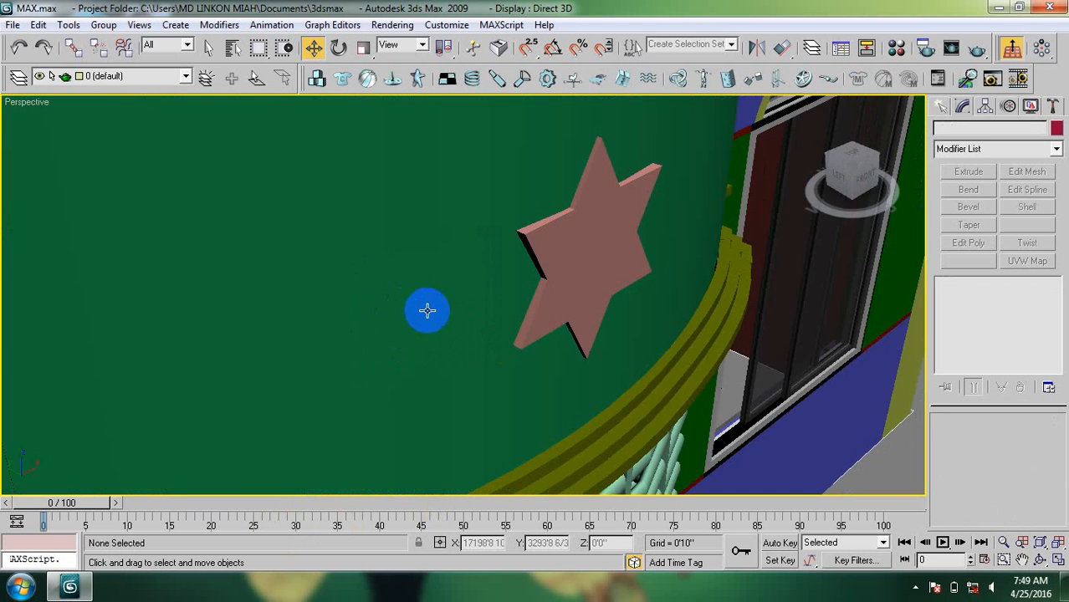
scroll(460, 310, down, 5)
scroll(441, 306, up, 5)
scroll(440, 307, down, 6)
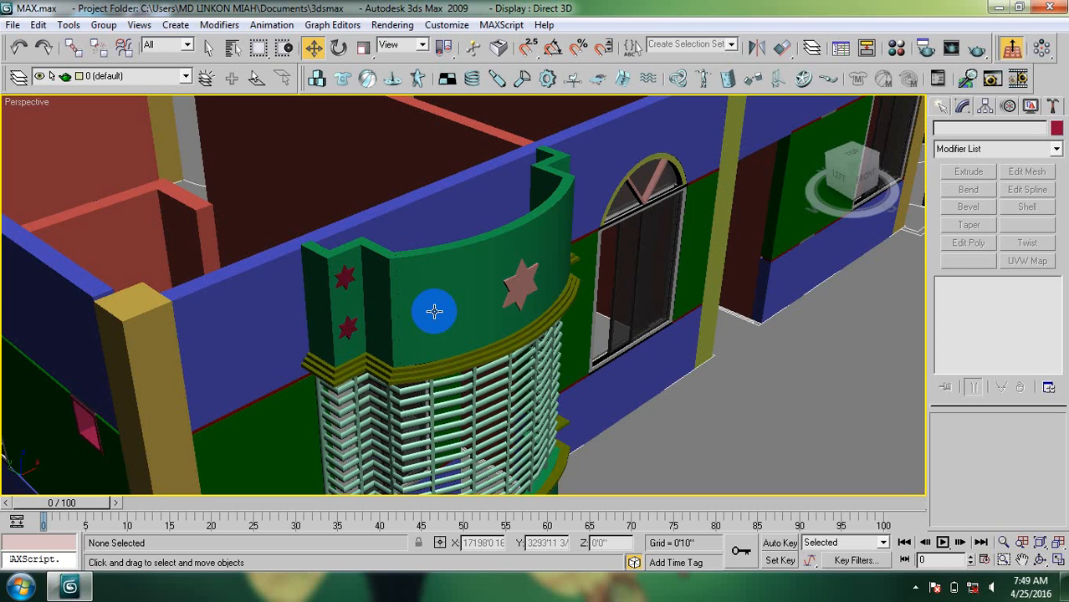
scroll(393, 322, up, 3)
scroll(393, 323, up, 3)
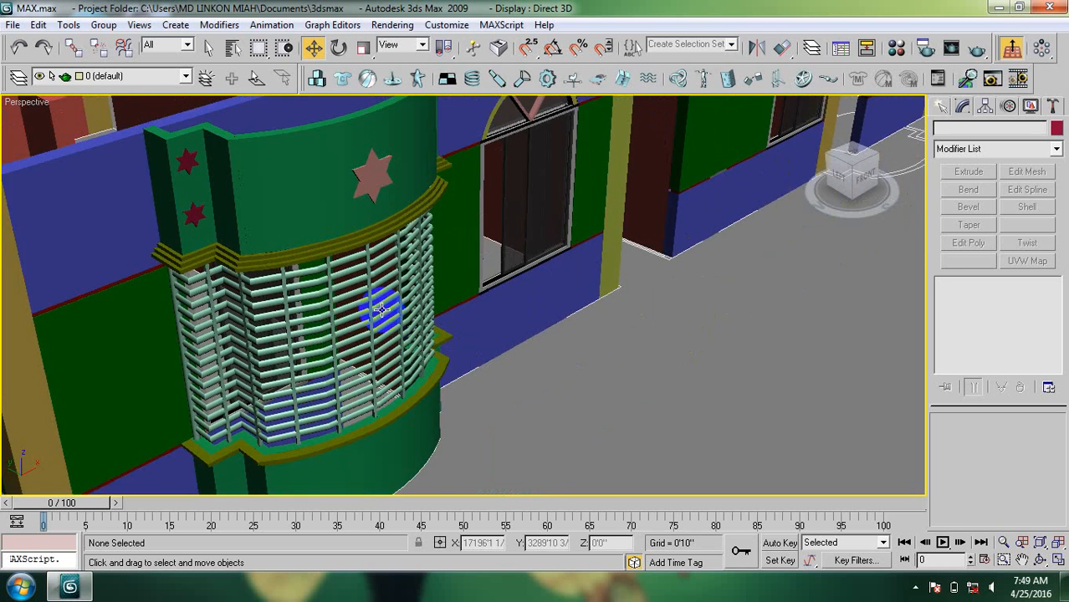
scroll(389, 314, down, 4)
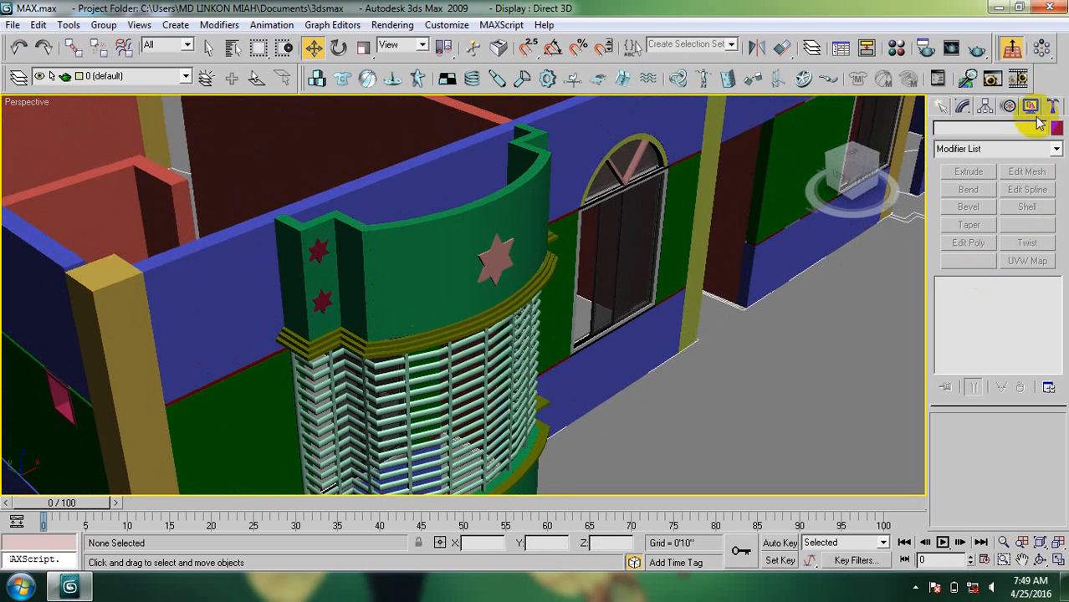
Render the perspective view of the decorated balcony, close the rendered image and exit 3ds Max.
click(977, 51)
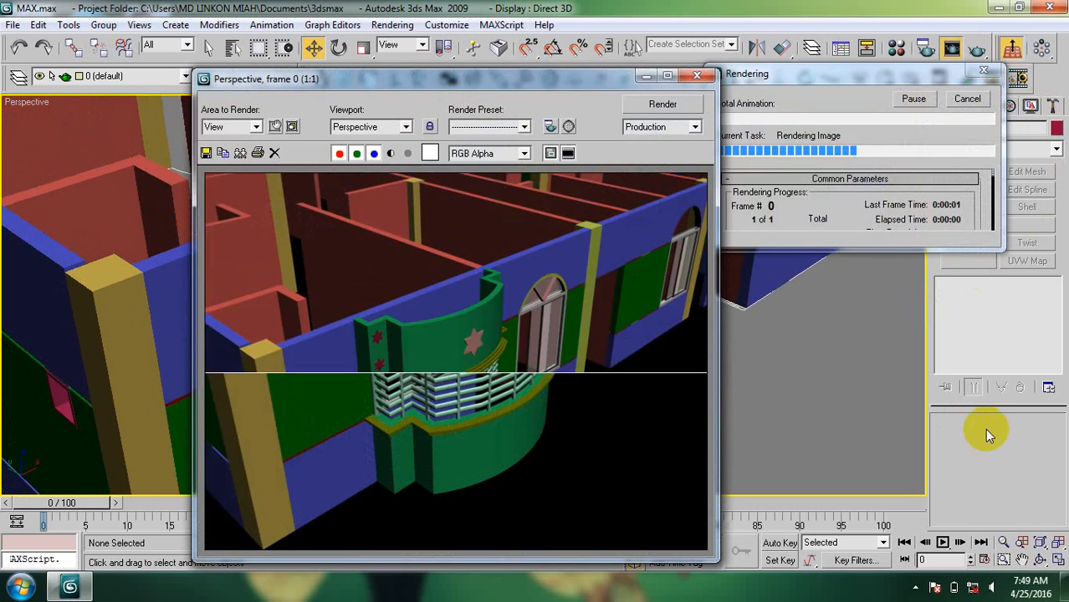
click(696, 76)
scroll(527, 426, up, 3)
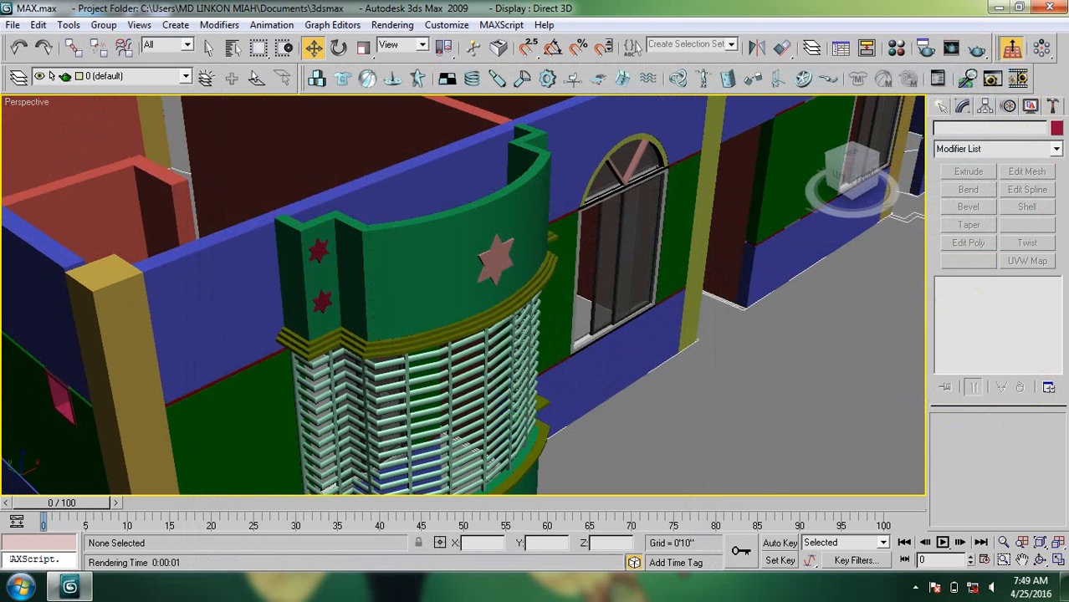
click(1049, 10)
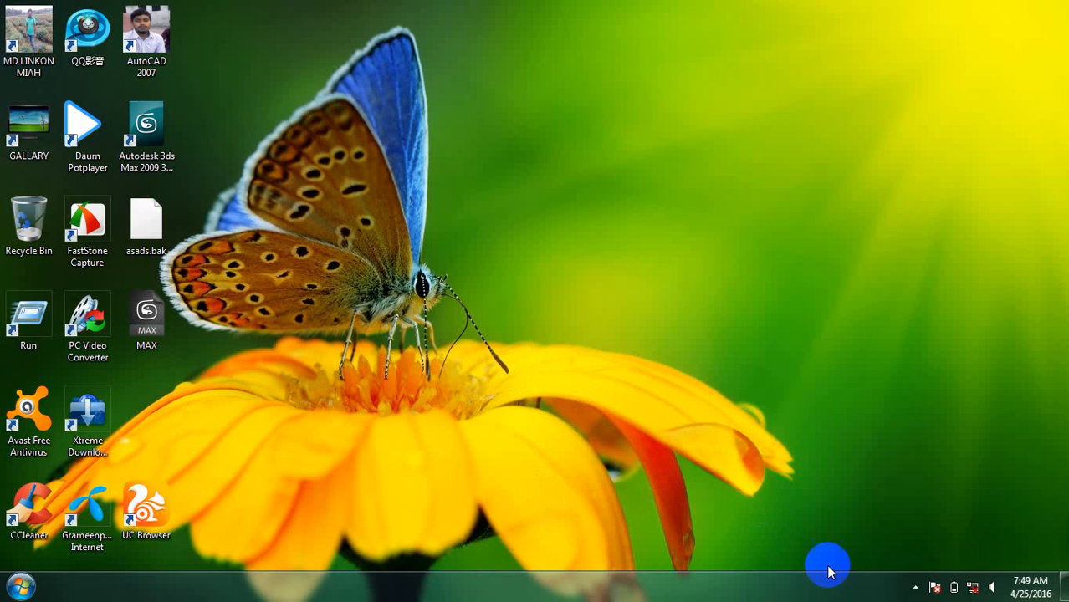